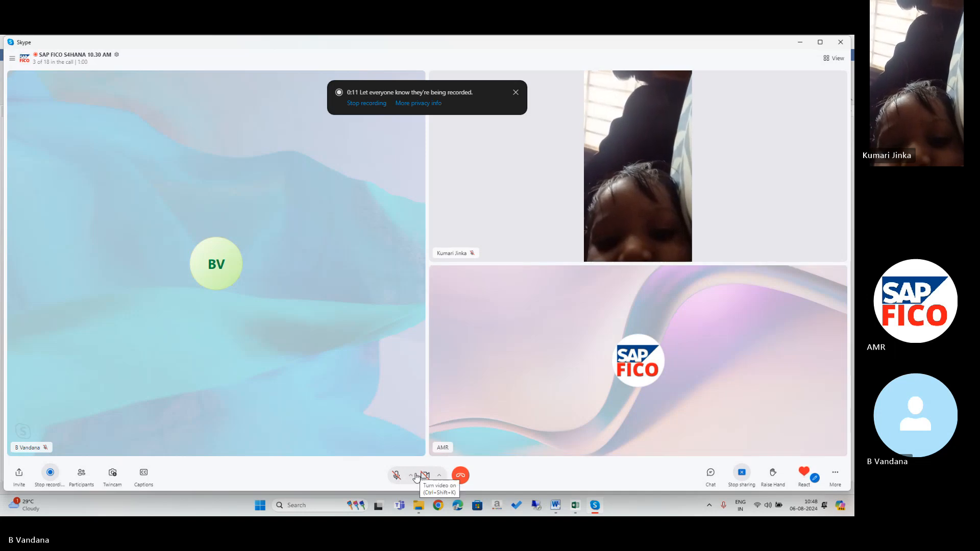
Unmute the Skype microphone and bring EXCEL TABLE.xlsx to the front.
left_click(395, 476)
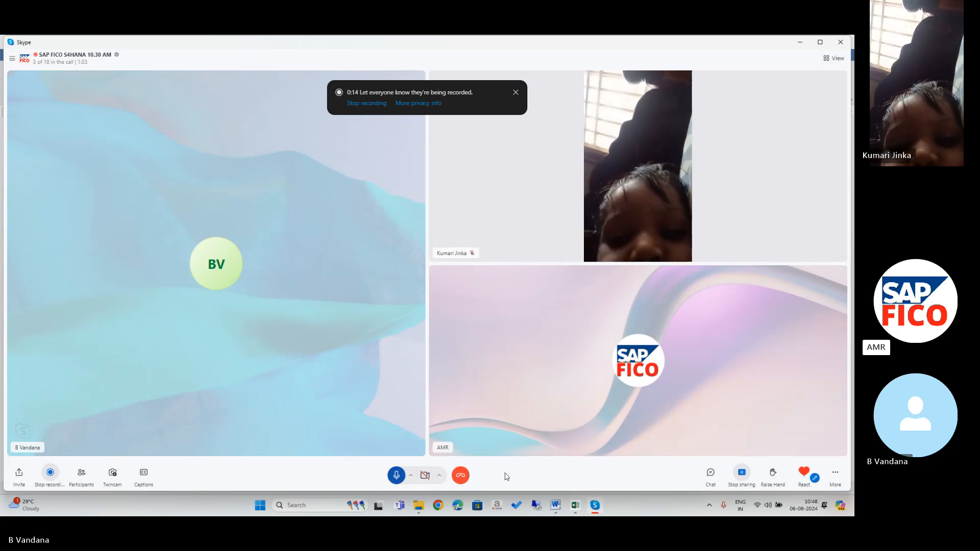
left_click(577, 508)
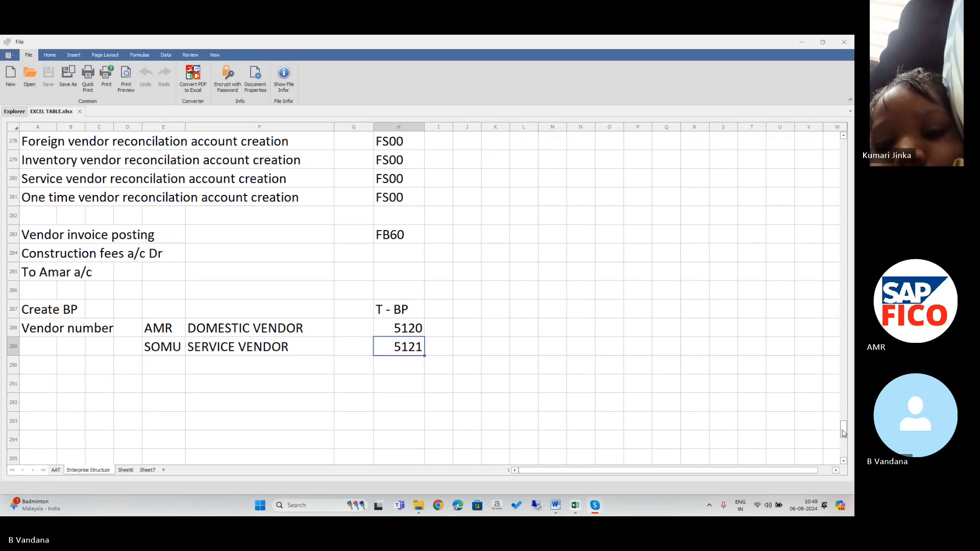
mouse_move(841, 433)
left_mouse_down()
mouse_move(843, 413)
mouse_move(844, 436)
left_mouse_up()
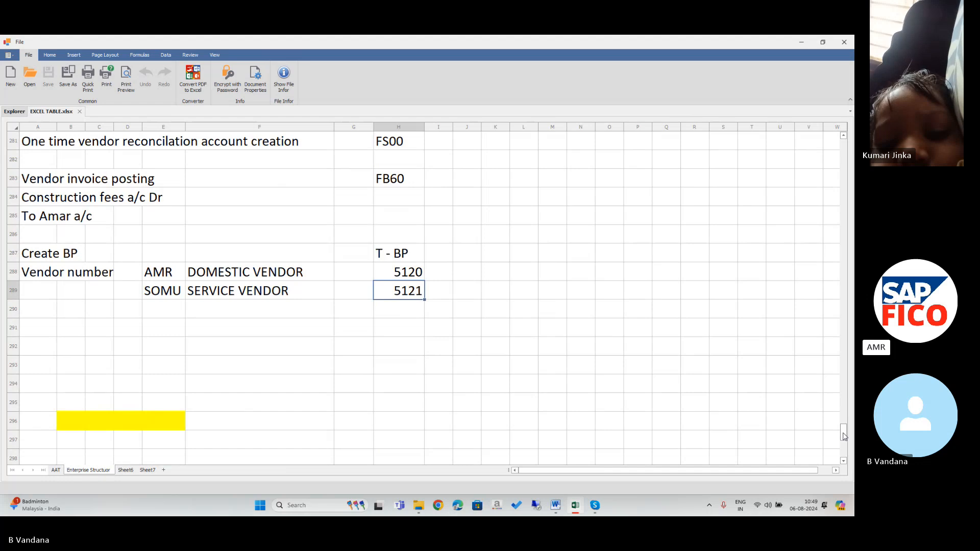
left_click_drag(844, 437, 845, 430)
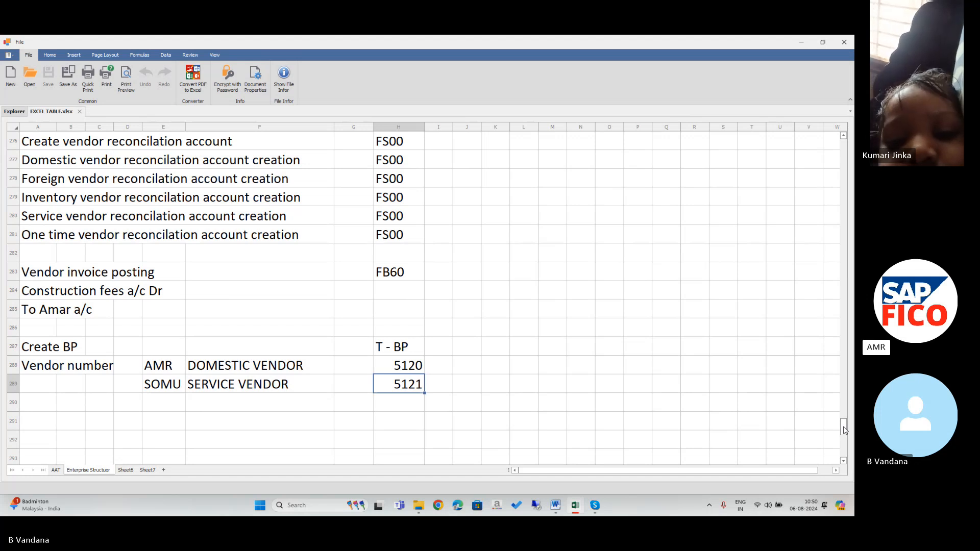
scroll(843, 429, "down", 7)
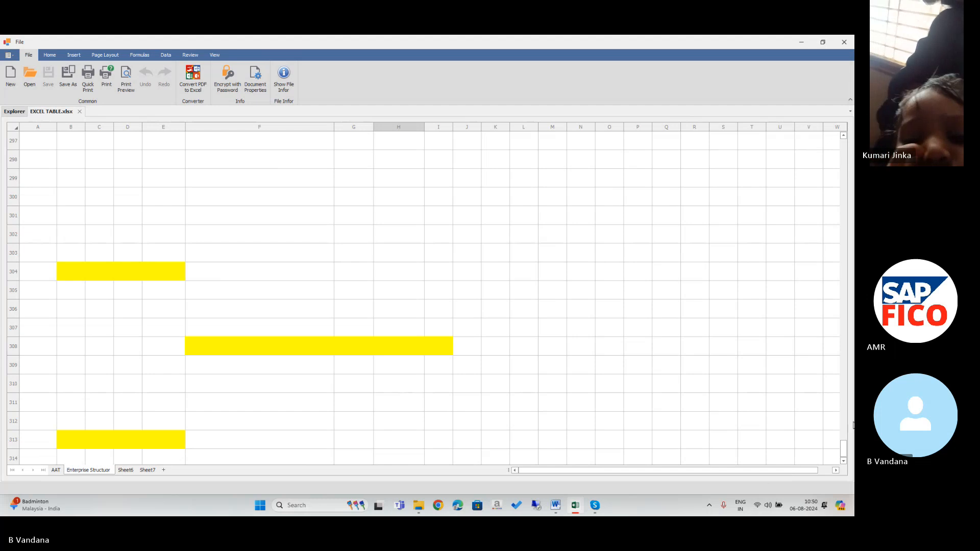
left_click_drag(845, 448, 844, 432)
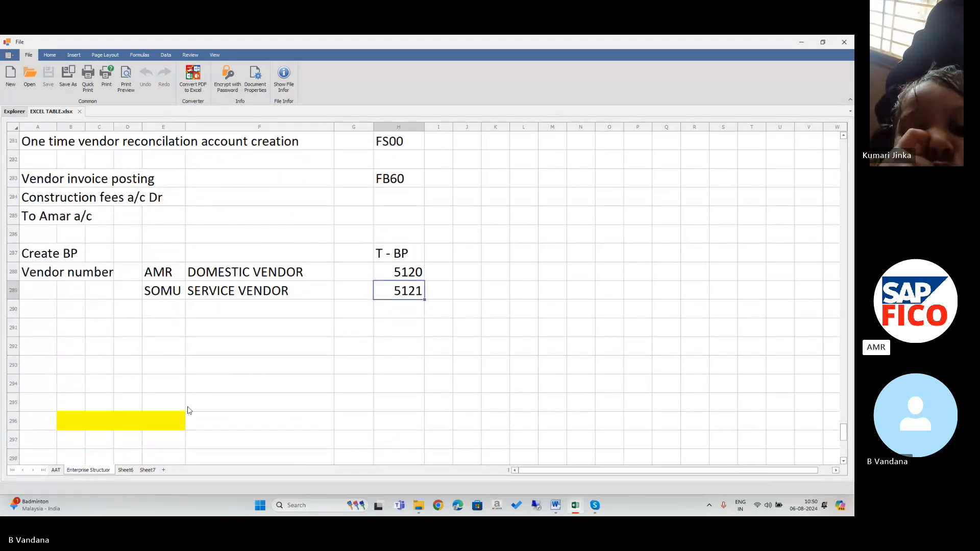
Enter the heading 'Vendor invoice posting' in cell A292.
left_click(43, 352)
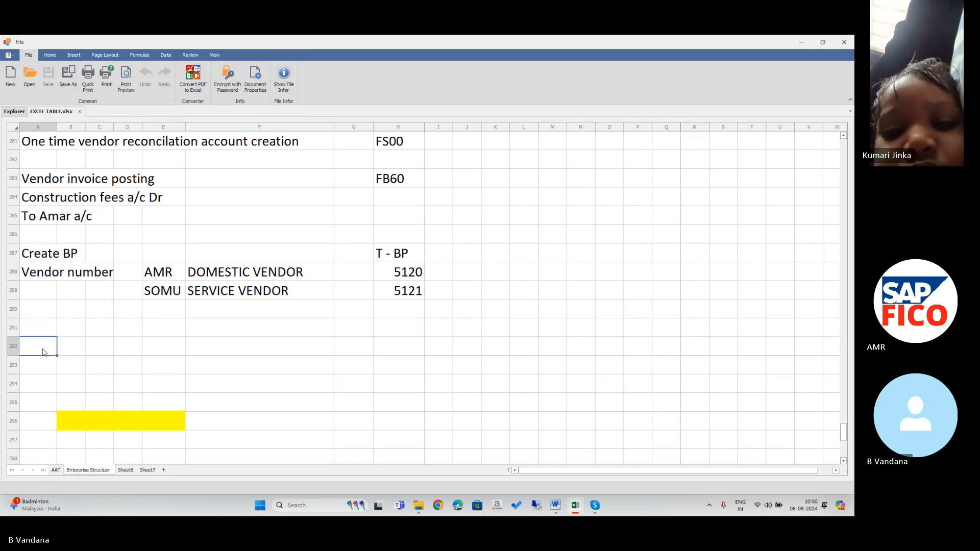
type("V")
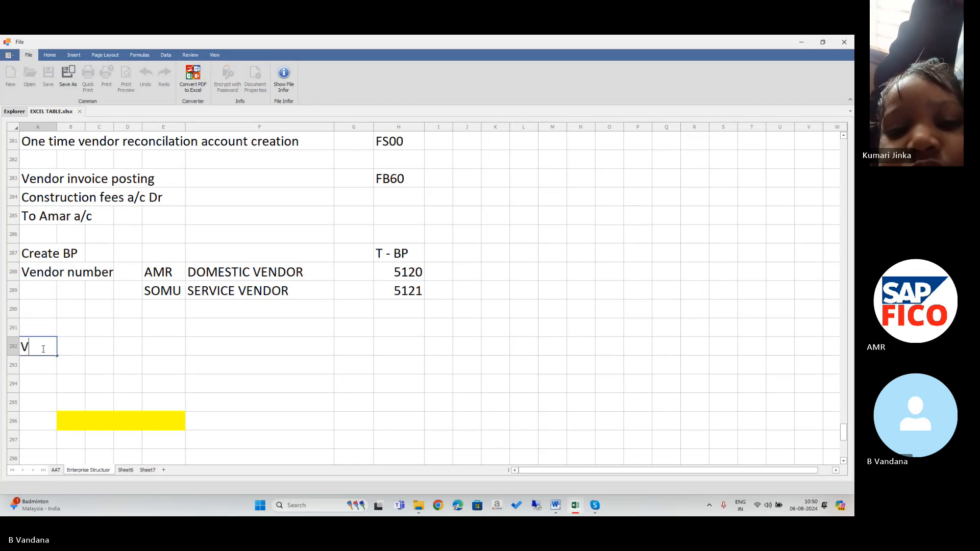
type("endor ")
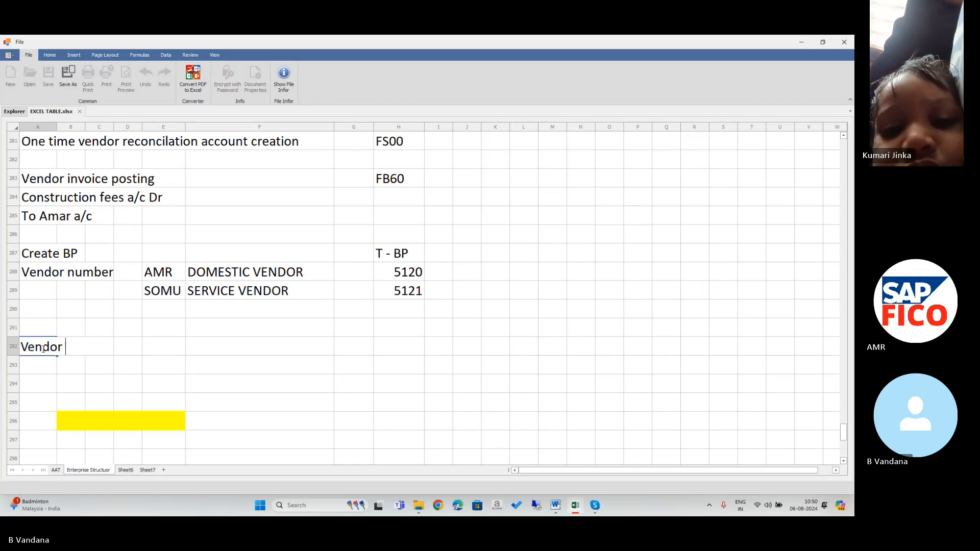
type("invoice ")
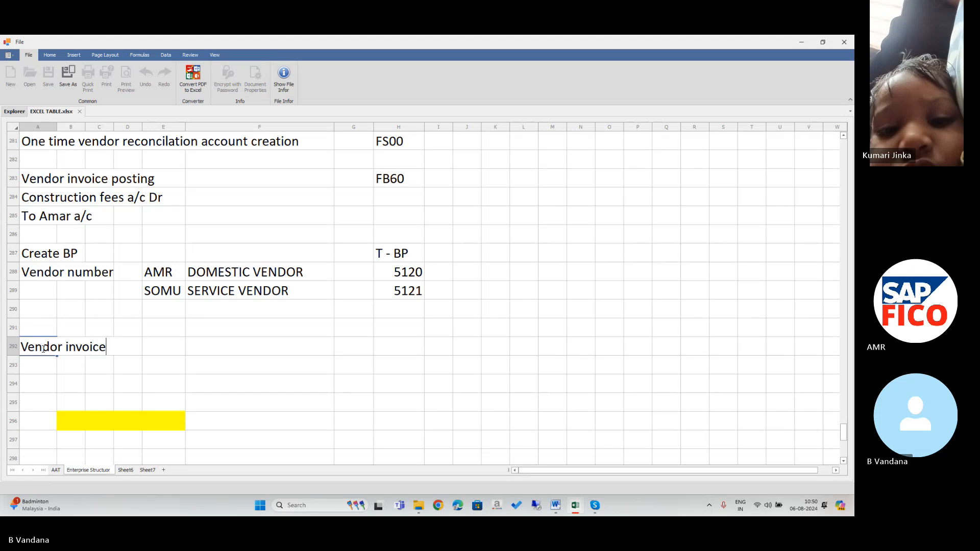
type("posting")
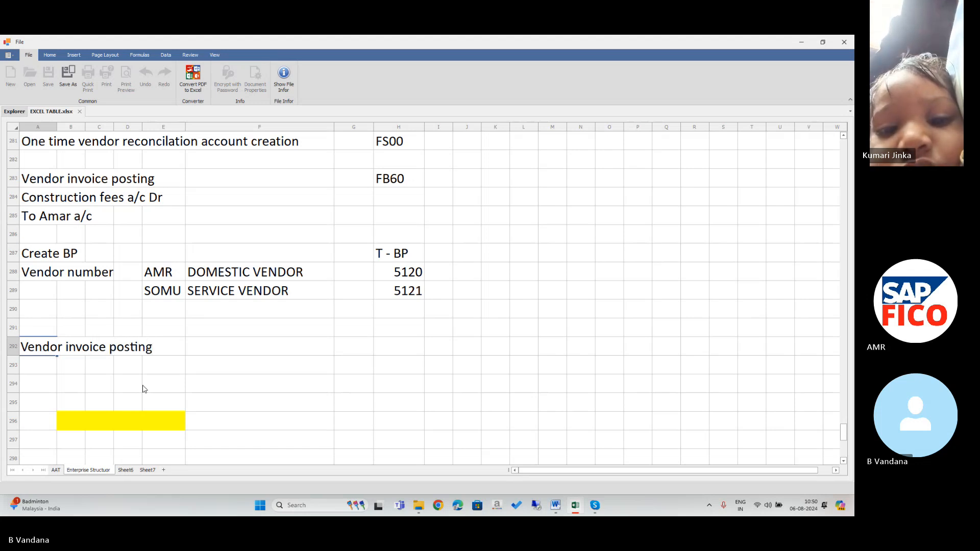
left_click(659, 99)
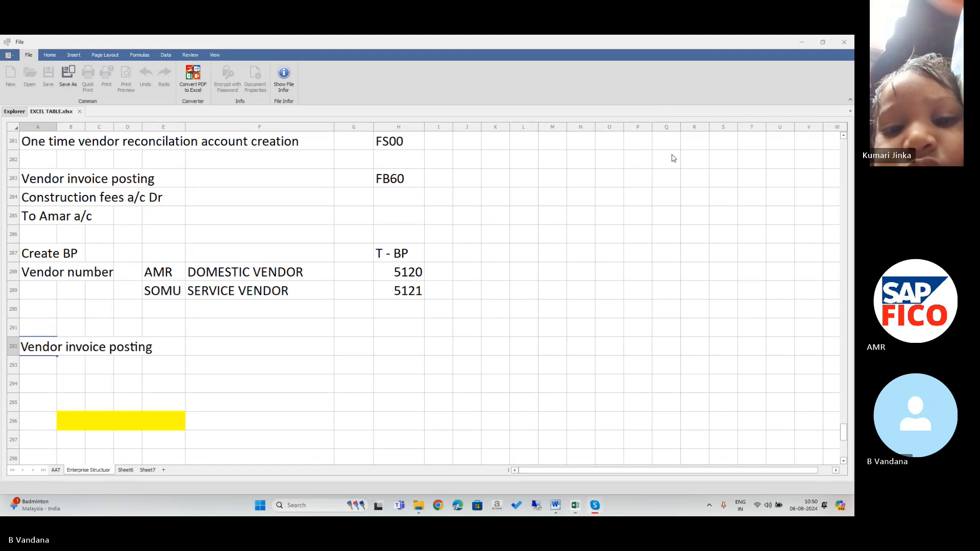
Delete the yellow cells B296:E296, shifting the remaining cells left.
left_click(113, 368)
left_click_drag(71, 421, 153, 430)
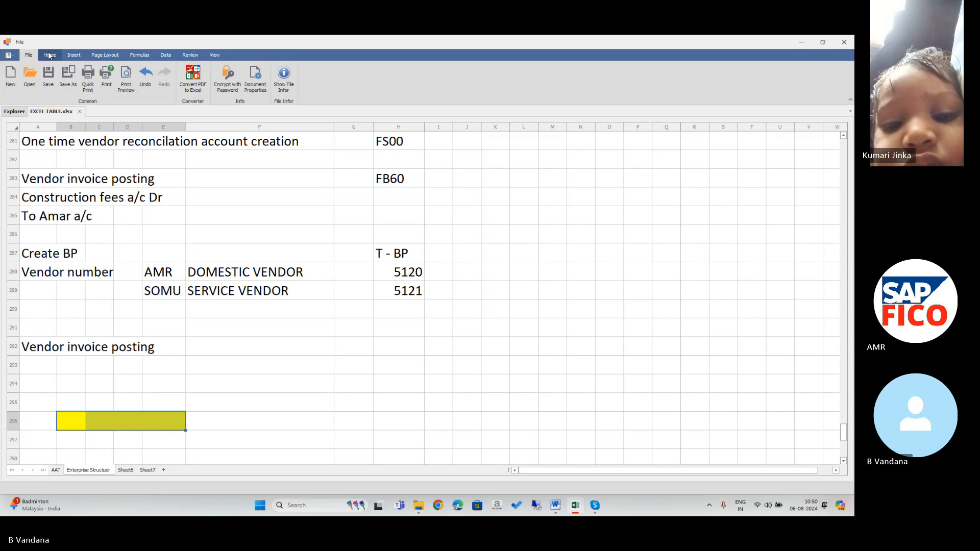
left_click(50, 55)
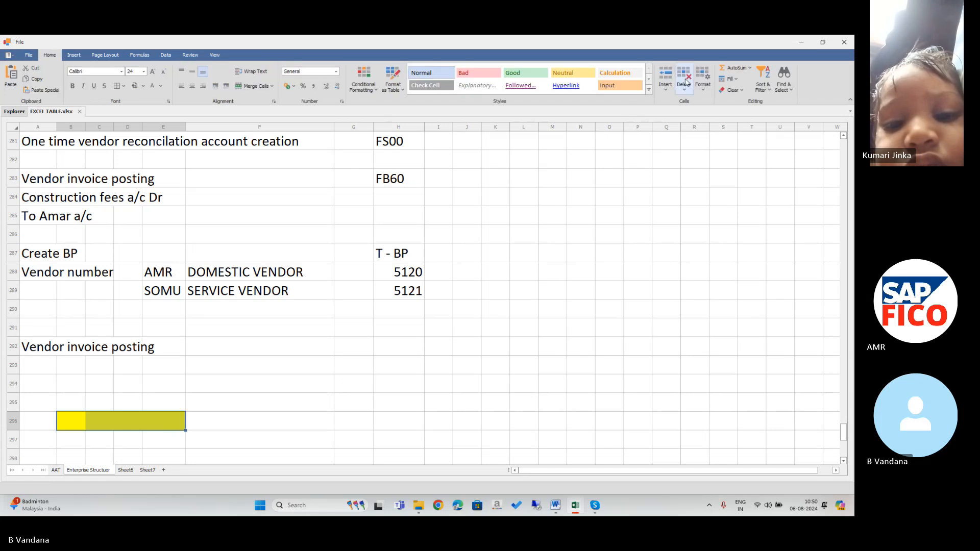
left_click(685, 84)
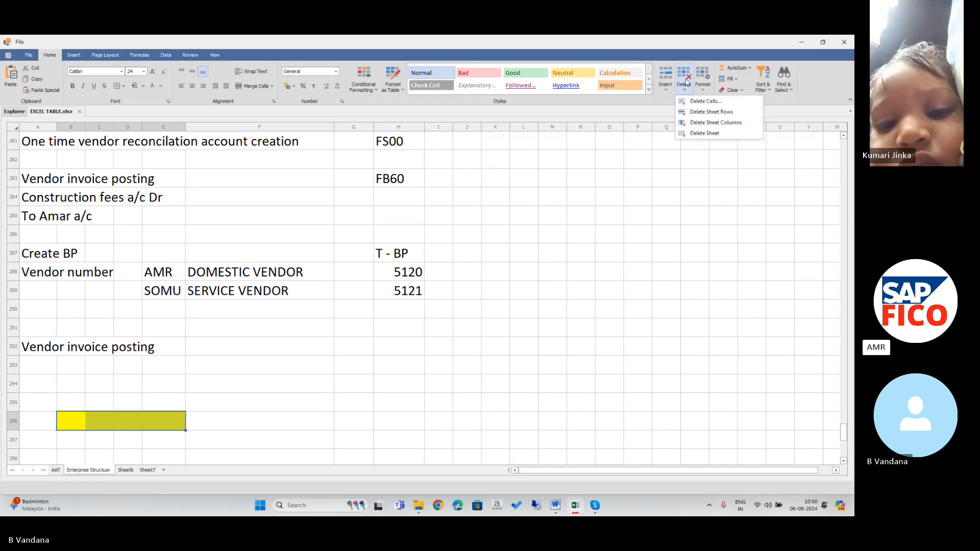
left_click(703, 101)
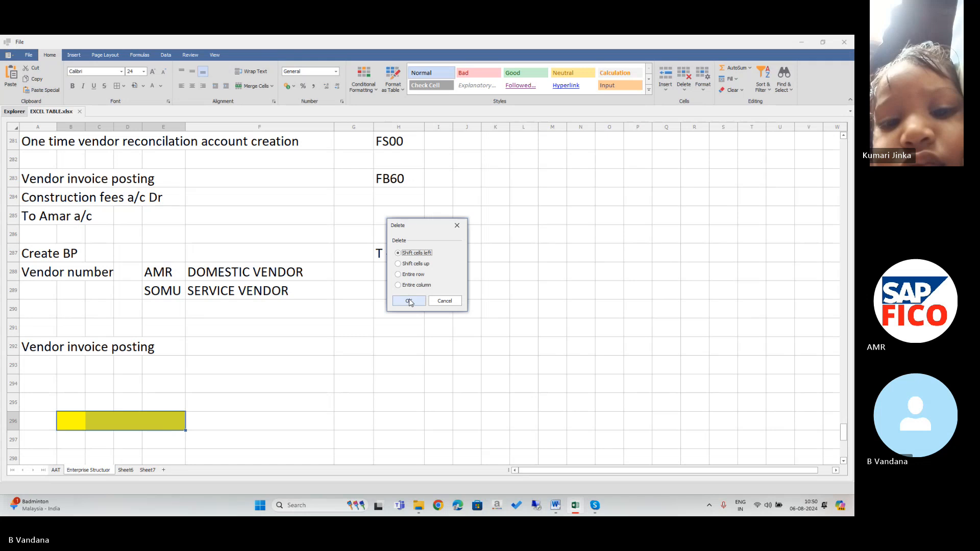
left_click(409, 301)
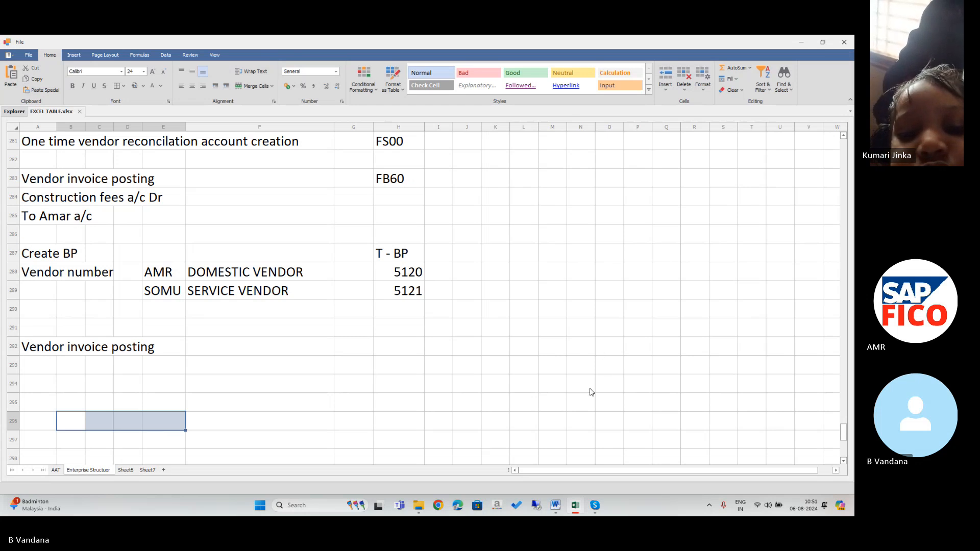
Fill the Vendor invoice posting heading cells A292:E292 with yellow.
scroll(363, 340, "down", 1)
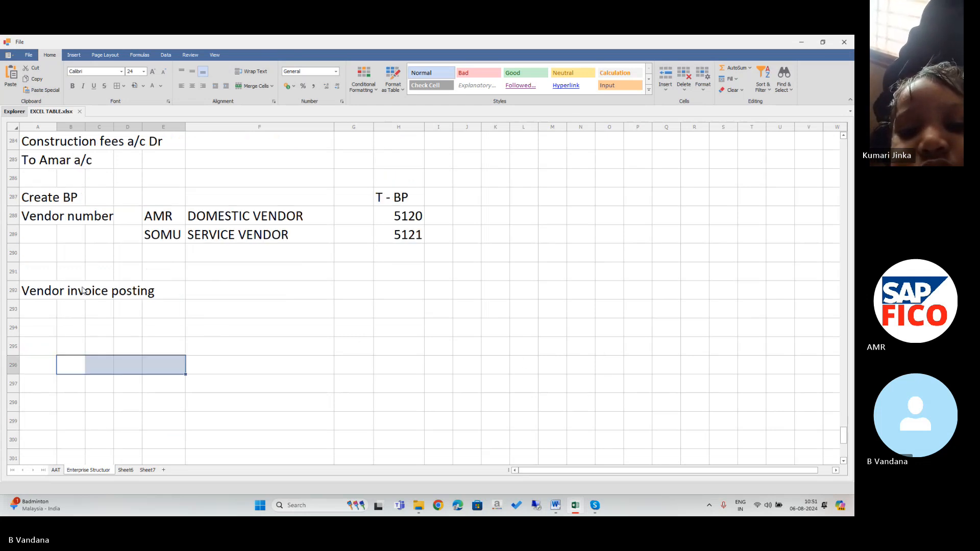
left_click_drag(34, 291, 158, 290)
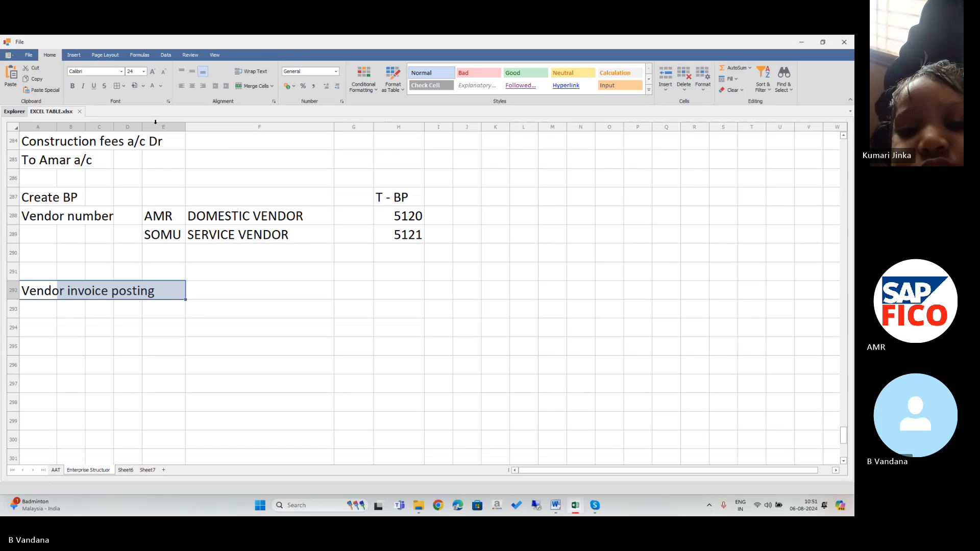
left_click(143, 86)
left_click(171, 179)
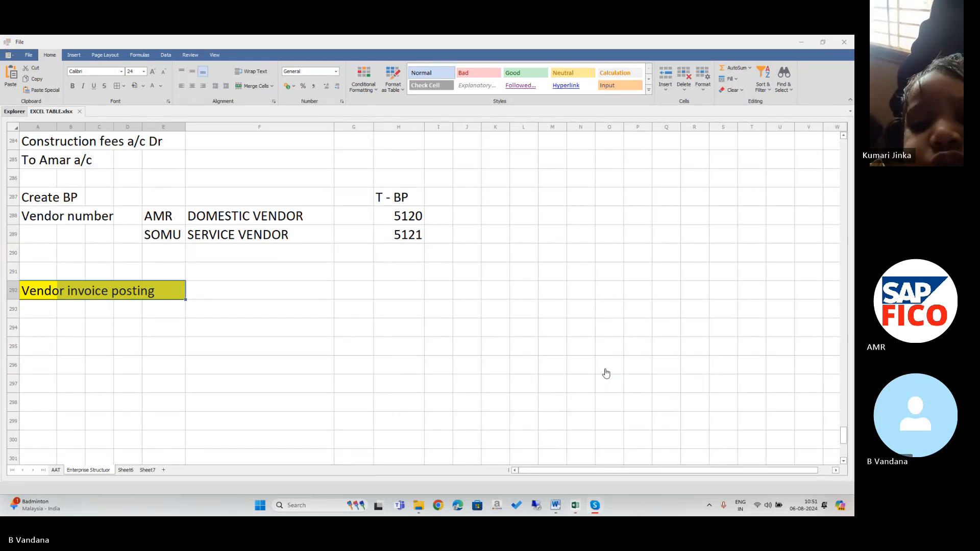
left_click(379, 298)
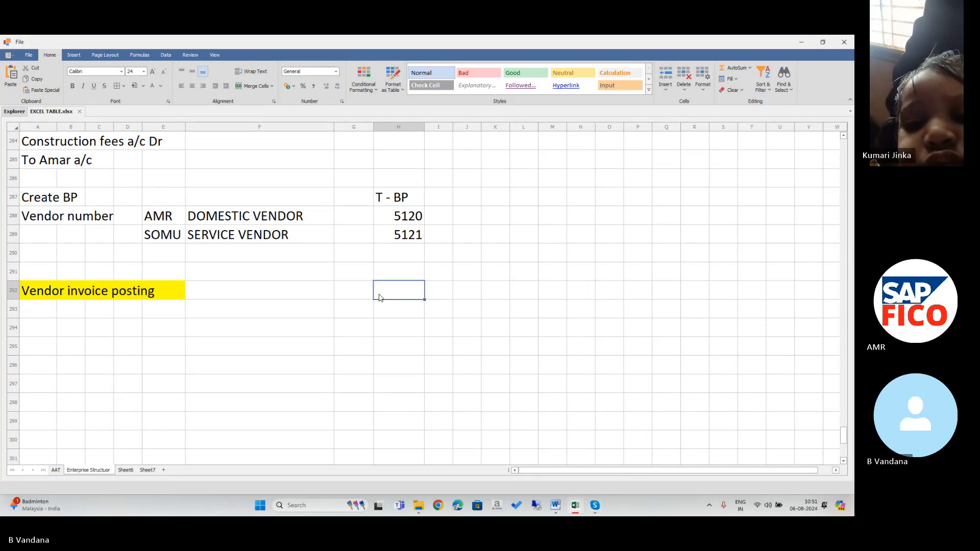
Enter the transaction code 'T - FB60' in cell H292.
type("T -")
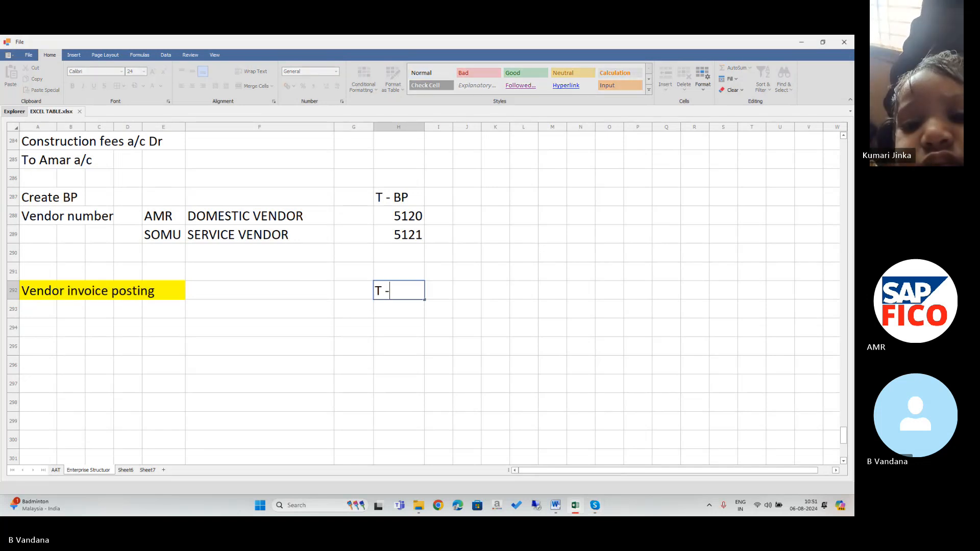
type(" fb")
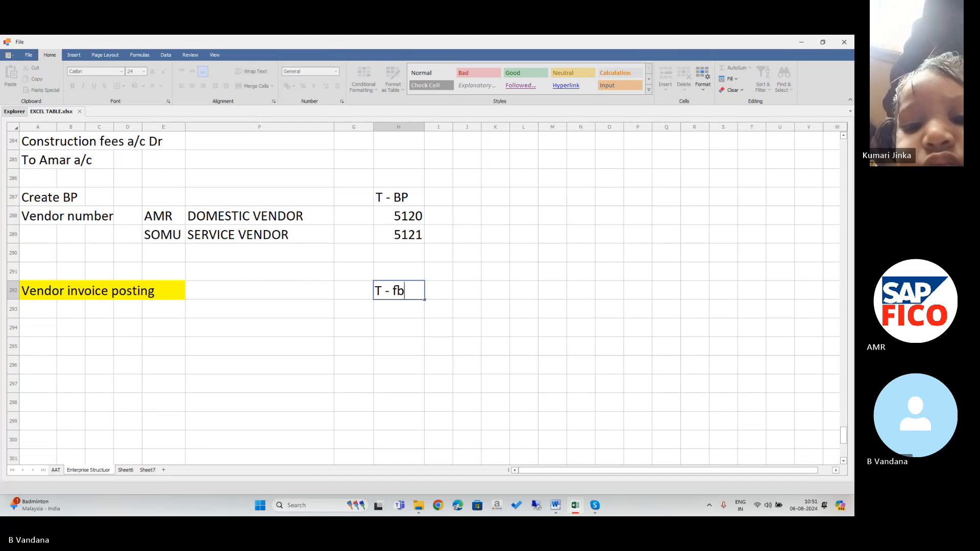
key("BackSpace")
key("BackSpace")
type("FB")
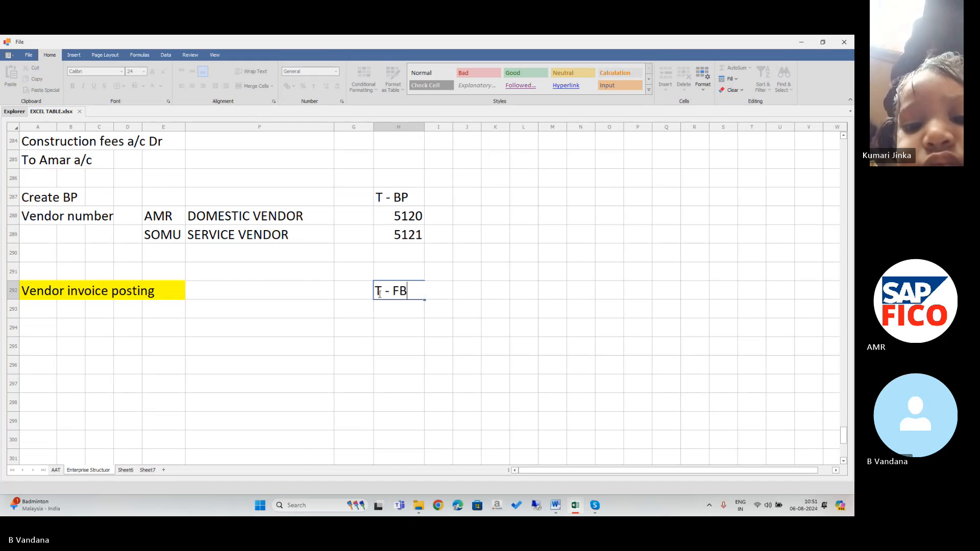
type("60")
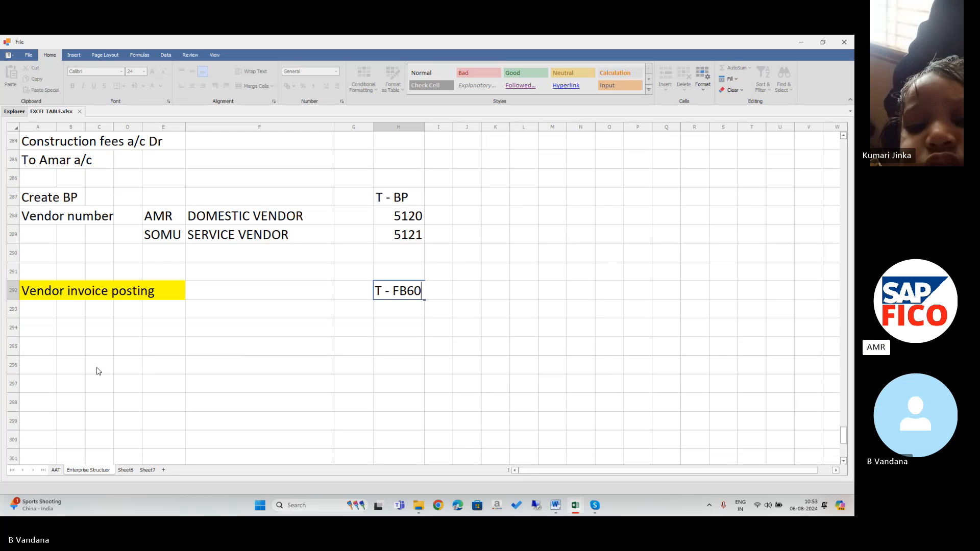
Start typing 'Commission fees a/c' in cell A294.
left_click(44, 331)
type("C")
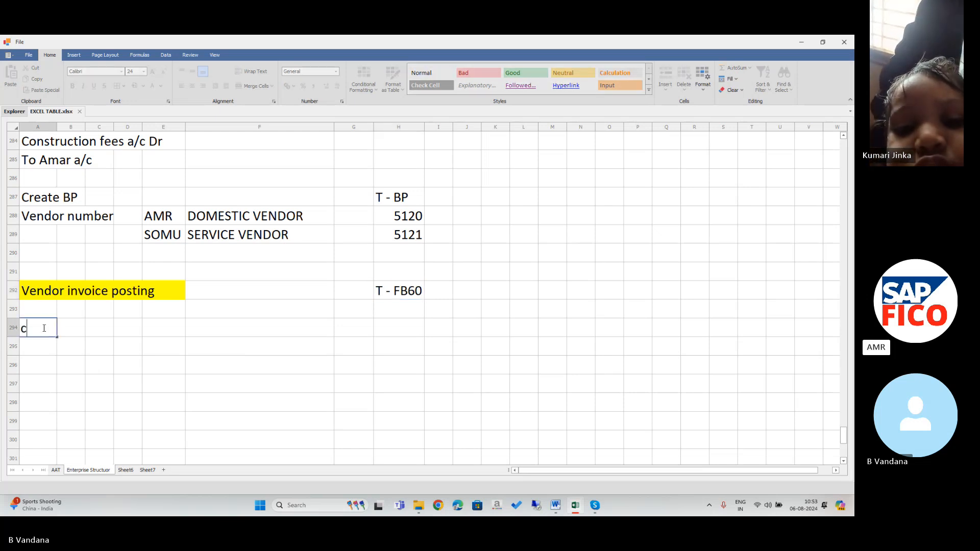
key("BackSpace")
type("Commi")
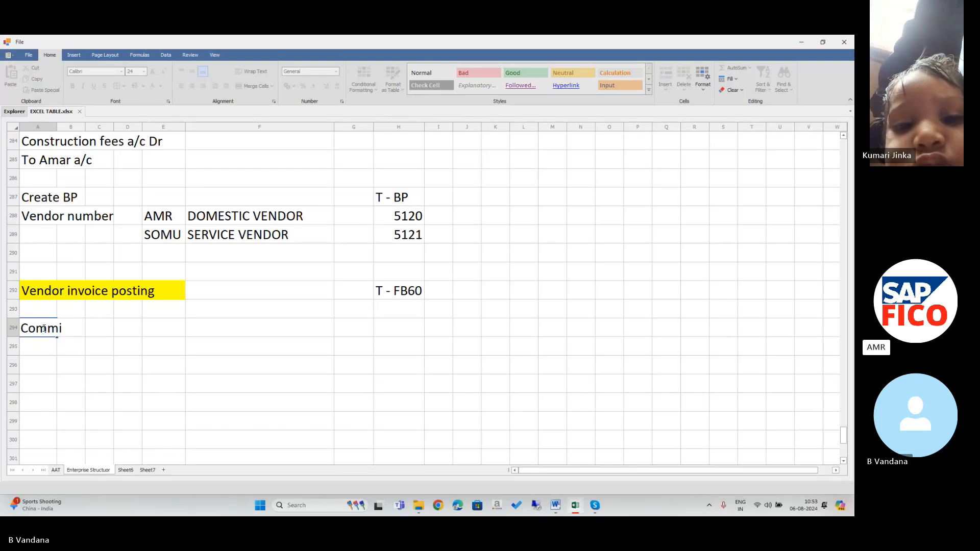
type("ssio")
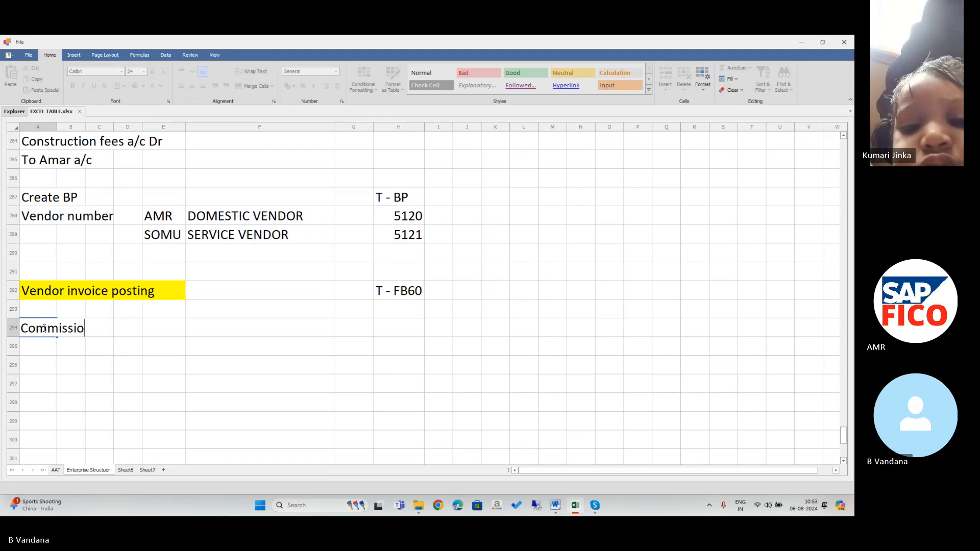
type("f")
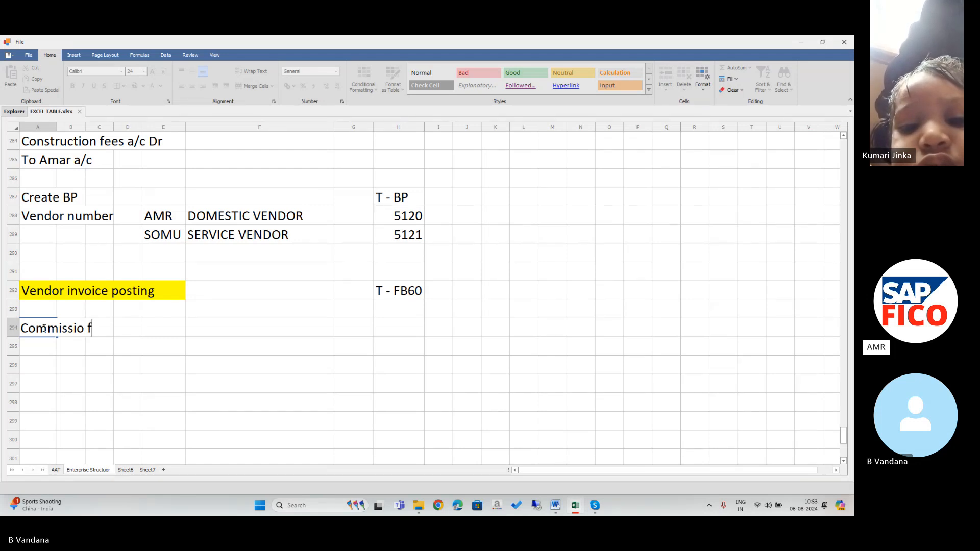
key("BackSpace")
key("BackSpace")
key("BackSpace")
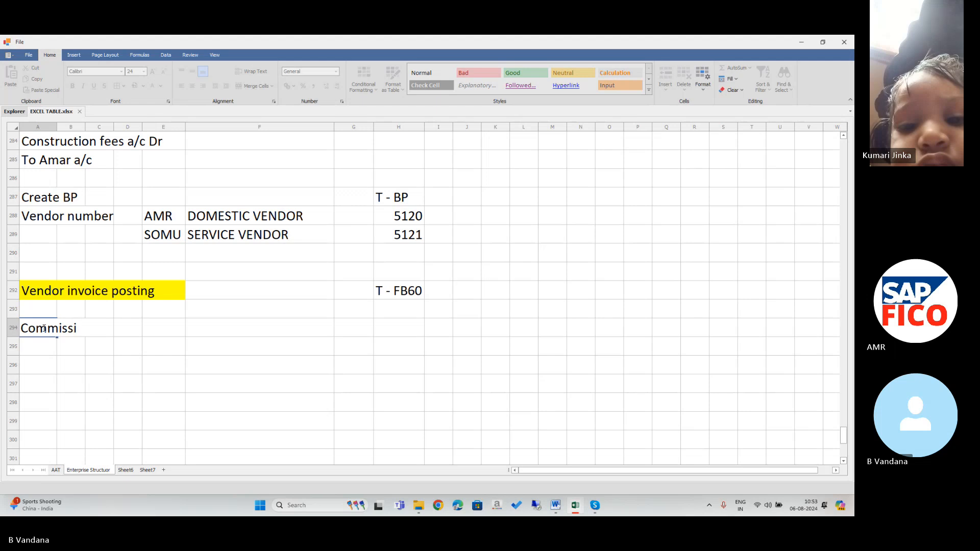
type("on fees")
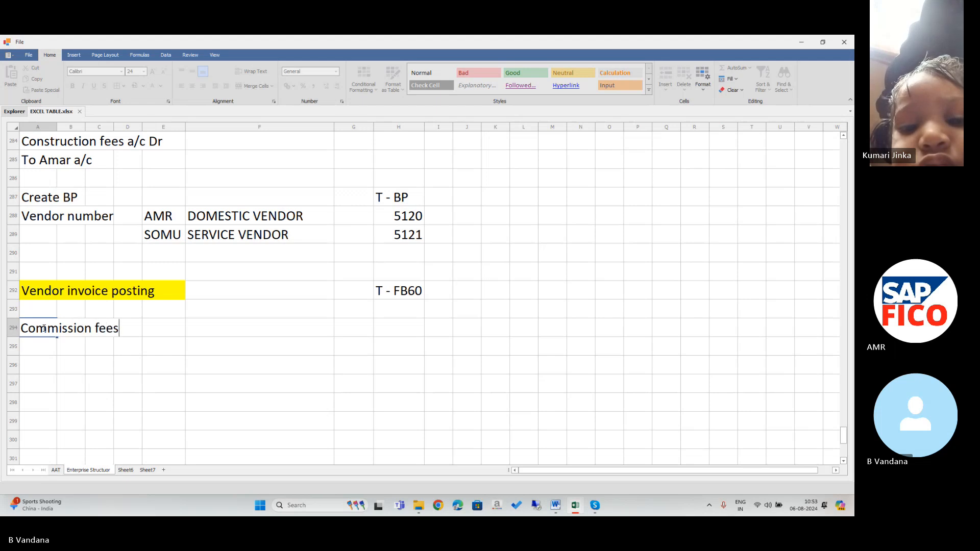
type(" a/c")
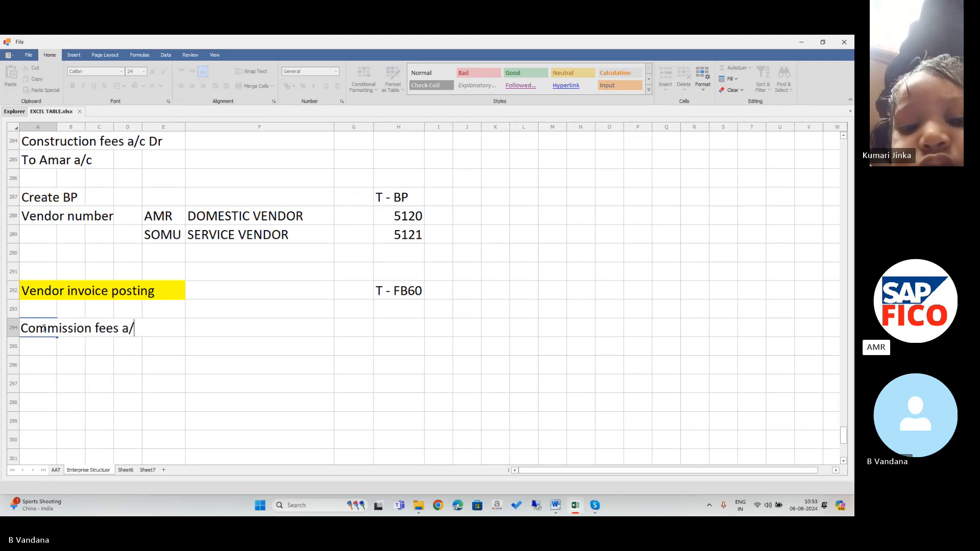
Replace the A294 entry with 'Contract Fees a/c'.
key("BackSpace")
key("BackSpace")
key("BackSpace")
key("BackSpace")
key("BackSpace")
key("BackSpace")
key("BackSpace")
key("BackSpace")
key("BackSpace")
key("BackSpace")
key("BackSpace")
key("BackSpace")
key("BackSpace")
key("BackSpace")
key("BackSpace")
key("BackSpace")
key("BackSpace")
key("BackSpace")
key("BackSpace")
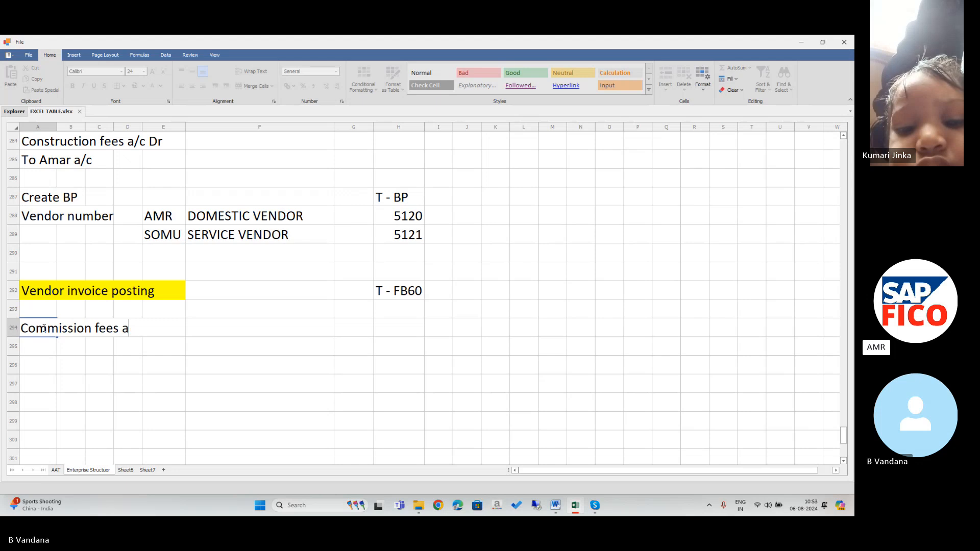
type("Commis")
key("BackSpace")
key("BackSpace")
key("BackSpace")
key("BackSpace")
key("BackSpace")
key("BackSpace")
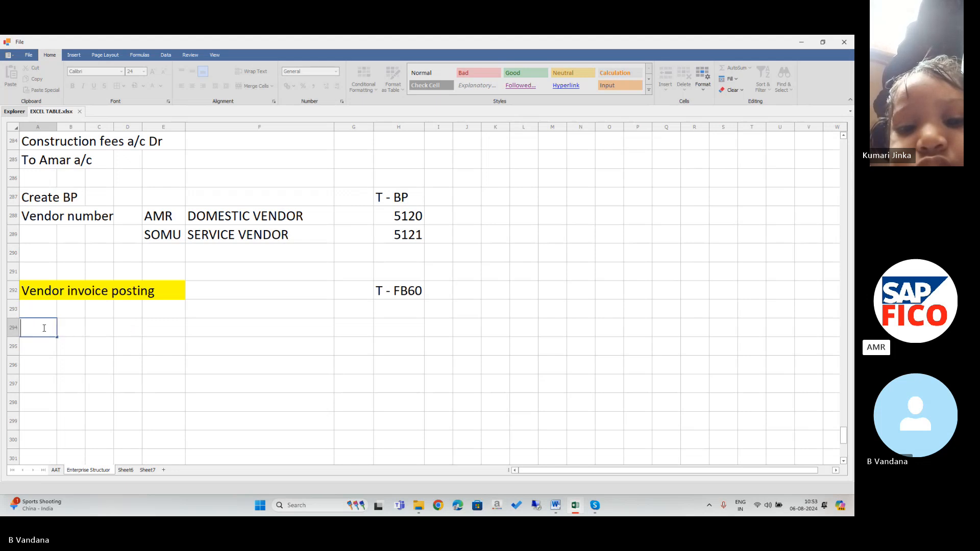
type("C")
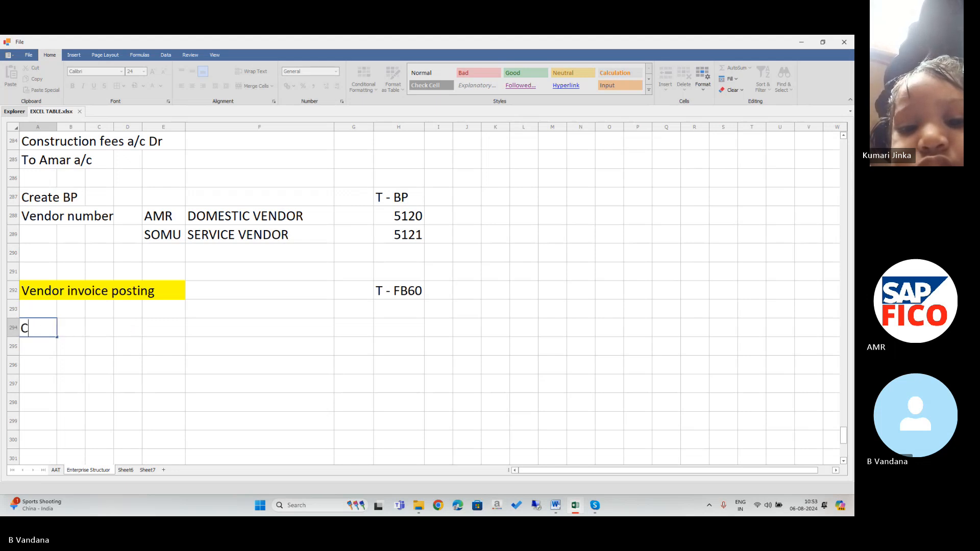
type("ontr")
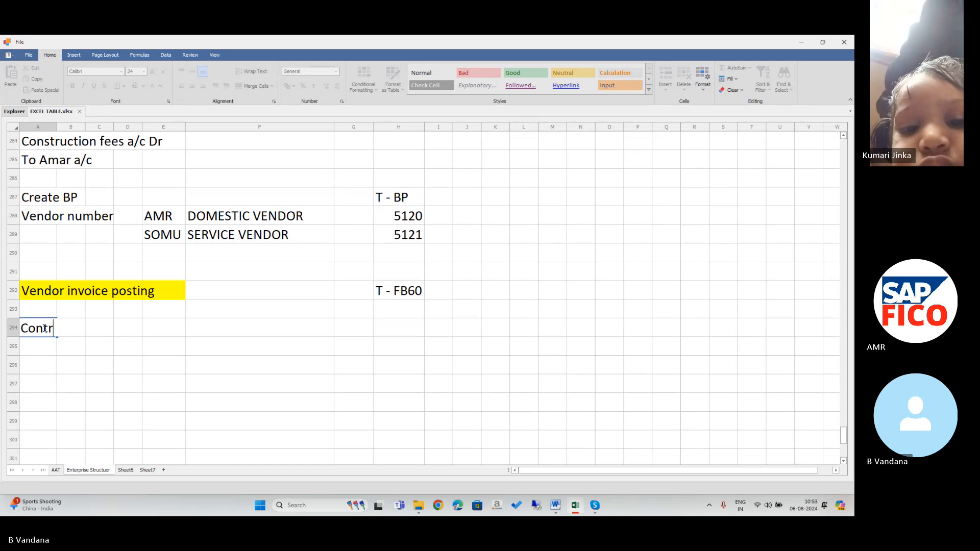
type("act")
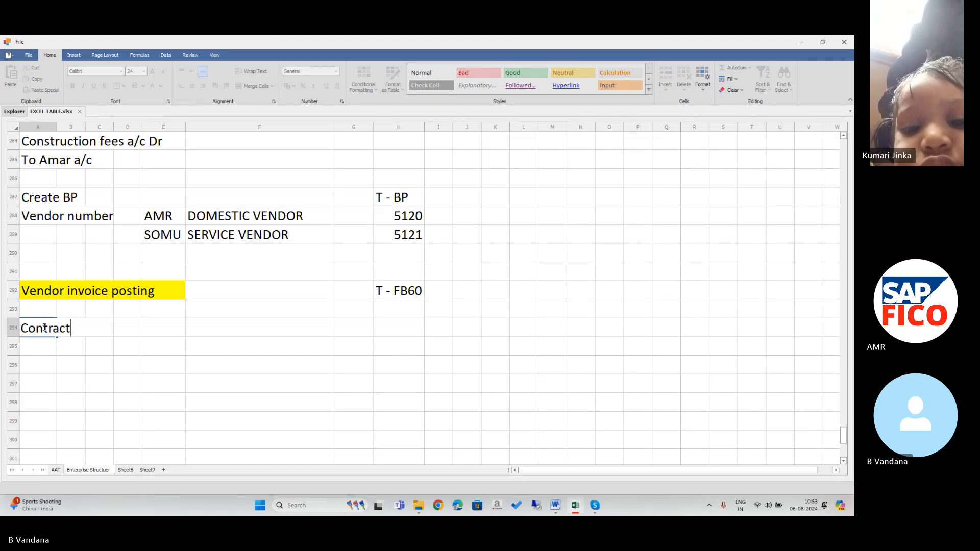
type(" Fes")
key("BackSpace")
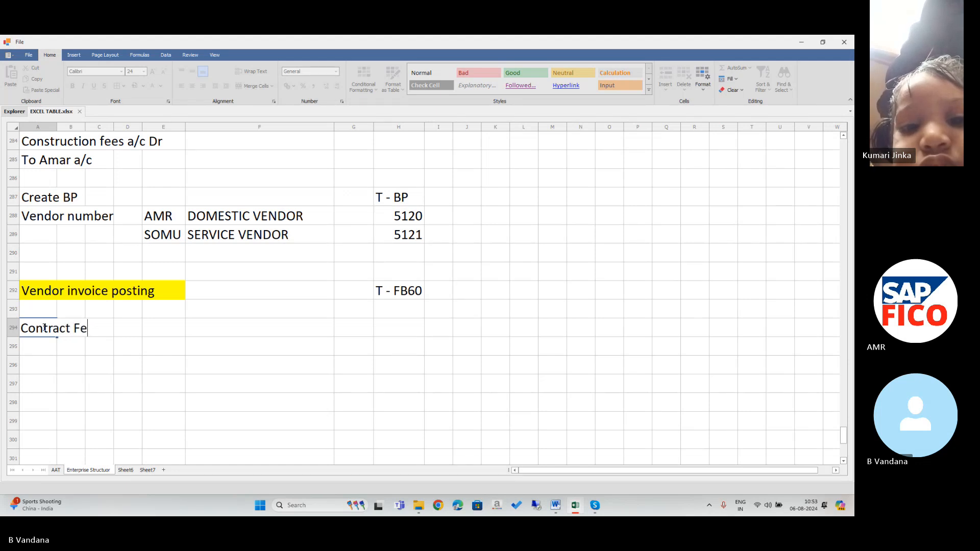
type("es")
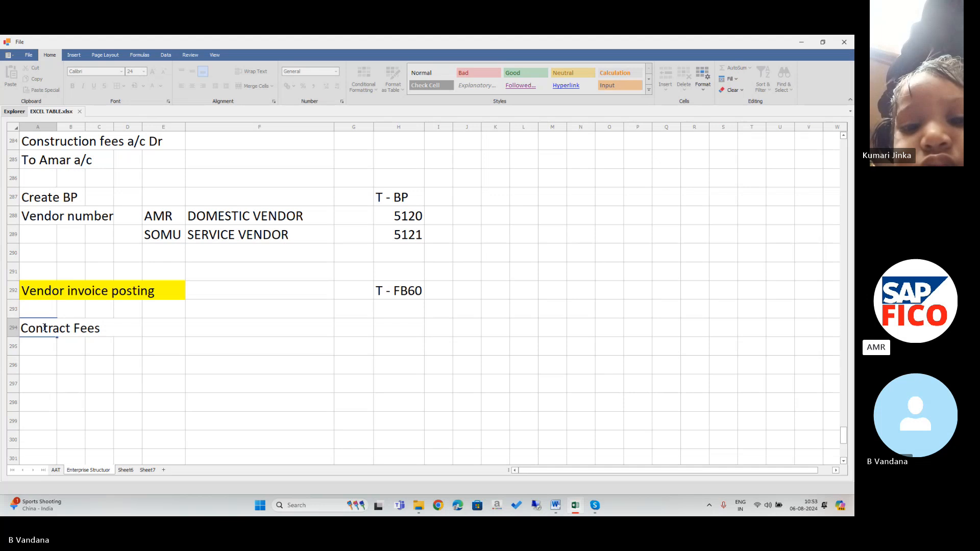
type(" a/c D")
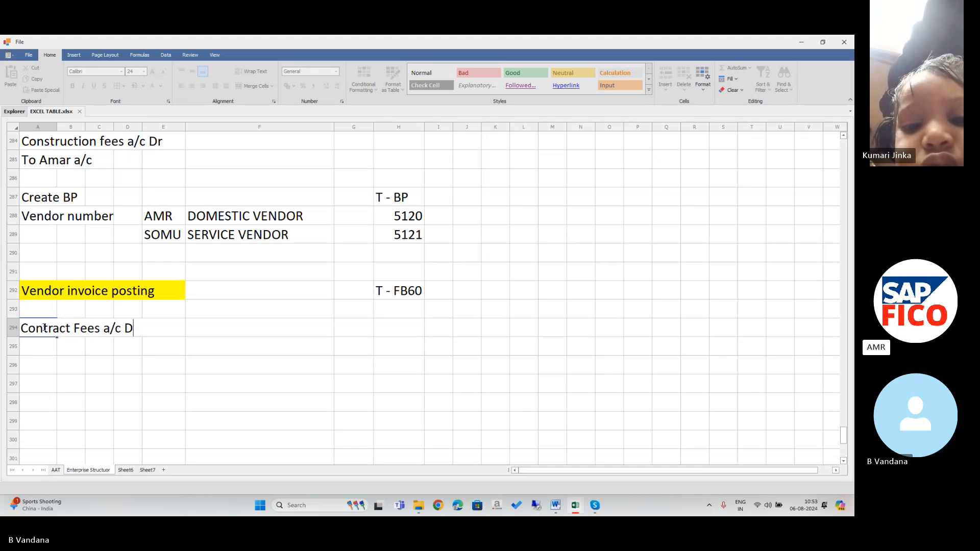
key("BackSpace")
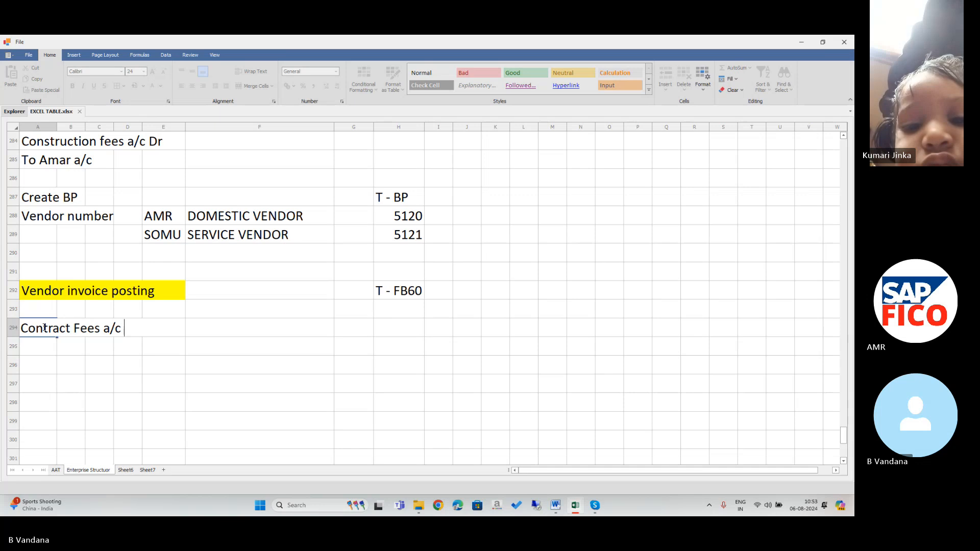
Copy the Construction fees a/c Dr and To Amar a/c lines from rows 284–285 into rows 294–295.
key("Escape")
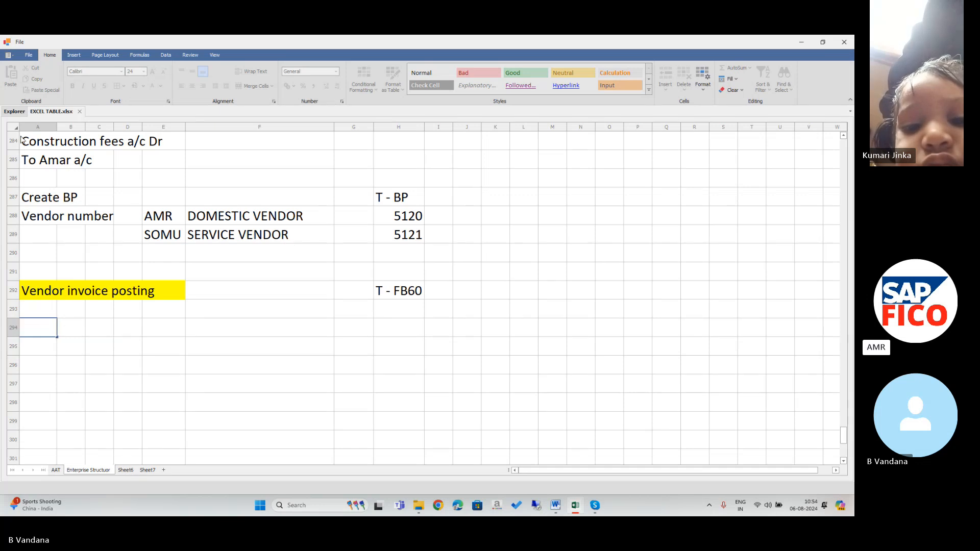
left_click_drag(29, 147, 163, 160)
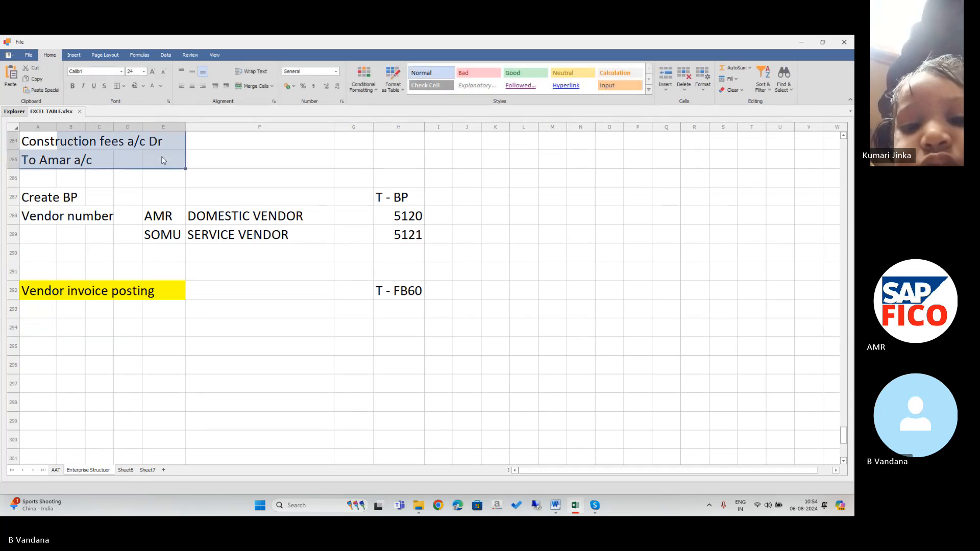
key("ctrl+c")
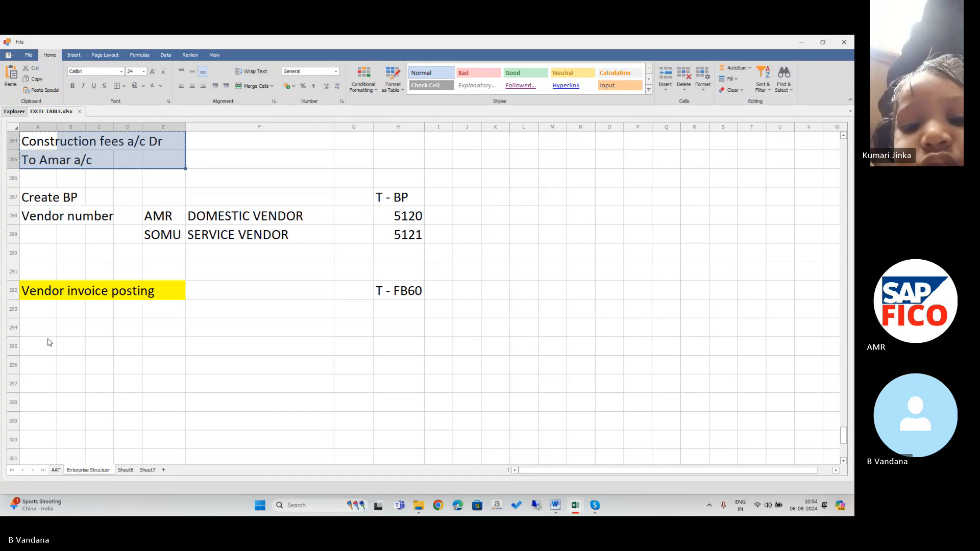
left_click(43, 334)
key("ctrl+v")
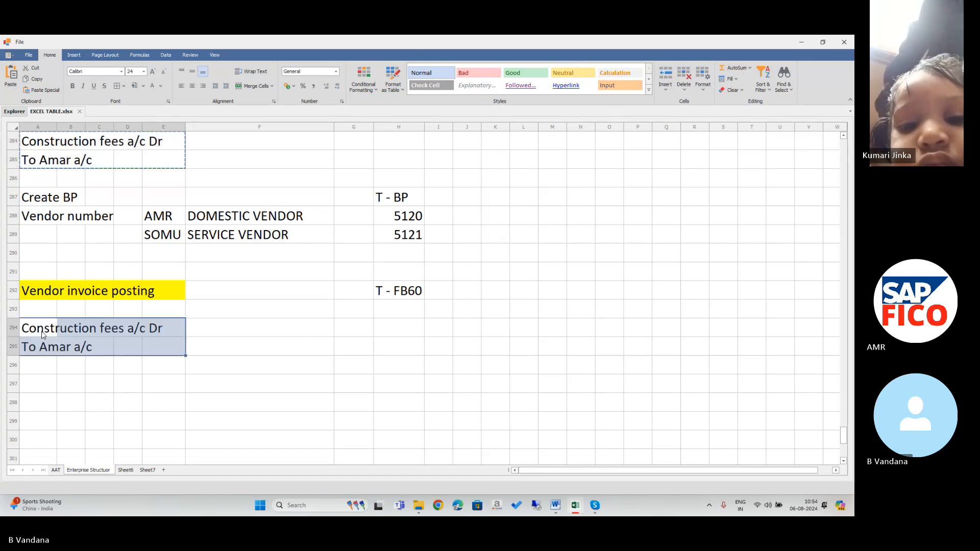
Enter 100000 as the amount in F294 and F295.
left_click(295, 333)
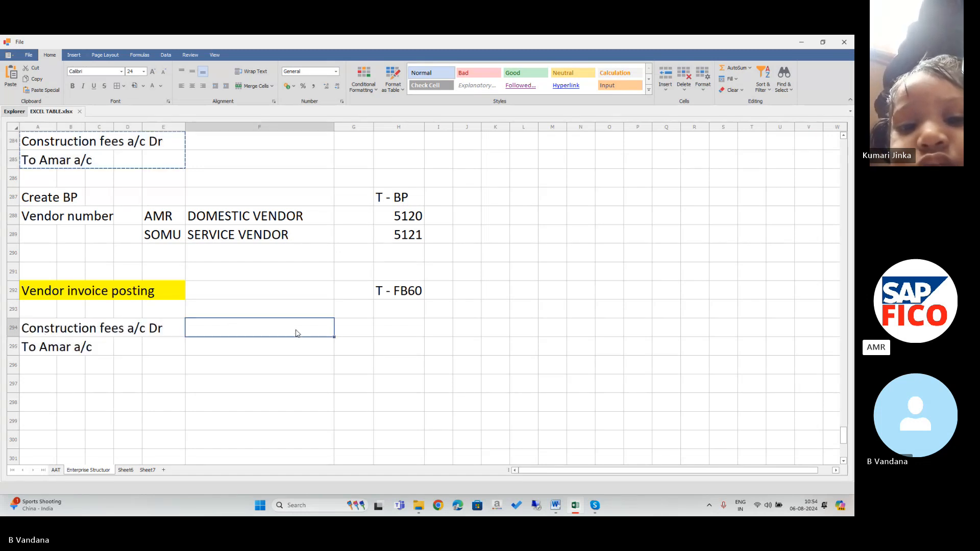
type("100000")
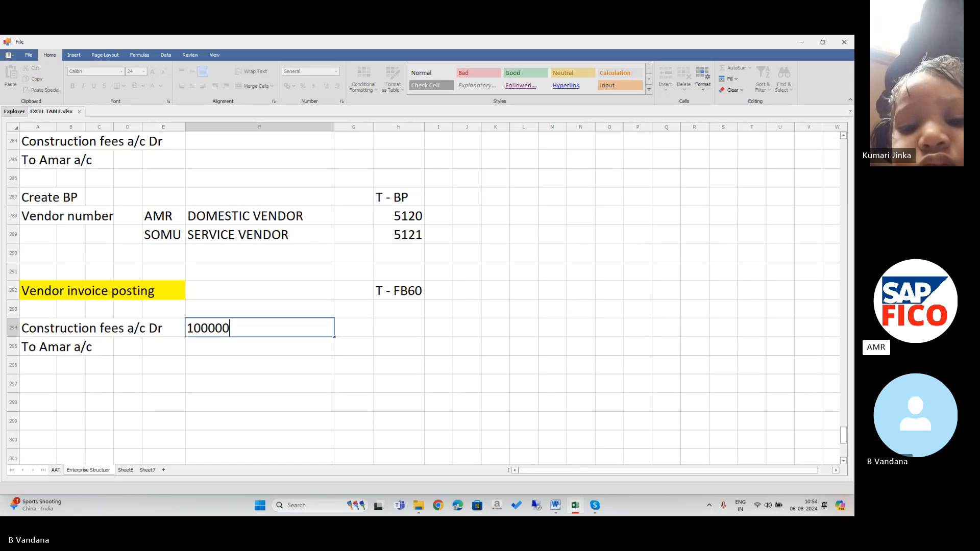
key("Return")
type("10")
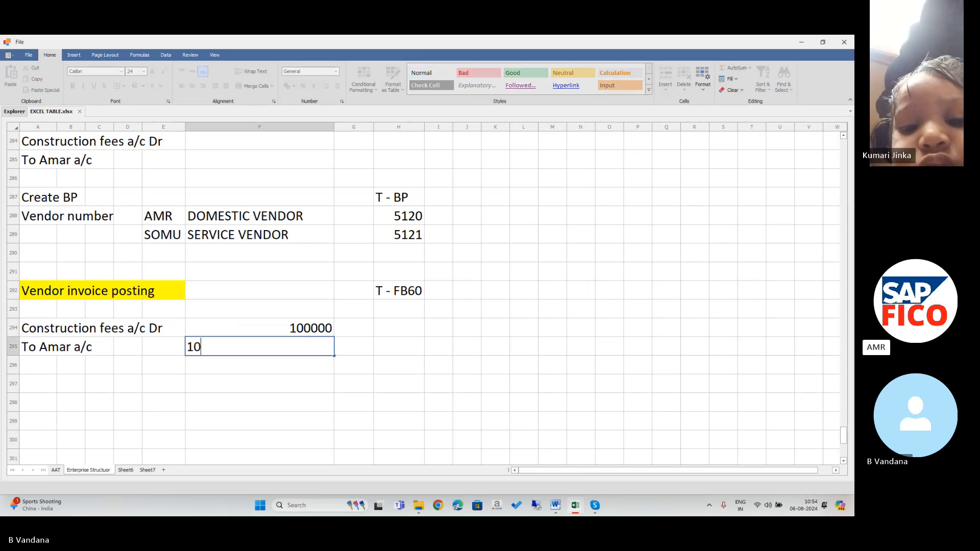
type("0000")
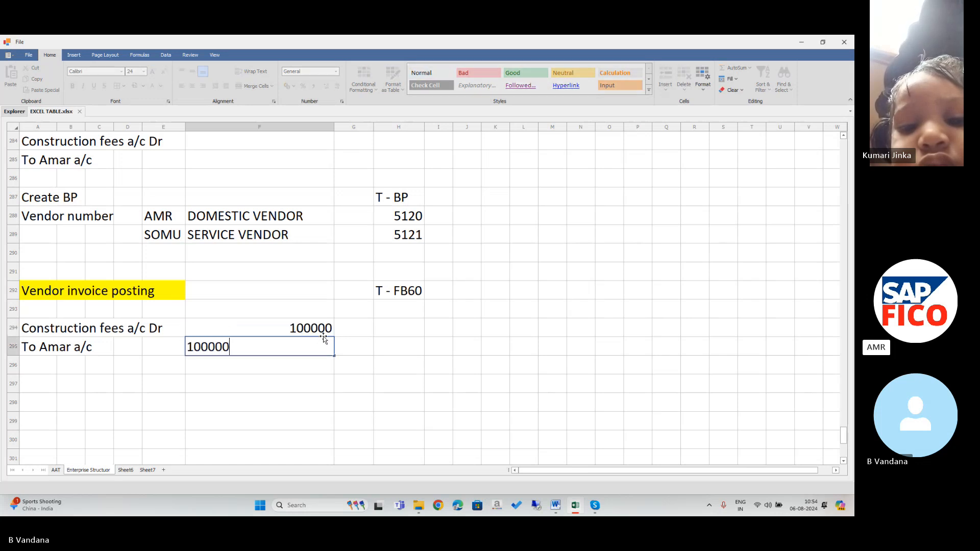
key("Return")
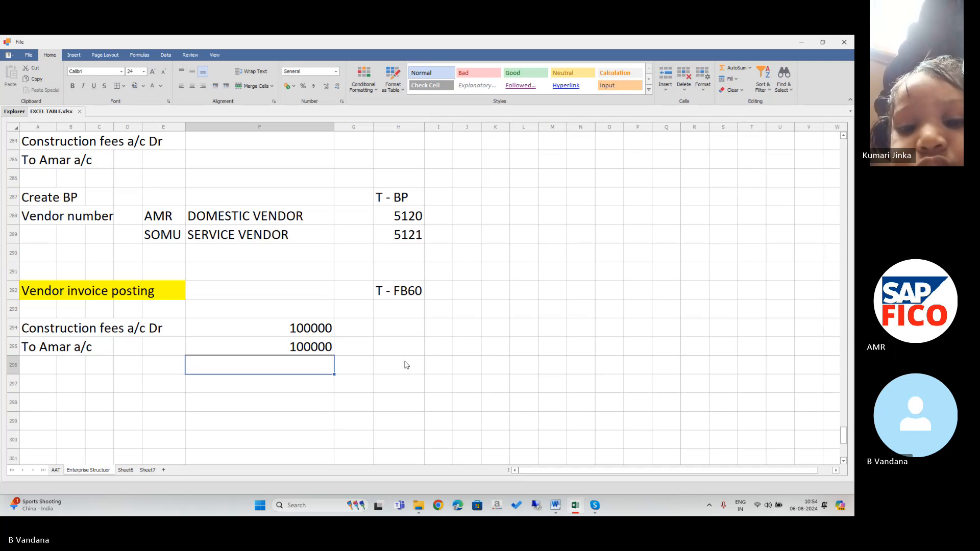
Enter 'Vendor payment' in A297 and 'T - F-53' in H297.
left_click(45, 391)
type("V")
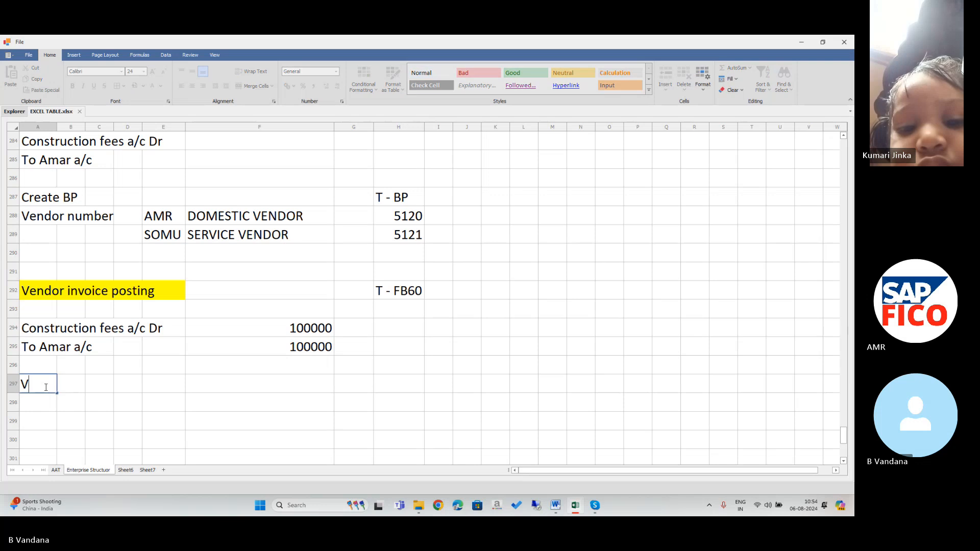
type("endor")
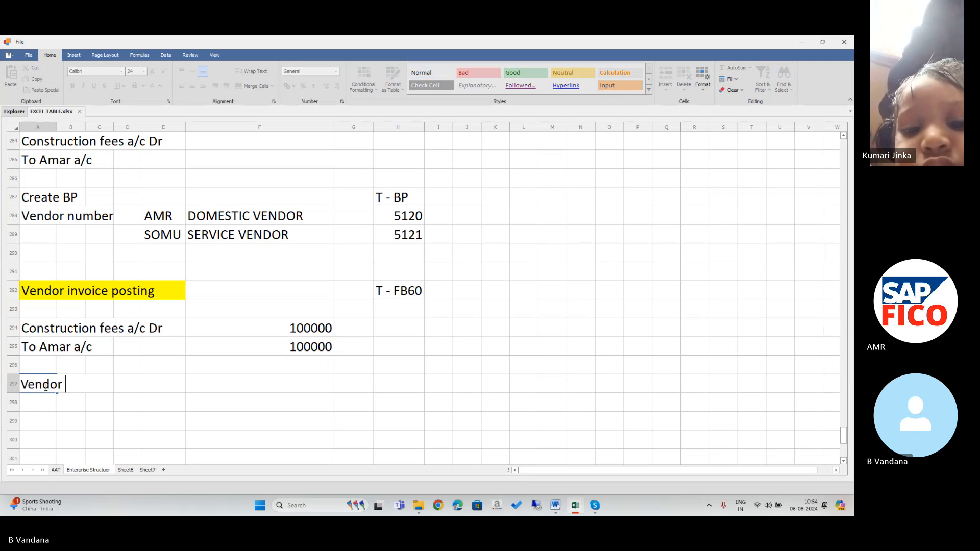
type(" pa")
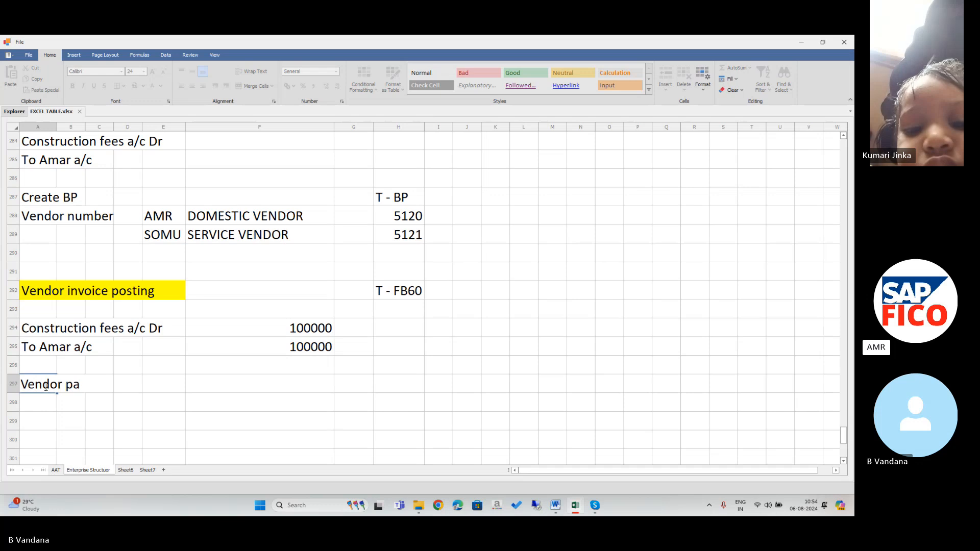
type("yment")
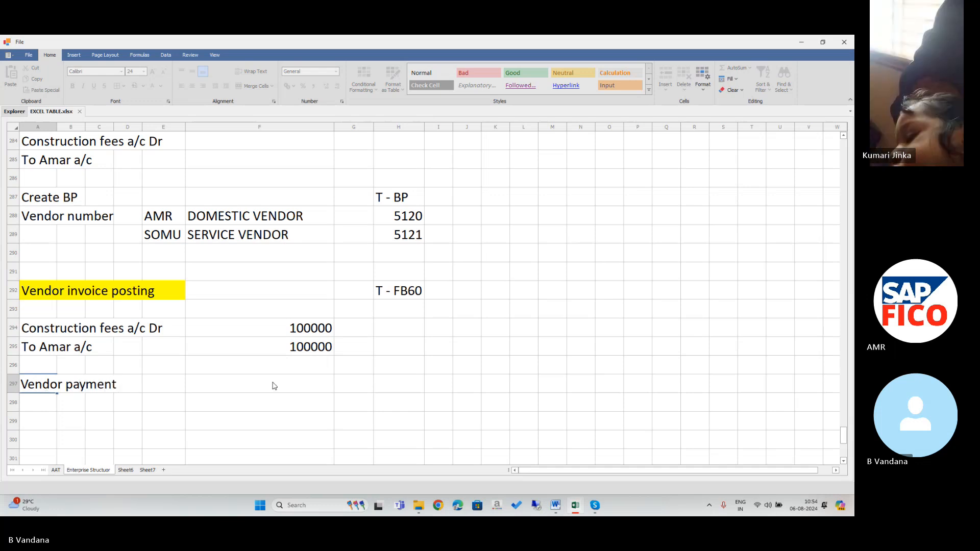
left_click(403, 385)
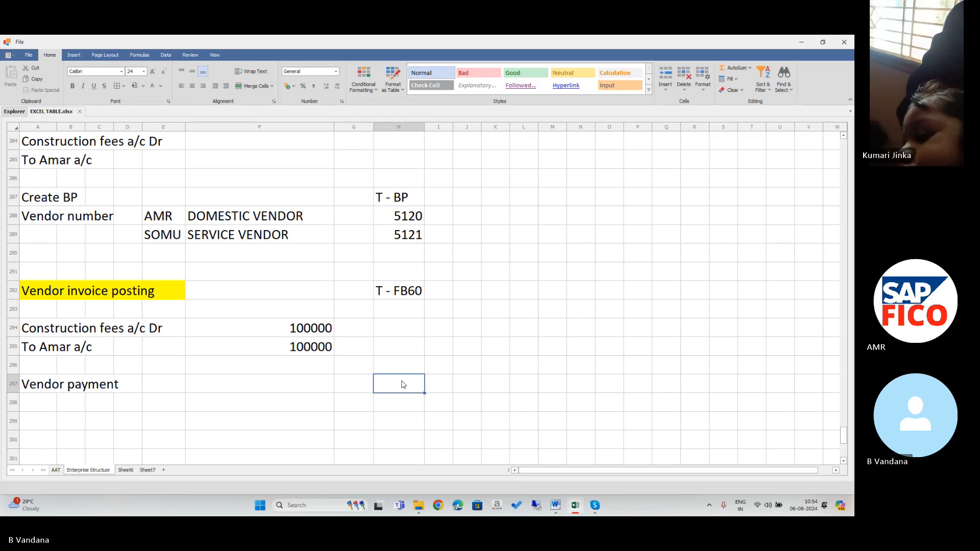
type("T - F")
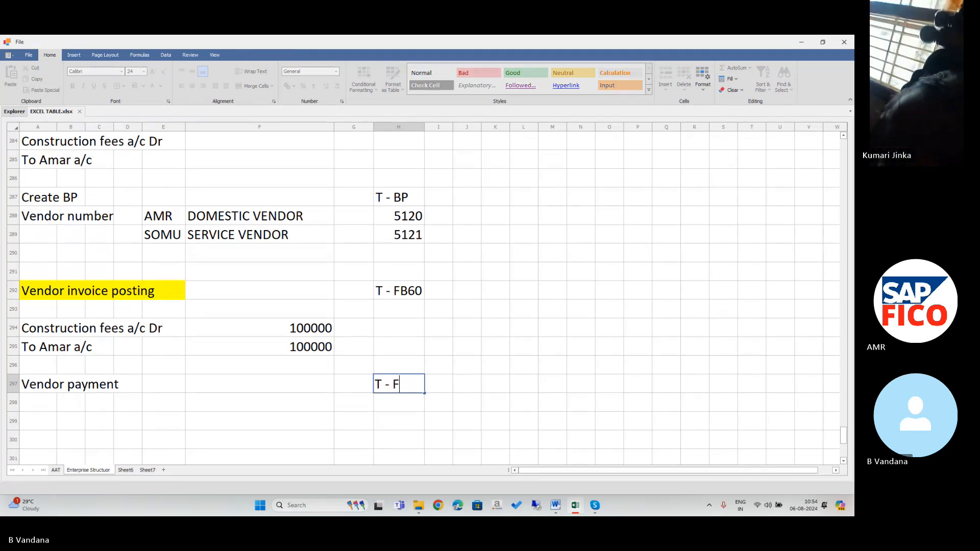
type("-53")
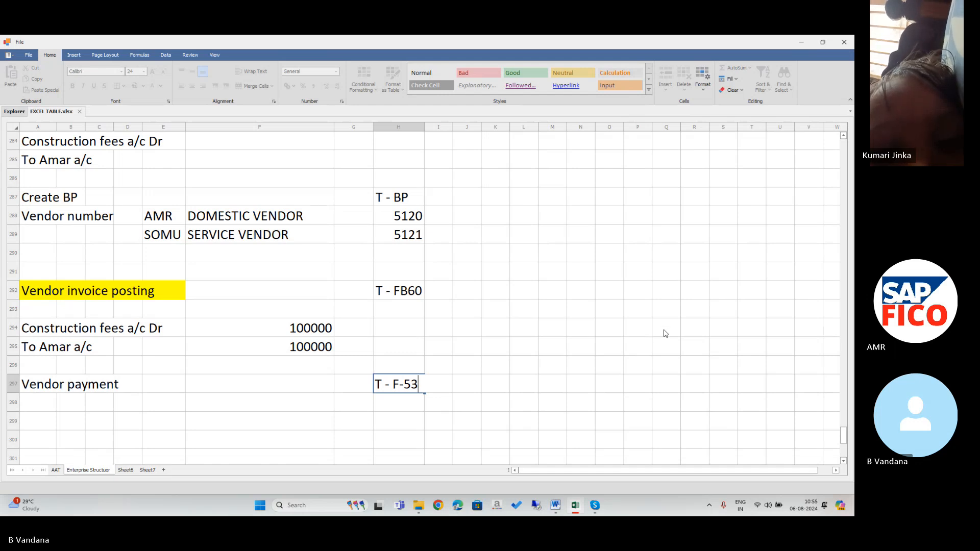
left_click(609, 386)
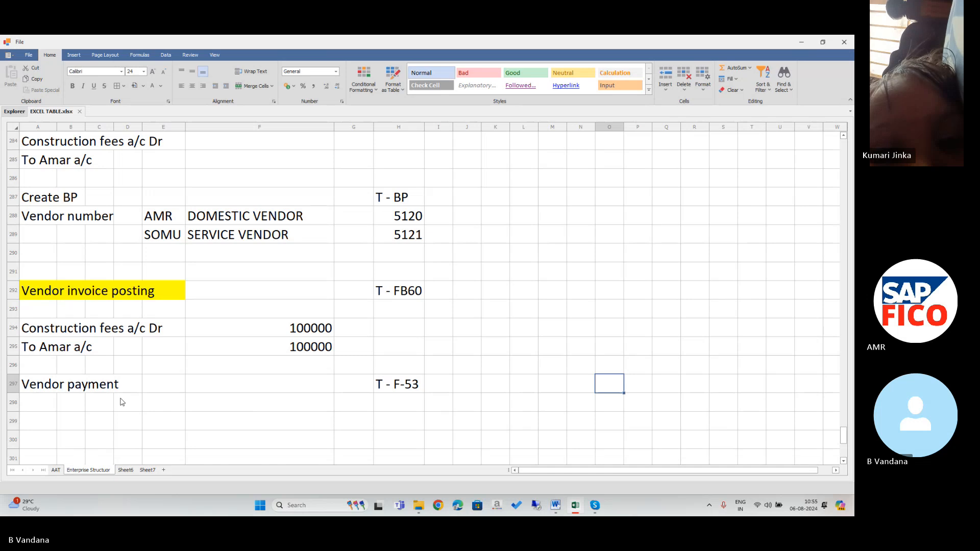
Enter 'Amar a/c DR' in A299 and 'To Cash or Bank a/c' in A300.
left_click(46, 421)
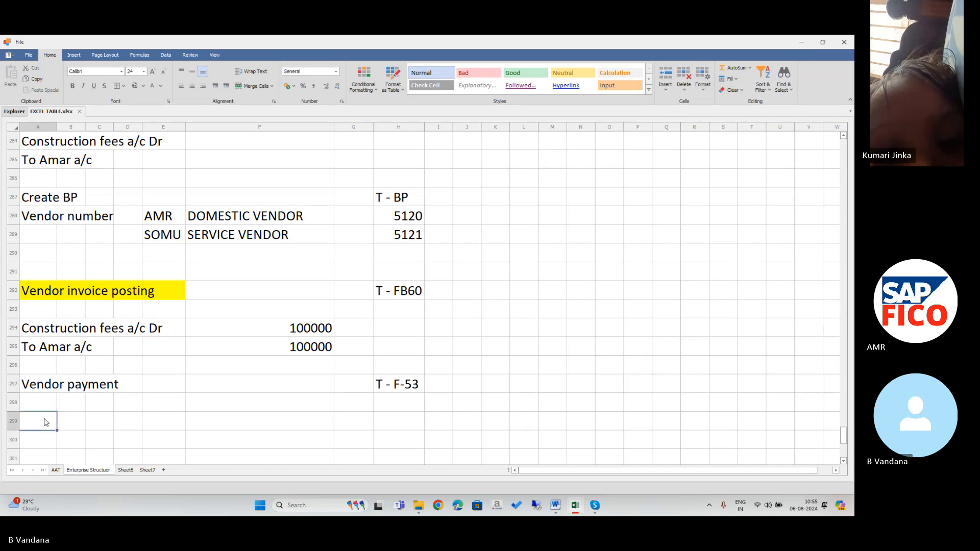
double_click(46, 422)
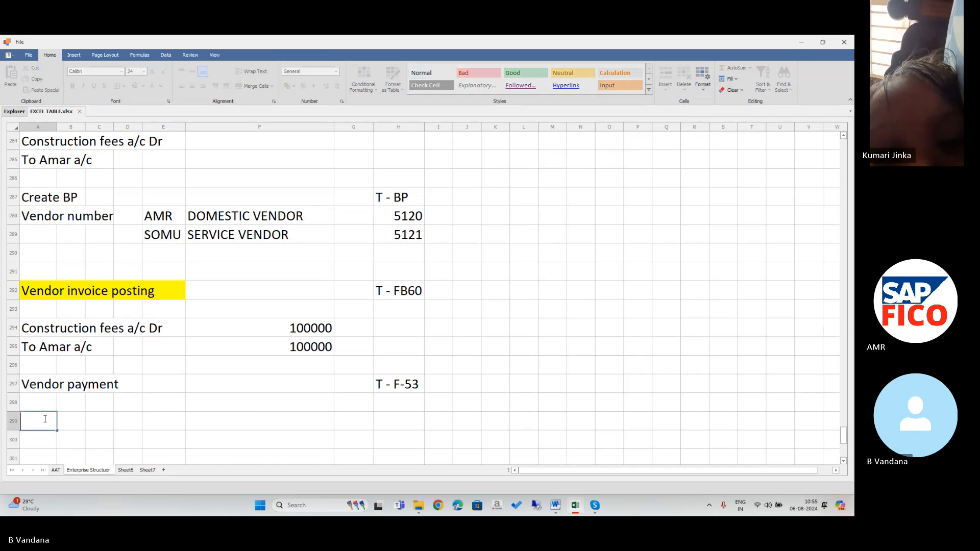
type("Ama")
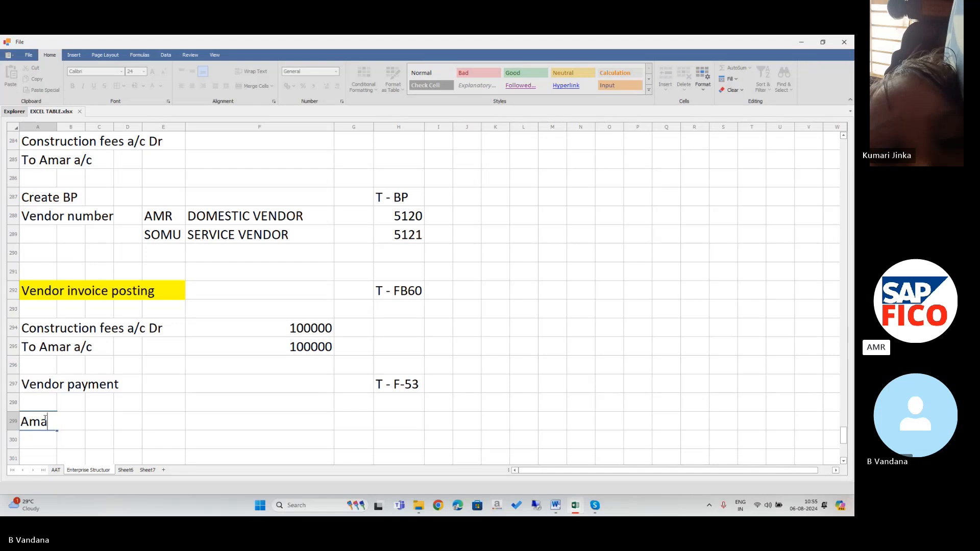
type("r a/")
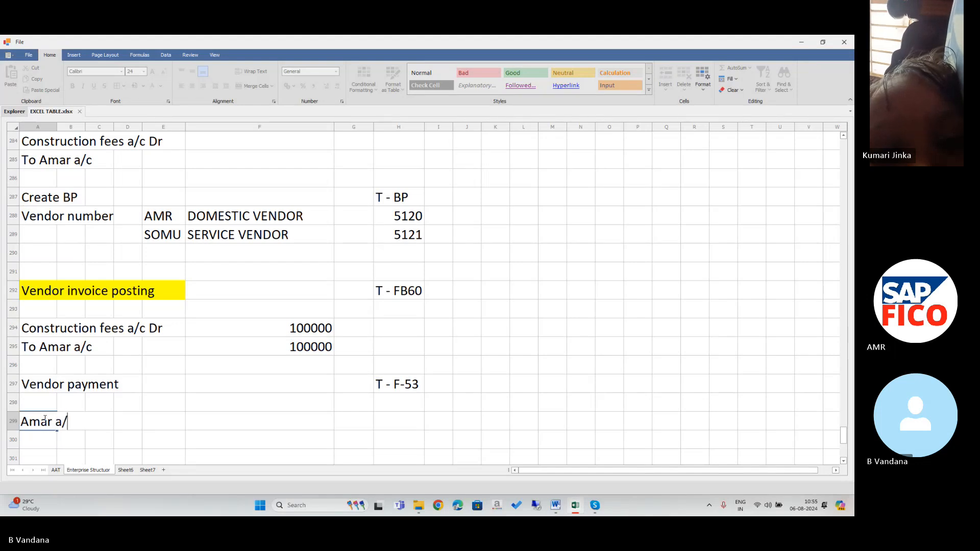
type("c d")
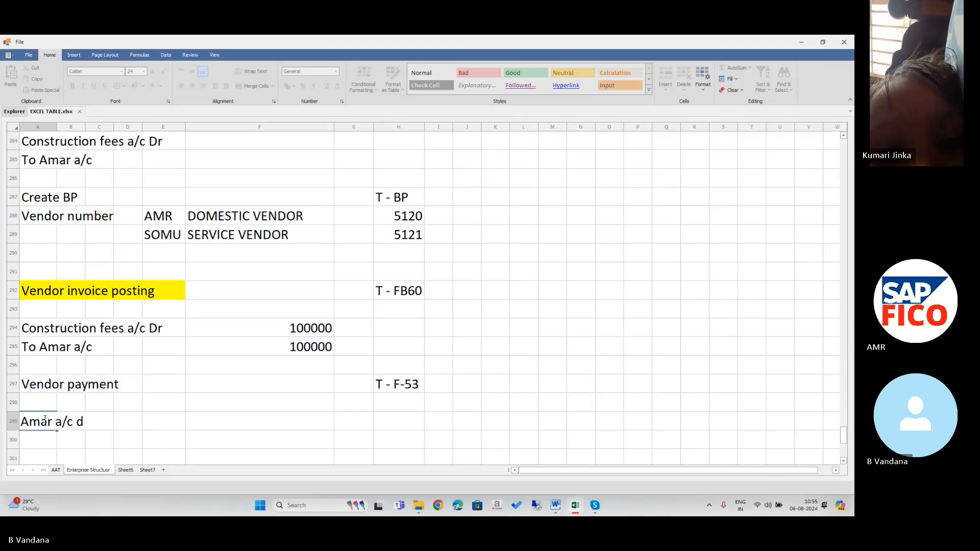
key("BackSpace")
type("DR")
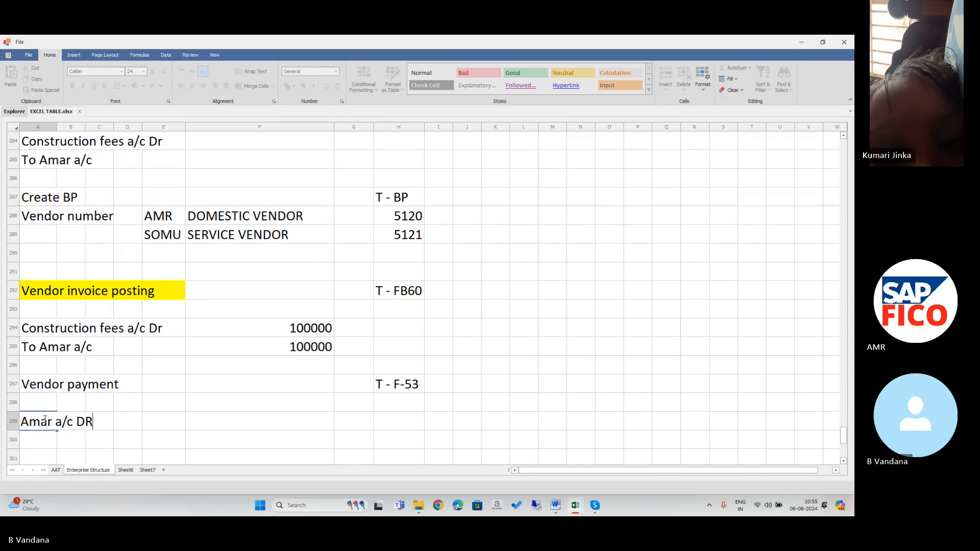
key("Return")
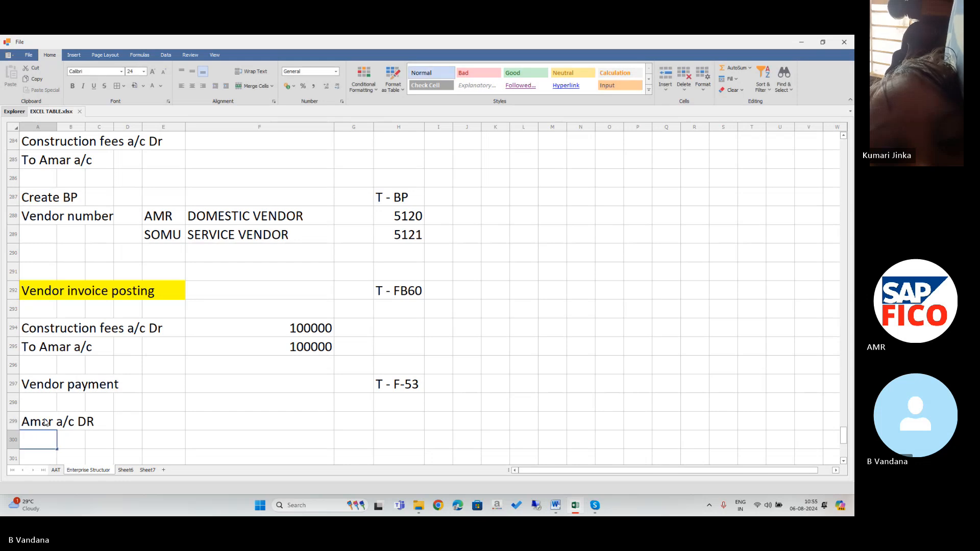
type("To")
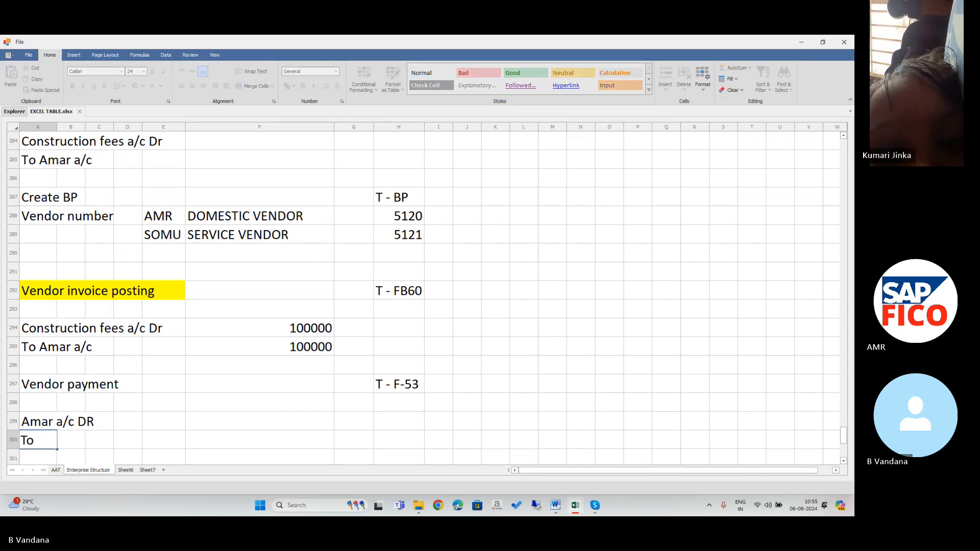
type(" Cash or B")
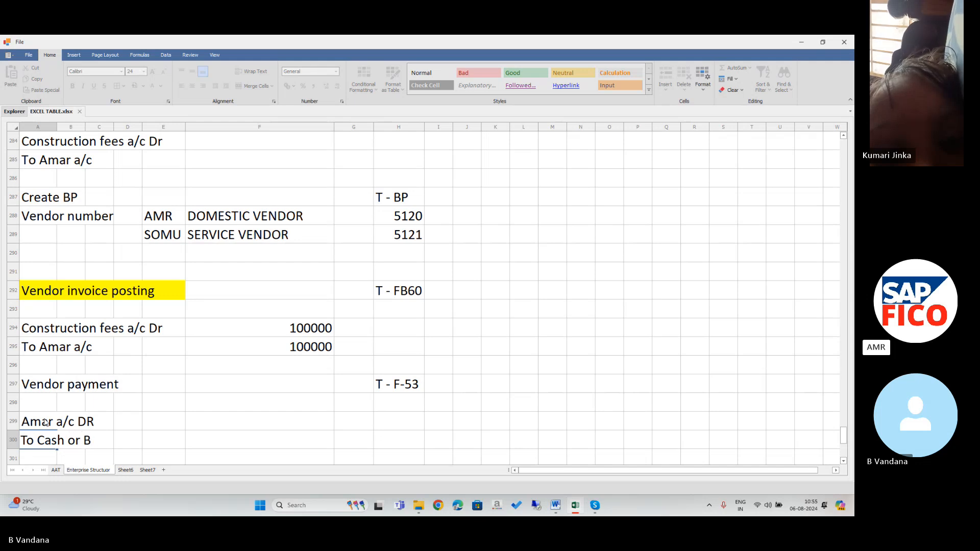
type("ank a/c")
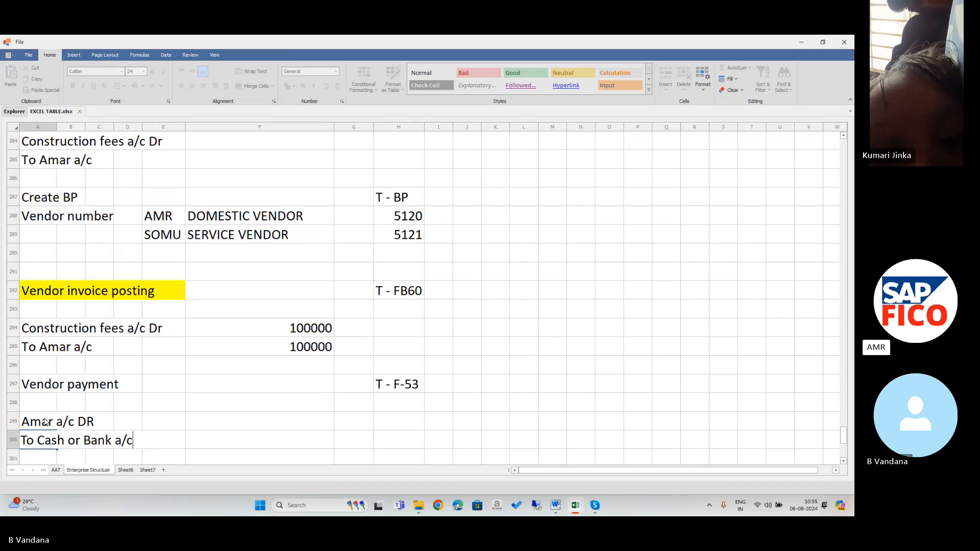
Fill the Vendor payment cells A297:D297 yellow, then minimize the spreadsheet.
left_click_drag(55, 383, 139, 381)
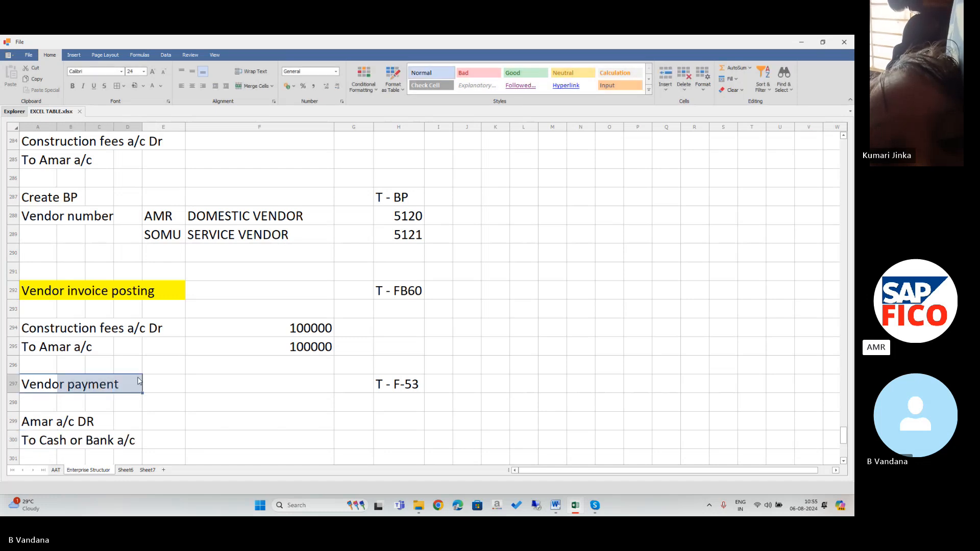
left_click(145, 86)
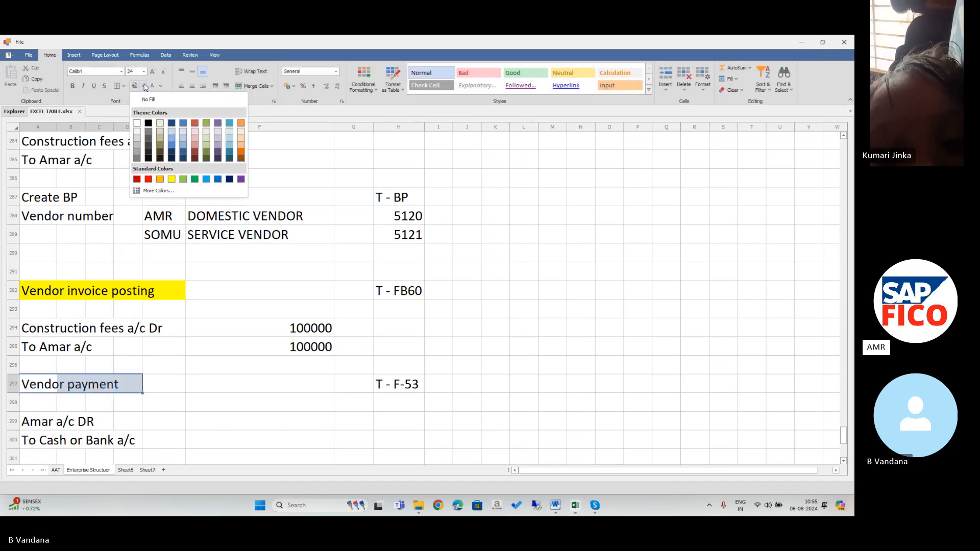
left_click(171, 179)
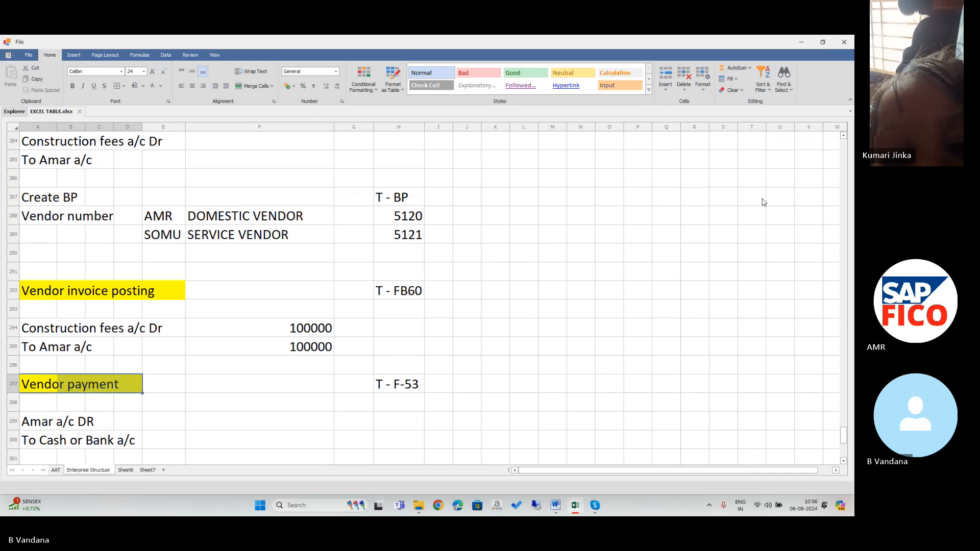
left_click(801, 43)
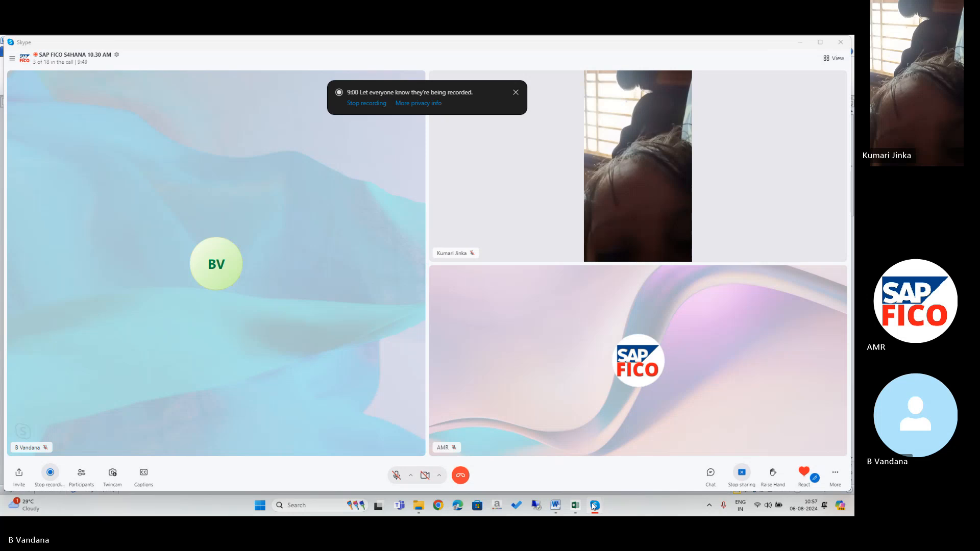
Close all Skype windows from its taskbar jump list.
right_click(594, 507)
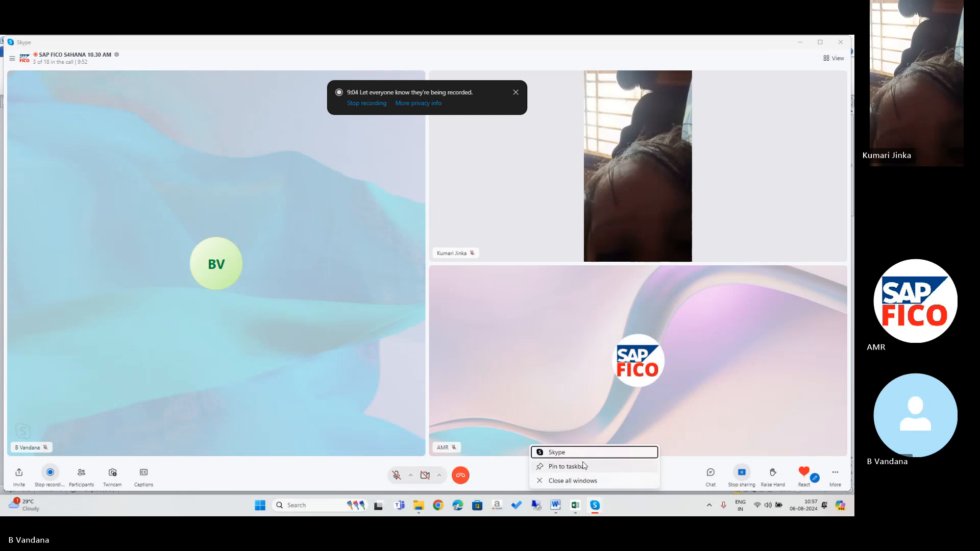
left_click(589, 481)
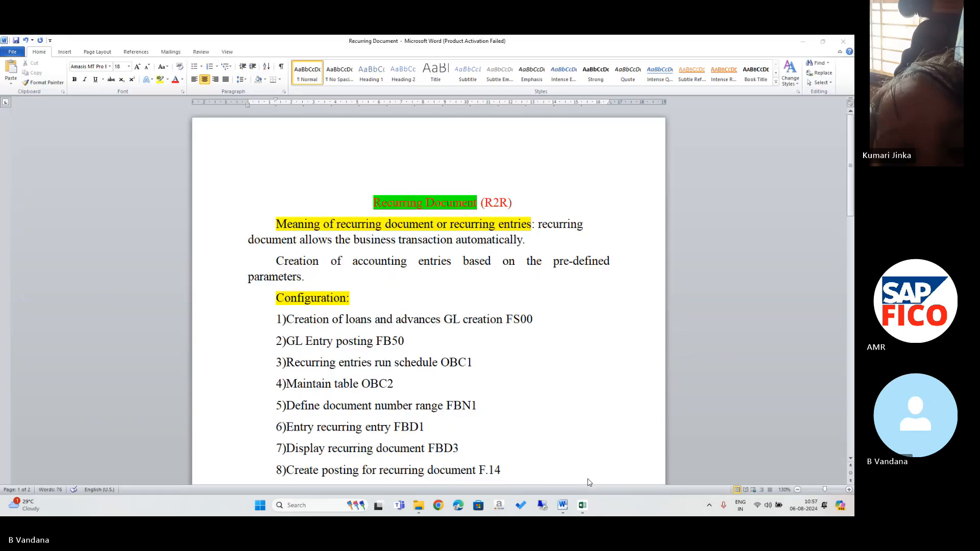
Connect through Remote Desktop Connection to the Windows Server 2012 R2 machine.
left_click(545, 506)
left_click(545, 505)
left_click(545, 505)
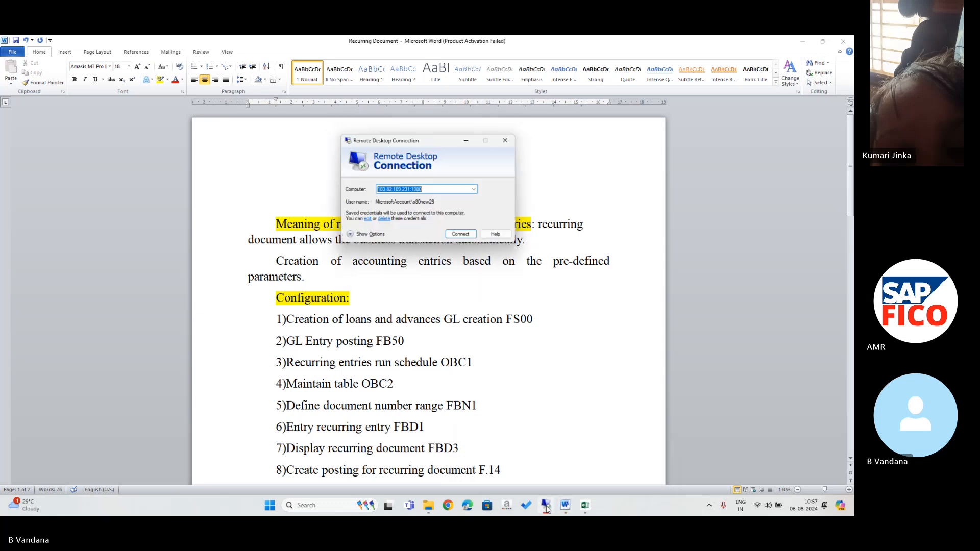
left_click(460, 225)
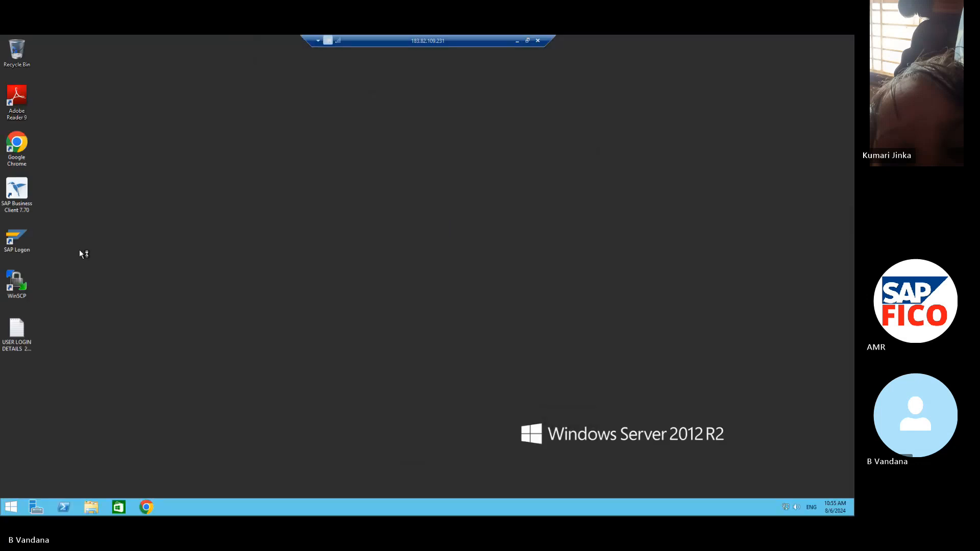
Launch SAP Logon and open the S/4HANA client 100 logon, filling in the user name and password.
double_click(11, 242)
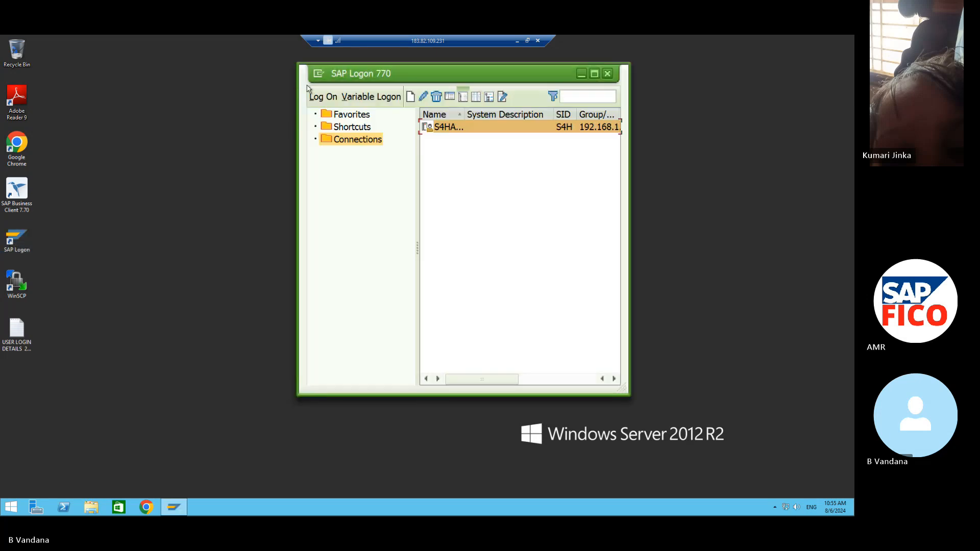
left_click(321, 94)
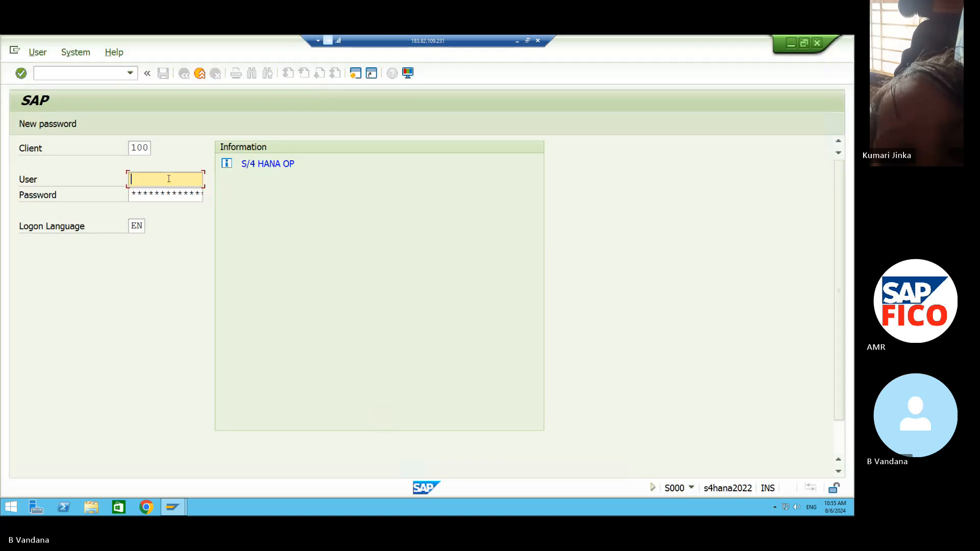
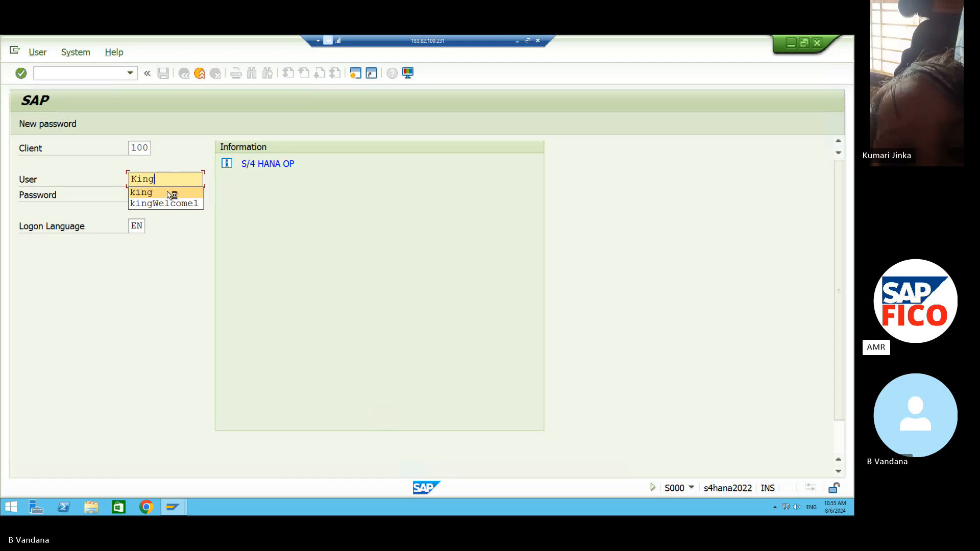
left_click(172, 195)
left_click(168, 192)
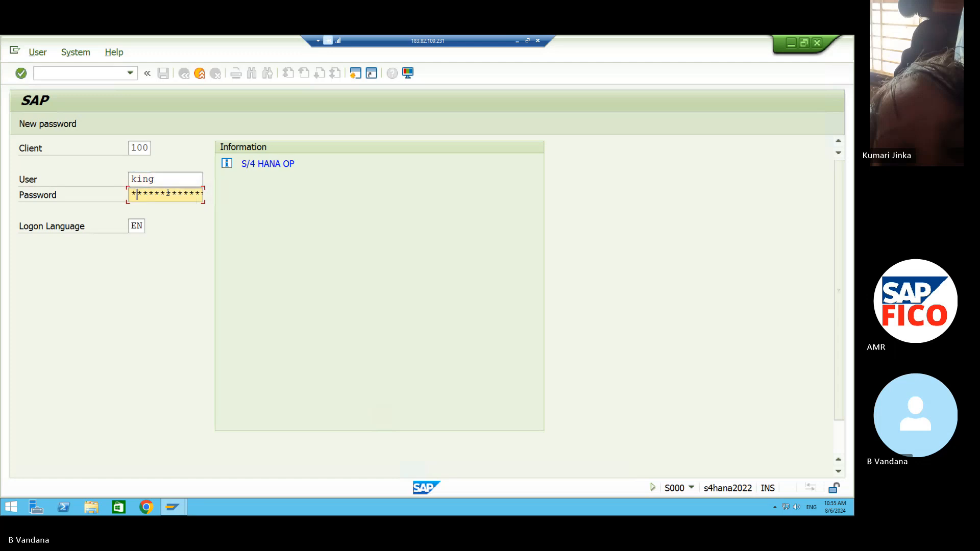
key("BackSpace")
Log on and start the FB60 vendor invoice transaction with /NFB60.
key("Return")
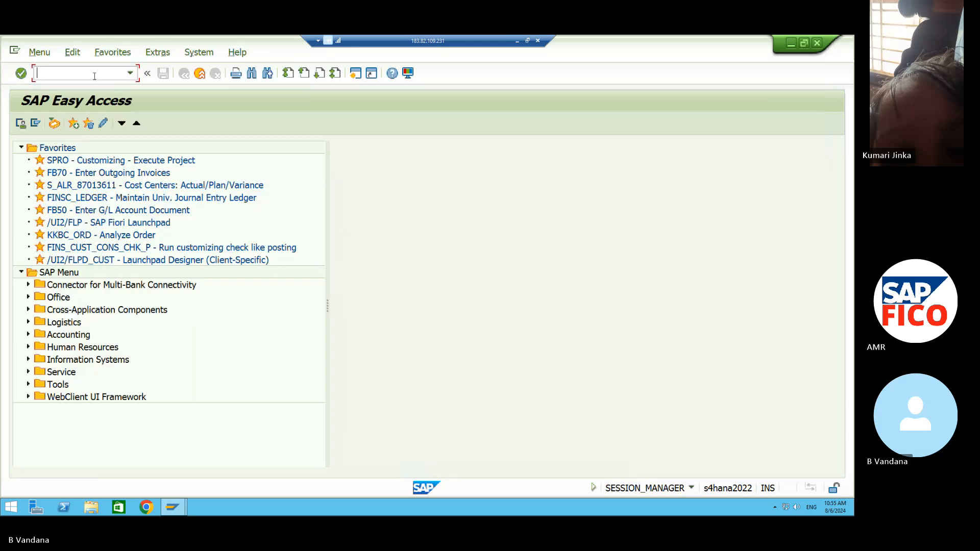
left_click(39, 73)
type("/NFB60")
key("Return")
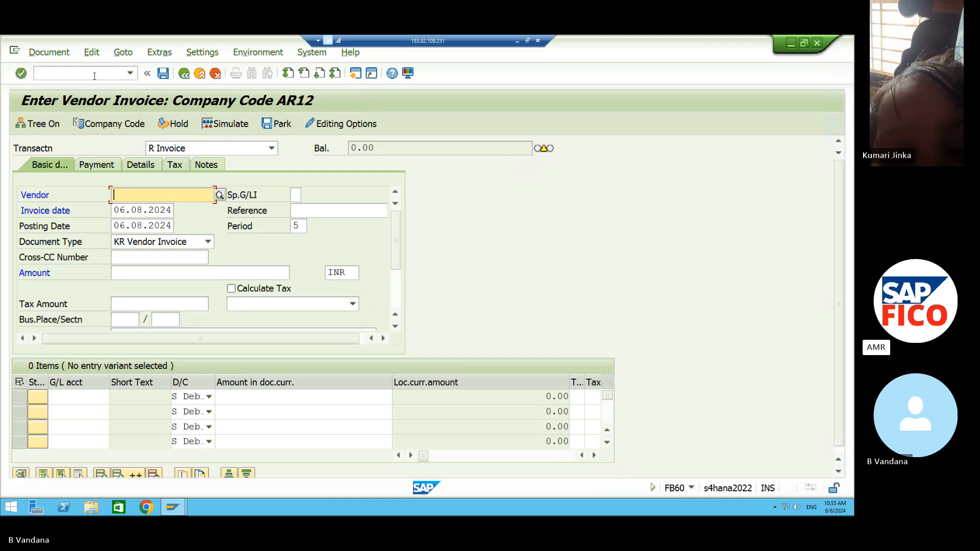
Leave FB60 with /n to return to SAP Easy Access, clearing a partial /NSP entry.
left_click(41, 71)
type("/n")
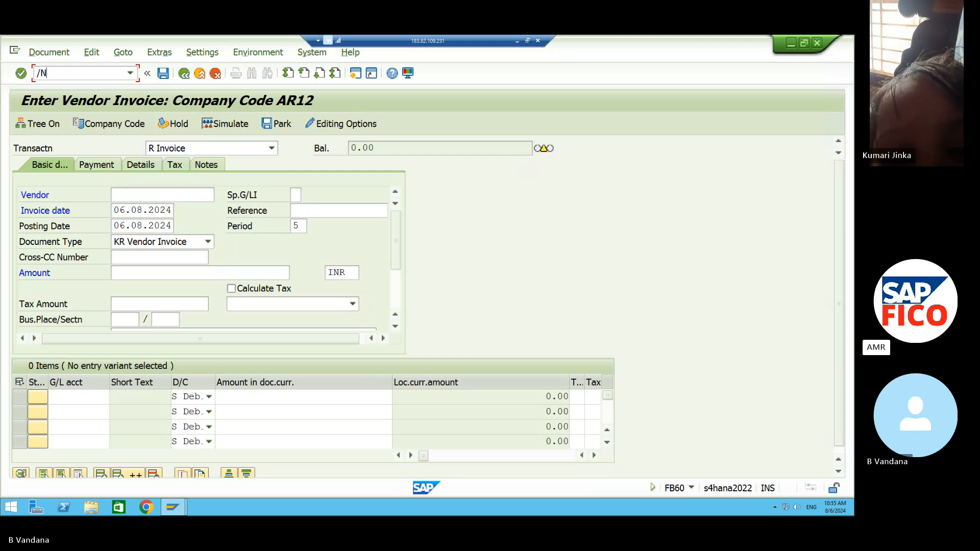
key("Return")
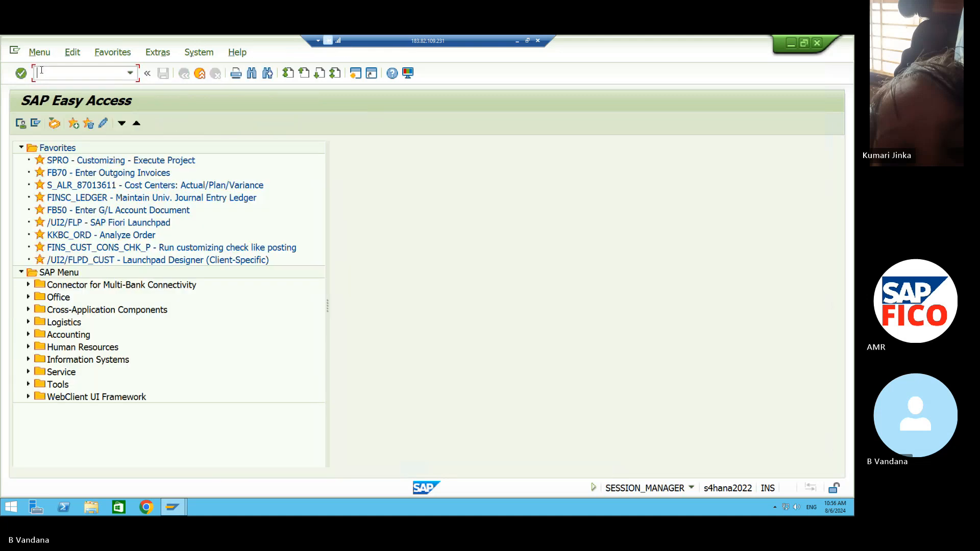
type("/NSP")
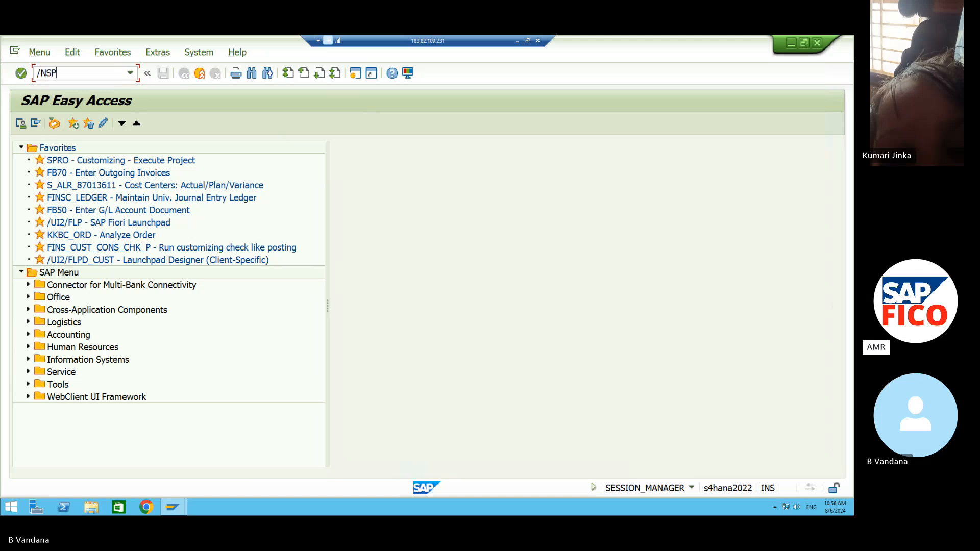
key("BackSpace")
key("BackSpace")
key("BackSpace")
key("BackSpace")
Expand Accounting > Financial Accounting > Accounts Payable > Document Entry and start FB60 - Invoice.
left_click(28, 335)
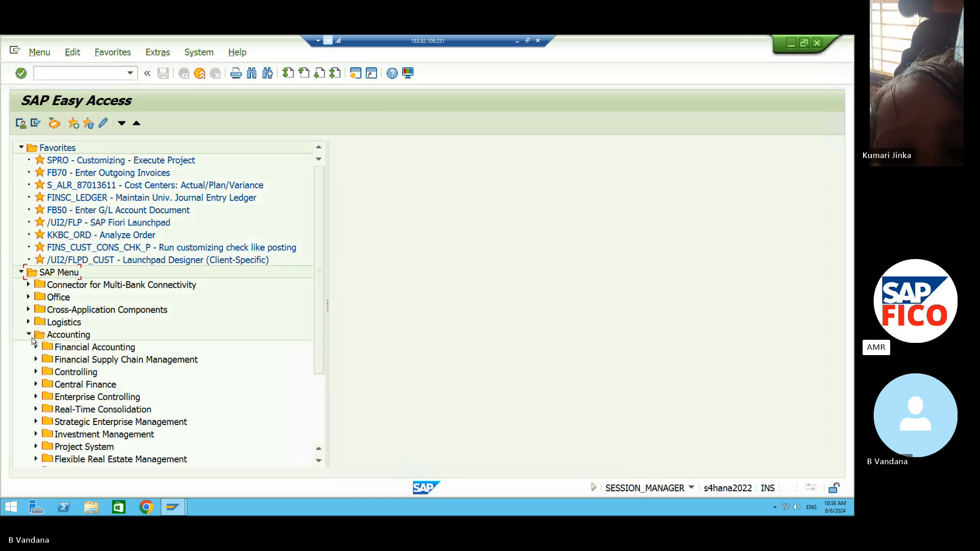
left_click(35, 347)
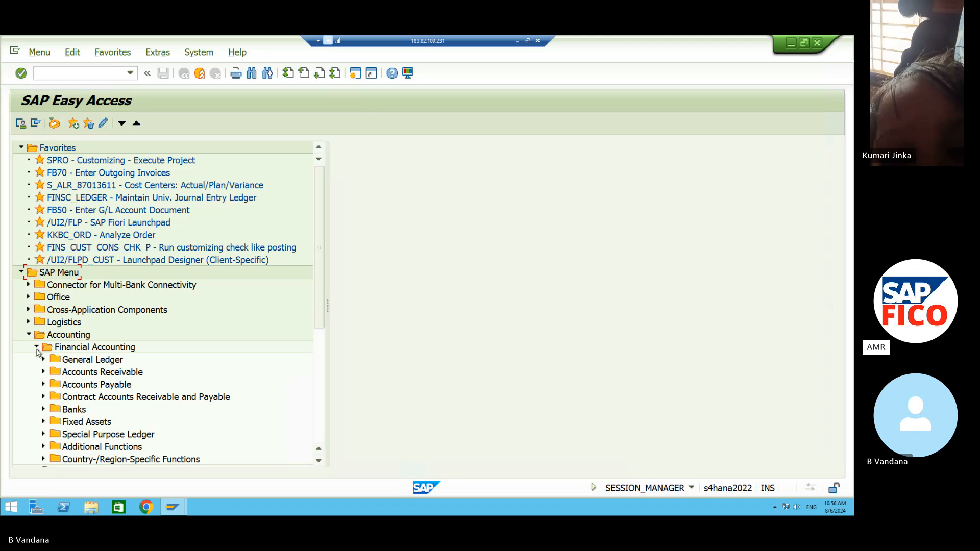
left_click(43, 385)
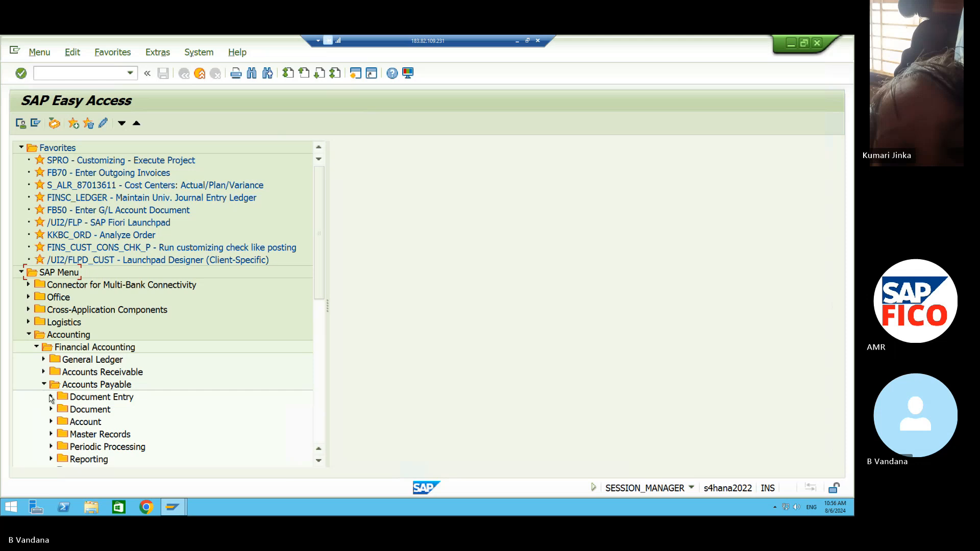
left_click(51, 397)
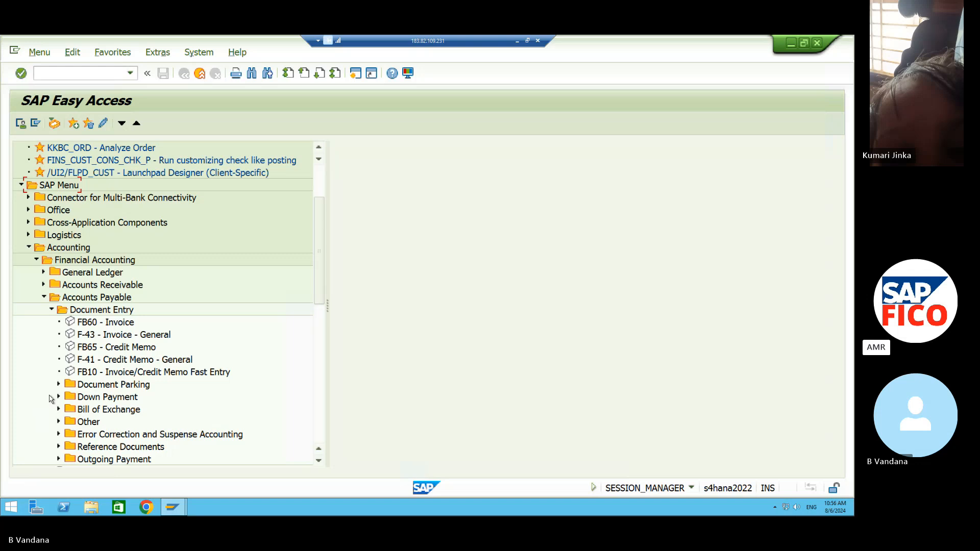
double_click(79, 322)
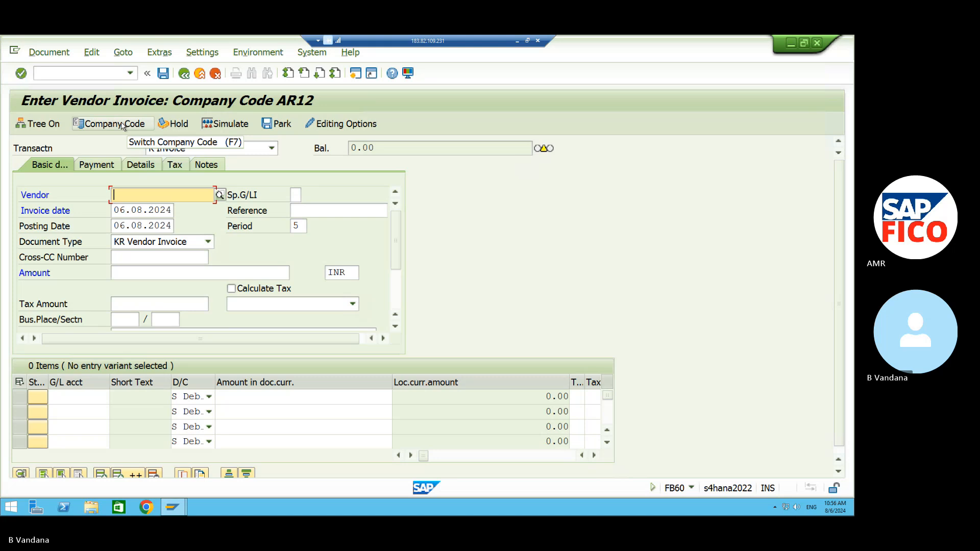
Switch the vendor invoice's company code from AR12 to VN11.
left_click(123, 126)
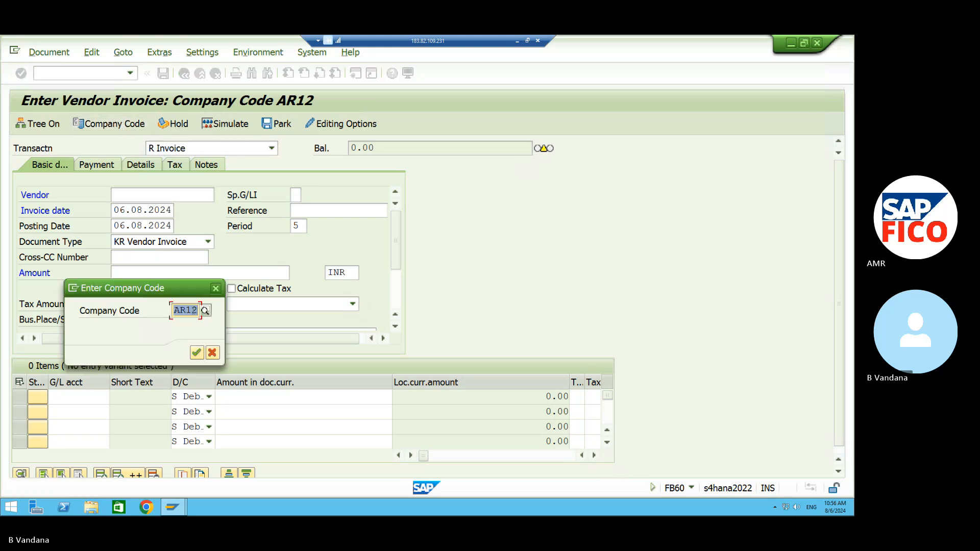
left_click(193, 311)
key("BackSpace")
key("BackSpace")
key("BackSpace")
key("BackSpace")
type("VN11")
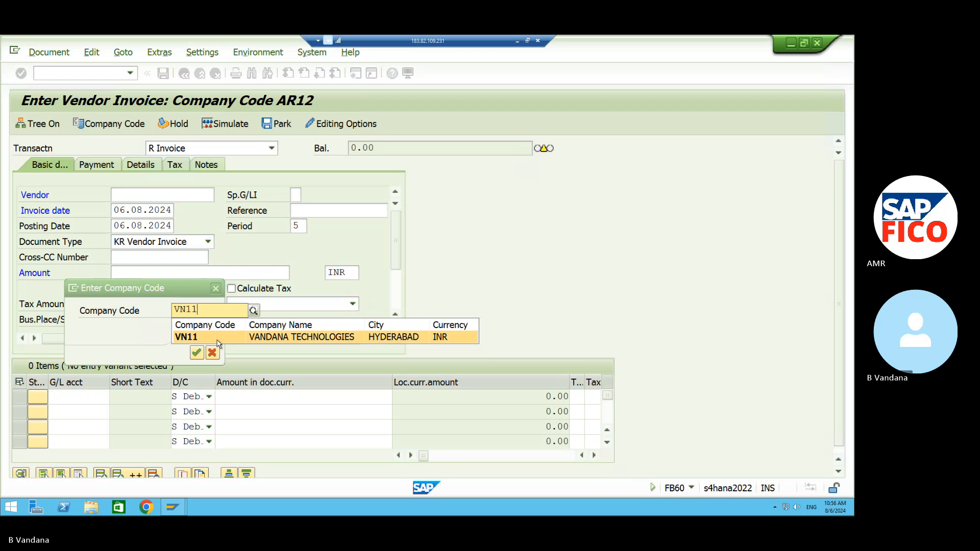
left_click(217, 338)
left_click(196, 353)
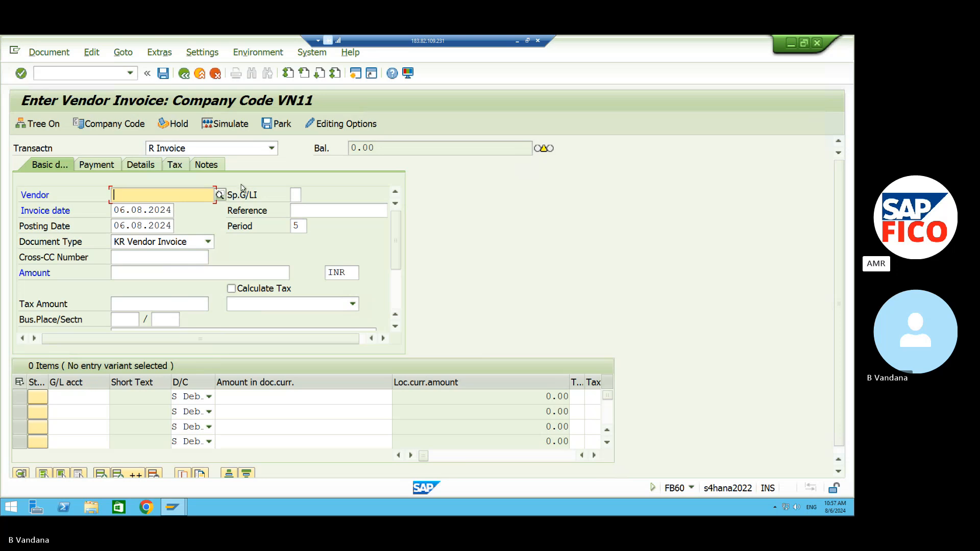
Search suppliers restricted to company code VN11 and enter supplier 5038 as the vendor.
left_click(219, 195)
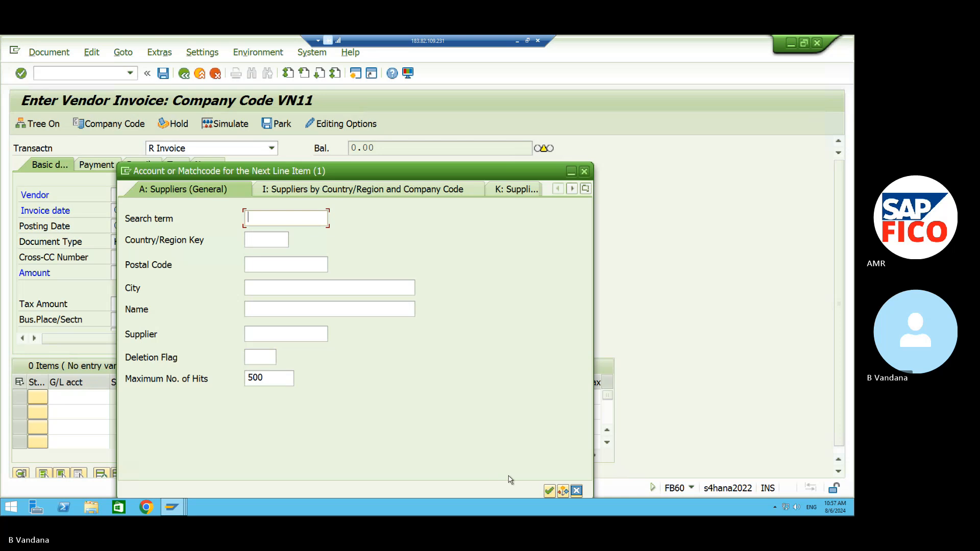
left_click(549, 490)
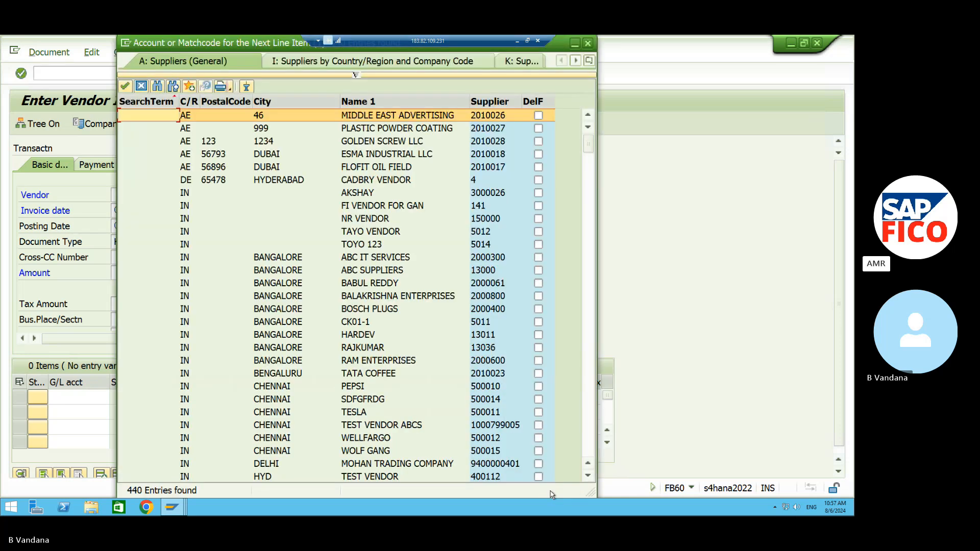
left_click(588, 42)
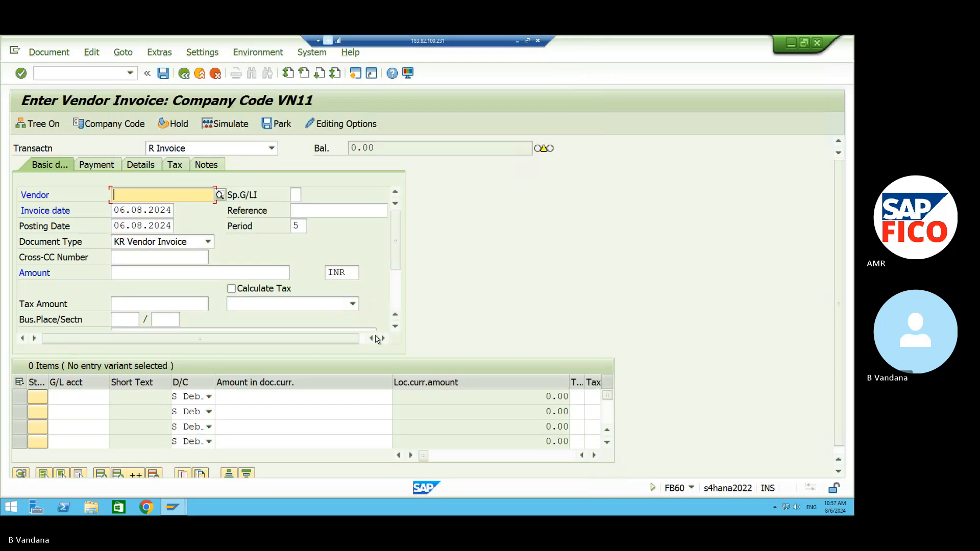
left_click(219, 195)
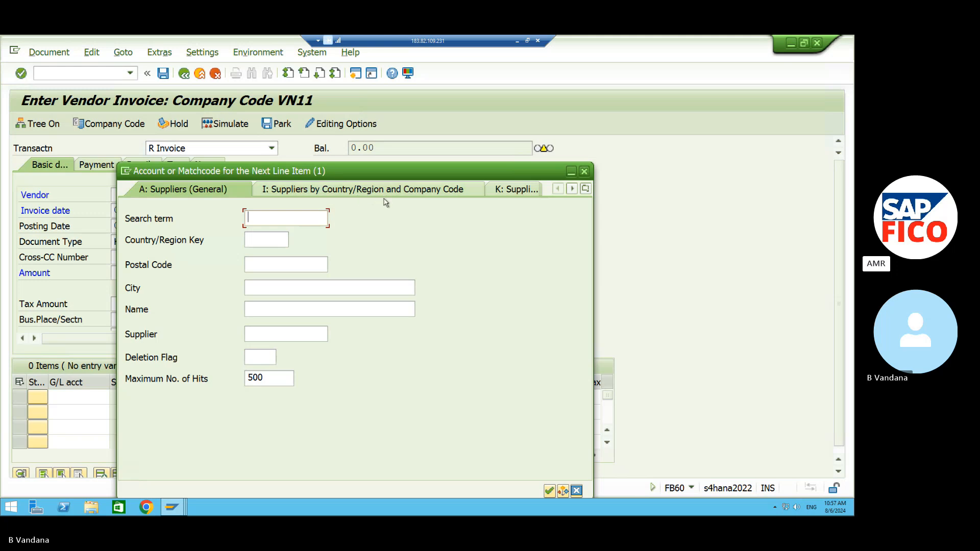
left_click(418, 190)
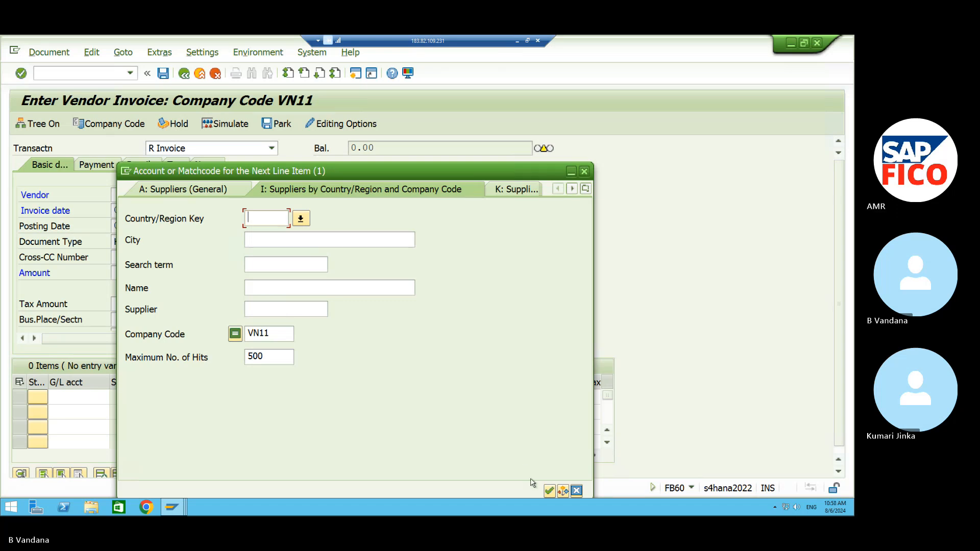
left_click(550, 490)
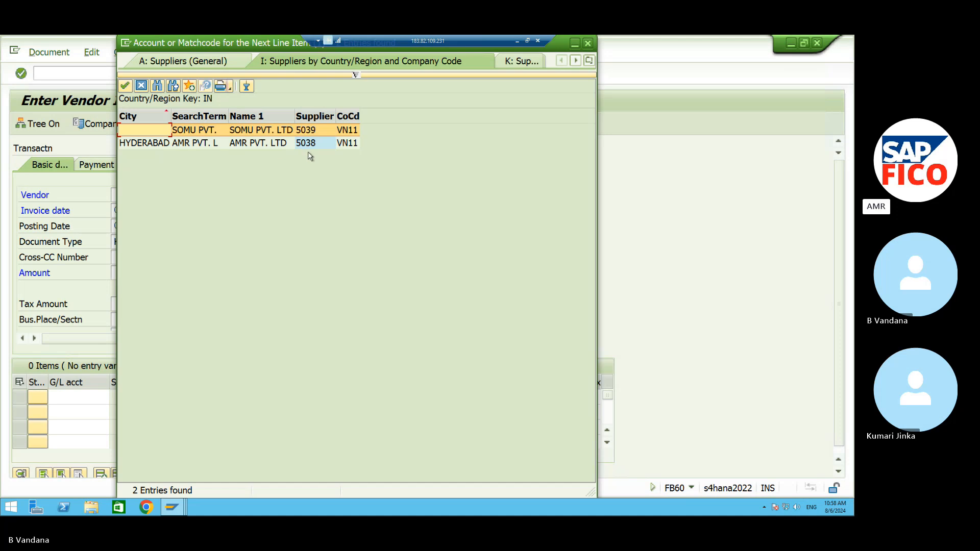
left_click(276, 143)
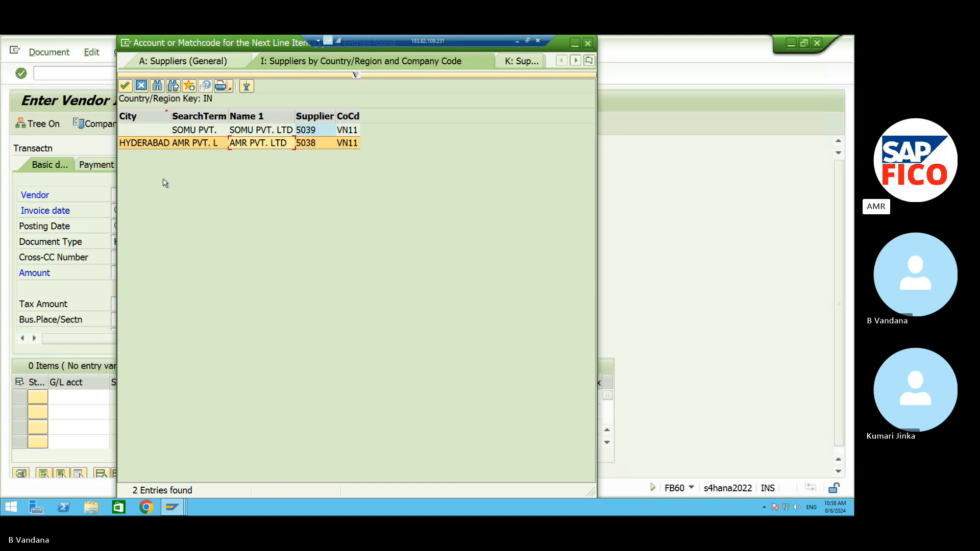
double_click(162, 148)
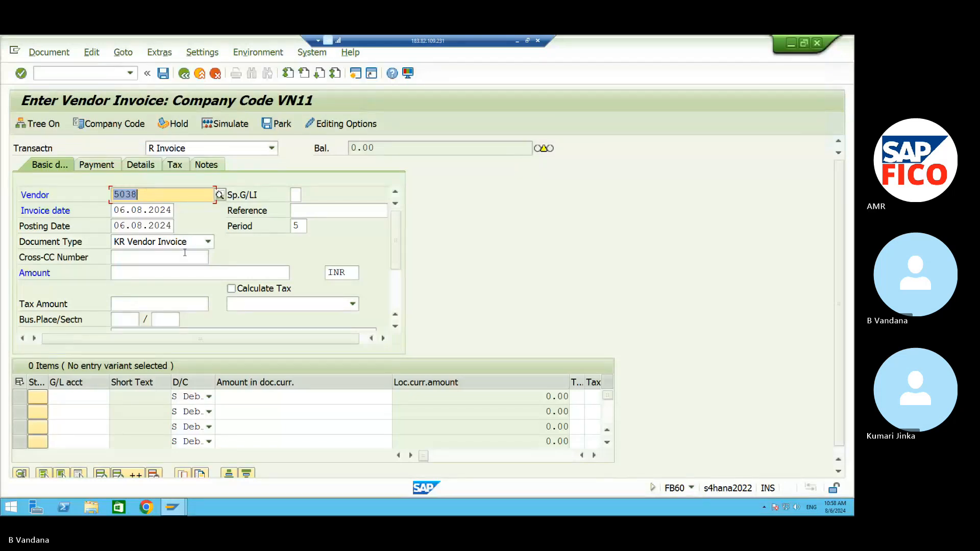
Clear the 100000 mistakenly typed as tax and enter 100000 INR as the invoice amount.
left_click(154, 305)
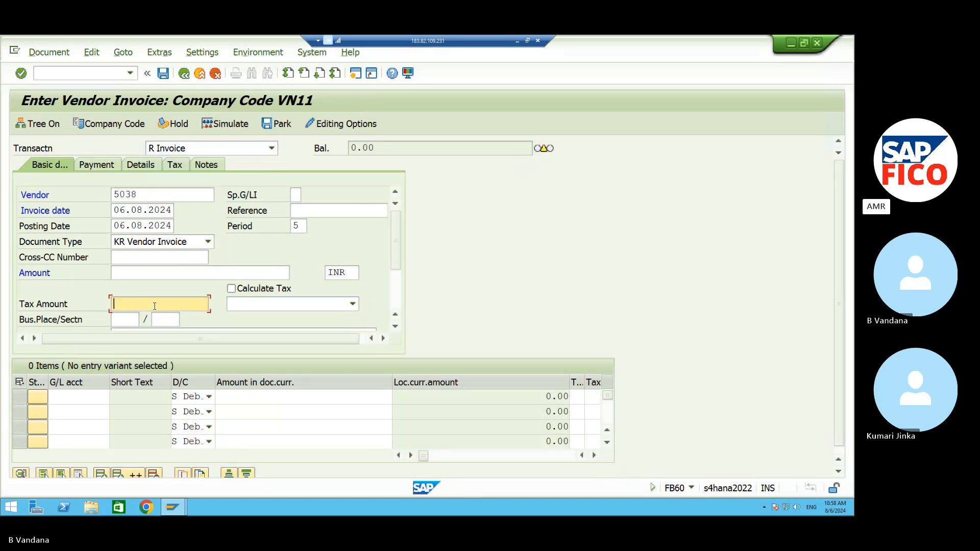
type("100000")
key("BackSpace")
key("BackSpace")
key("BackSpace")
key("BackSpace")
key("BackSpace")
key("BackSpace")
left_click(146, 271)
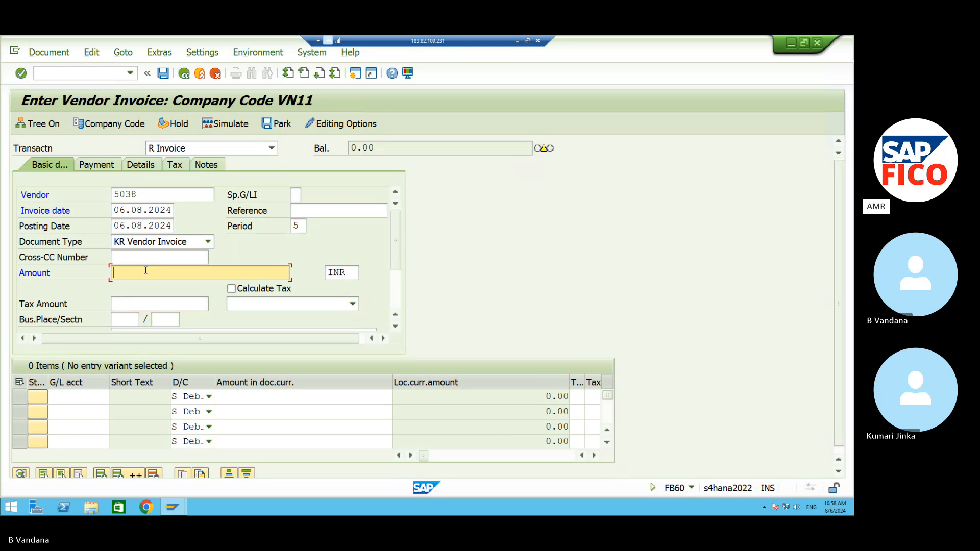
type("100000")
left_click(65, 394)
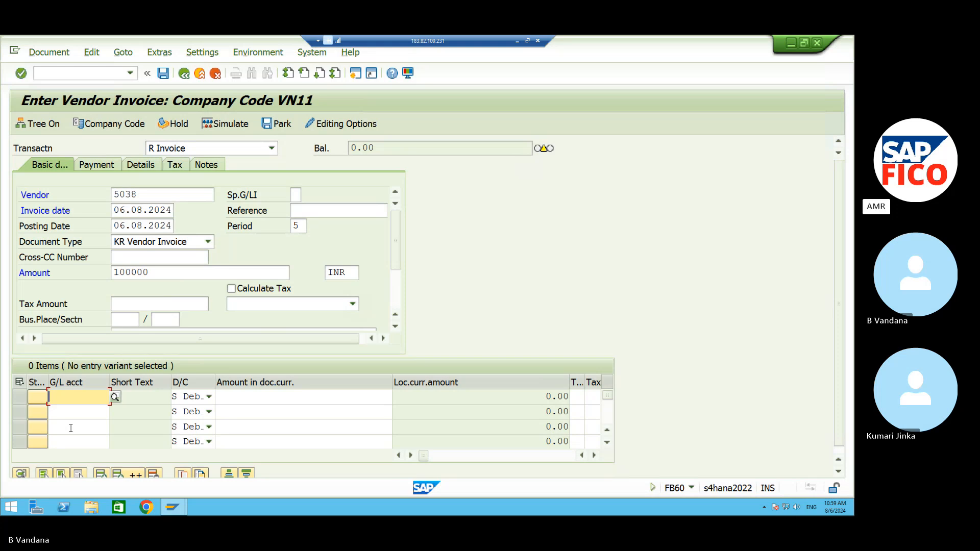
Look up and assign G/L account 440003 CONTRACT FEES to the first line item.
left_click(115, 398)
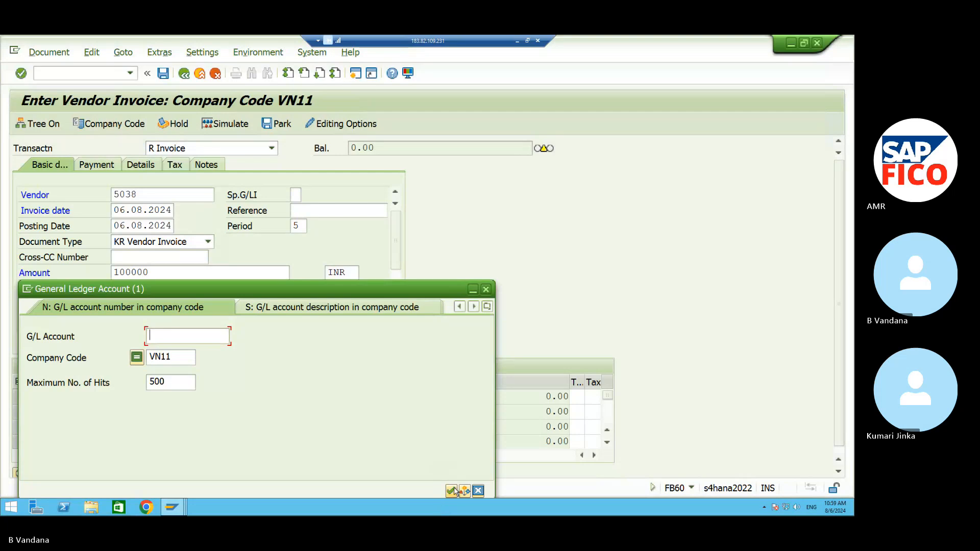
left_click(451, 490)
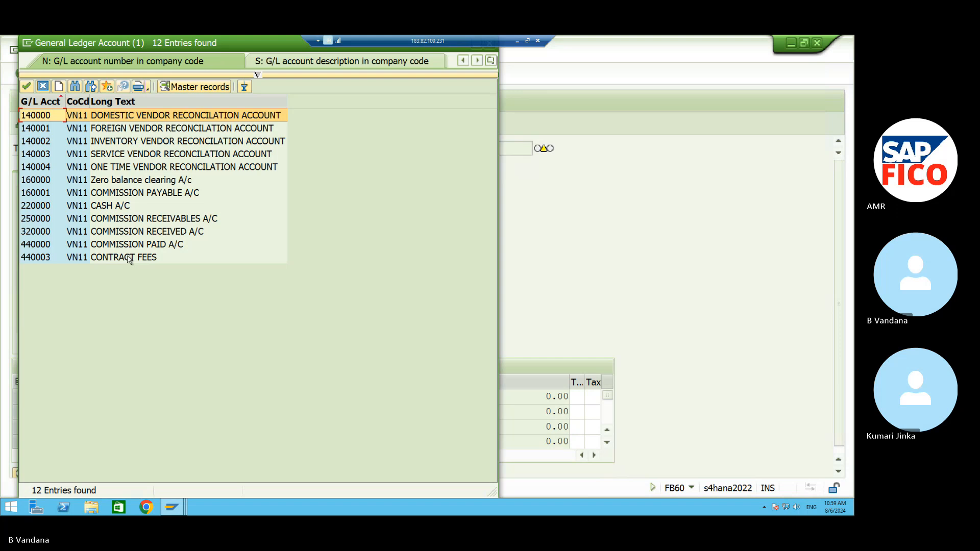
left_click(128, 258)
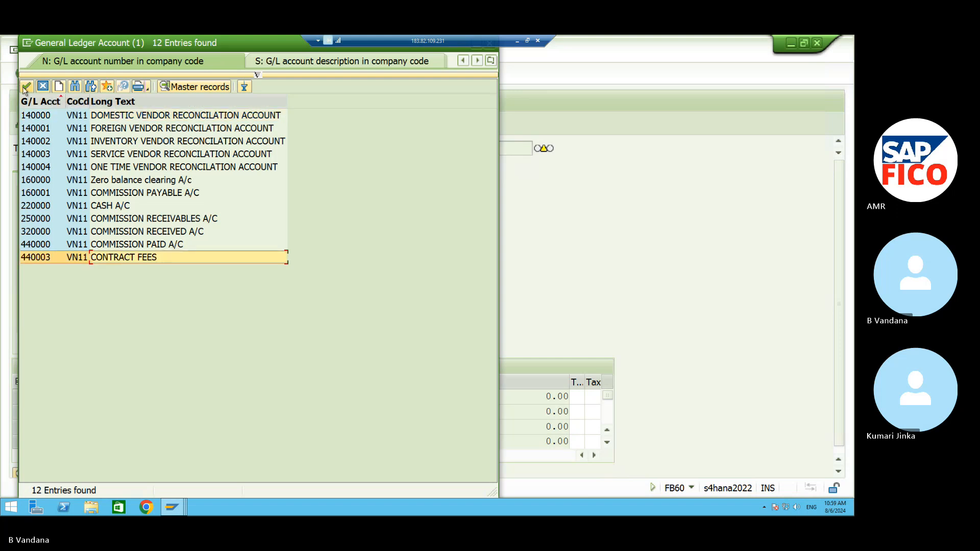
left_click(25, 87)
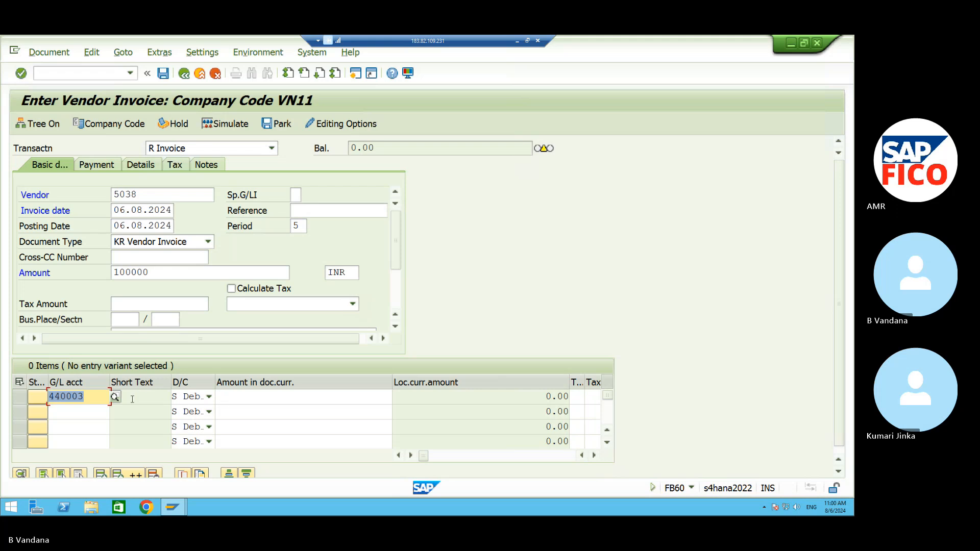
Enter 100000 as the amount of the first 440003 line item.
left_click(84, 410)
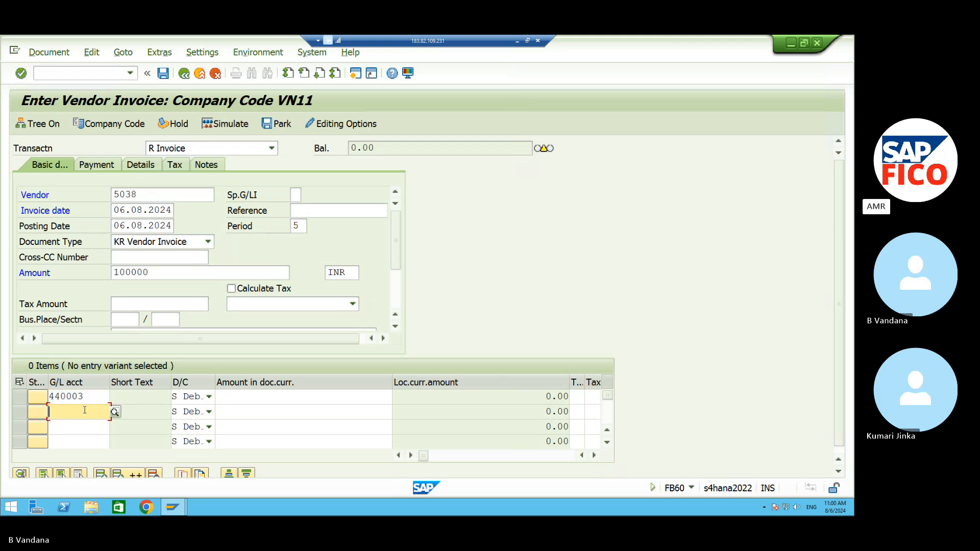
left_click(229, 400)
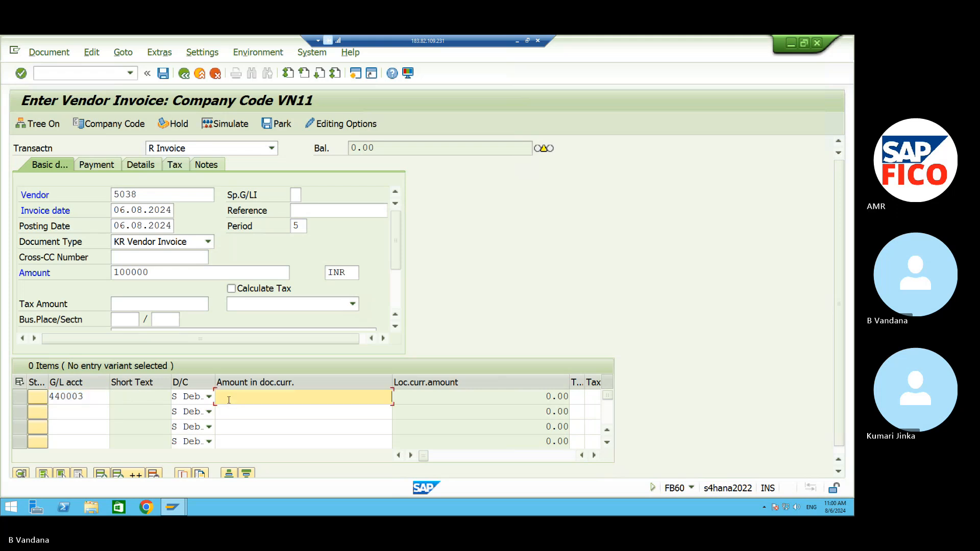
type("100000")
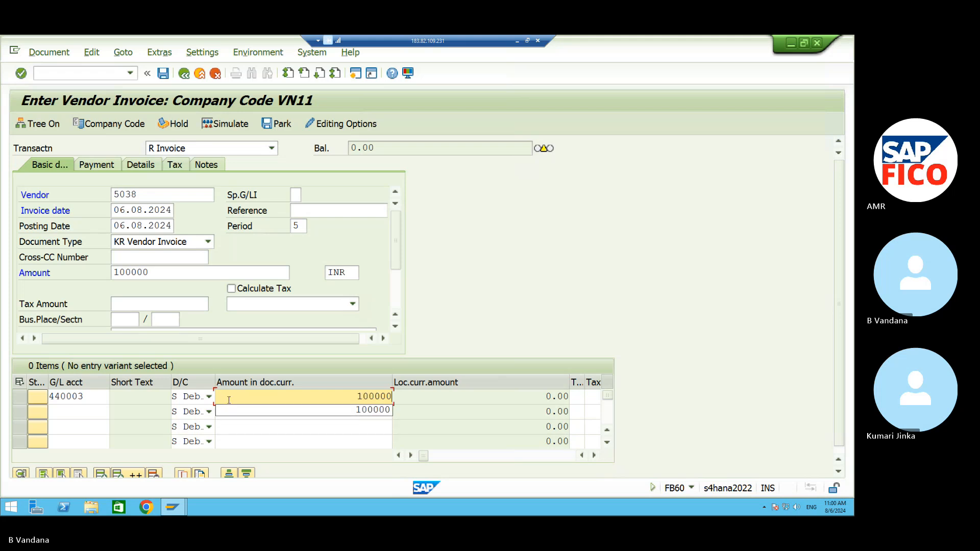
left_click(98, 411)
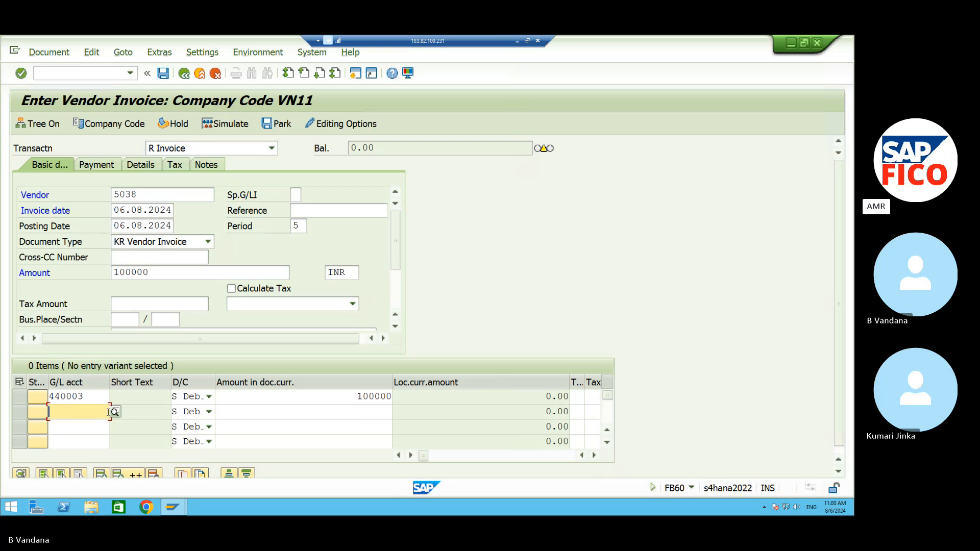
left_click(411, 455)
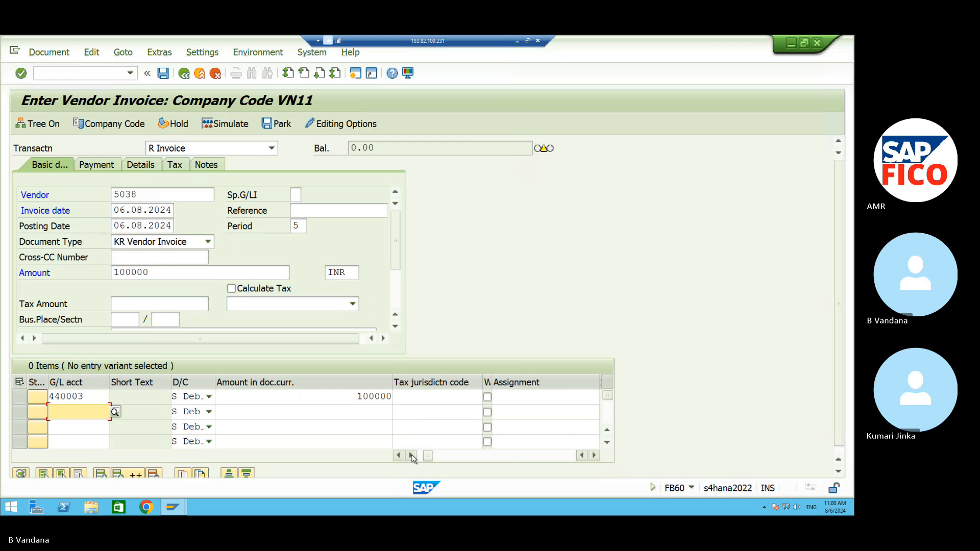
left_click(411, 455)
left_click(411, 455)
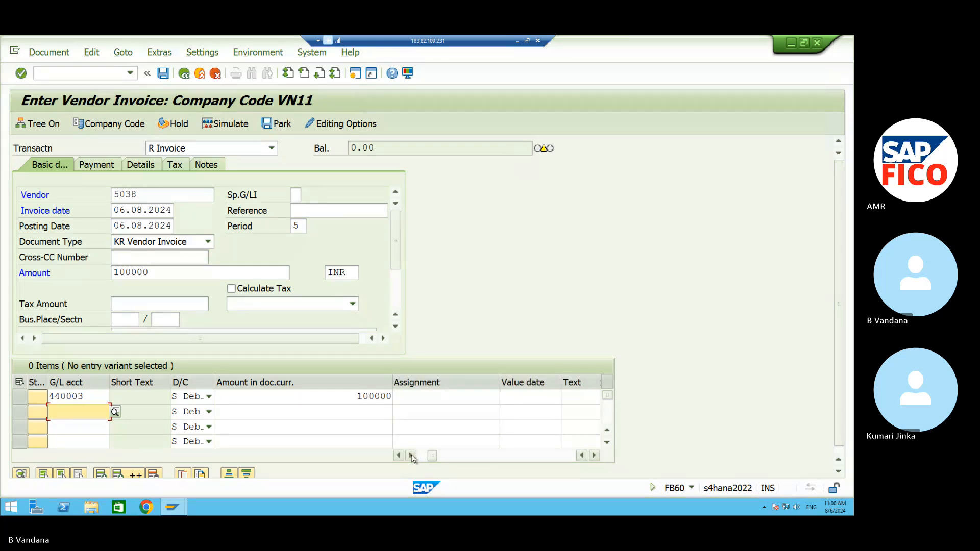
left_click(411, 455)
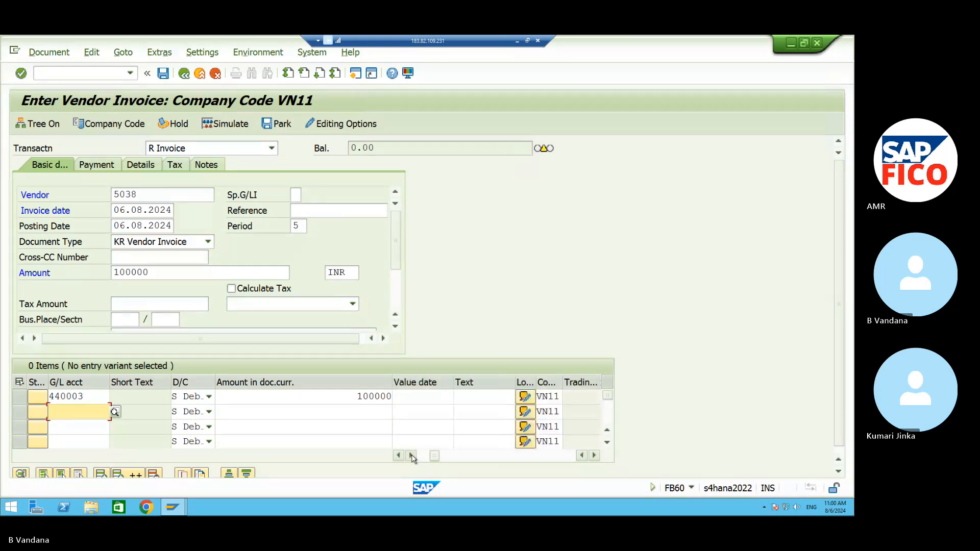
Give the line text TEXT, business area VAHB and cost center VNFC, then validate it.
left_click(472, 397)
type("TEXT")
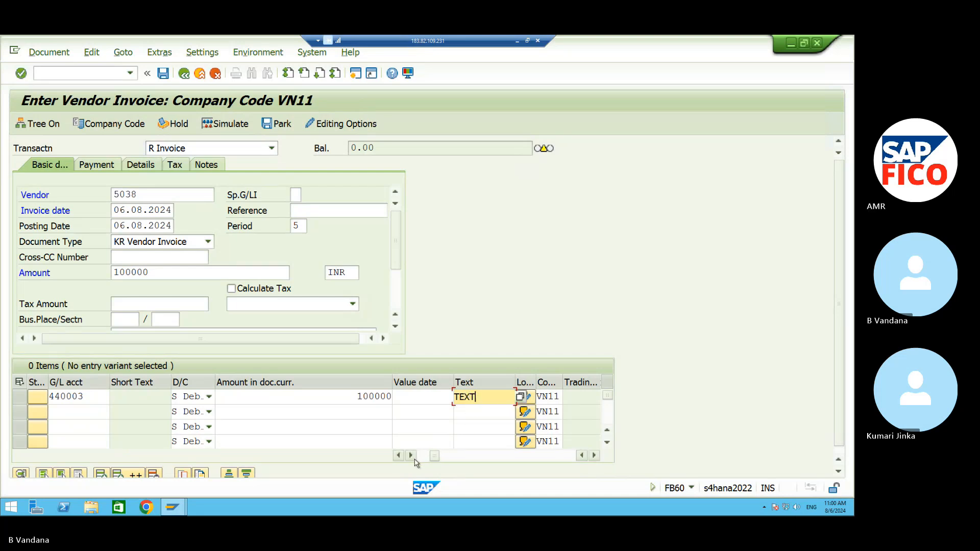
left_click(411, 456)
left_click(412, 455)
left_click(411, 455)
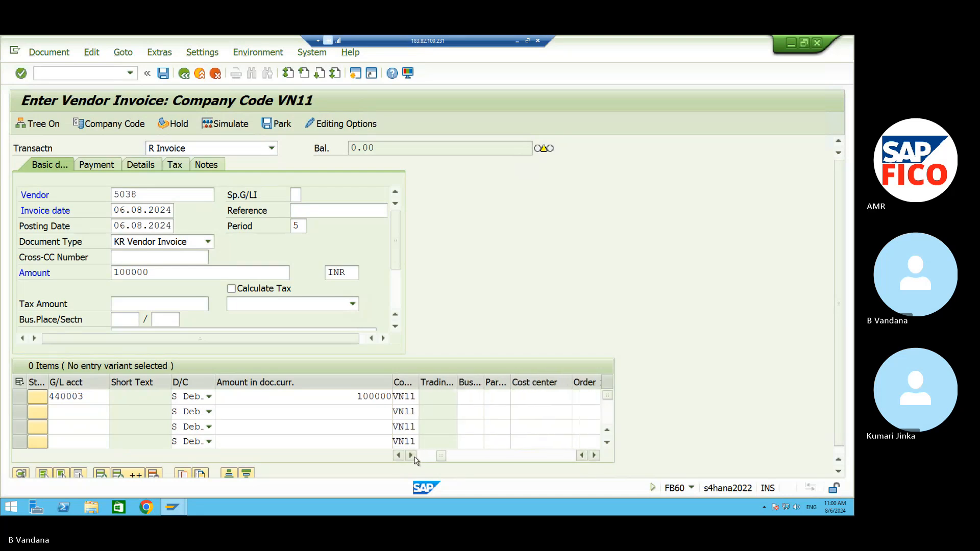
left_click(468, 395)
type("VAHB")
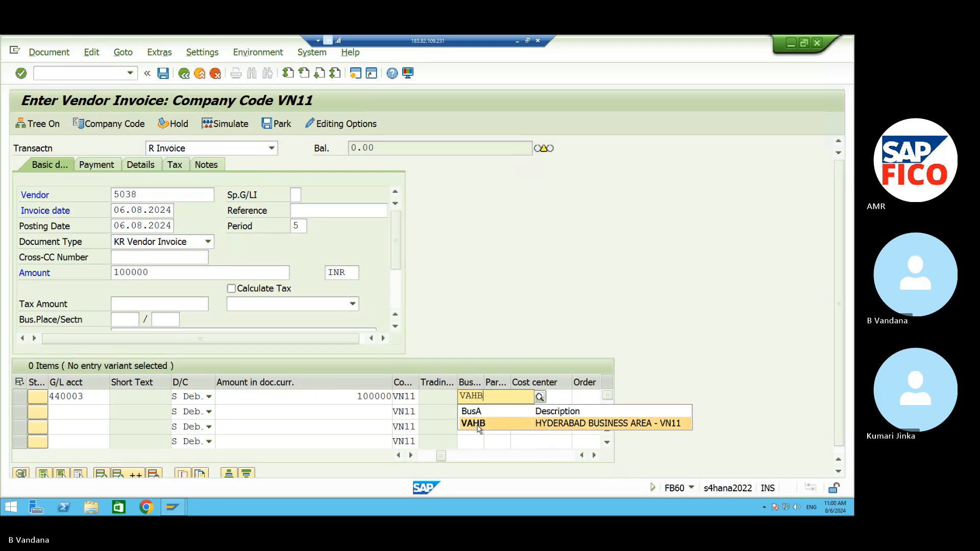
left_click(479, 423)
left_click(537, 400)
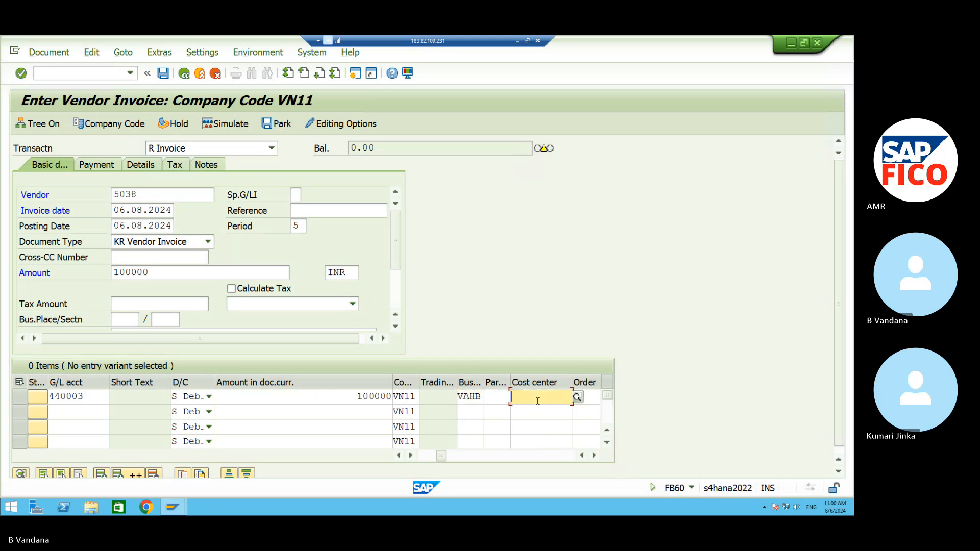
type("VNFC")
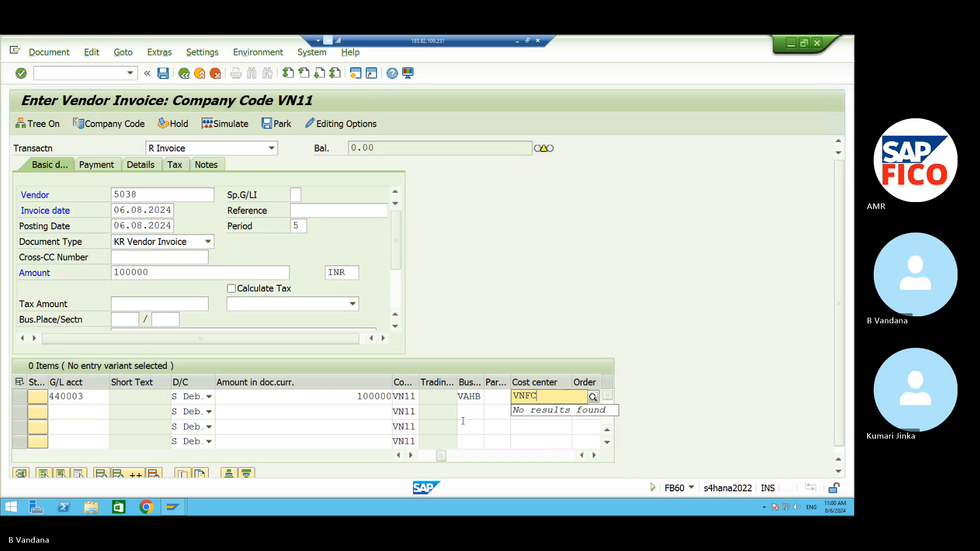
key("Return")
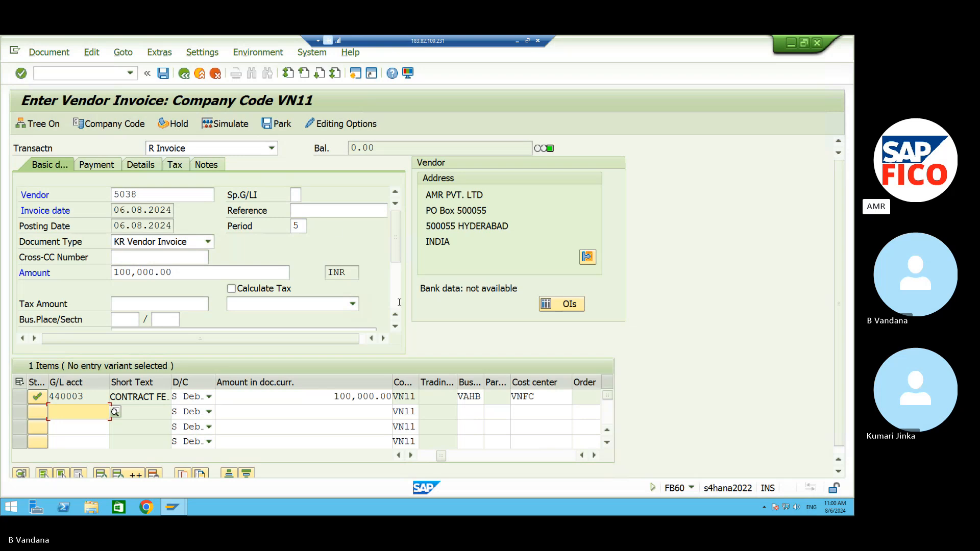
Simulate the posting: vendor 5038 credited, 440003 debited 100,000.00 INR.
left_click(231, 124)
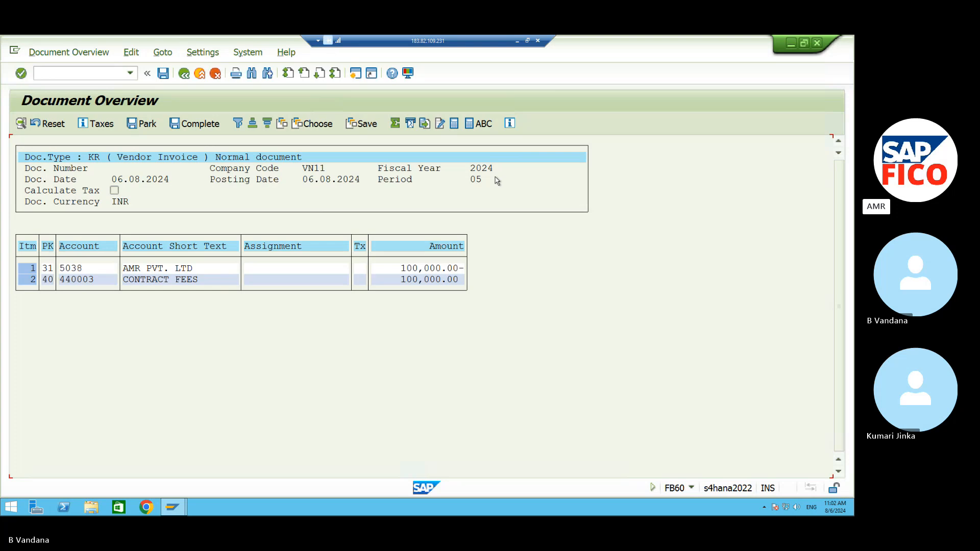
Post the vendor invoice as document 6001 in company code VN11.
left_click(169, 76)
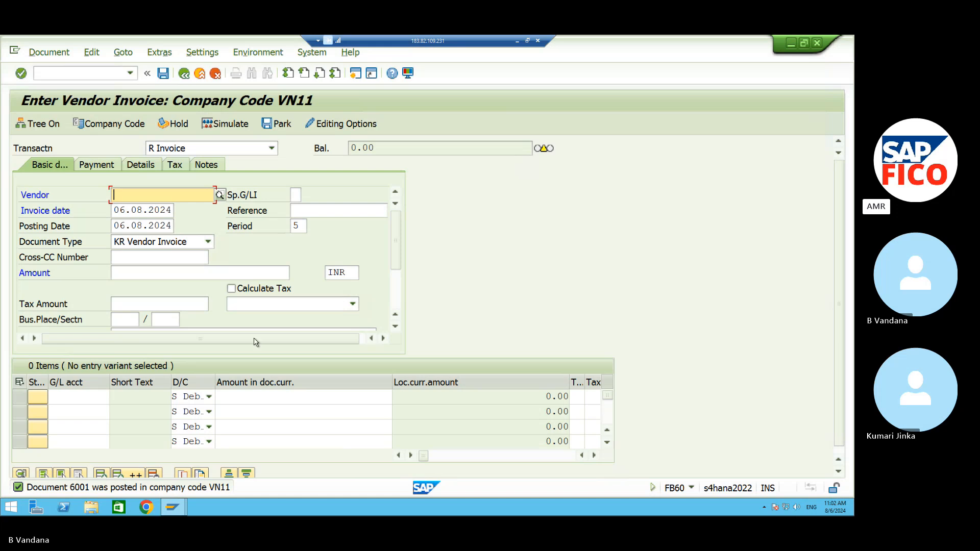
Display posted document 6001 with its two lines, then minimise the remote SAP session.
left_click(60, 57)
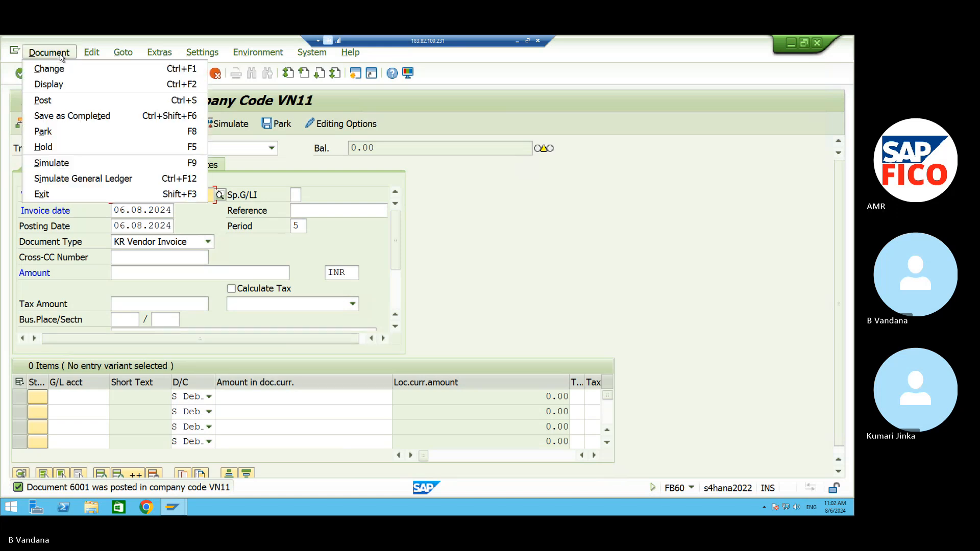
left_click(65, 85)
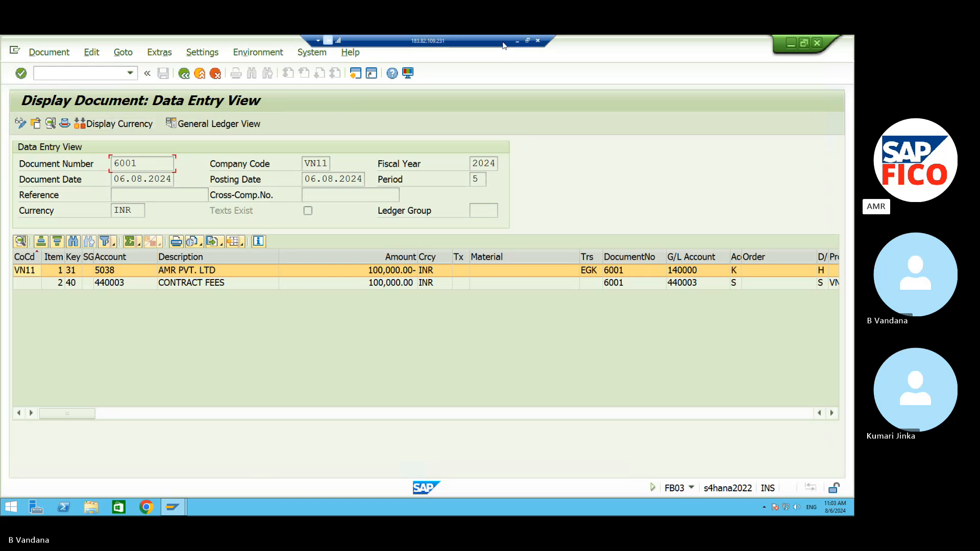
left_click(517, 41)
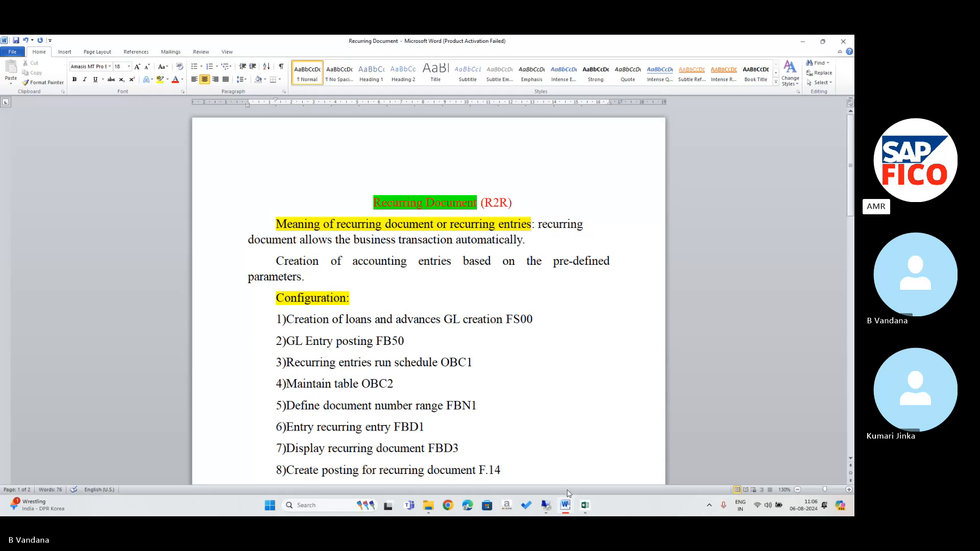
In the Excel notes, enter 'Vendor line item display' in A302 and FBL1N in H302.
left_click(585, 505)
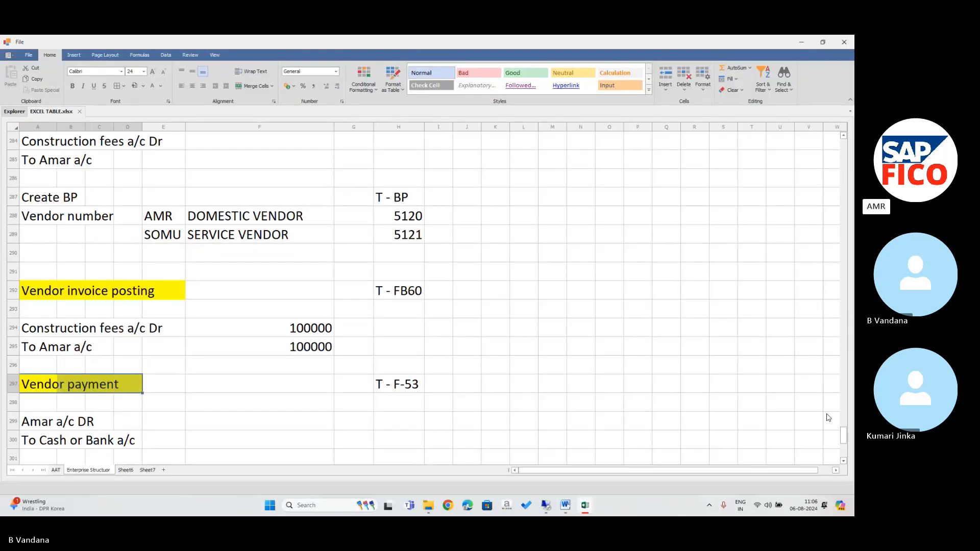
key("Down")
key("Down")
key("Down")
key("Down")
key("Down")
key("Down")
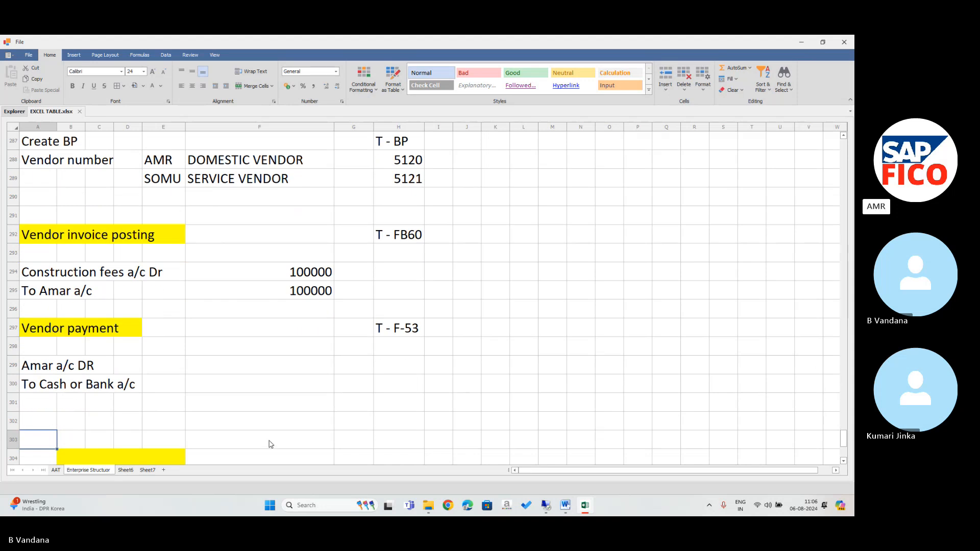
left_click(47, 418)
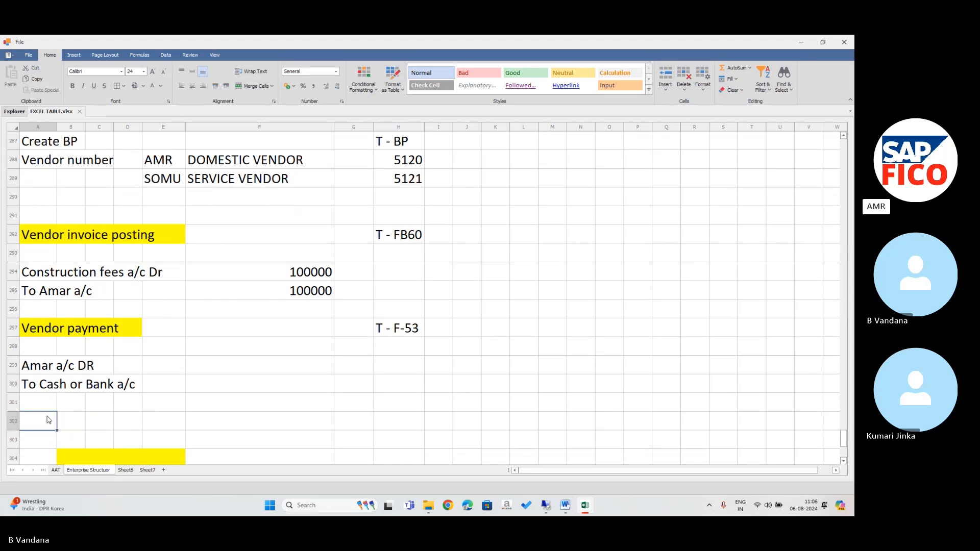
type("V")
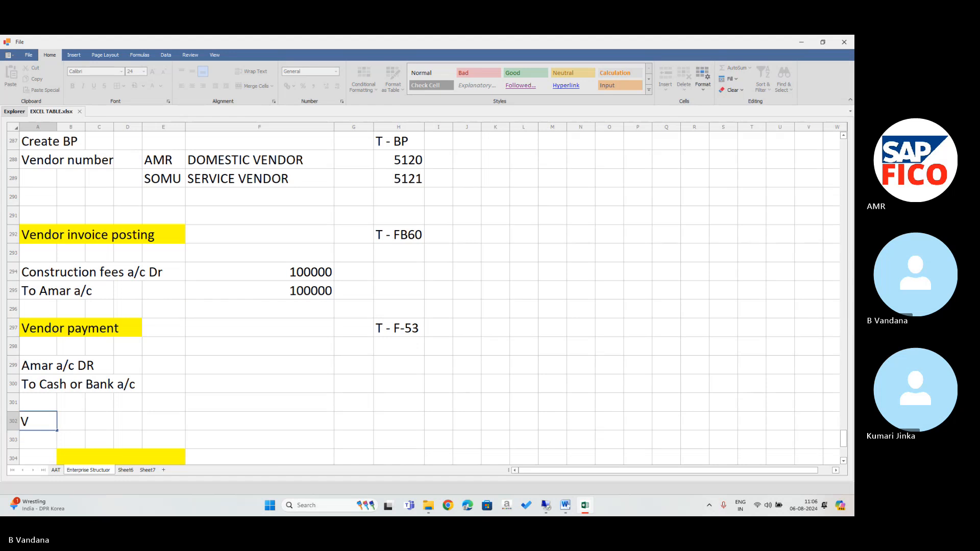
type("endor line i")
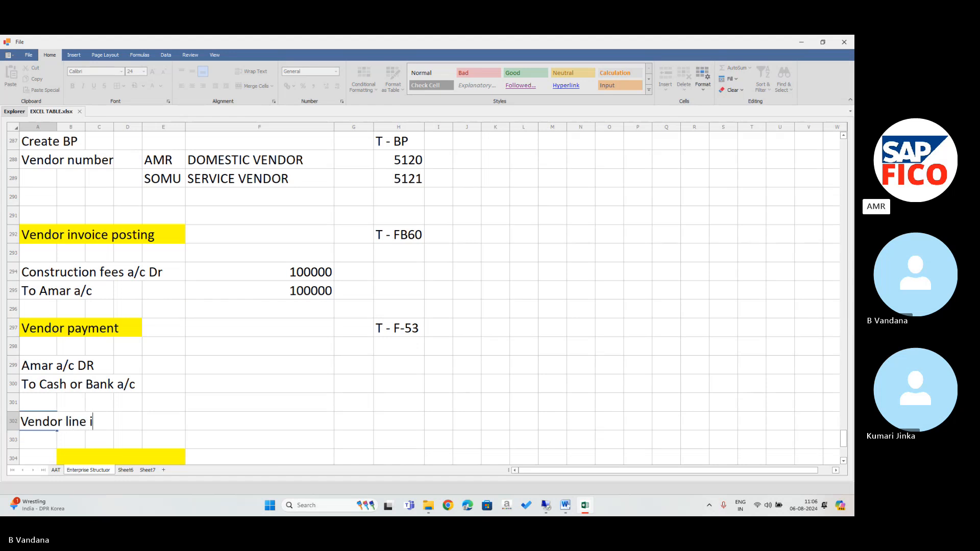
type("tem dis")
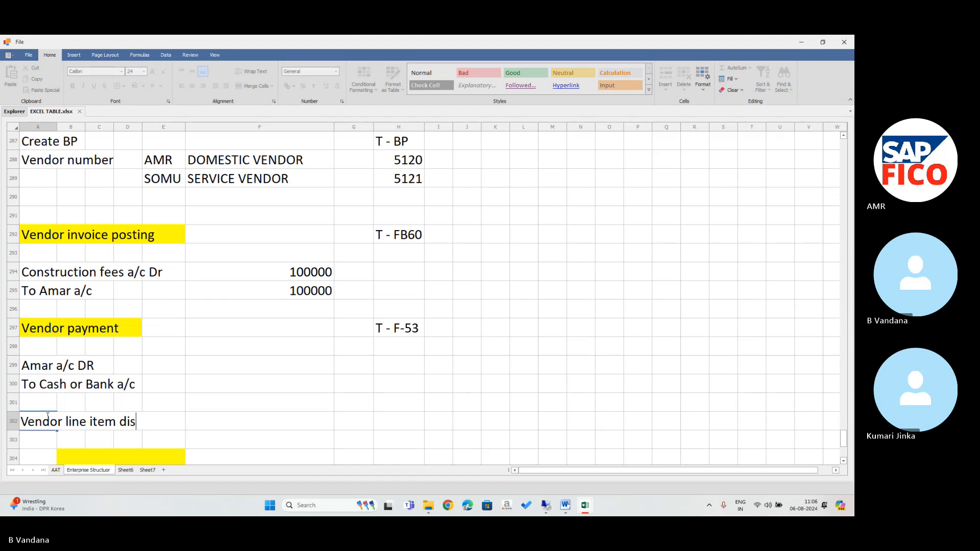
type("play")
left_click(393, 428)
type("FV")
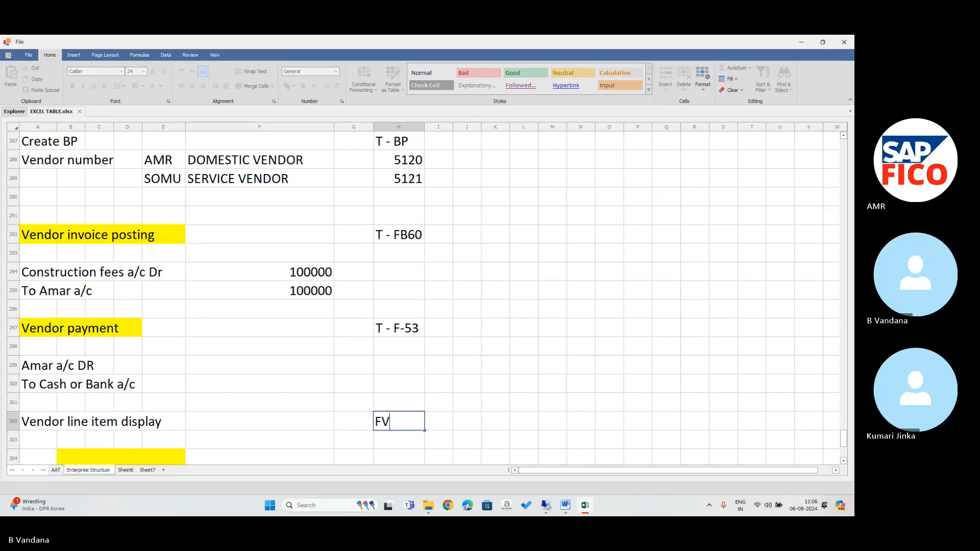
key("BackSpace")
type("BL1N")
key("Return")
key("Return")
key("Return")
key("Return")
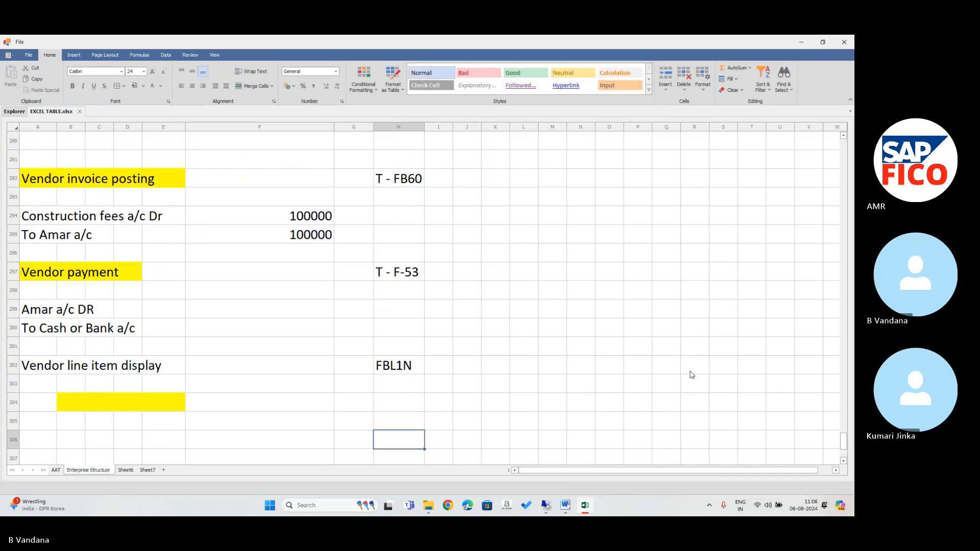
Select the yellow band in row 304, deselect it, and return to the SAP session.
mouse_move(69, 406)
left_mouse_down()
mouse_move(162, 413)
mouse_move(505, 283)
left_mouse_up()
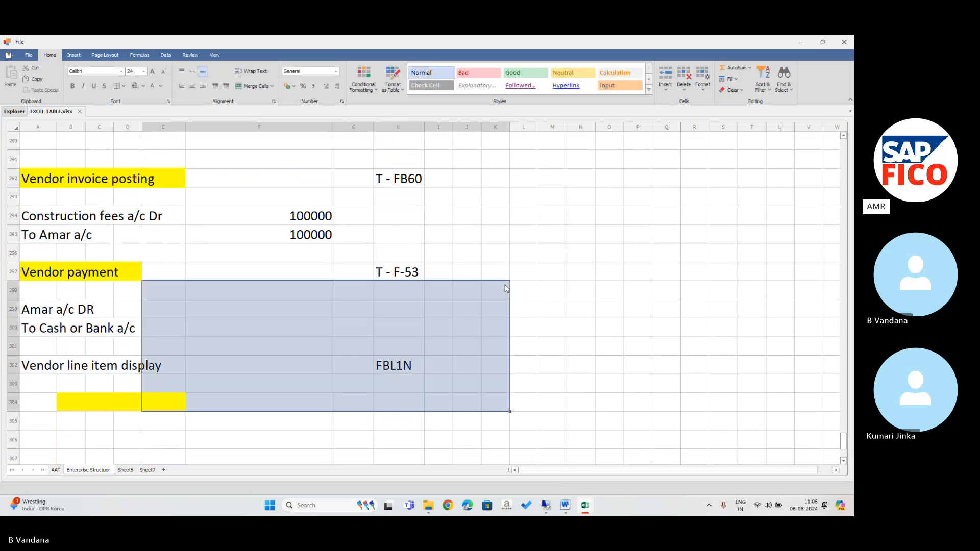
left_click(596, 270)
left_click(544, 507)
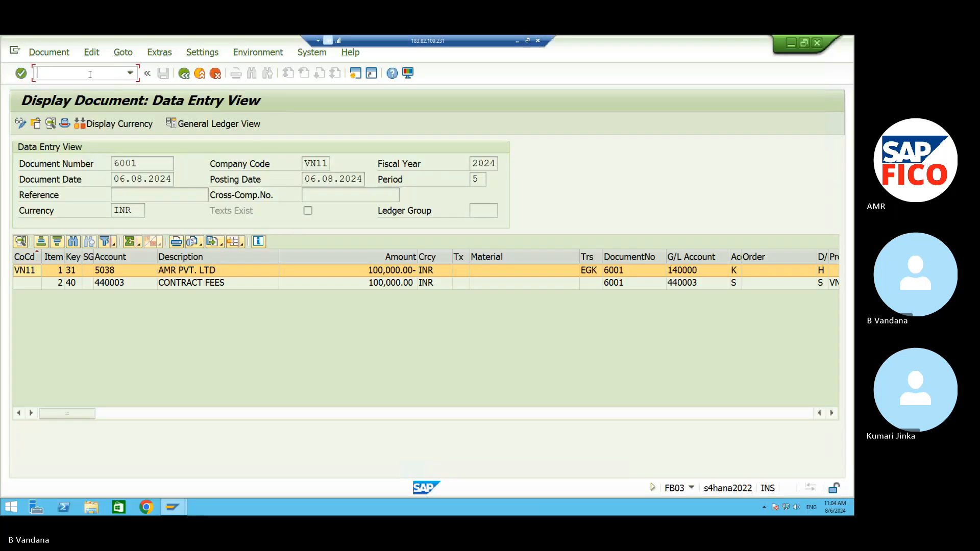
Start transaction /NFBL1N for the vendor line item display.
type("/M")
key("BackSpace")
type("NFBL1N")
key("Return")
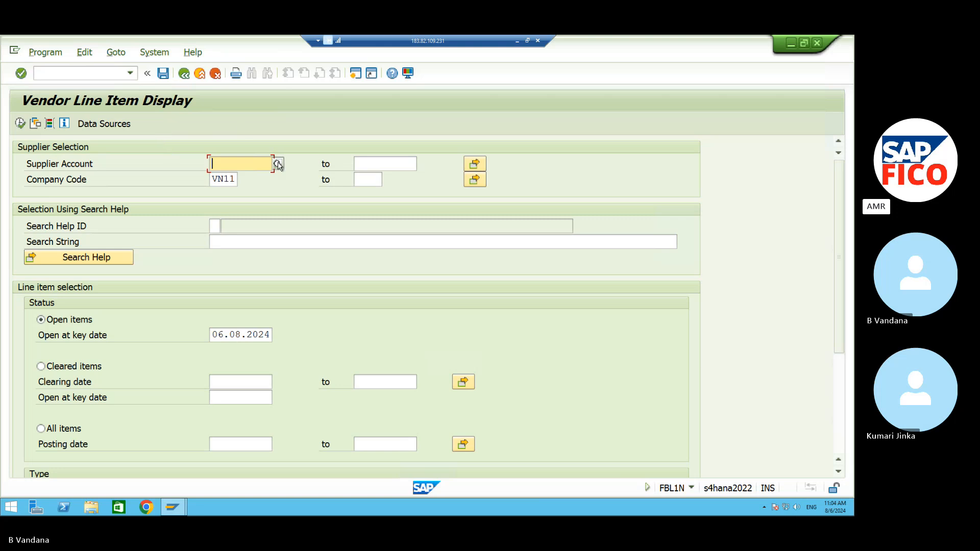
Look up and fill in supplier account 5038 AMR PVT. LTD.
left_click(278, 163)
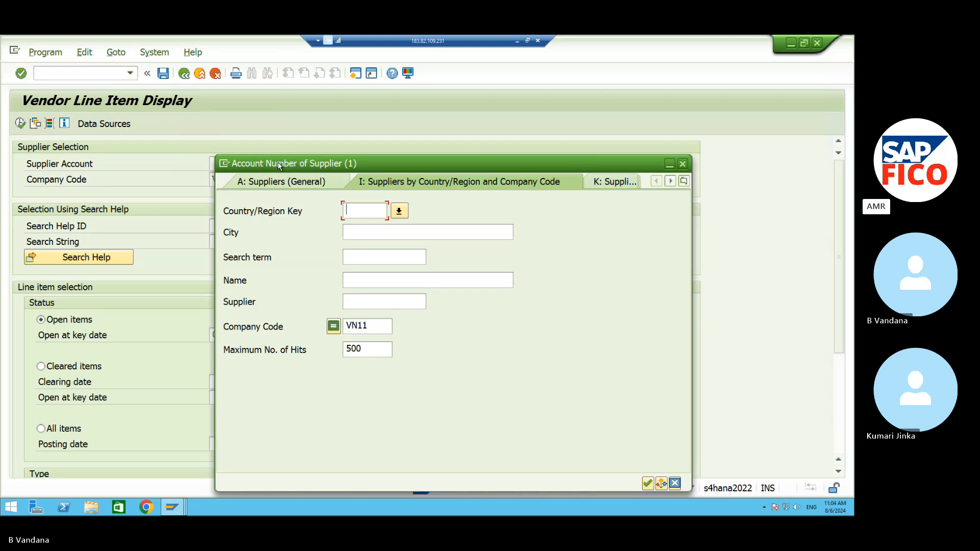
left_click(647, 482)
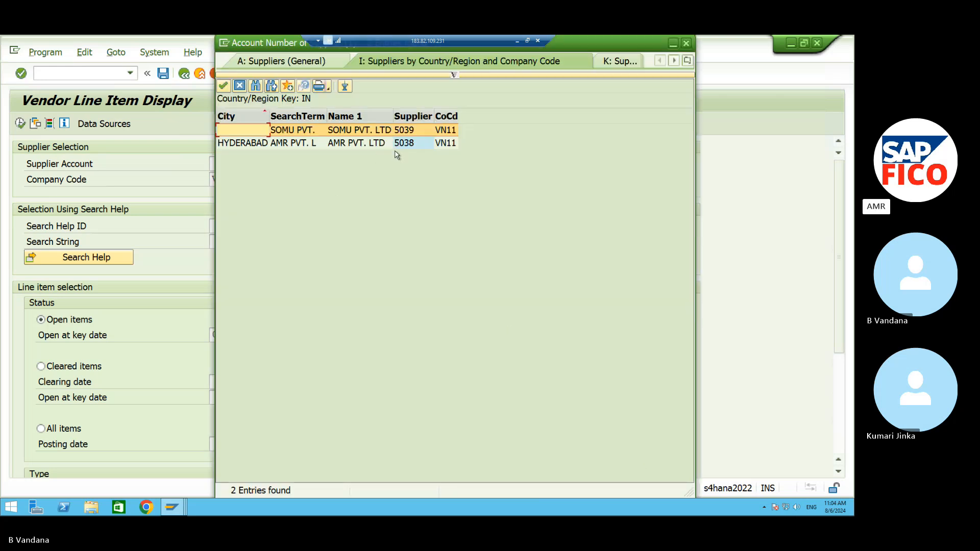
left_click(370, 145)
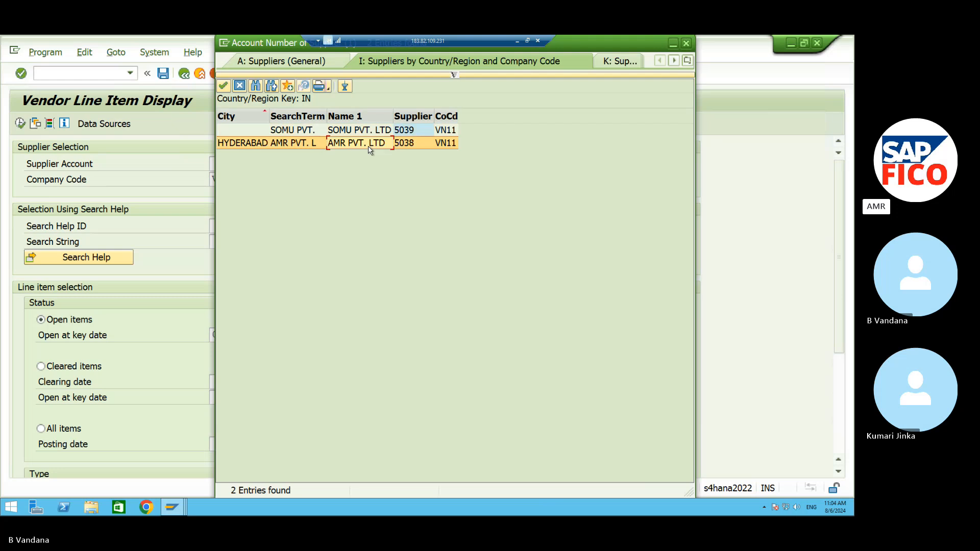
left_click(223, 85)
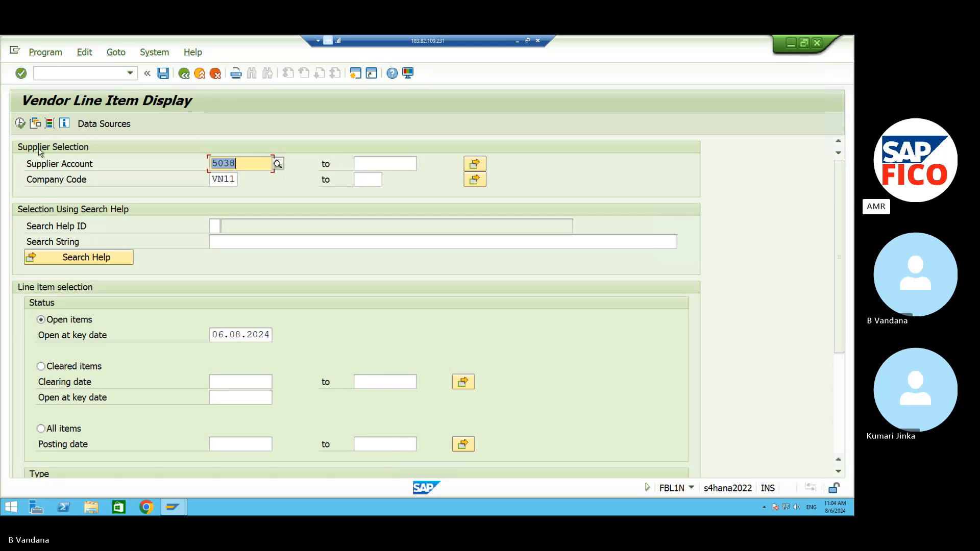
Execute the report to list open document 6001 for supplier 5038 at 100,000.00- INR.
left_click(19, 123)
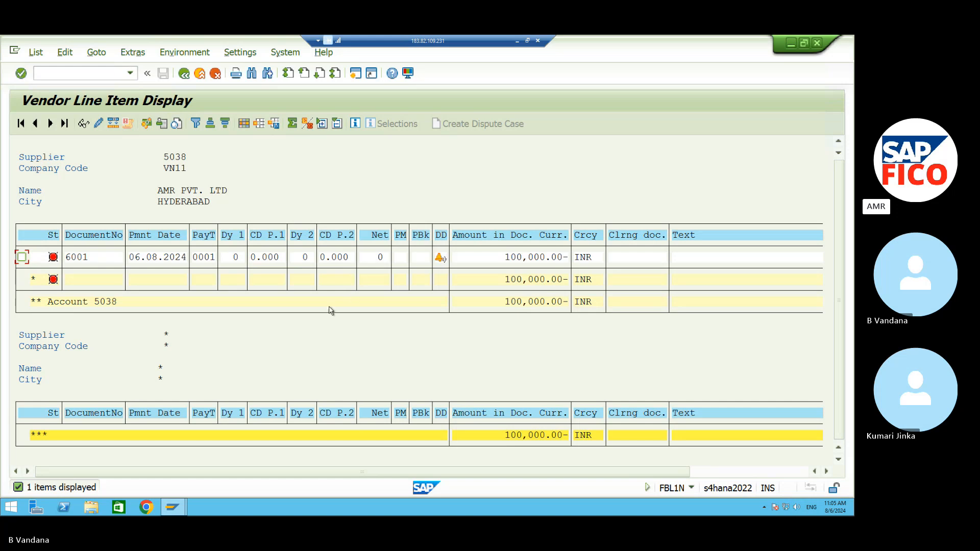
Minimise SAP and delete the yellow cells in row 304, shifting cells left.
left_click(517, 40)
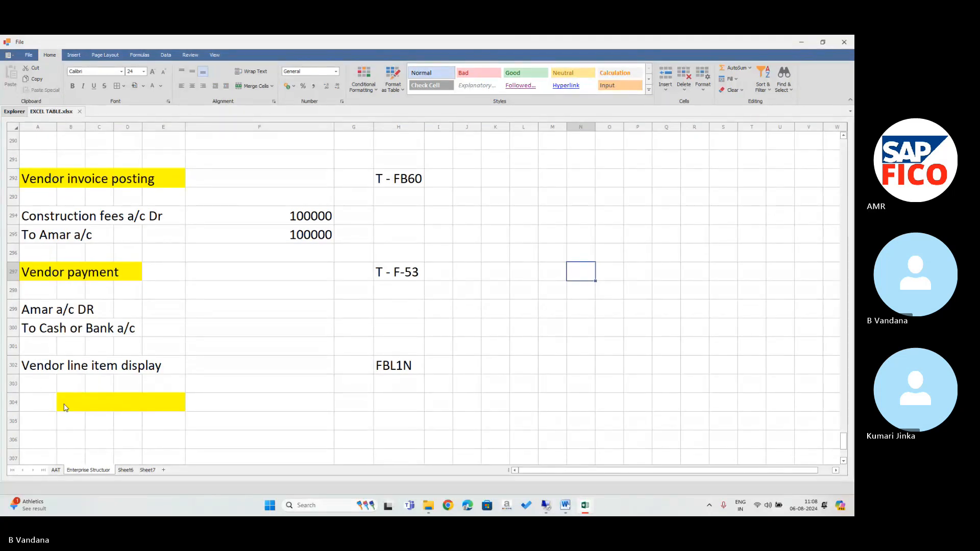
left_click_drag(63, 403, 201, 400)
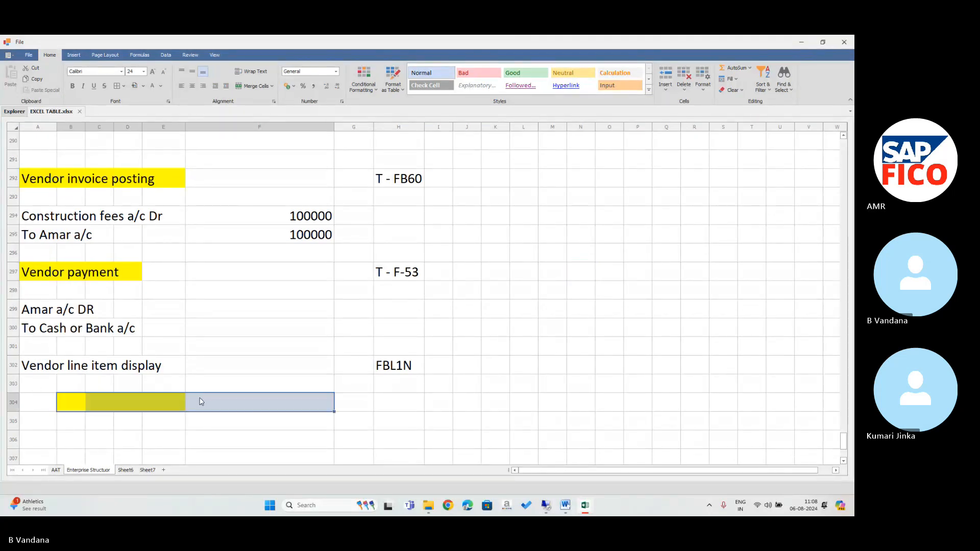
left_click(684, 82)
left_click(705, 101)
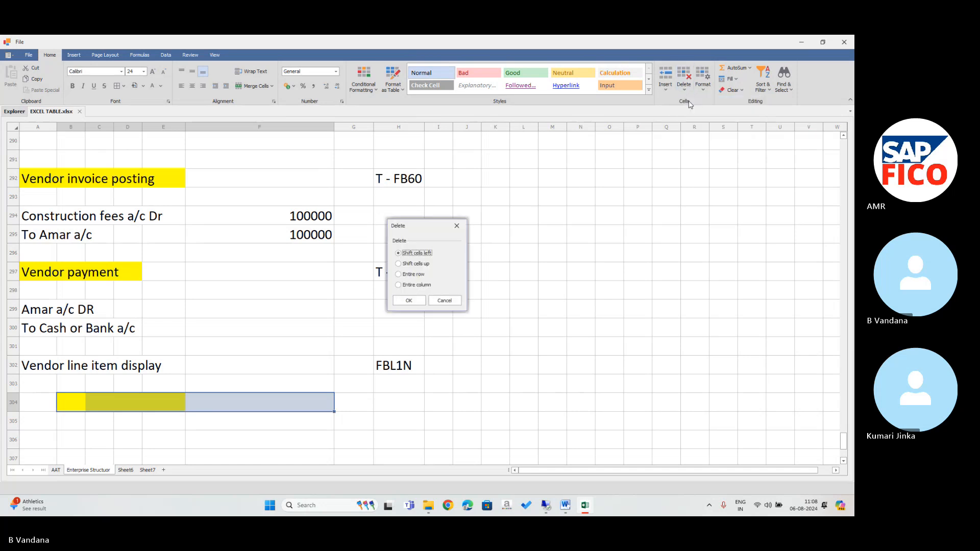
left_click(415, 301)
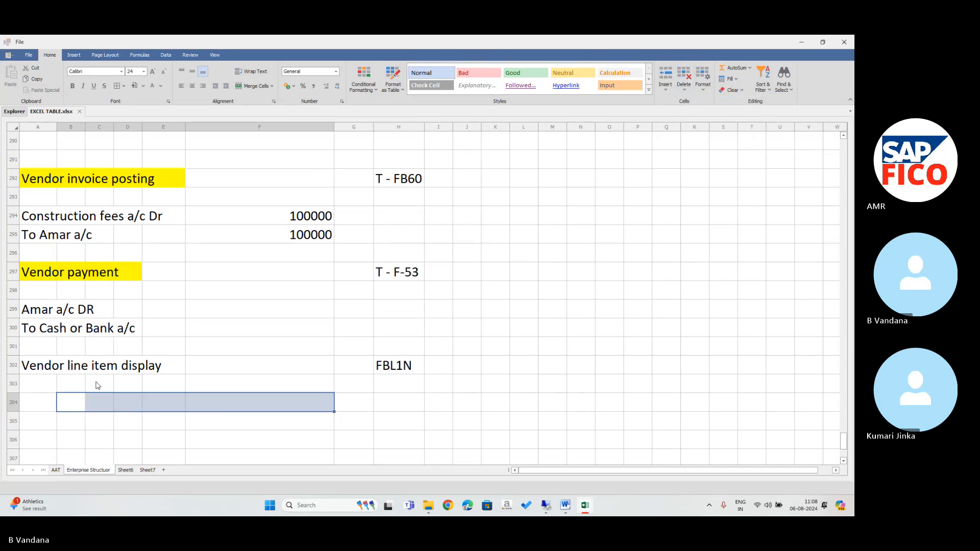
Type 'Vendor payment' into A304, then erase it again.
left_click(36, 404)
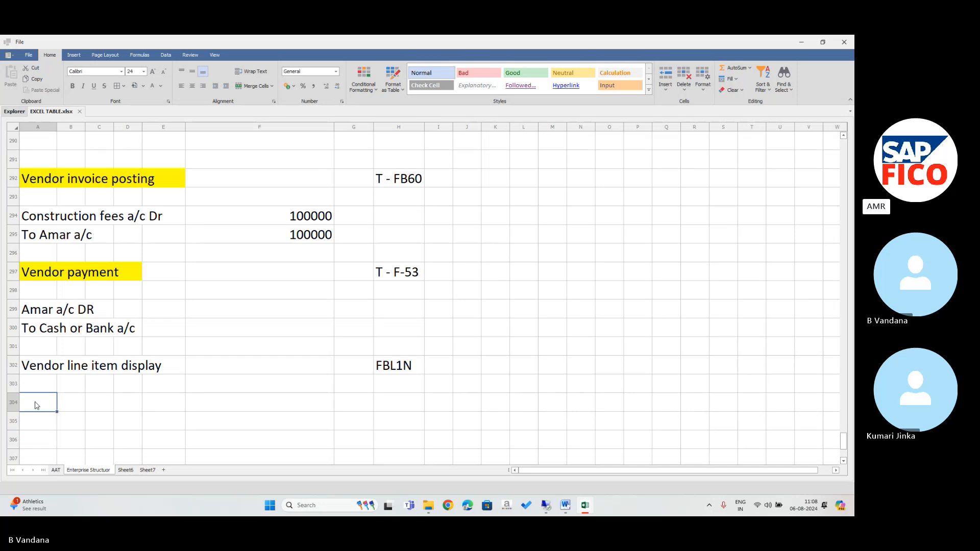
double_click(37, 403)
type("Ve")
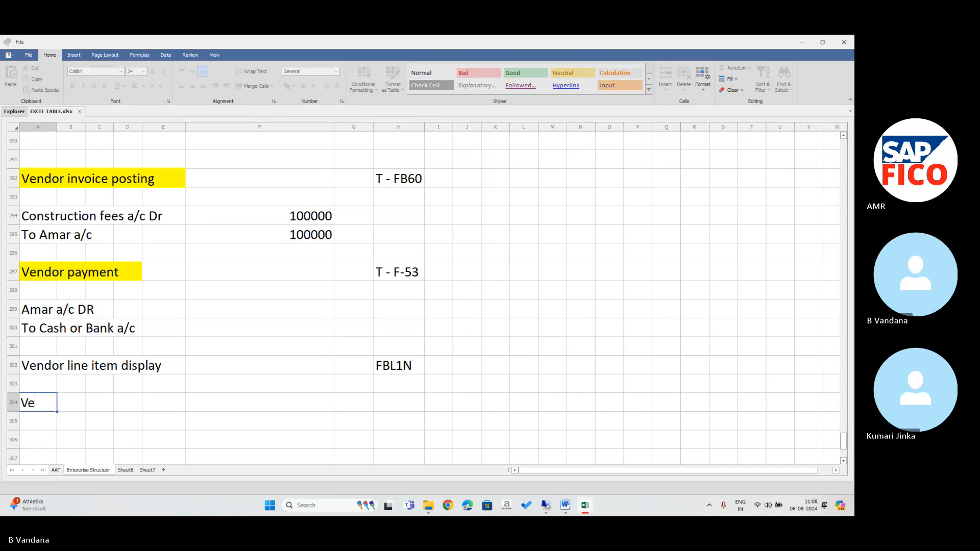
type("ndor payment")
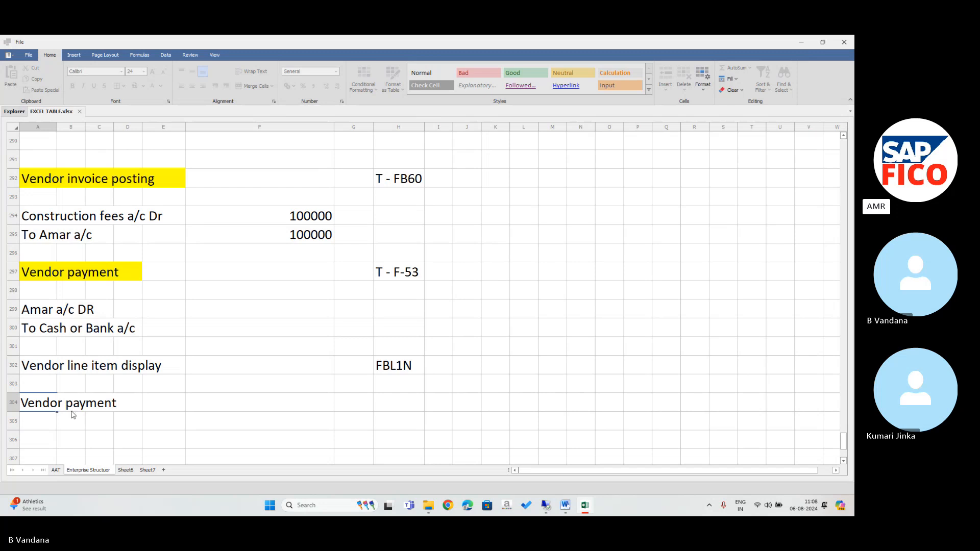
key("BackSpace")
key("BackSpace")
key("BackSpace")
key("BackSpace")
key("BackSpace")
key("BackSpace")
key("BackSpace")
key("BackSpace")
key("BackSpace")
key("BackSpace")
key("BackSpace")
key("BackSpace")
key("BackSpace")
key("BackSpace")
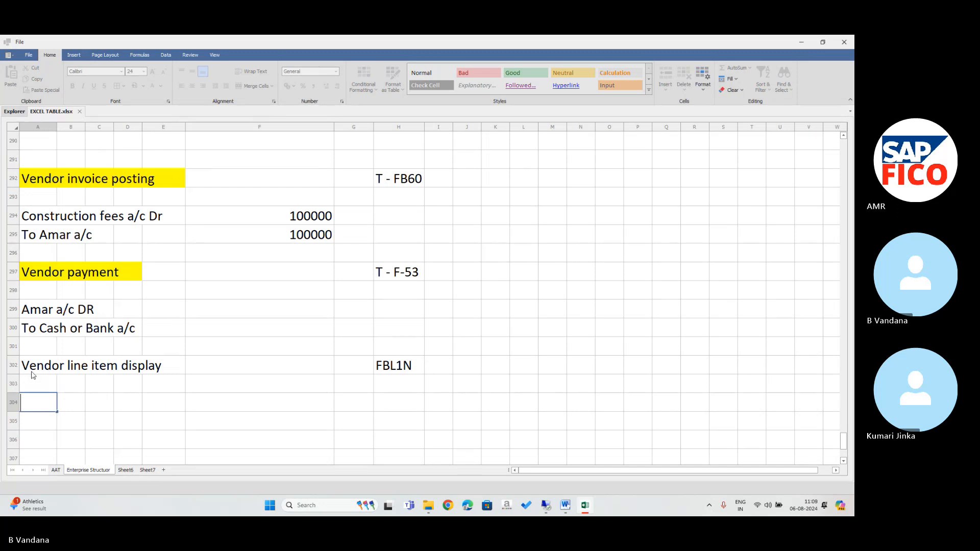
Copy the 'Vendor line item display' entry from A302:E302 into row 296.
left_click_drag(32, 366, 146, 367)
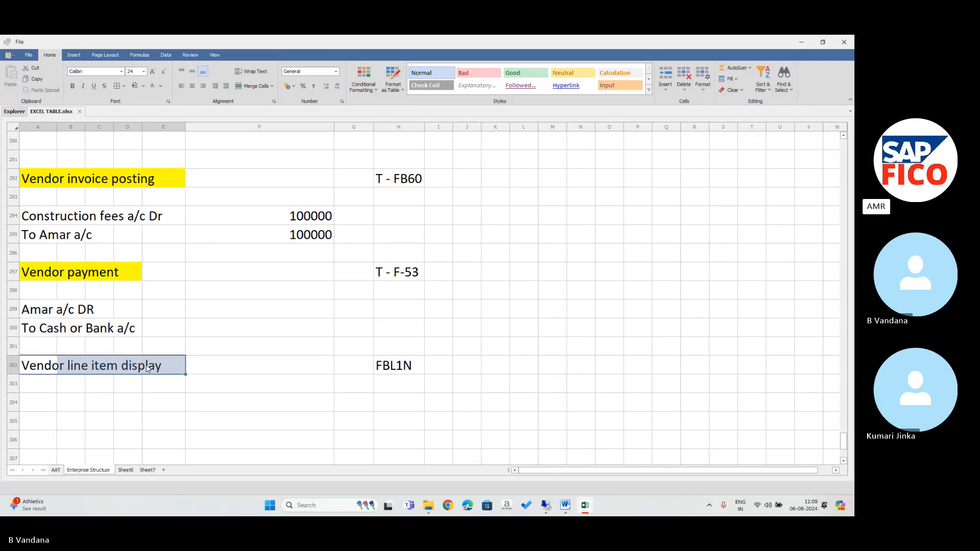
left_click(106, 348)
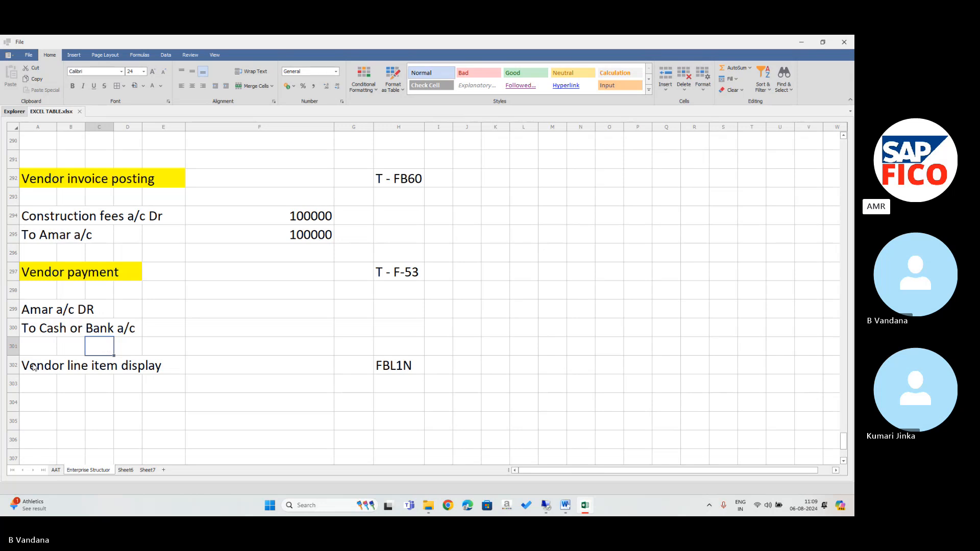
left_click_drag(33, 368, 153, 369)
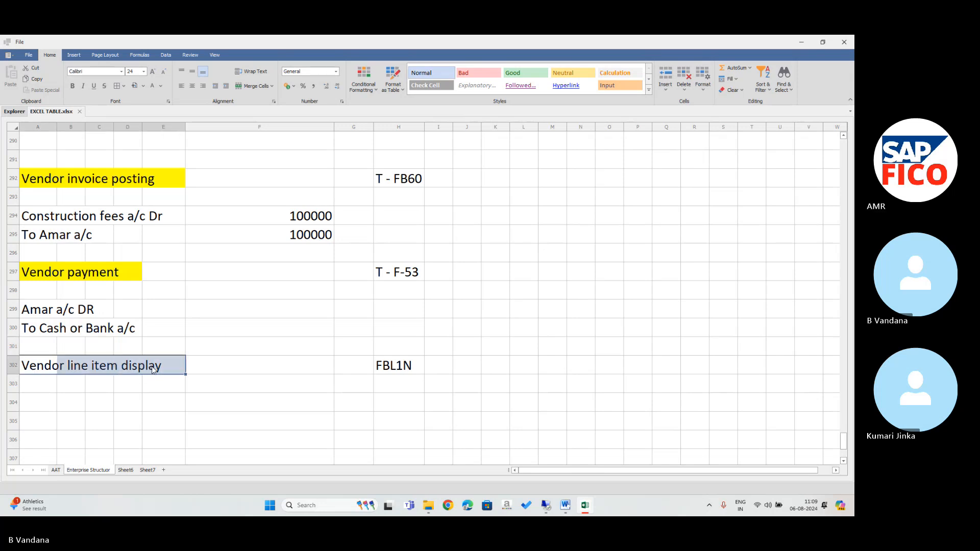
key("ctrl+c")
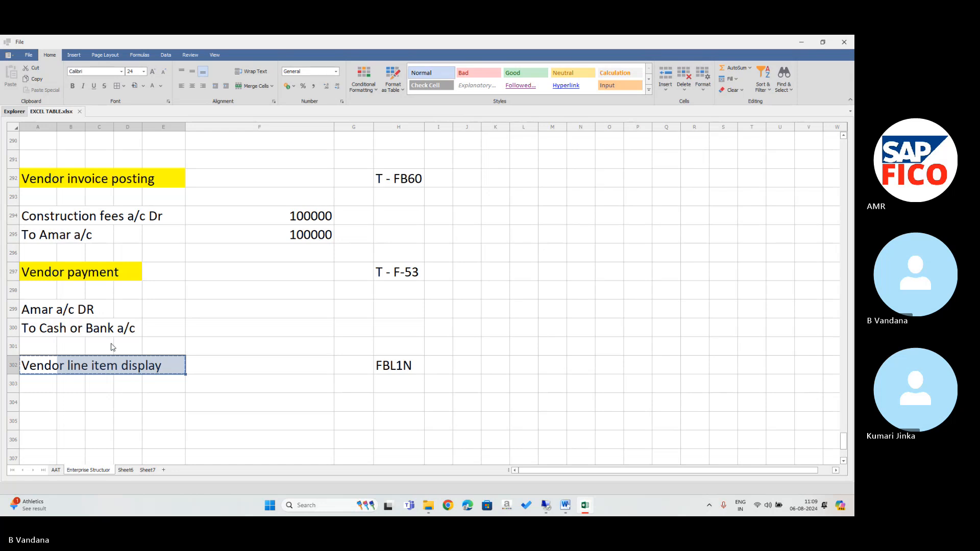
left_click(112, 347)
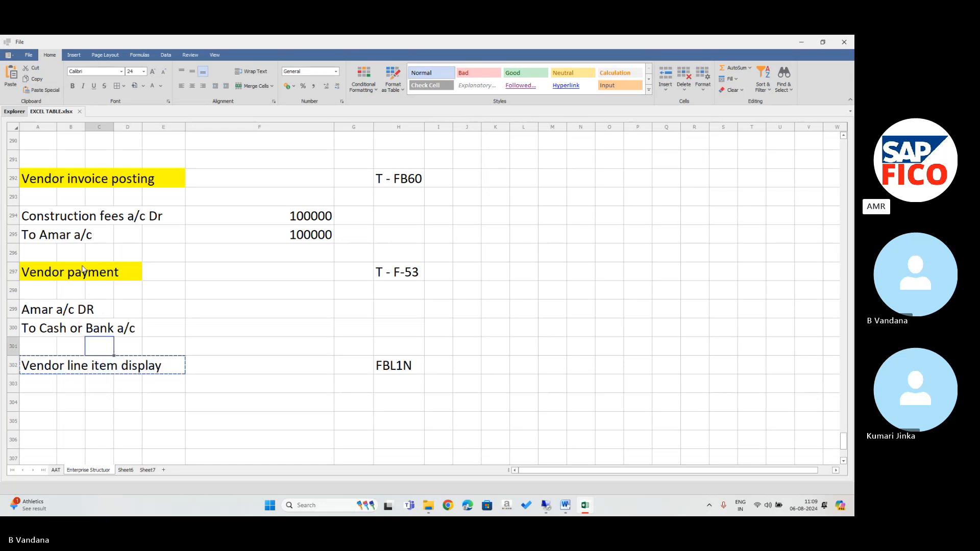
left_click(72, 253)
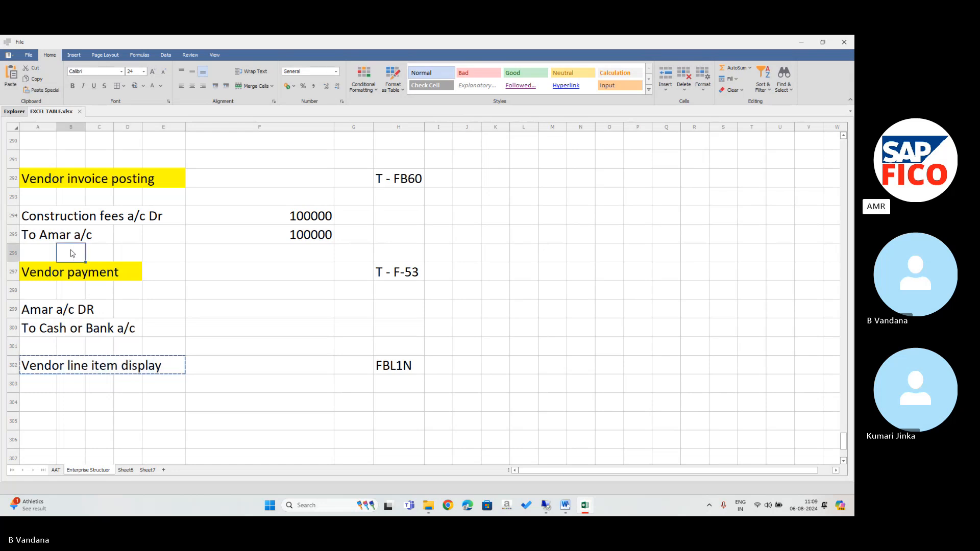
left_click(39, 252)
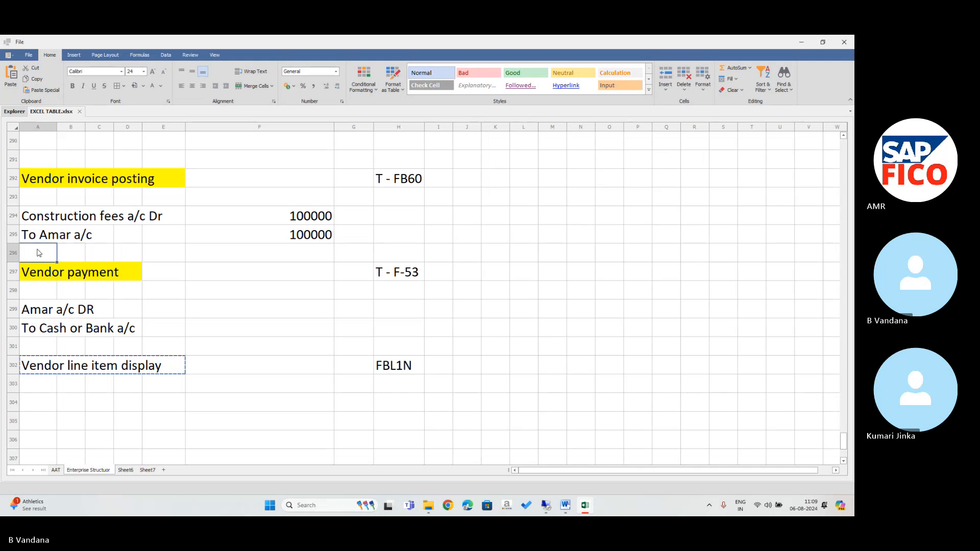
key("ctrl+v")
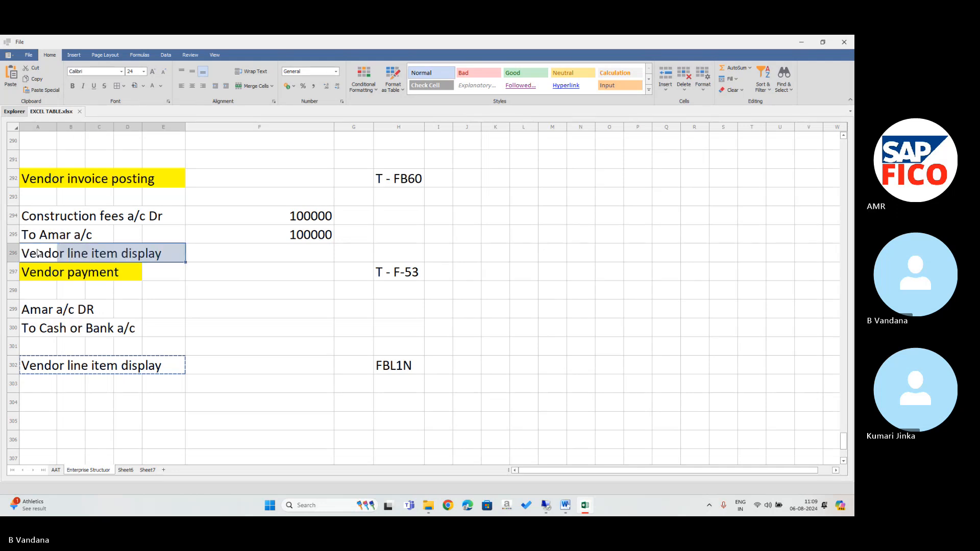
Copy FBL1N from H302 into H296.
left_click(406, 367)
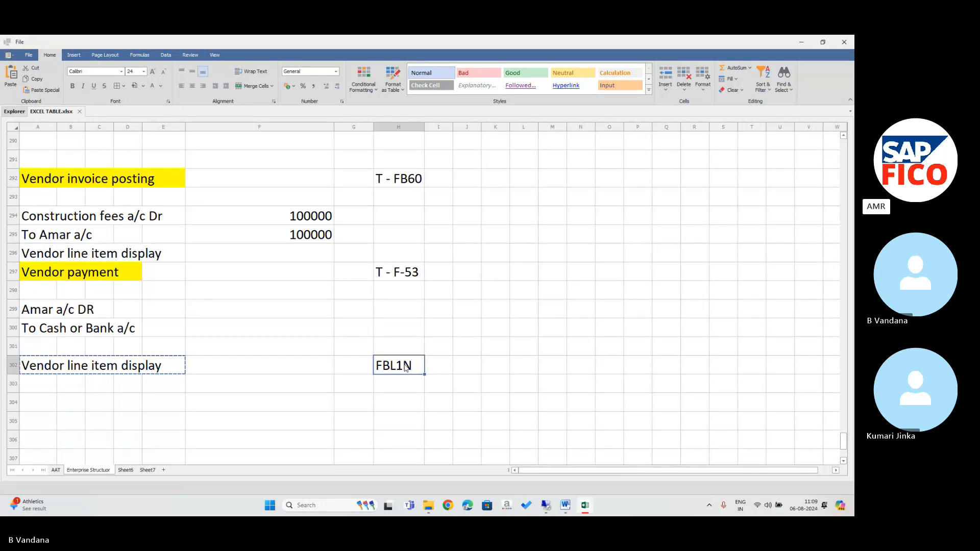
key("Escape")
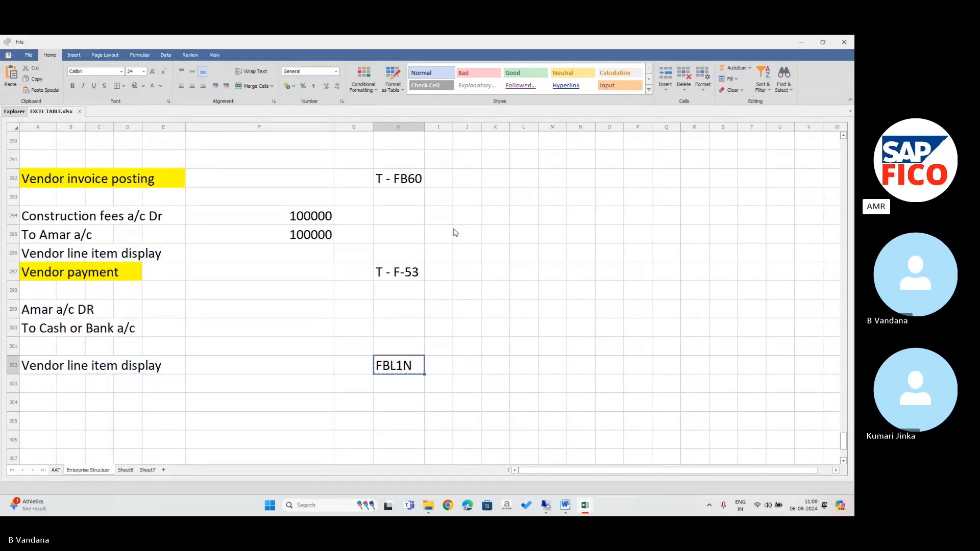
left_click(384, 252)
key("ctrl+v")
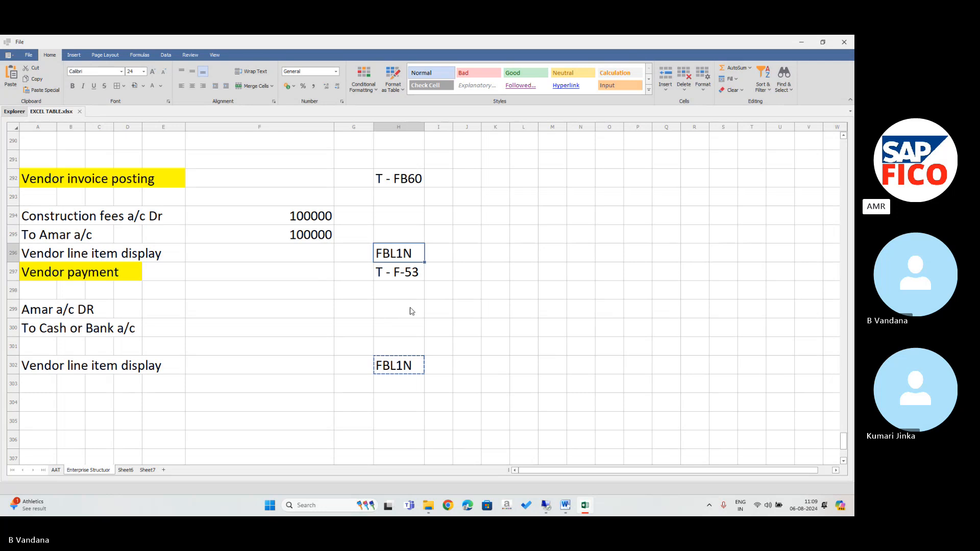
Clear the old entries in H302 and A302:E302, then return to the SAP session.
left_click(378, 371)
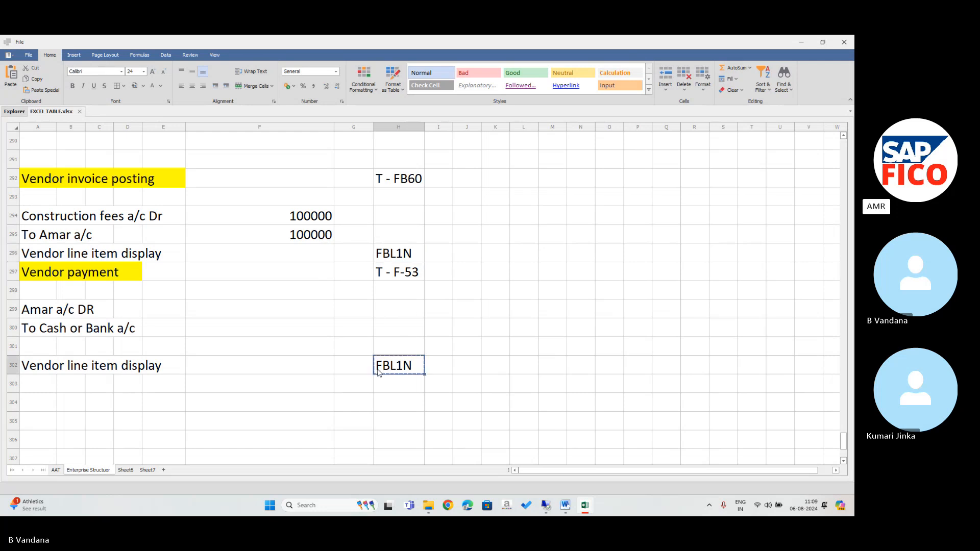
key("Delete")
left_click(35, 362)
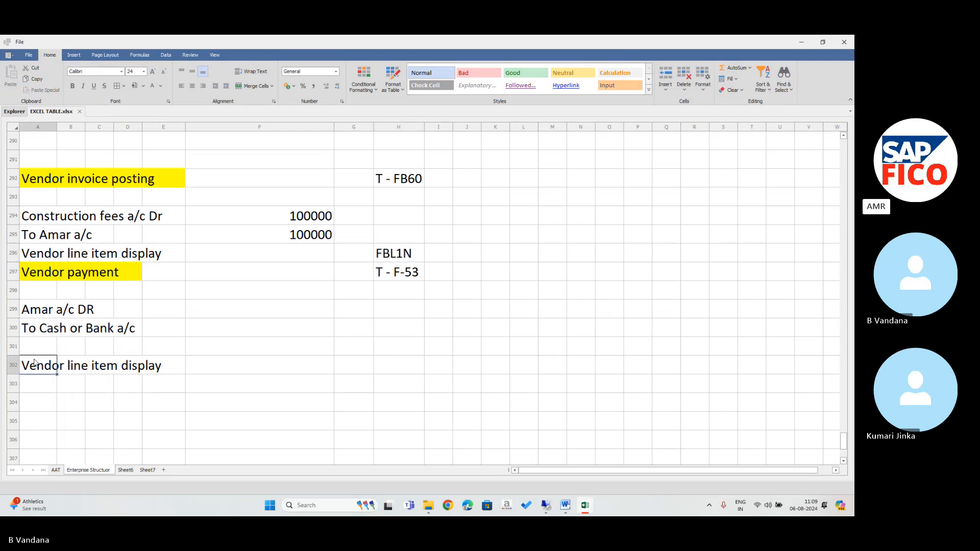
left_click_drag(35, 362, 145, 362)
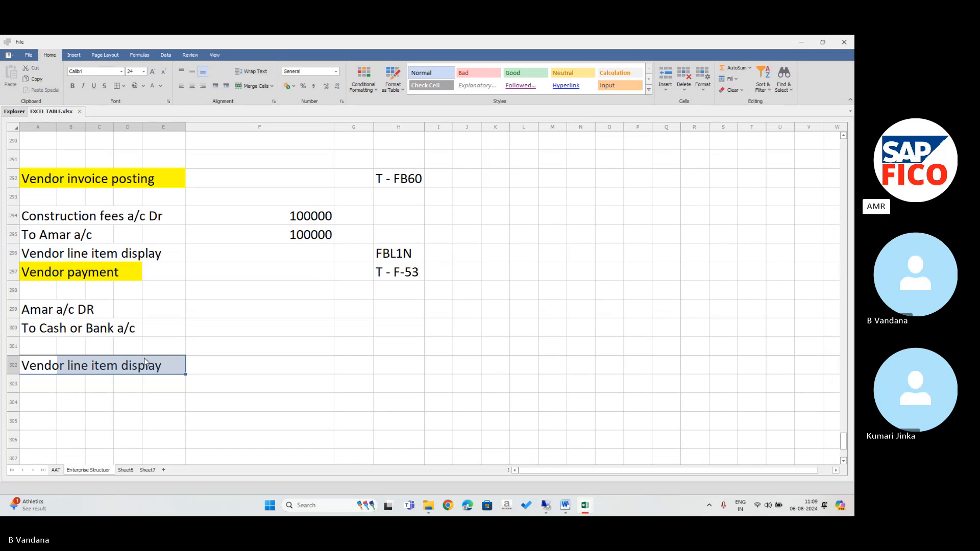
key("Delete")
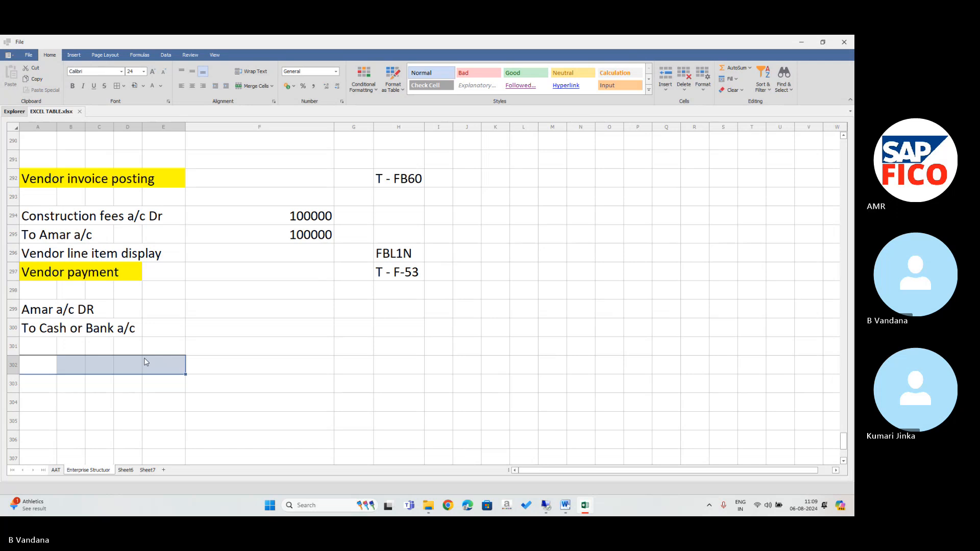
left_click(544, 506)
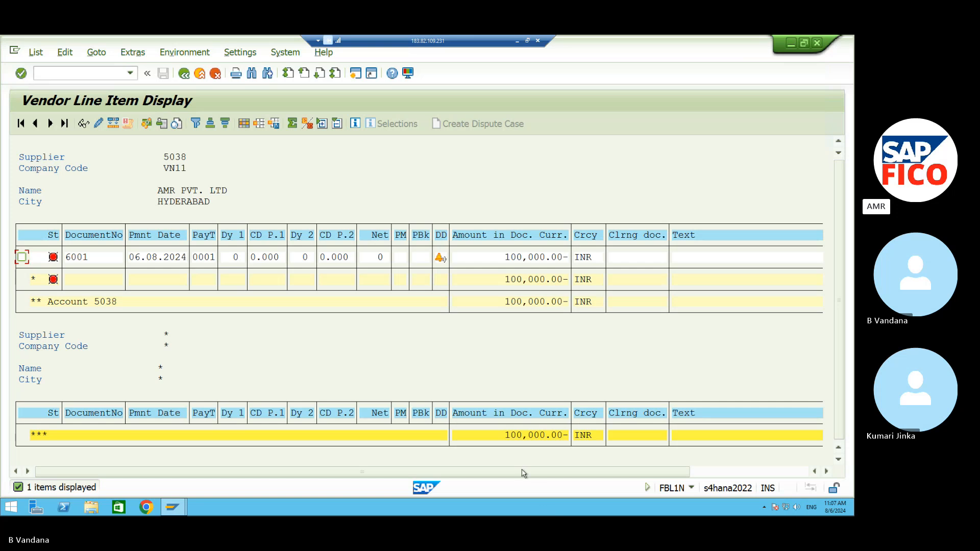
In a new session, start /NF-53 and set the document date to 06.08.2024.
left_click(355, 73)
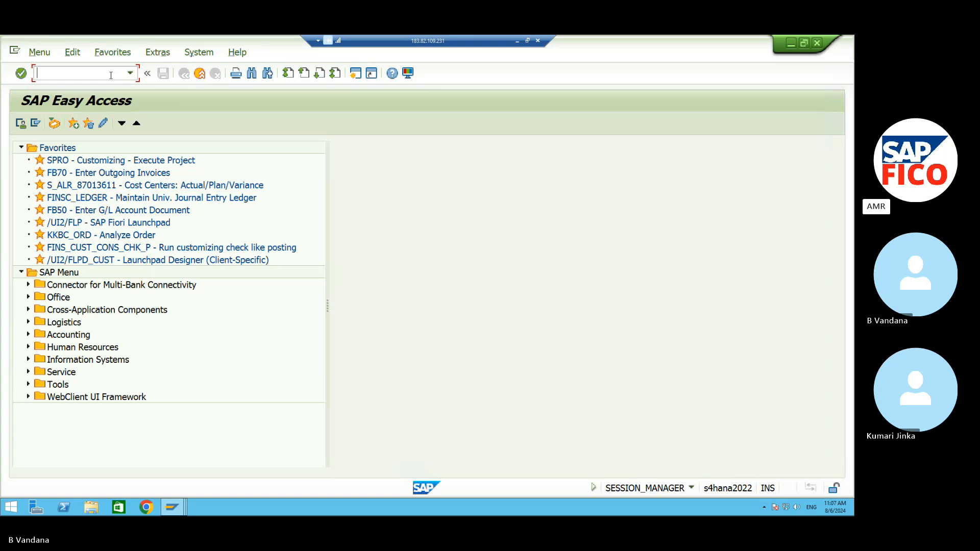
type("/N")
key("BackSpace")
type("N")
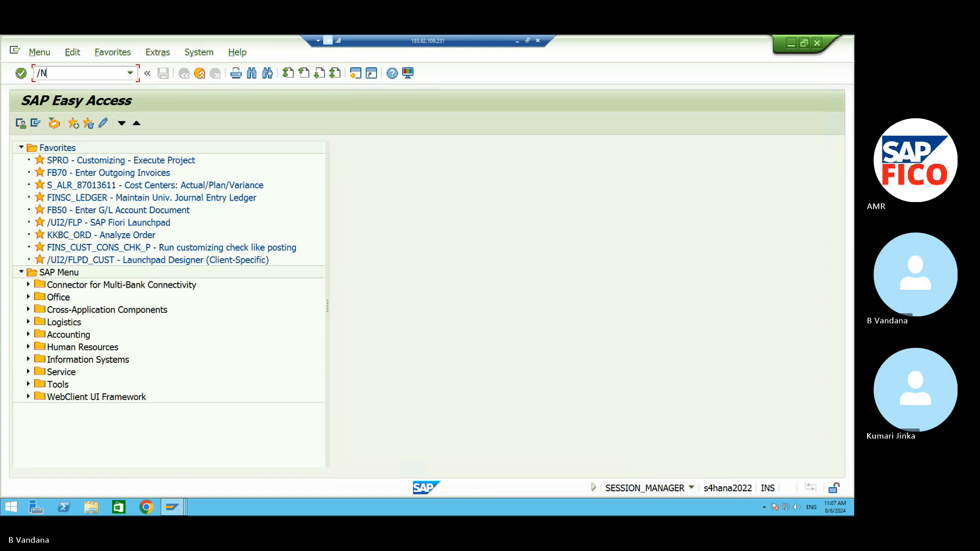
type("F-53")
key("Return")
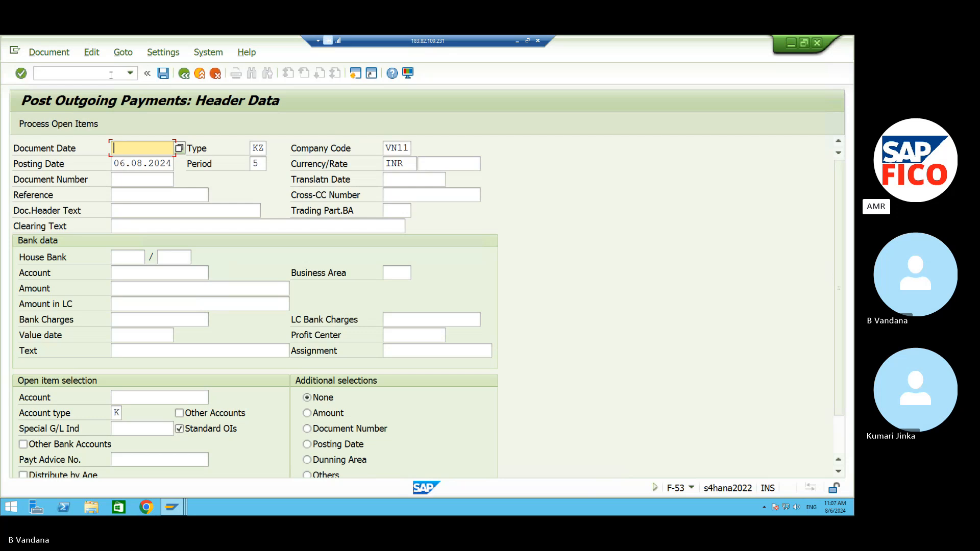
left_click(179, 149)
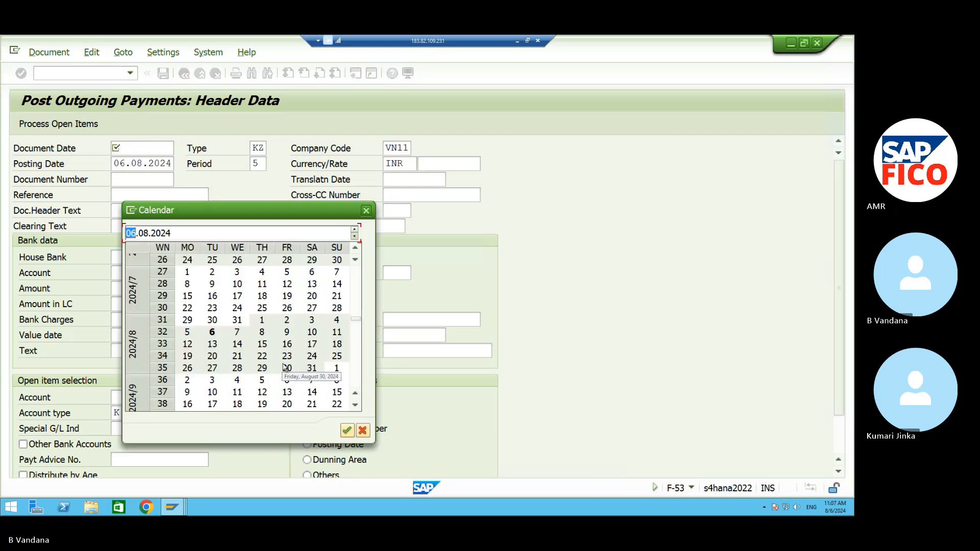
left_click(347, 431)
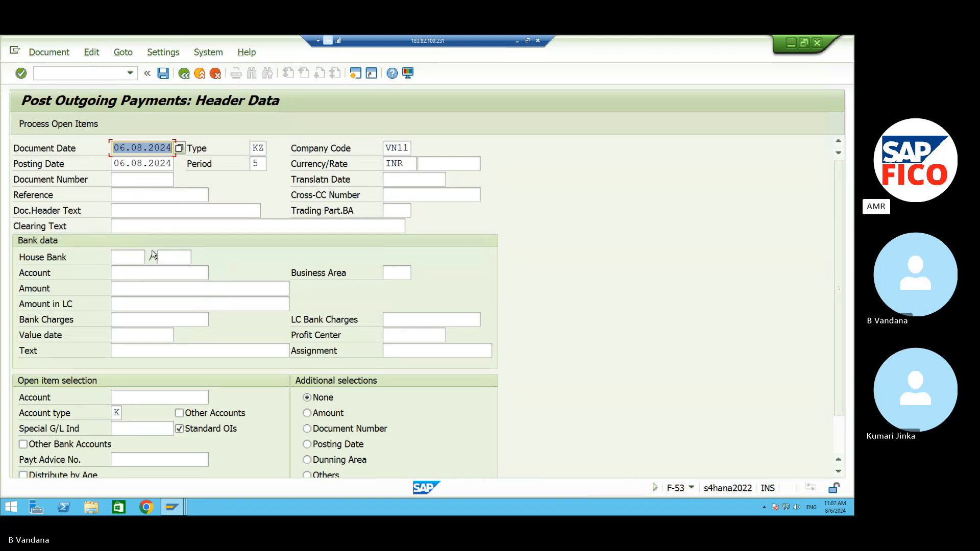
left_click(133, 274)
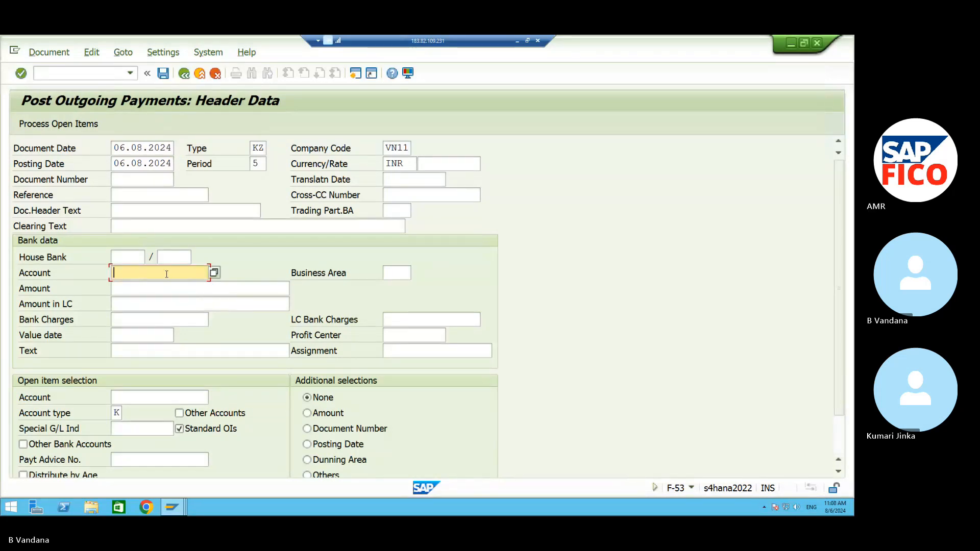
Set bank account 220000 CASH A/C and payment amount 100000.
left_click(214, 272)
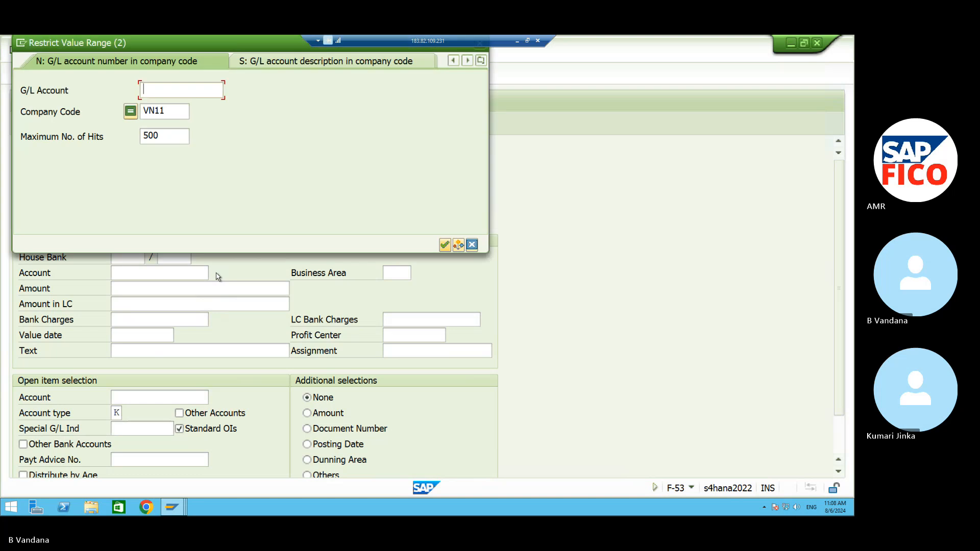
left_click(448, 247)
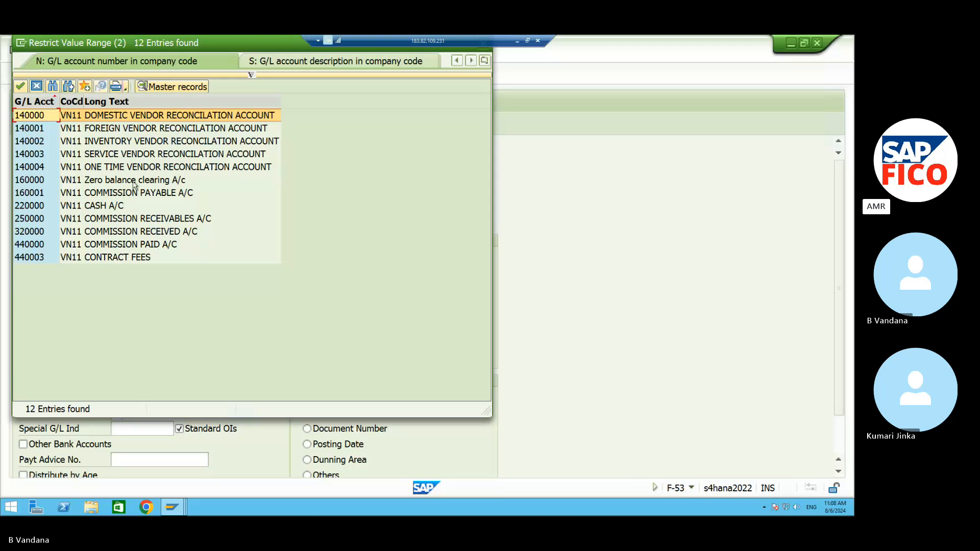
left_click(121, 206)
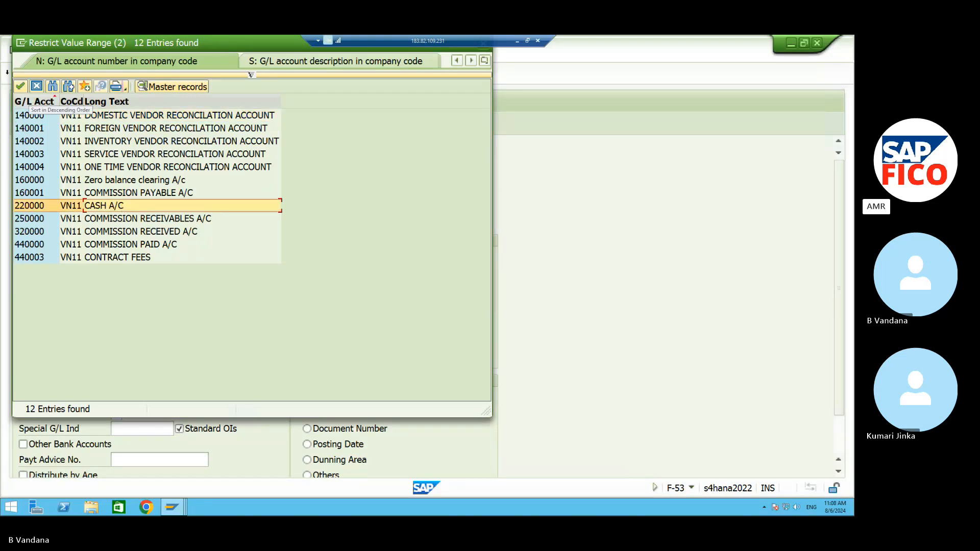
left_click(21, 88)
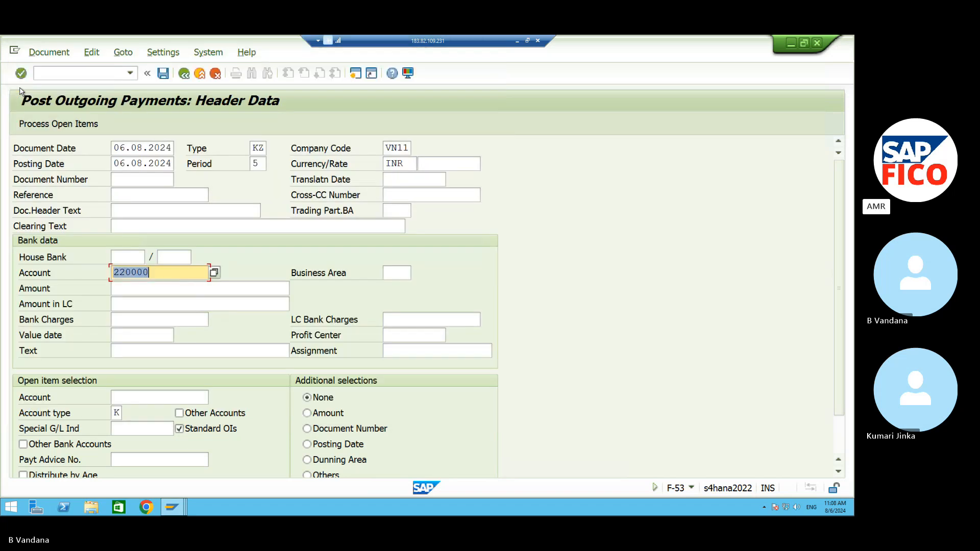
left_click(134, 286)
type("1")
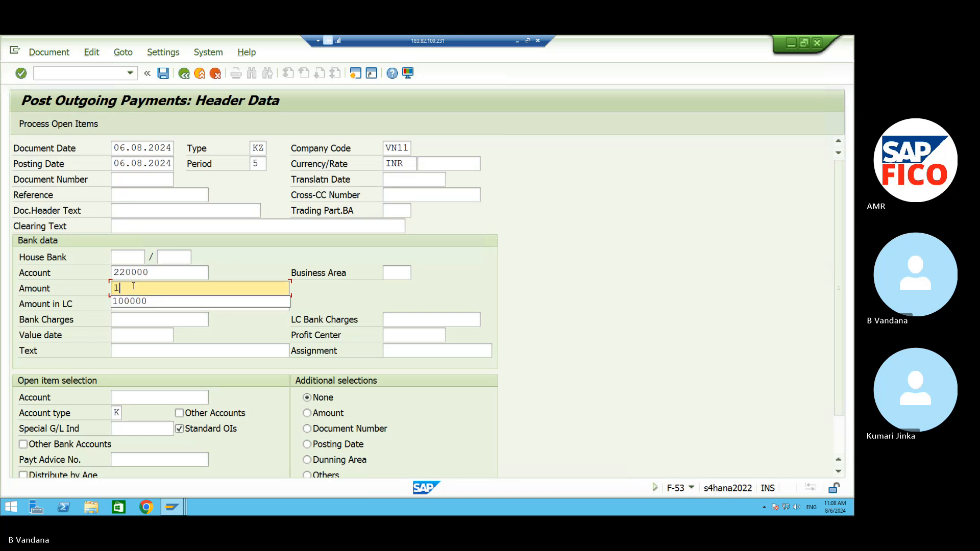
type("00000")
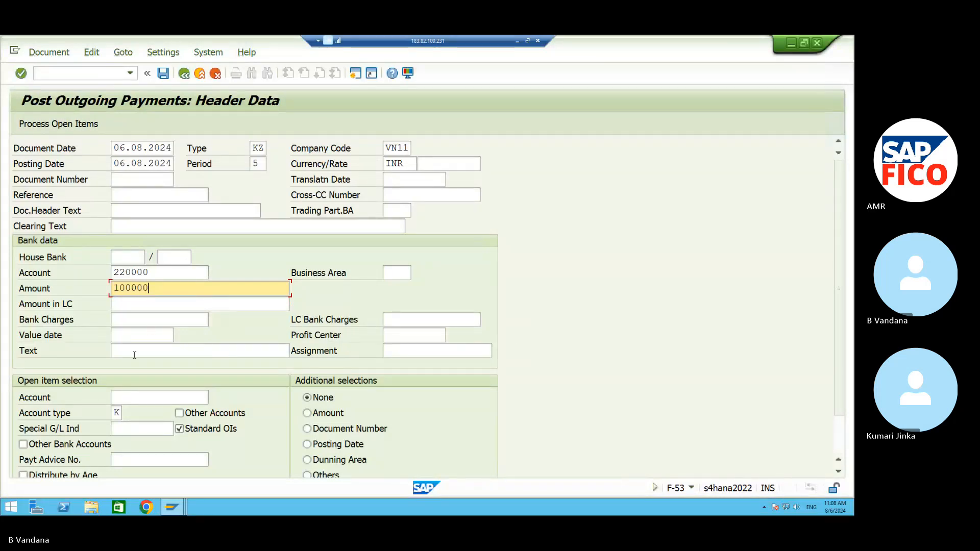
Look up and enter supplier 5038 as the open-item account.
left_click(116, 395)
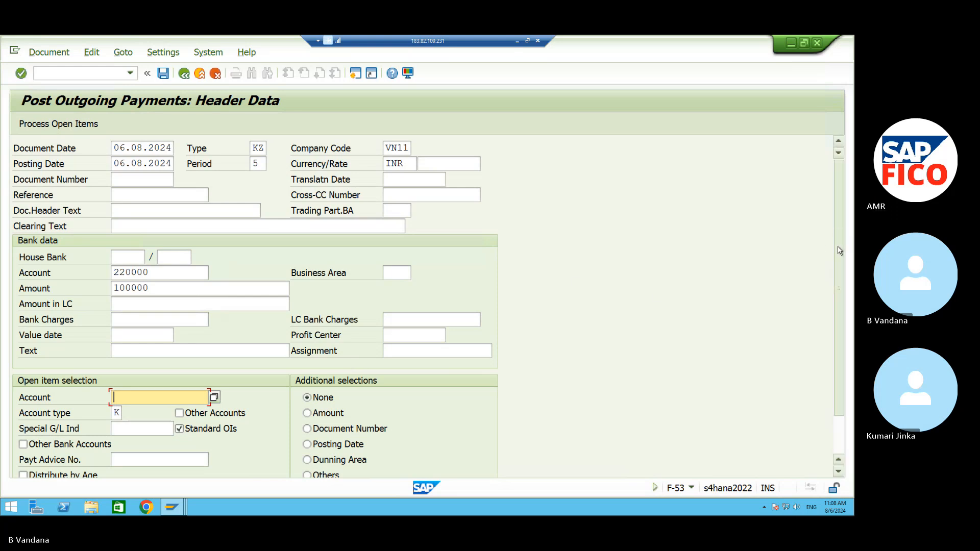
scroll(839, 250, "down", 3)
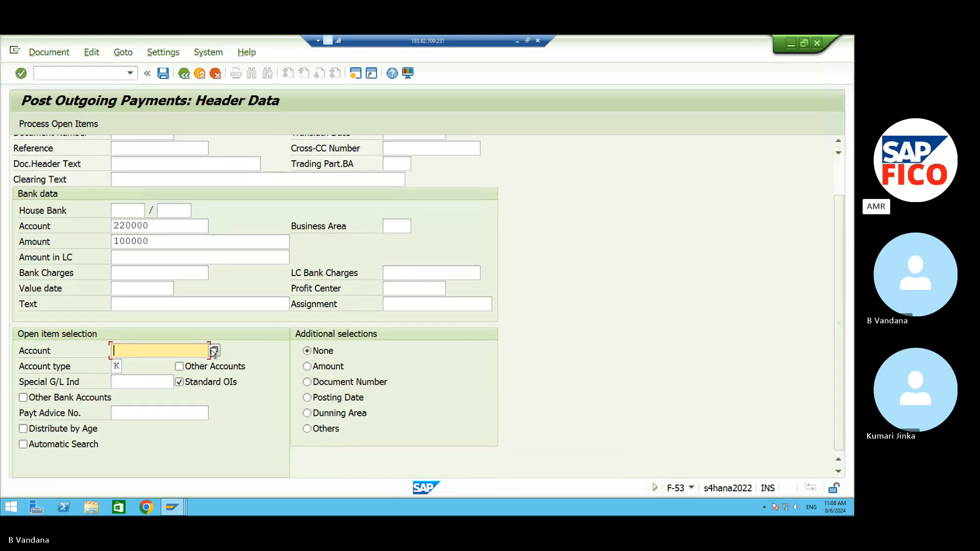
left_click(214, 350)
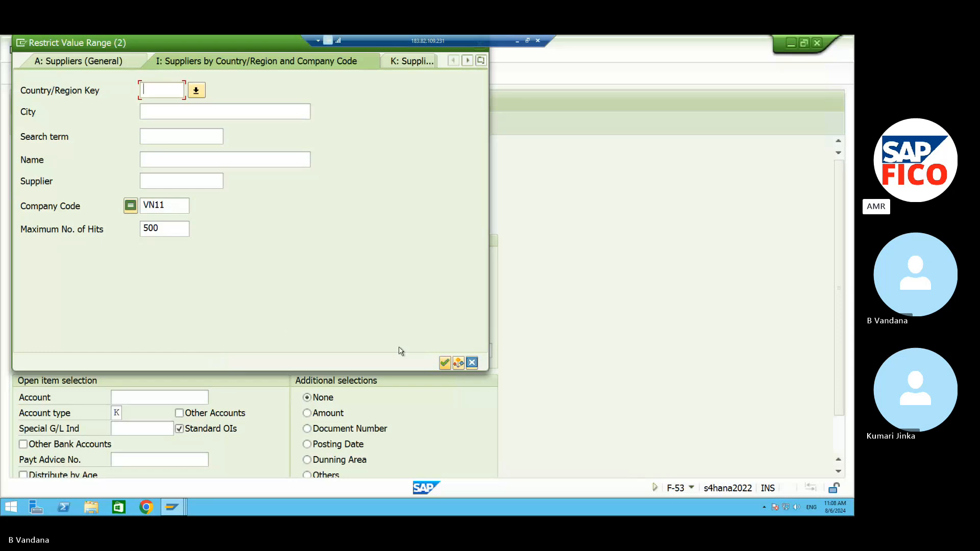
left_click(444, 363)
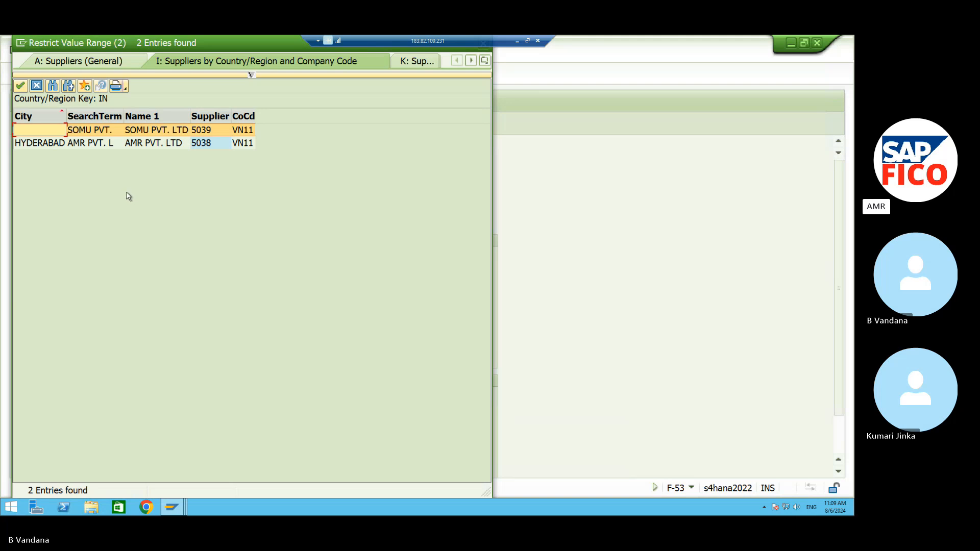
left_click(105, 145)
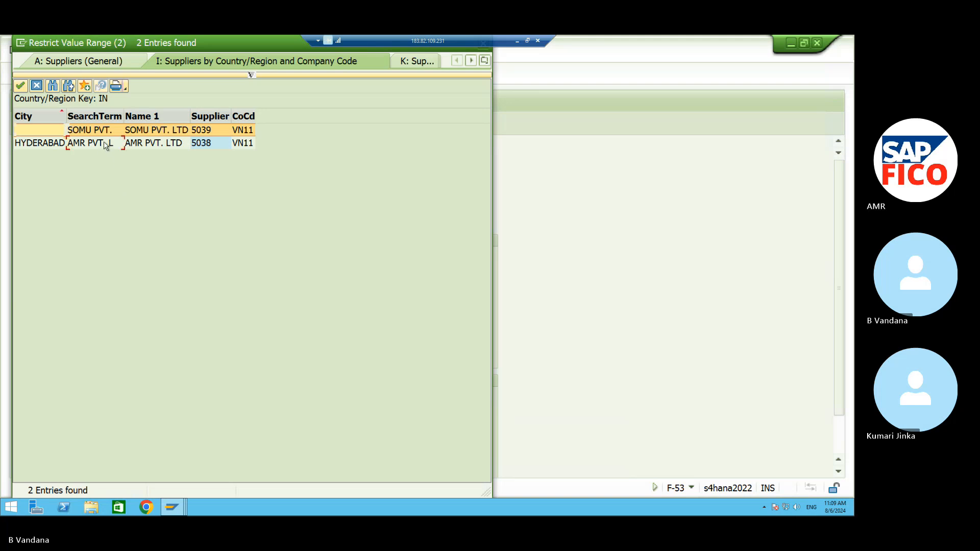
left_click(20, 85)
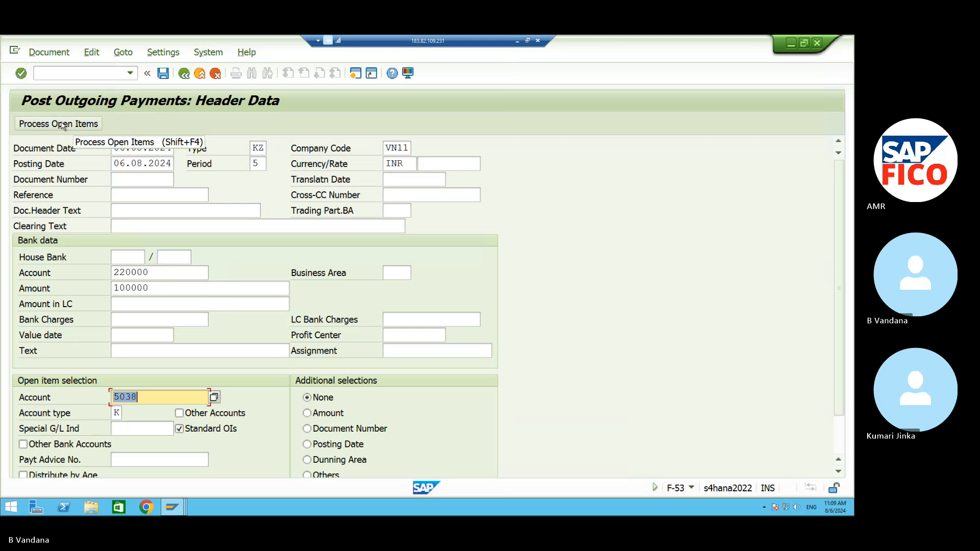
Enter business area VAHB and item text TEXT, then process the open items to show invoice 6001.
left_click(60, 125)
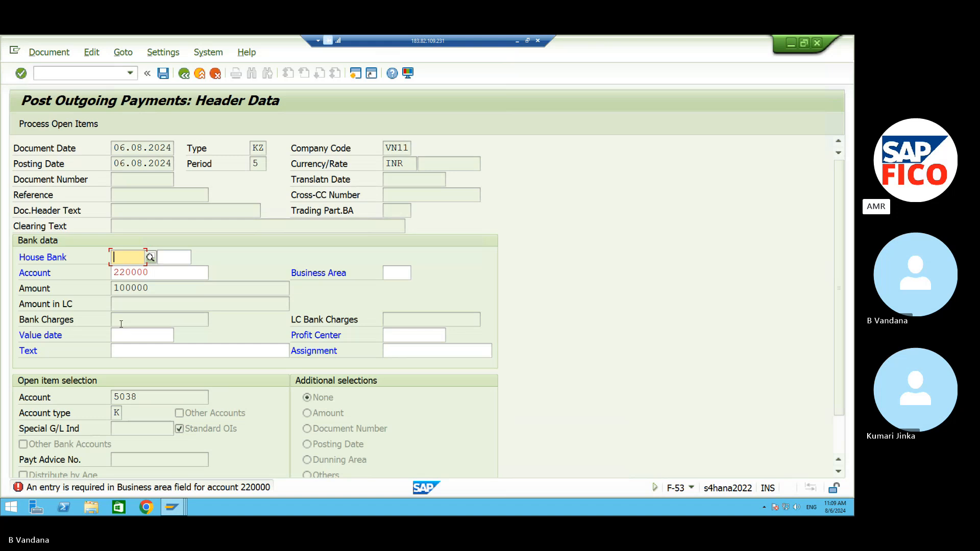
left_click(399, 275)
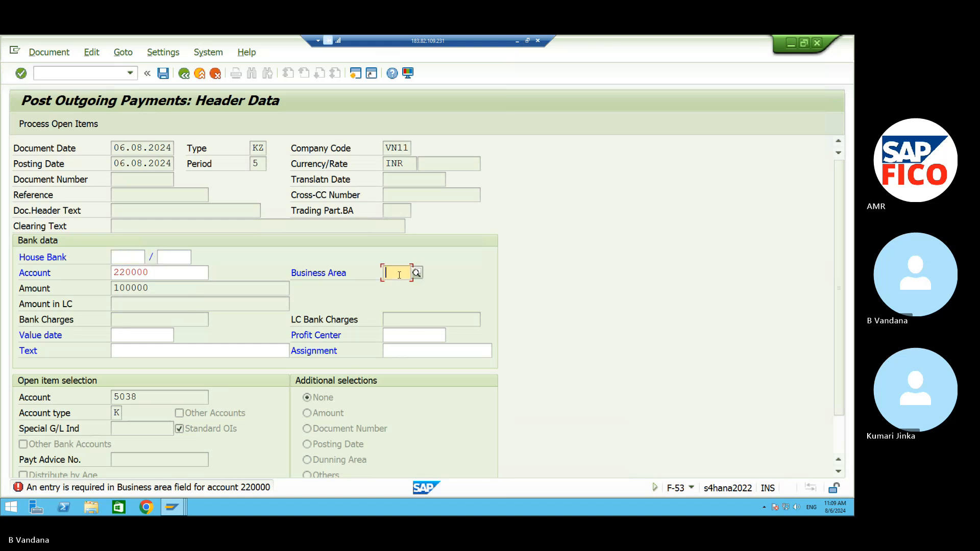
type("VAHB")
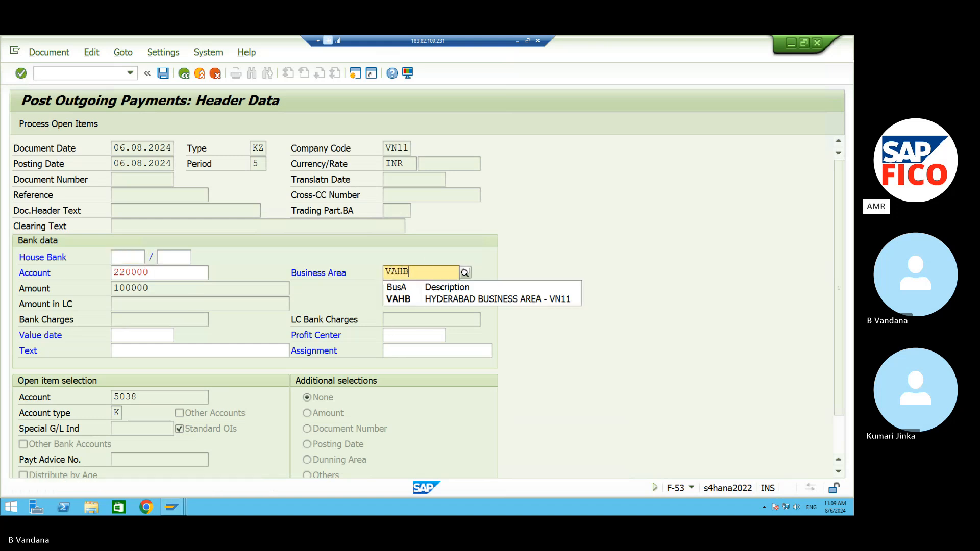
left_click(404, 300)
left_click(168, 352)
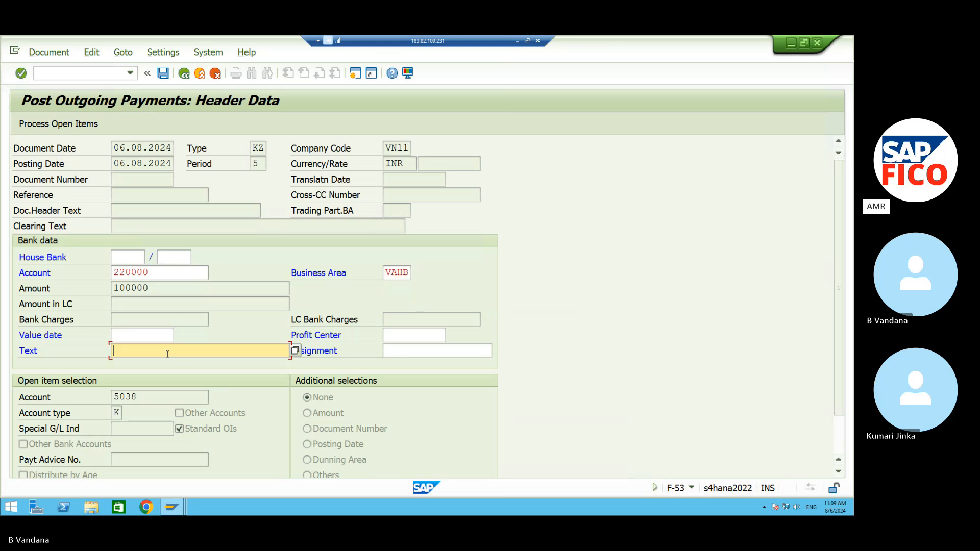
type("TEX")
left_click(167, 364)
left_click(56, 124)
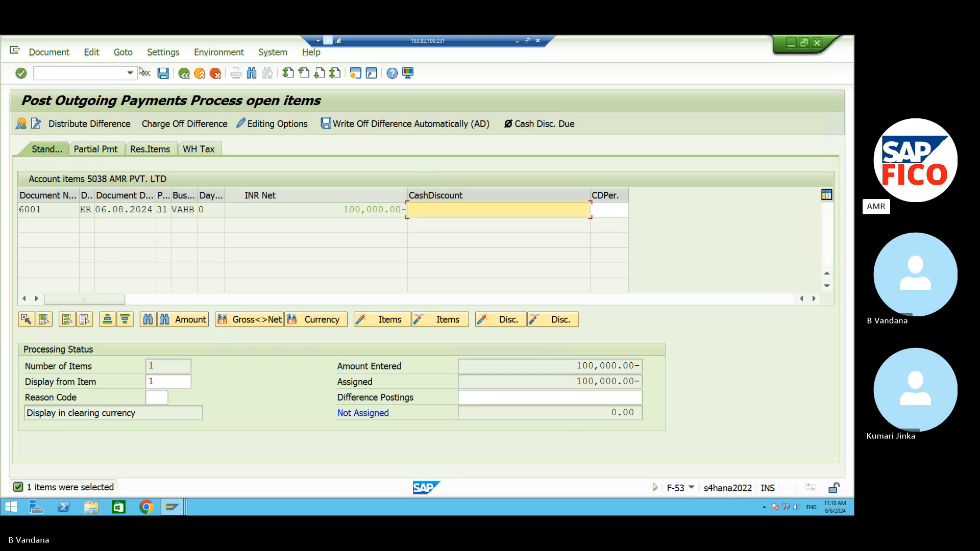
Simulate the outgoing payment and post it as document 8001 in company code VN11.
left_click(57, 53)
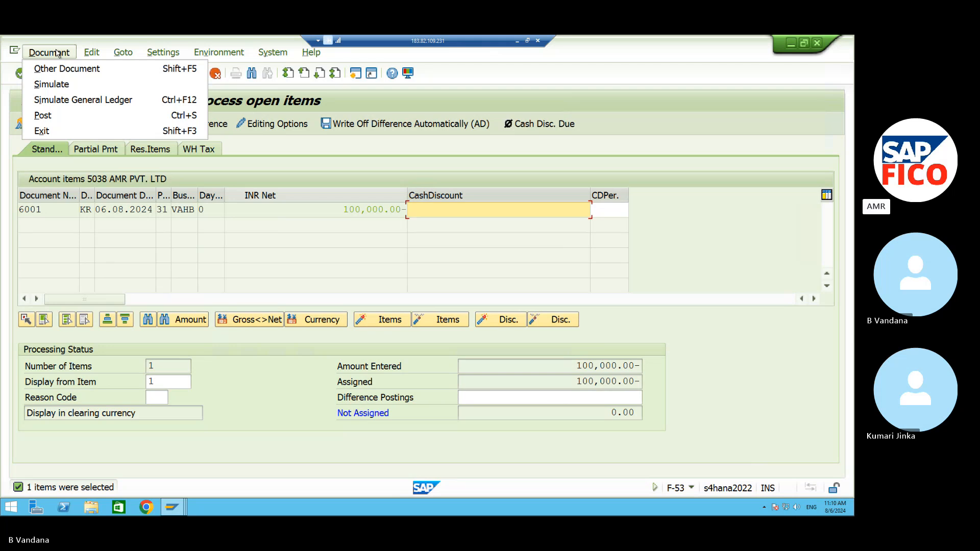
left_click(60, 85)
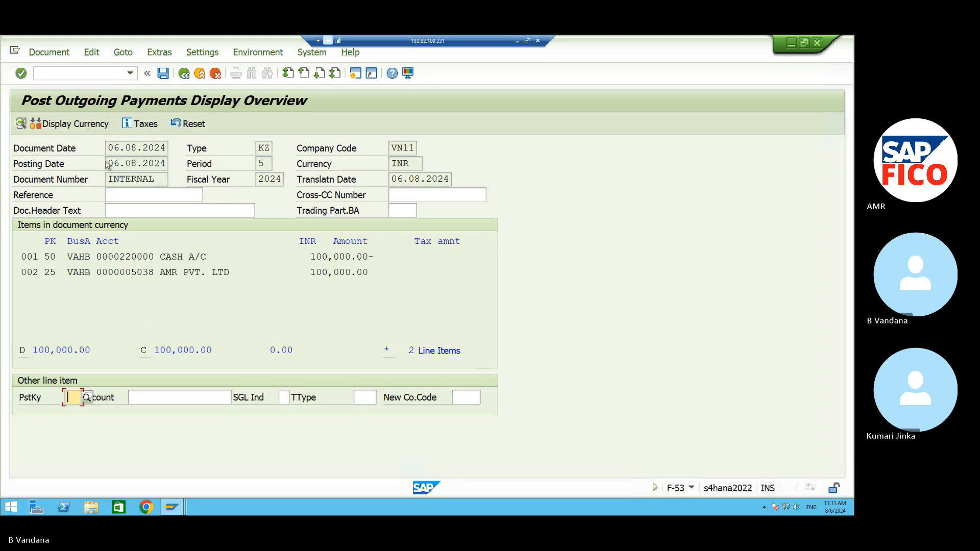
left_click(163, 74)
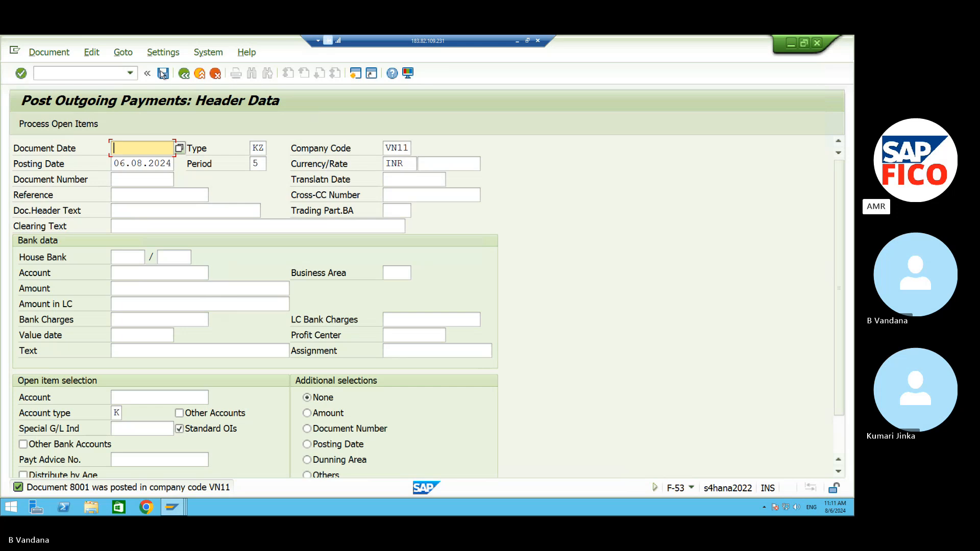
Switch to the FBL1N line item report and refresh it, dismissing the no-items notice.
left_click(91, 70)
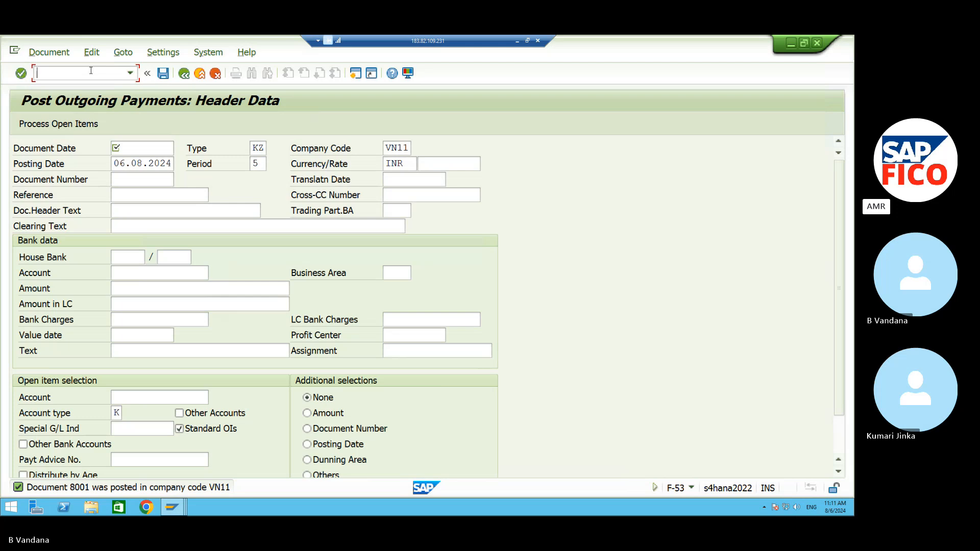
left_click(173, 506)
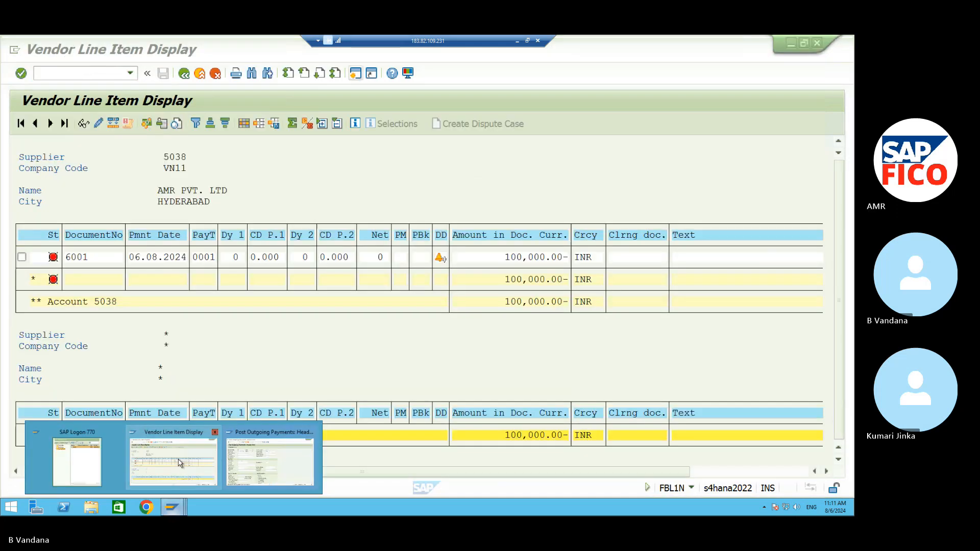
left_click(179, 461)
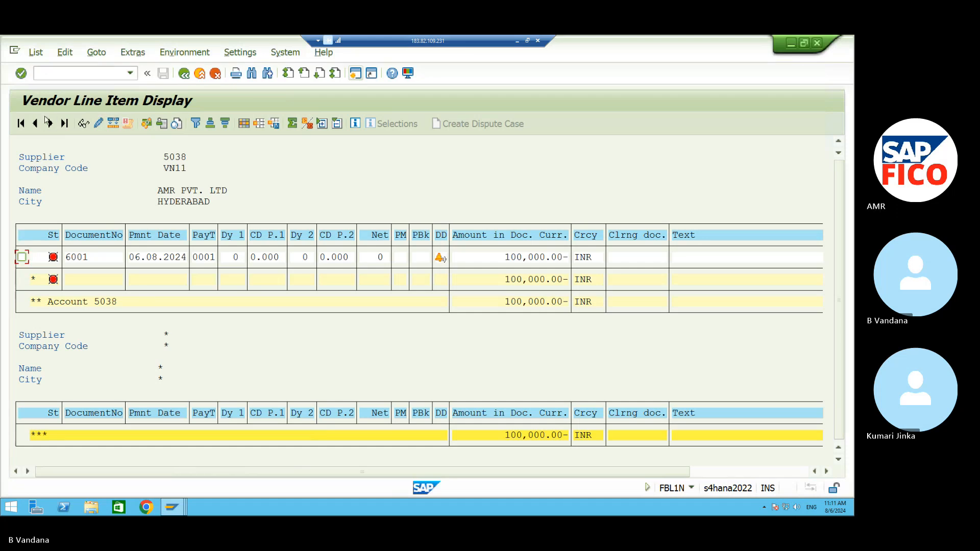
left_click(35, 53)
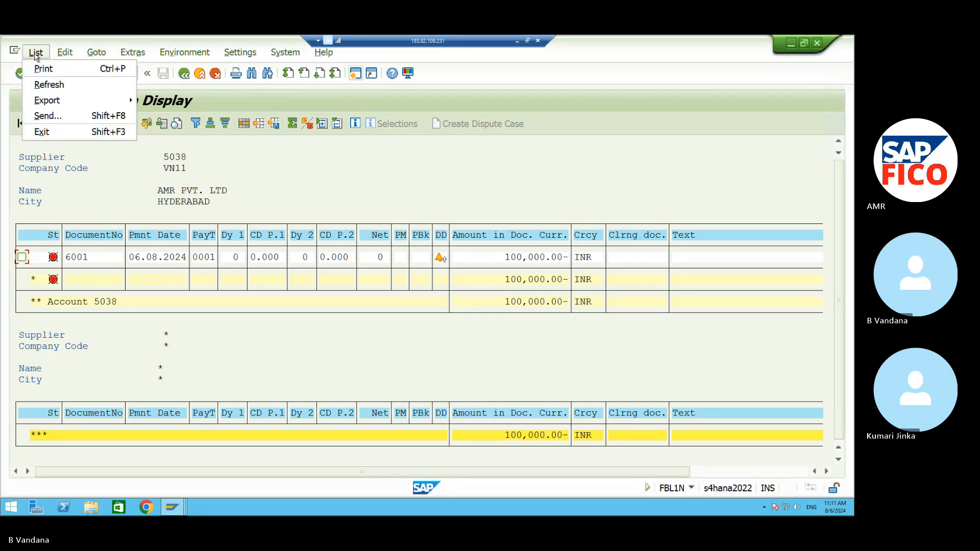
left_click(49, 85)
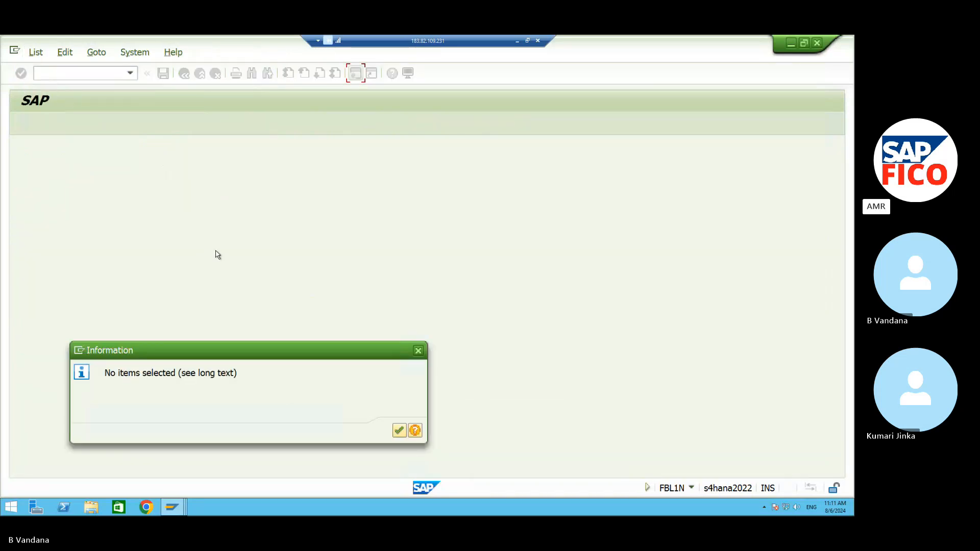
left_click(398, 431)
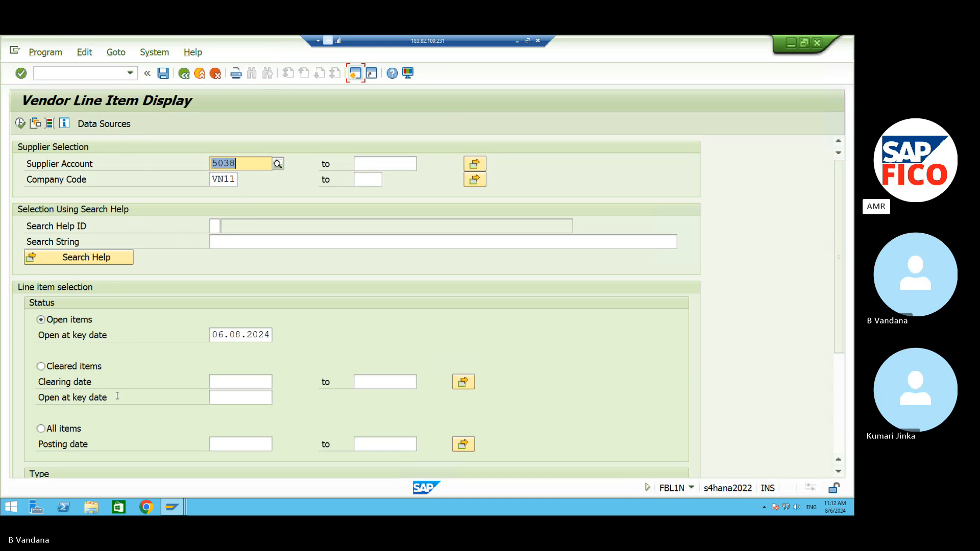
Run FBL1N for supplier 5038's cleared items, showing 6001 and 8001 cleared by 8001 at 0.00 INR.
left_click(41, 366)
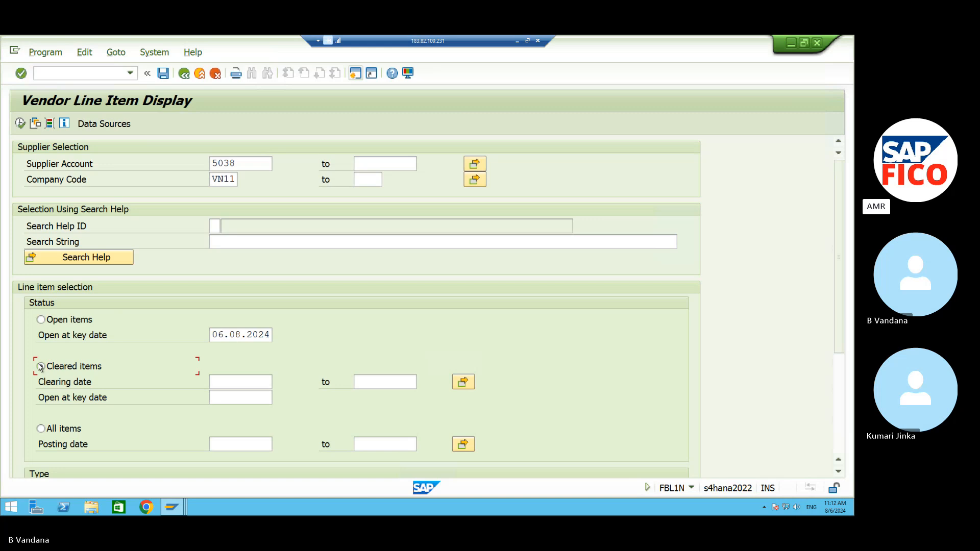
left_click(20, 123)
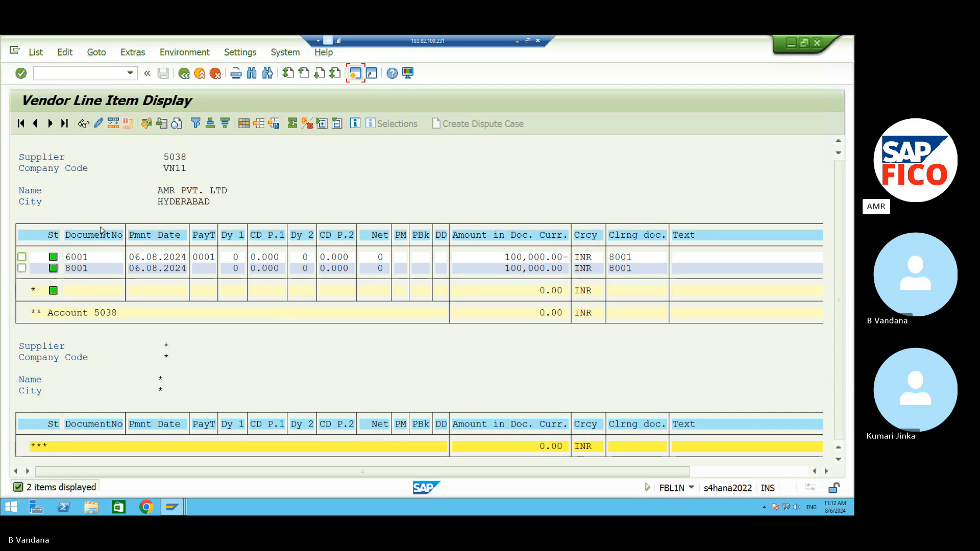
left_click(40, 317)
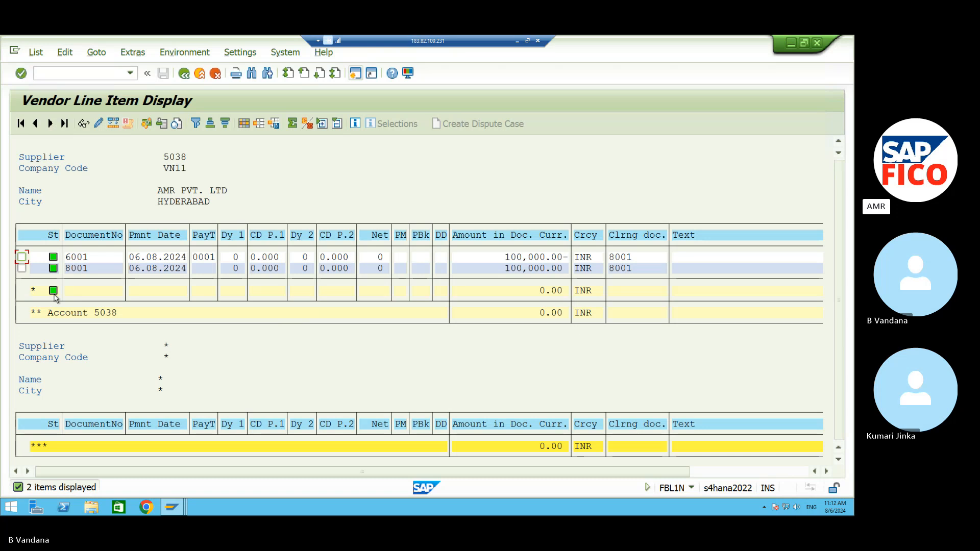
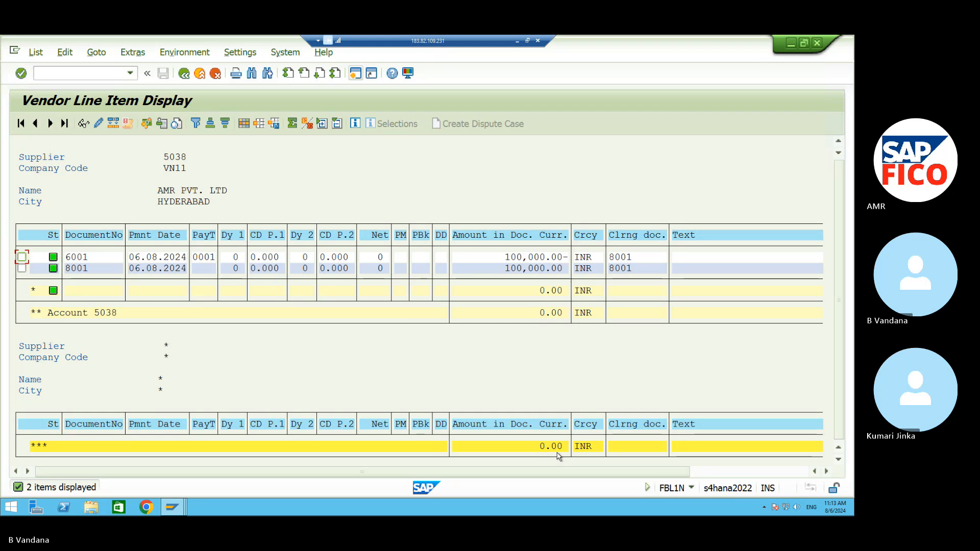
Enter /NFB60 in the SAP command field without running it yet.
left_click(62, 70)
type("/NFB60")
In the notes sheet, type 'Vendor credit memo posting' in A302 and FB65 in H302.
left_click(518, 41)
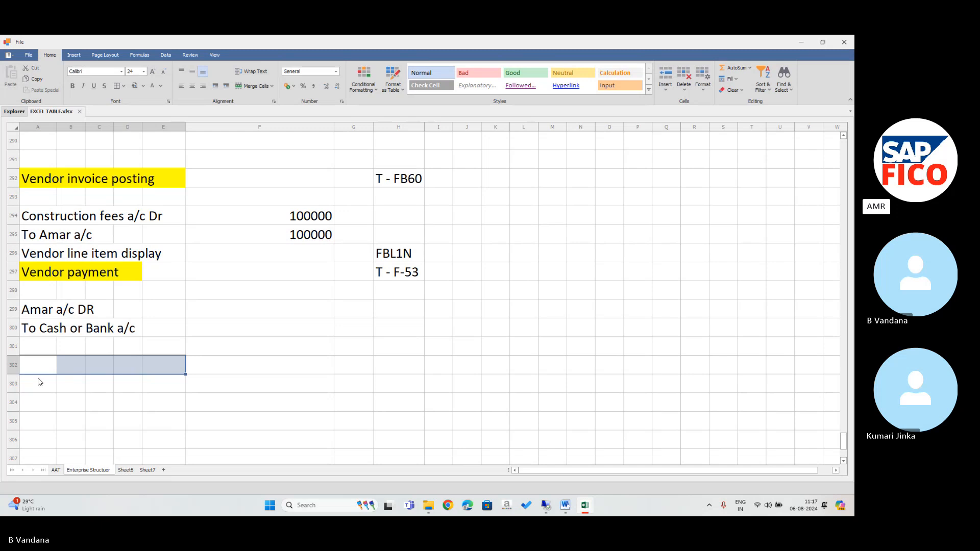
left_click(40, 382)
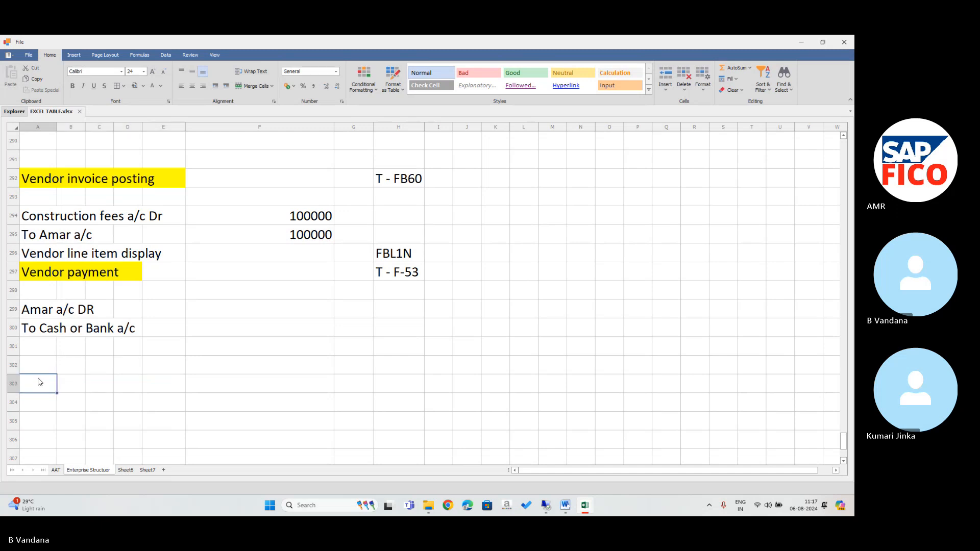
left_click(42, 365)
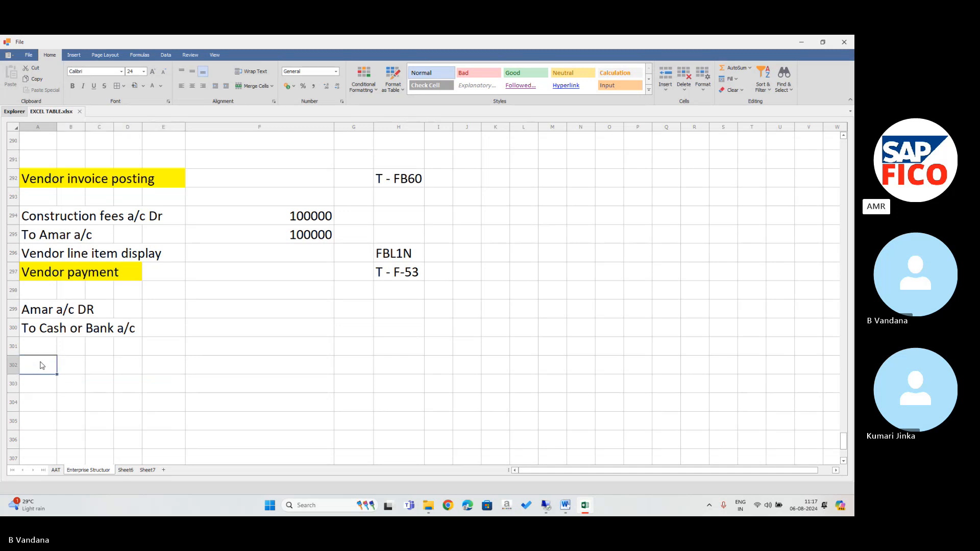
type("V")
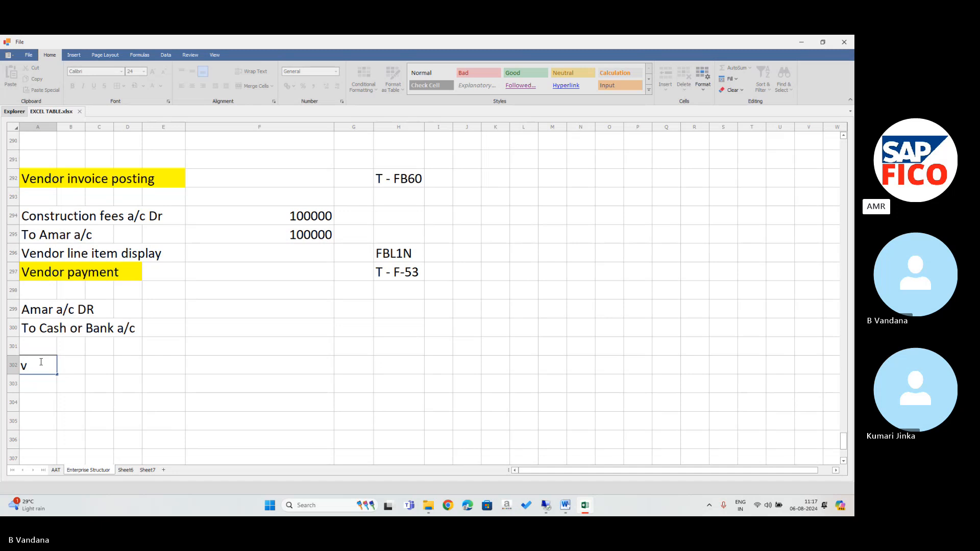
key("BackSpace")
type("Vendor credit me")
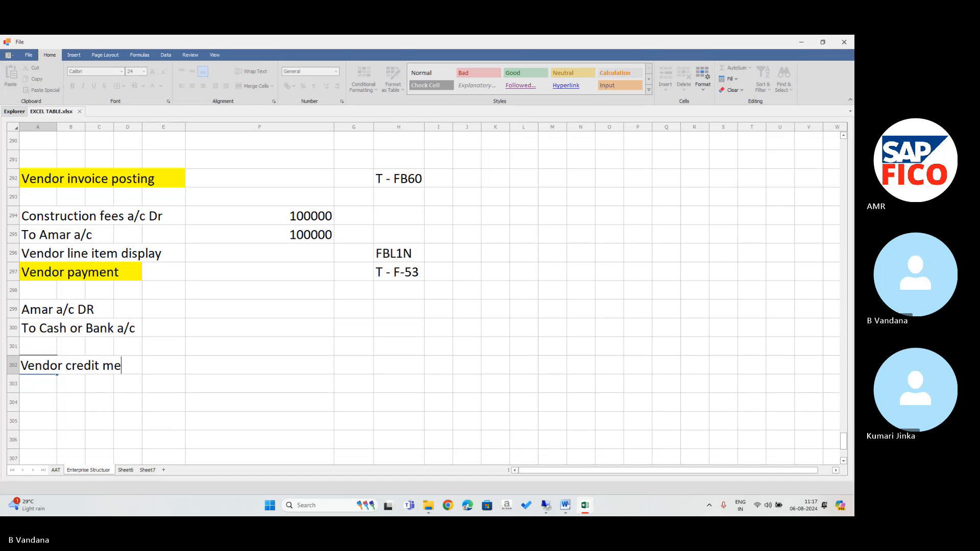
type("mo post")
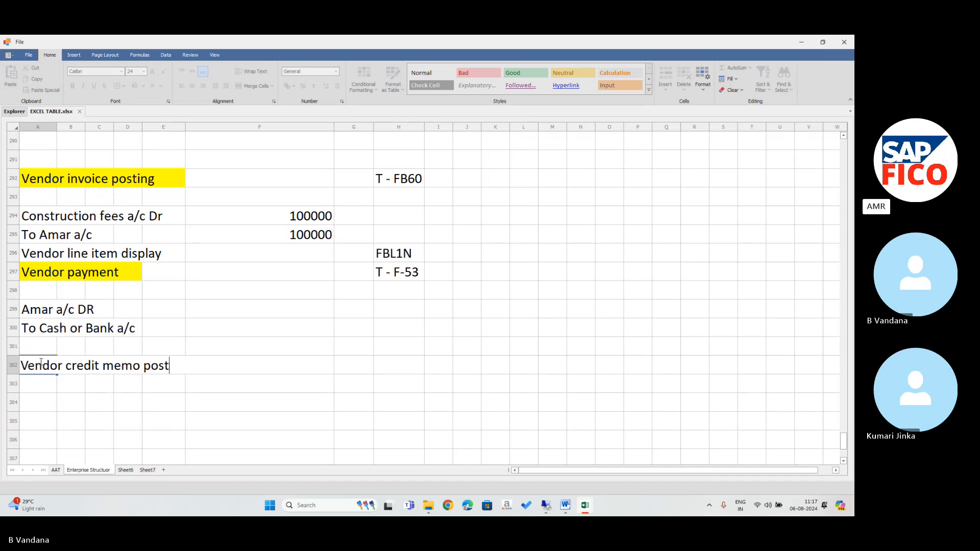
type("ing")
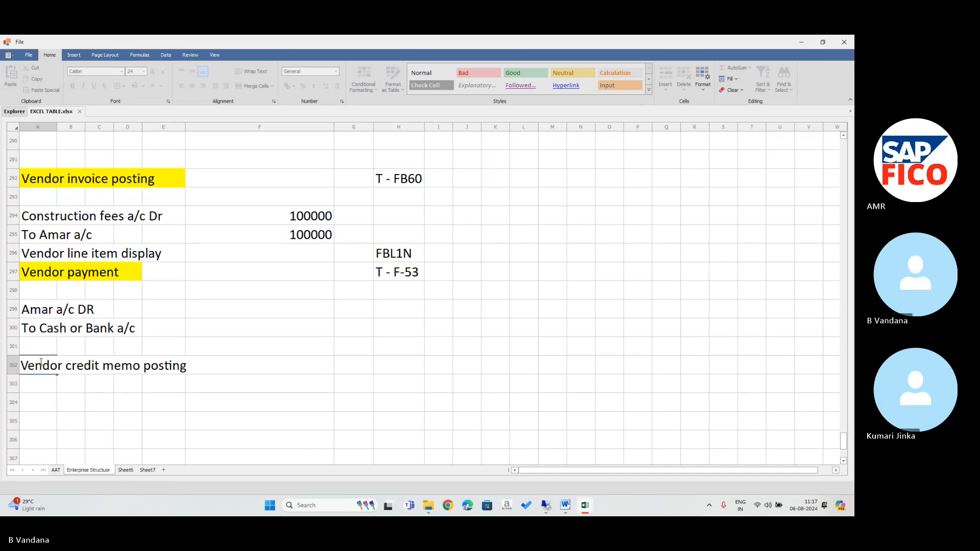
left_click(389, 367)
type("FB65")
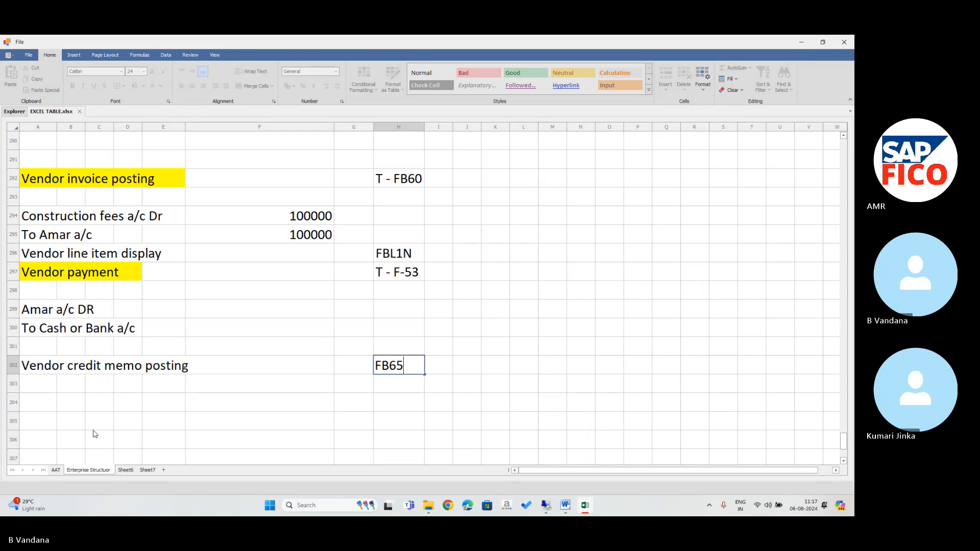
Write the journal lines 'Amar a/c Dr' in A304 and 'To Contract fees a/c' in A305.
left_click(28, 408)
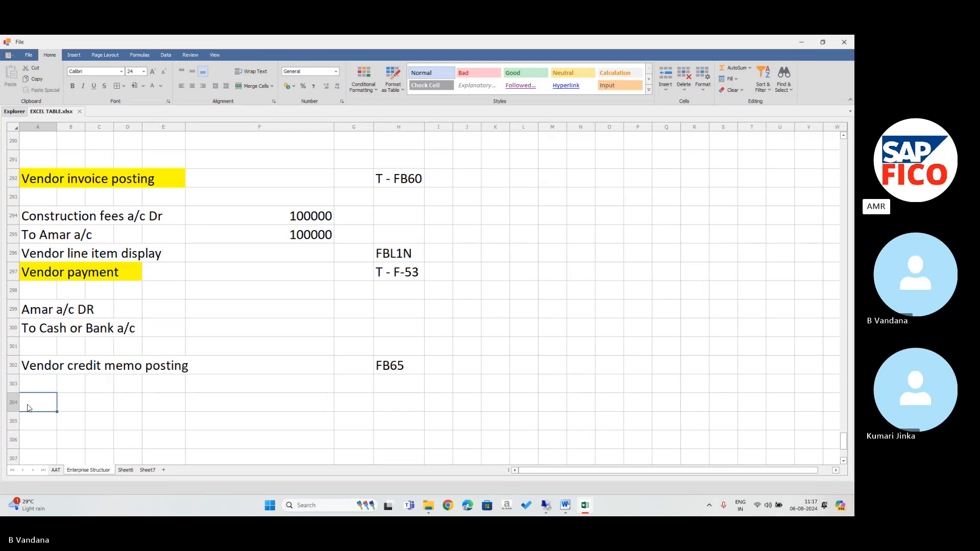
type("a")
key("BackSpace")
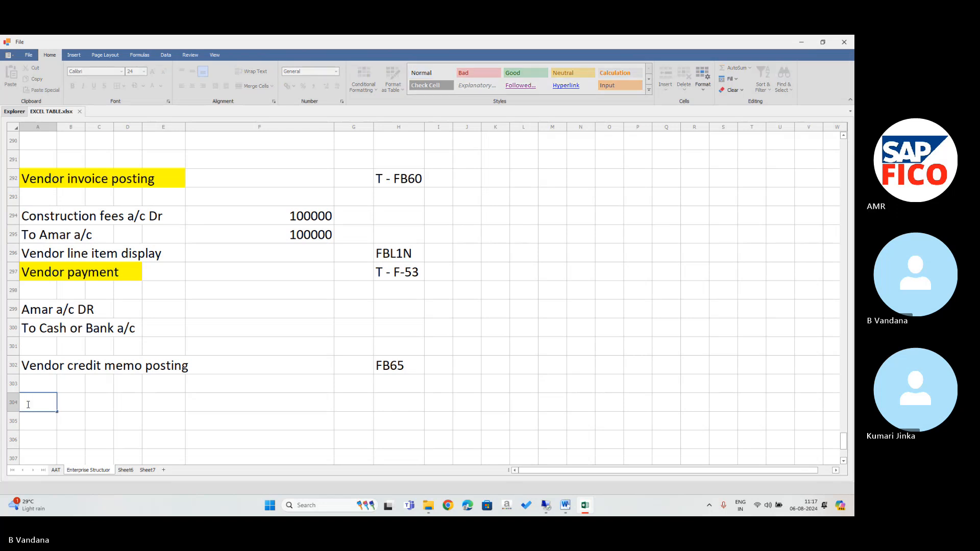
type("a")
key("BackSpace")
type("Ama")
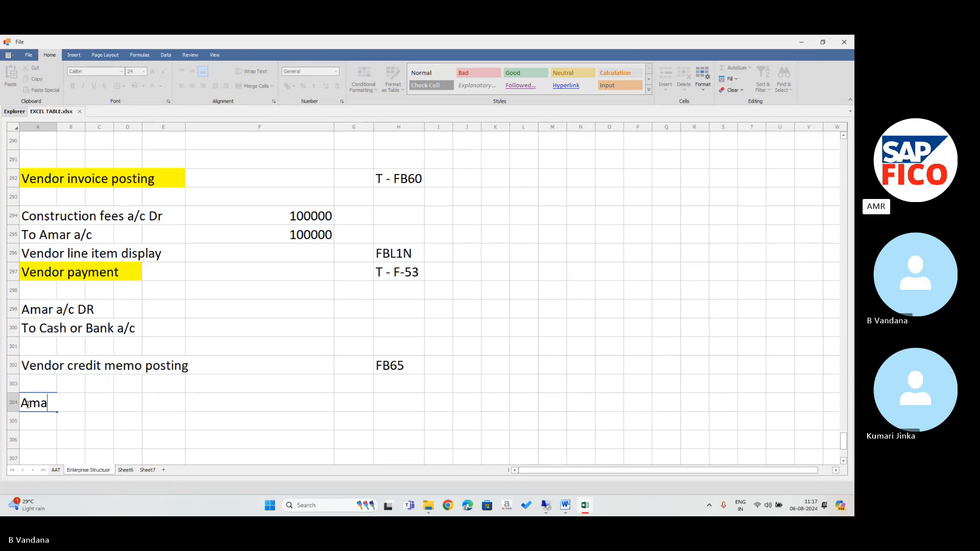
type("r a/c")
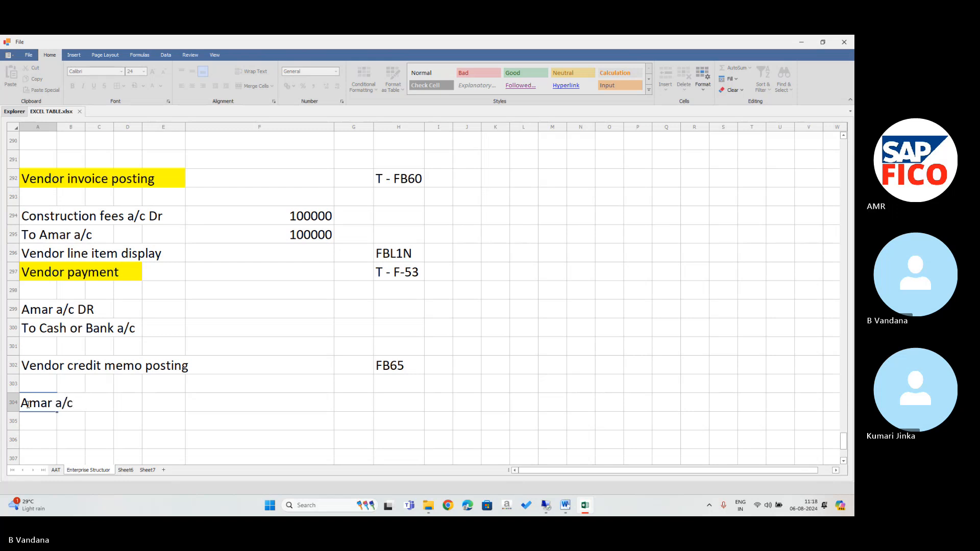
type(" DR")
key("BackSpace")
type("r T")
key("BackSpace")
key("Return")
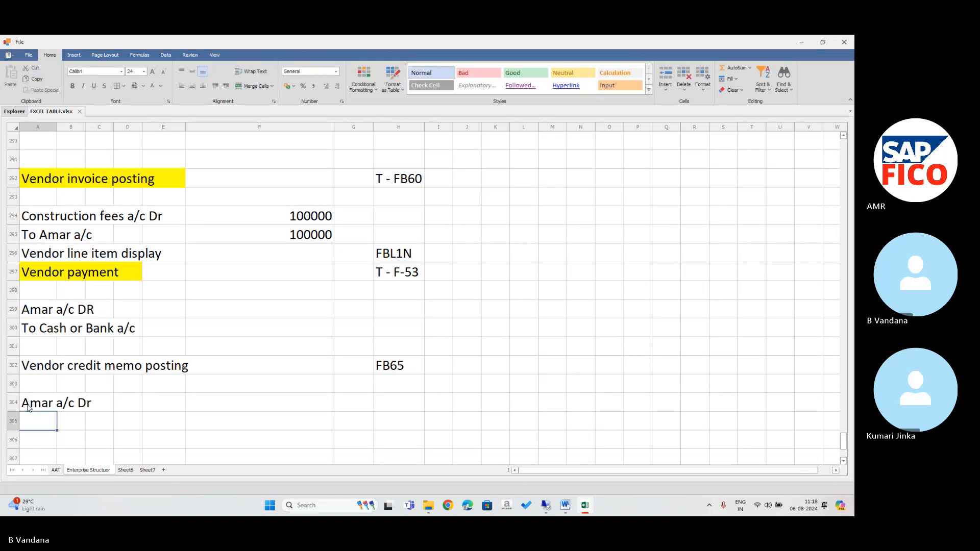
type("To ")
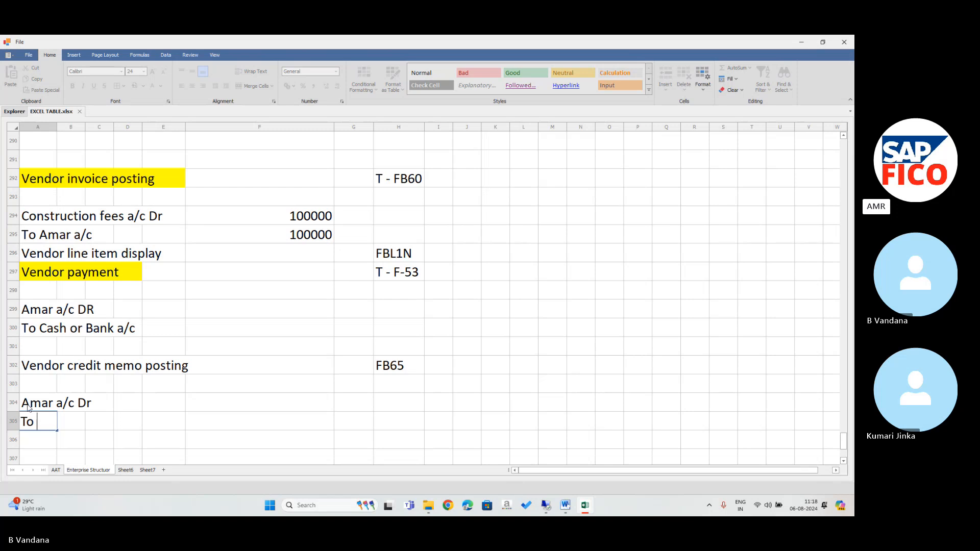
type("Contract fee")
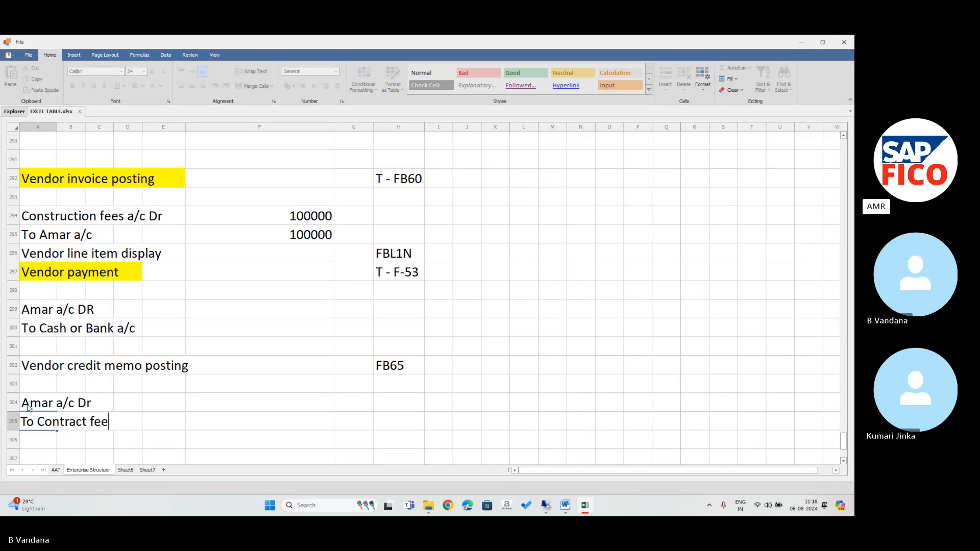
type("s a/c")
Back in SAP, edit the command field to /NF-65 and run it.
left_click(545, 506)
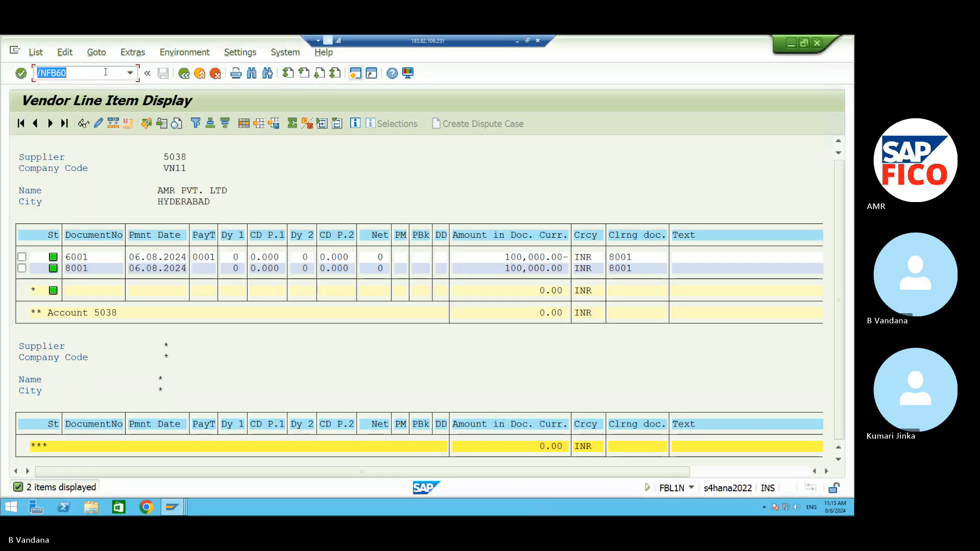
left_click(106, 72)
key("BackSpace")
key("BackSpace")
key("BackSpace")
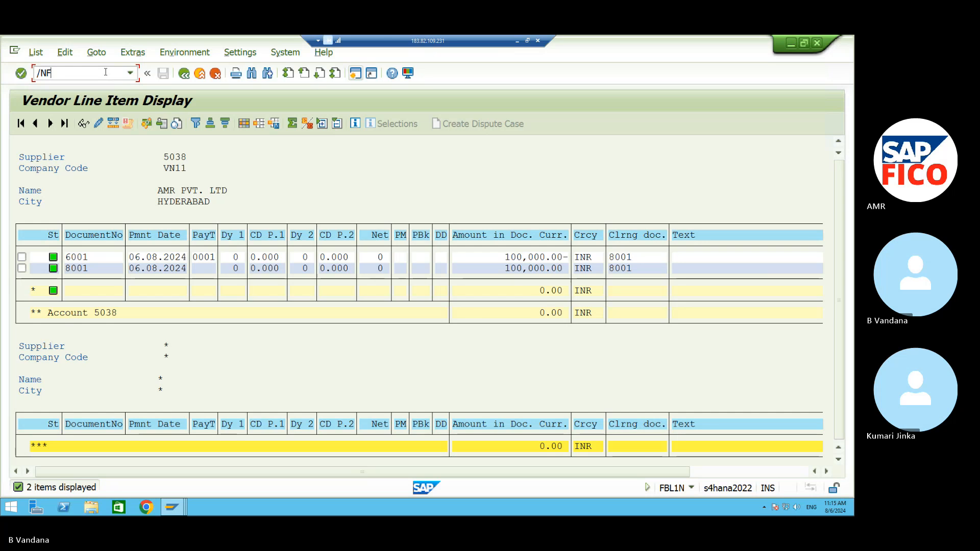
type("-65")
key("Return")
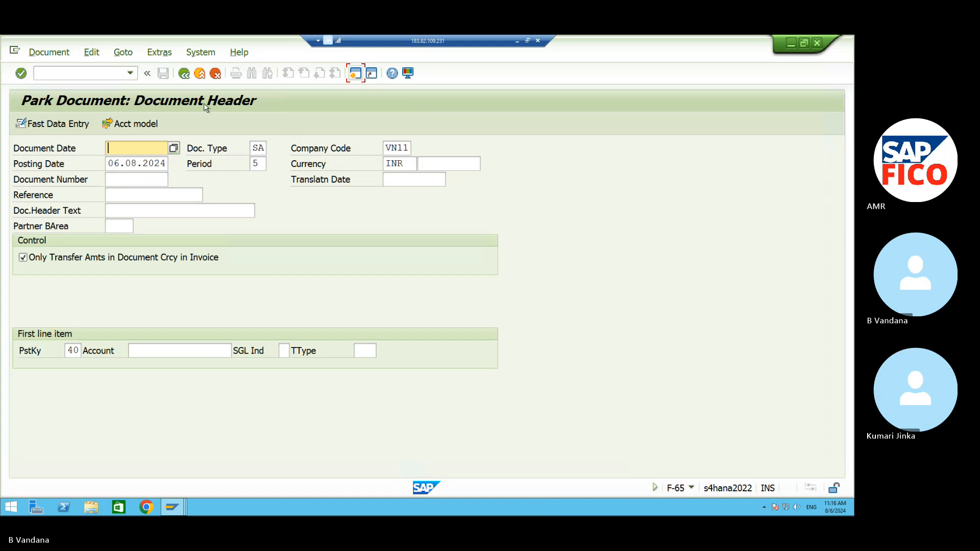
Open a blank Enter Vendor Invoice screen (FB60) for company code VN11.
left_click(114, 73)
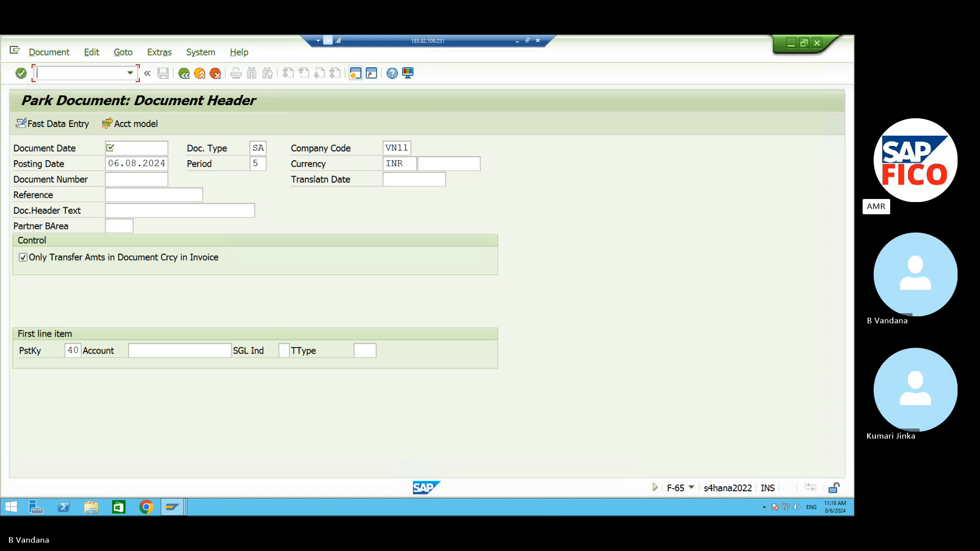
type("/nf")
type("bv0")
key("Return")
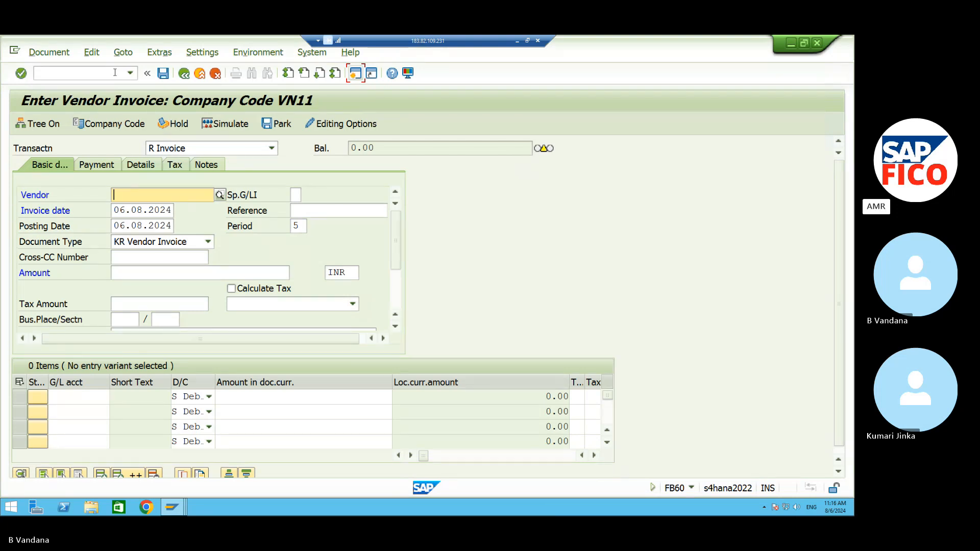
Pick vendor 5038 (AMR PVT. LTD) from the search help and enter amount 100000.
left_click(220, 194)
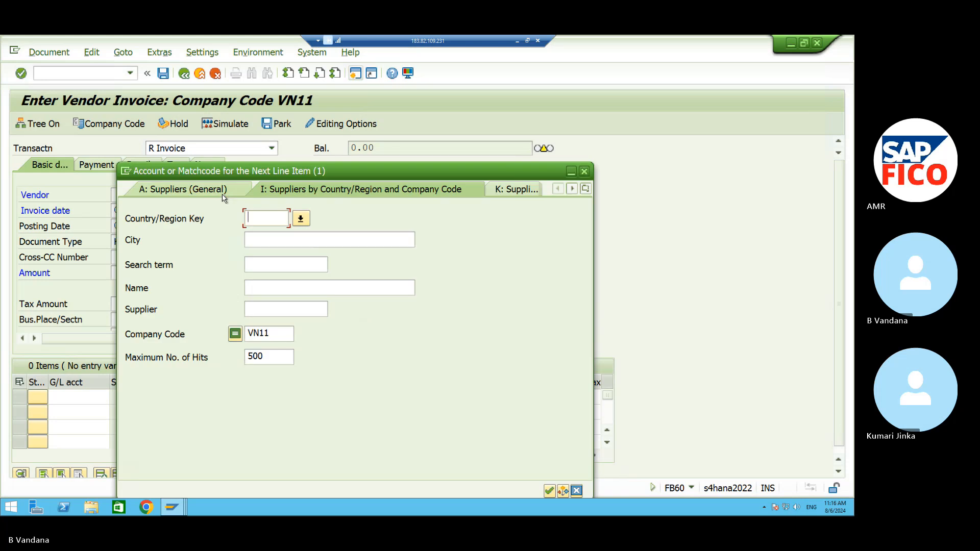
left_click(548, 489)
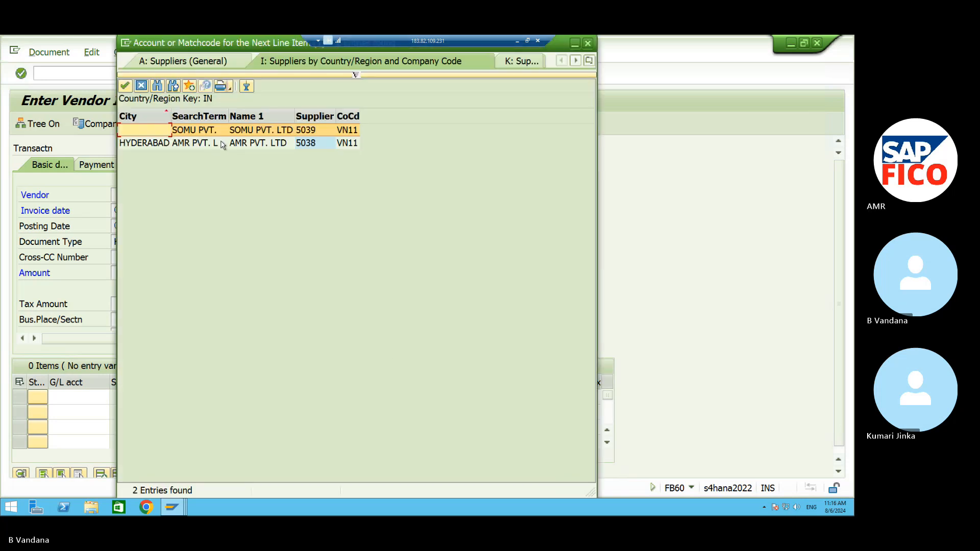
left_click(219, 142)
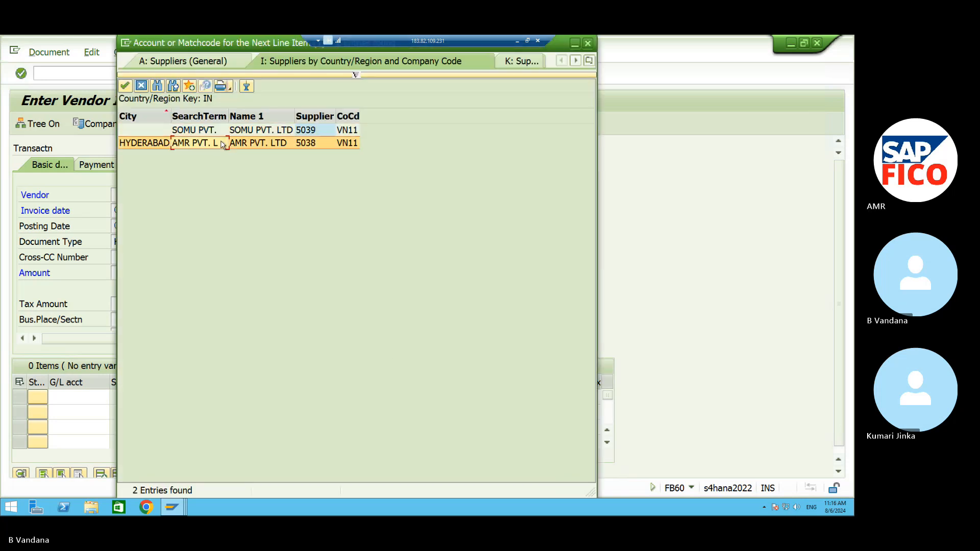
left_click(125, 85)
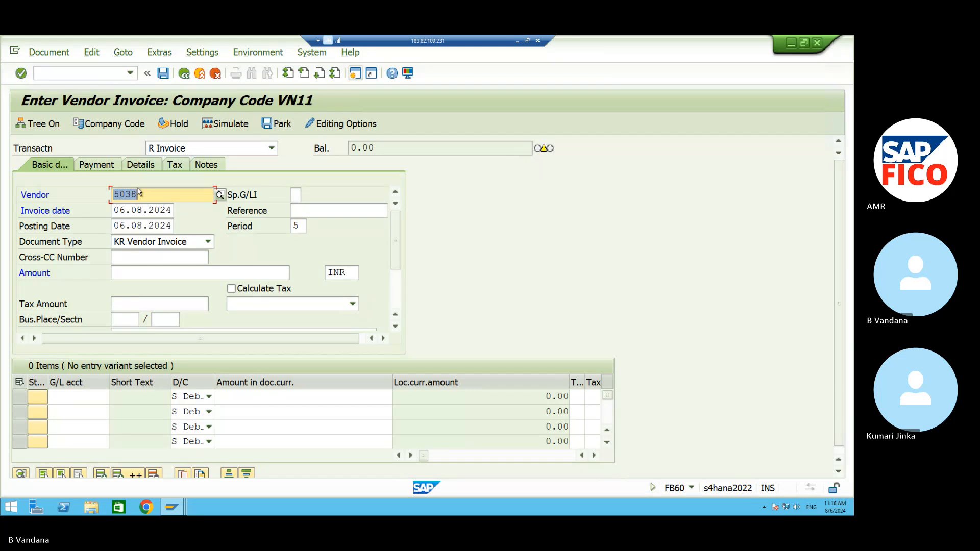
left_click(147, 268)
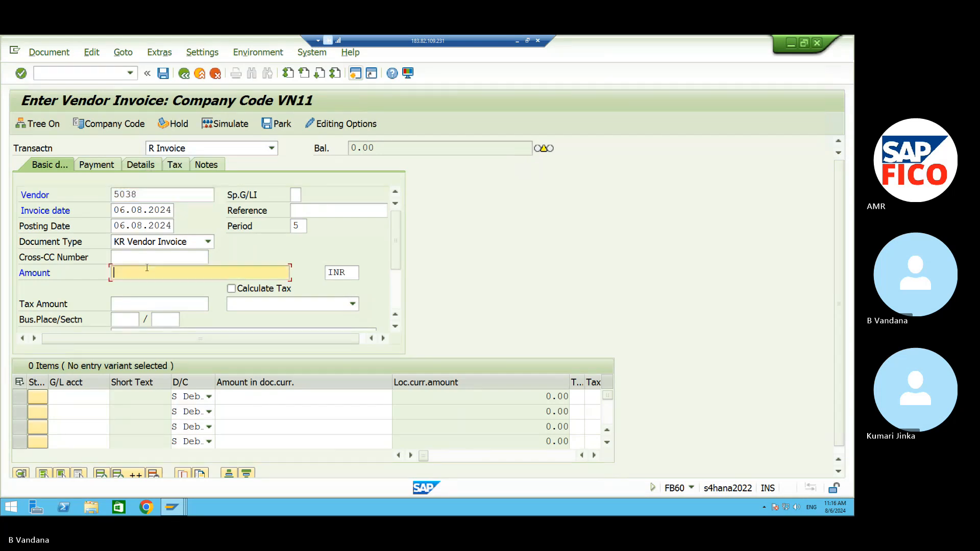
type("100000")
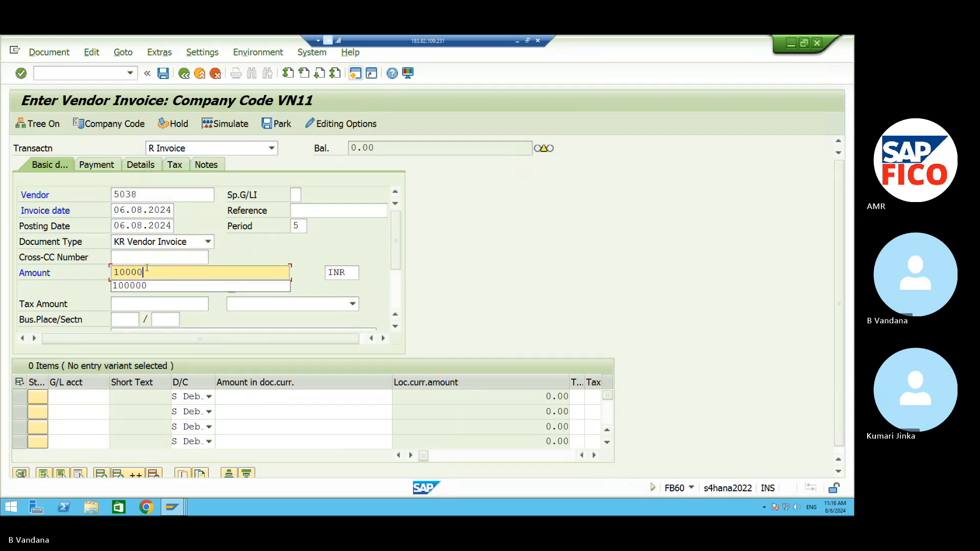
Set the first line item to G/L 440003 CONTRACT FEES with amount 100000.
left_click(83, 397)
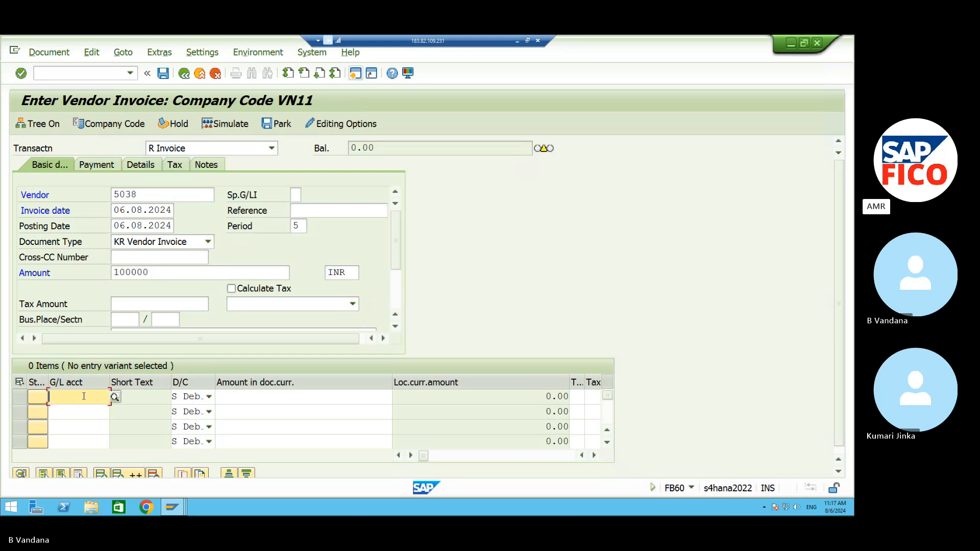
left_click(114, 397)
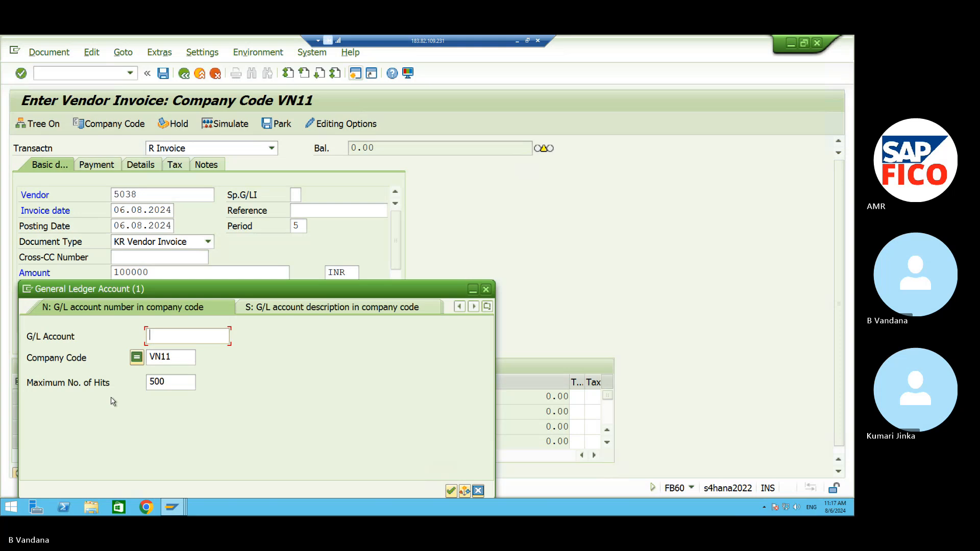
left_click(451, 491)
left_click(176, 259)
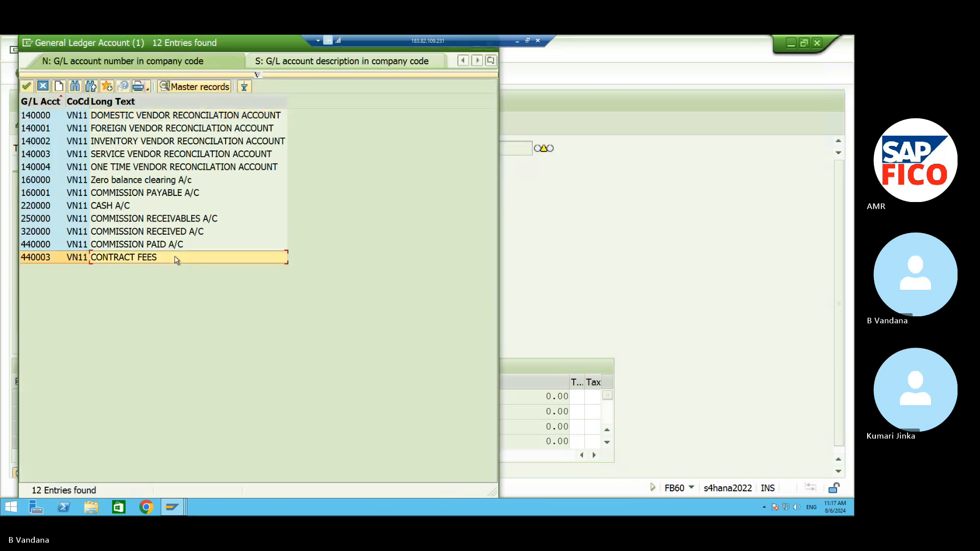
left_click(27, 87)
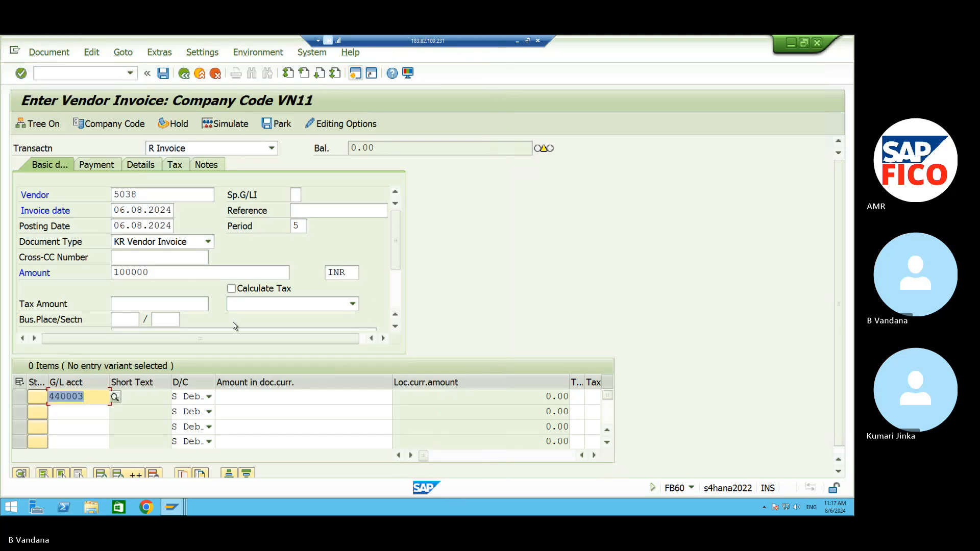
left_click(238, 399)
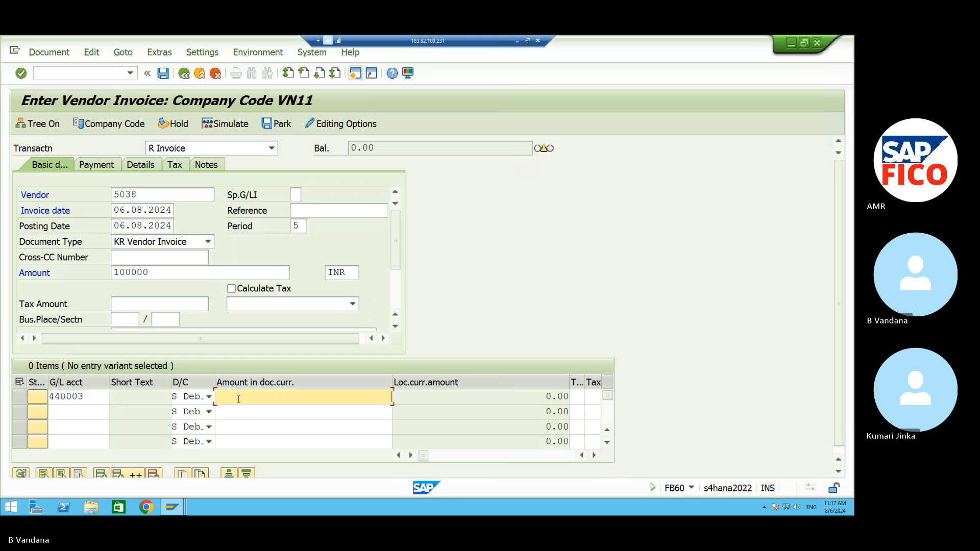
type("100000")
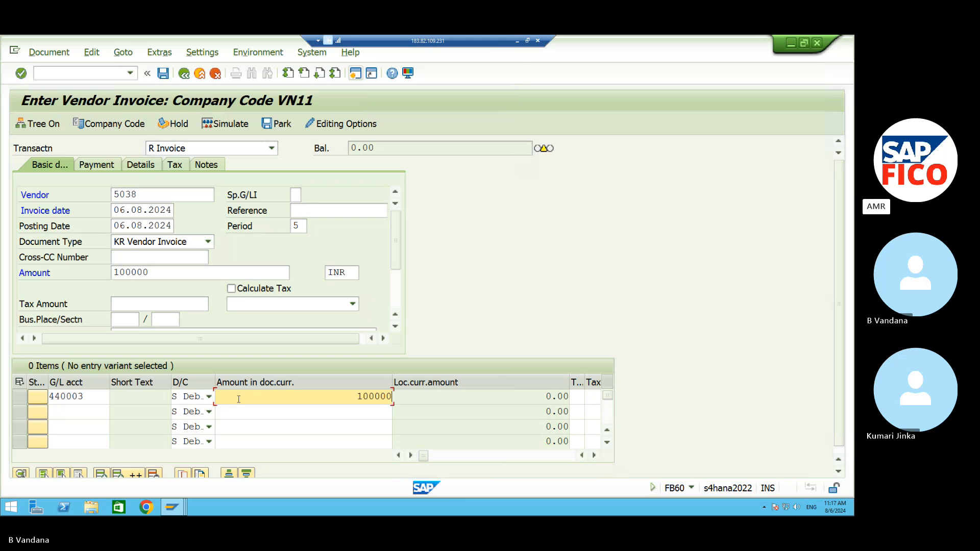
type("0")
key("BackSpace")
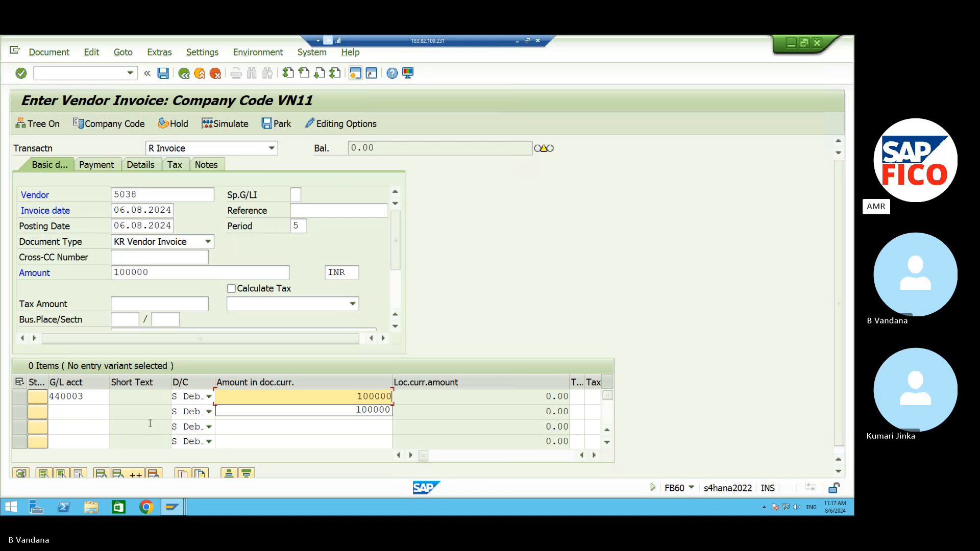
Enter TEXT as the line item's text.
left_click(410, 456)
left_click(410, 456)
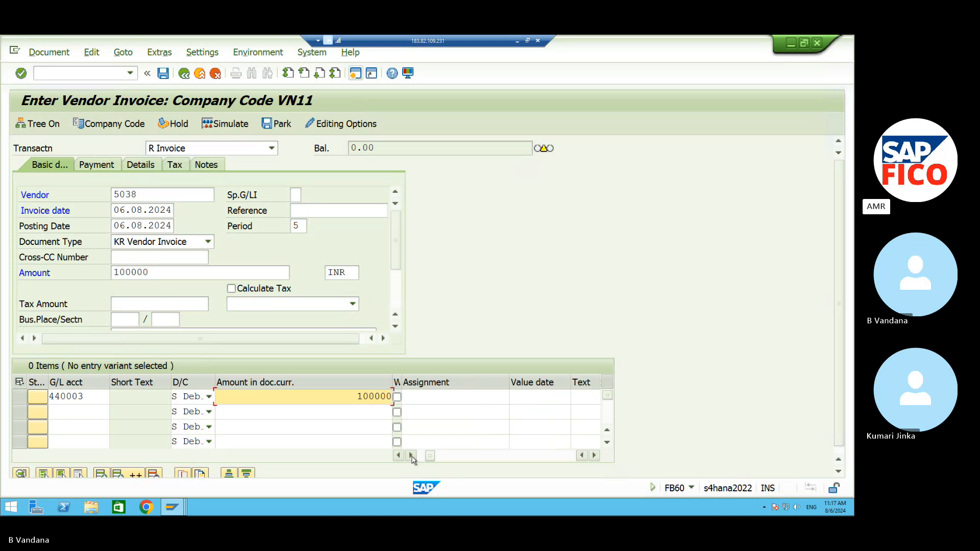
left_click(411, 455)
left_click(411, 456)
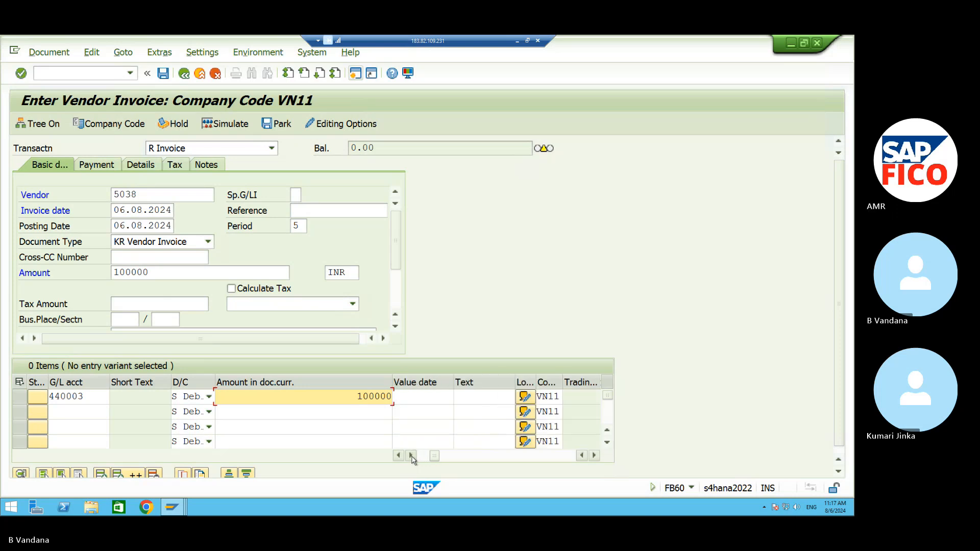
left_click(482, 395)
type("text")
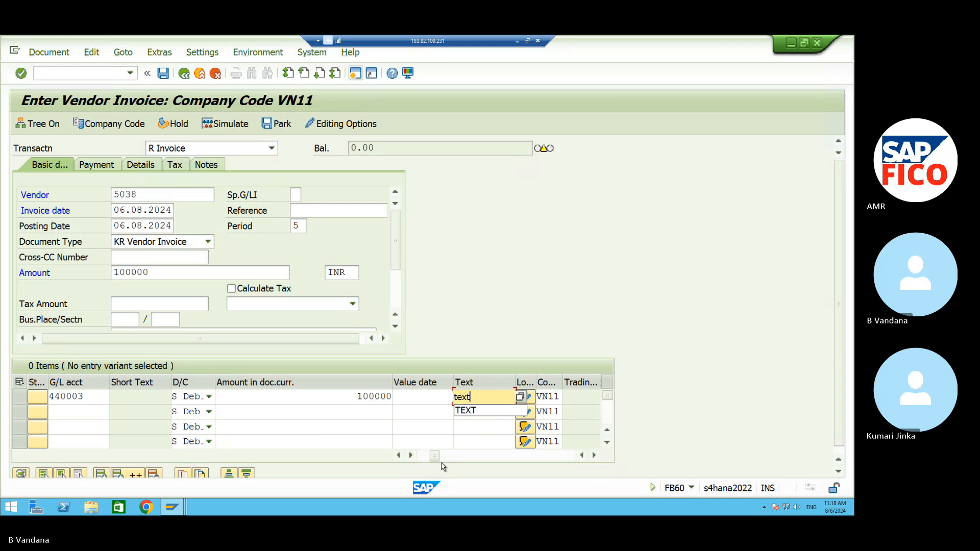
left_click(487, 410)
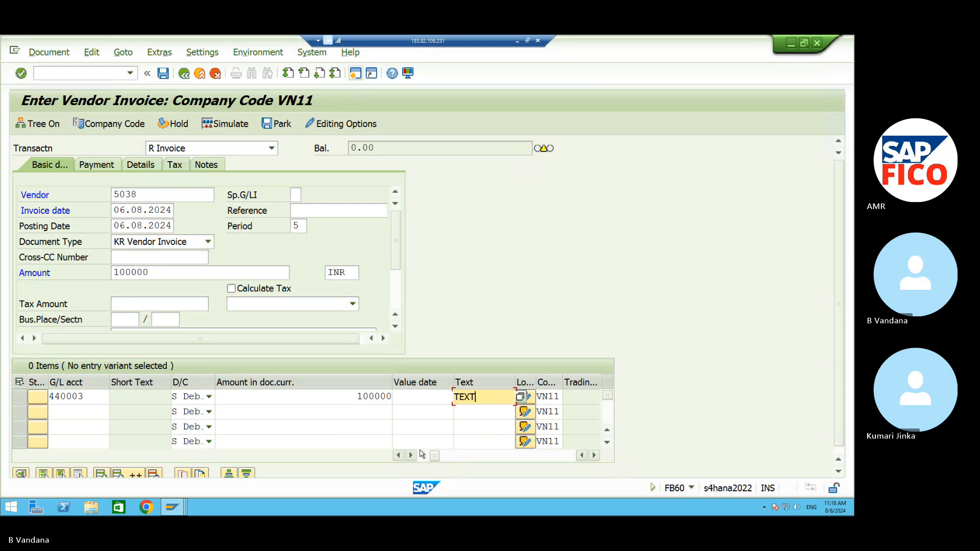
Assign business area VAHB and cost center VNFC to the line, then validate it.
left_click(410, 455)
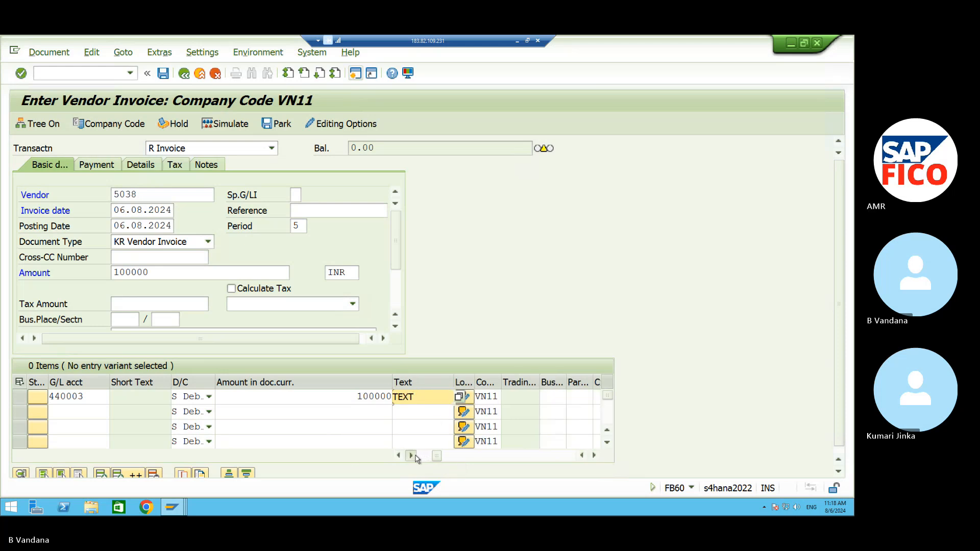
left_click(411, 455)
left_click(496, 398)
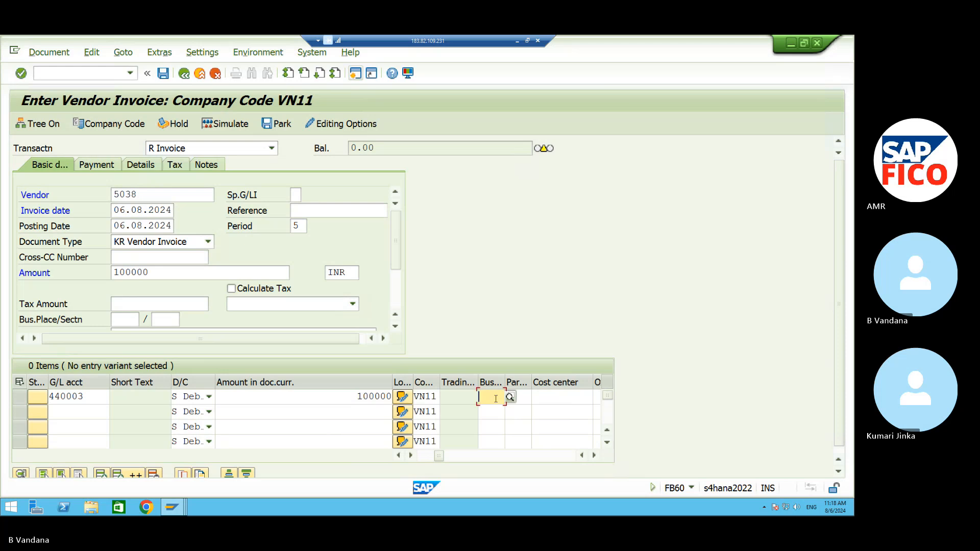
type("vahb")
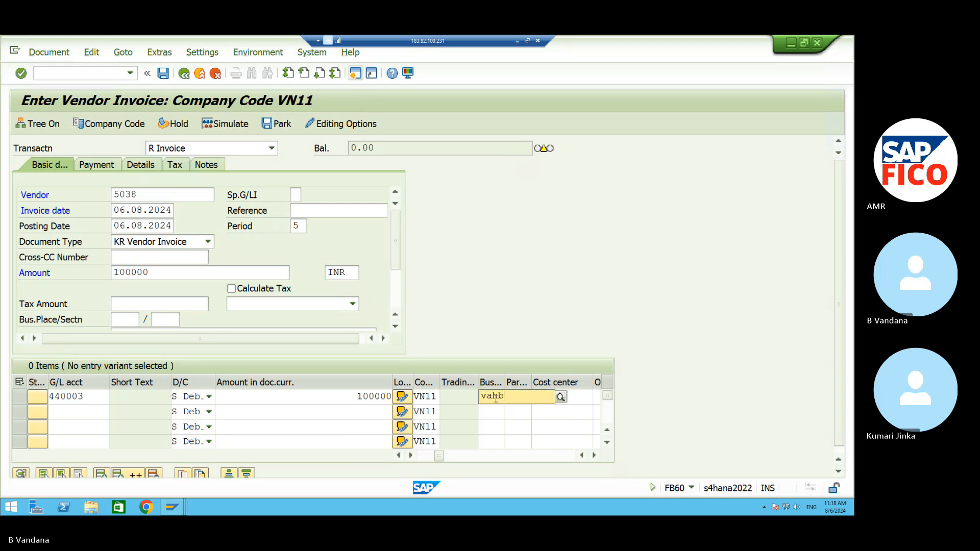
key("BackSpace")
key("BackSpace")
key("BackSpace")
key("BackSpace")
type("vahb")
key("BackSpace")
key("BackSpace")
key("BackSpace")
key("BackSpace")
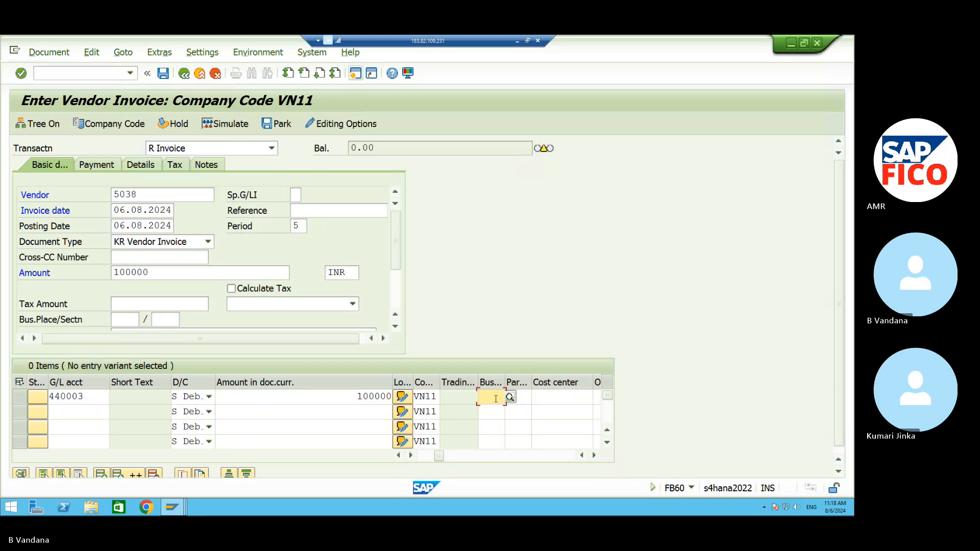
type("VA")
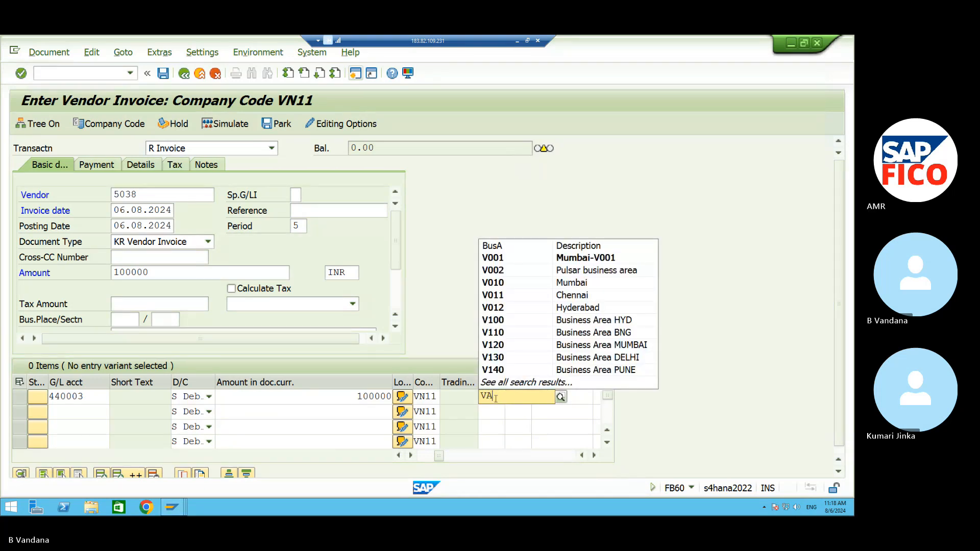
type("HB")
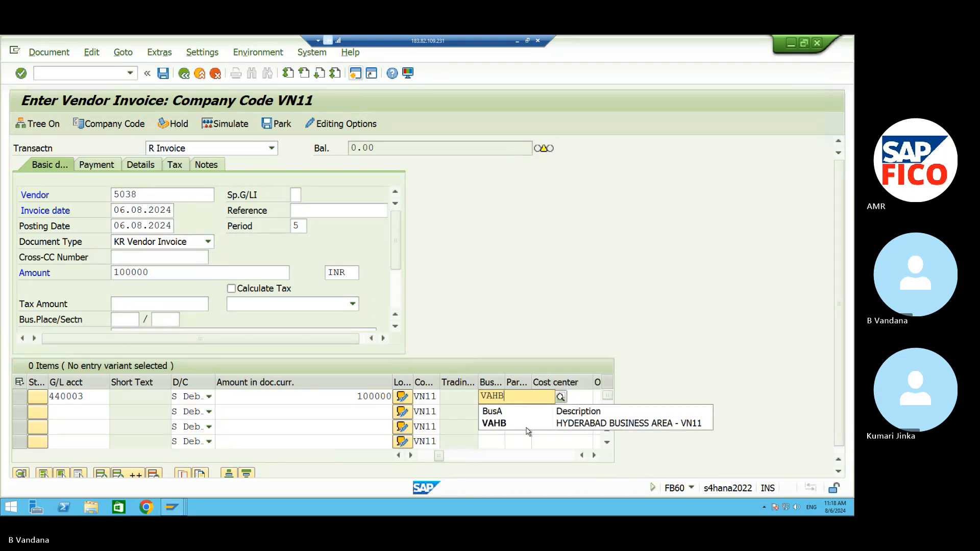
left_click(525, 428)
left_click(562, 396)
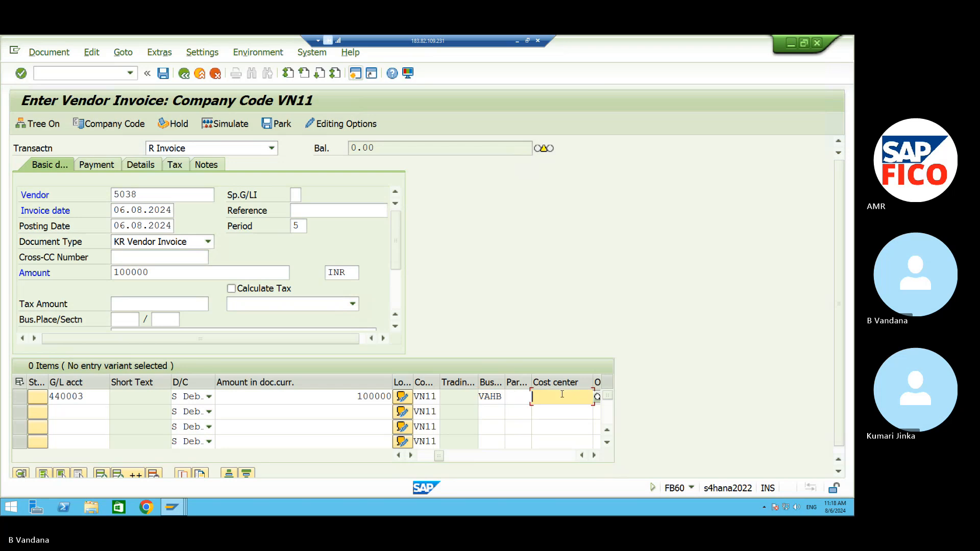
type("VNFC")
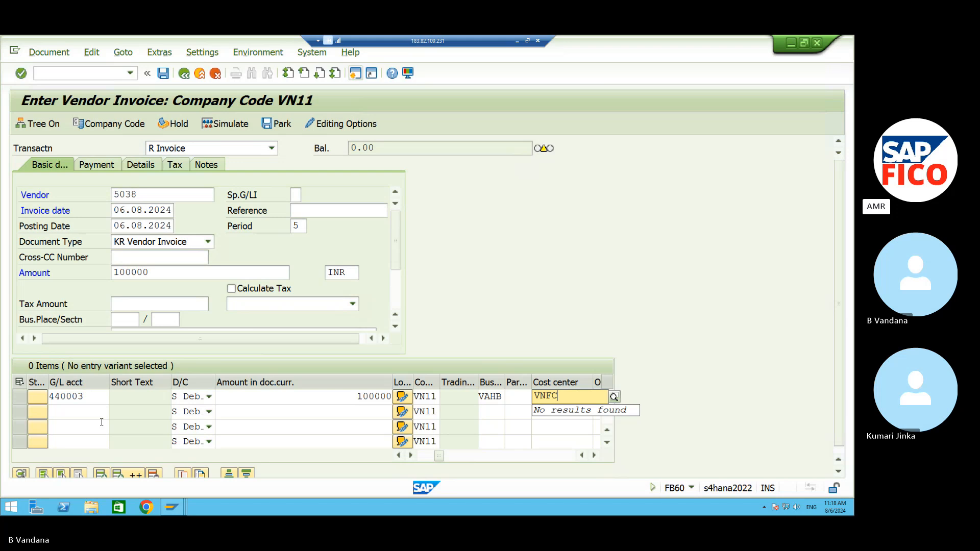
key("BackSpace")
key("BackSpace")
key("BackSpace")
key("BackSpace")
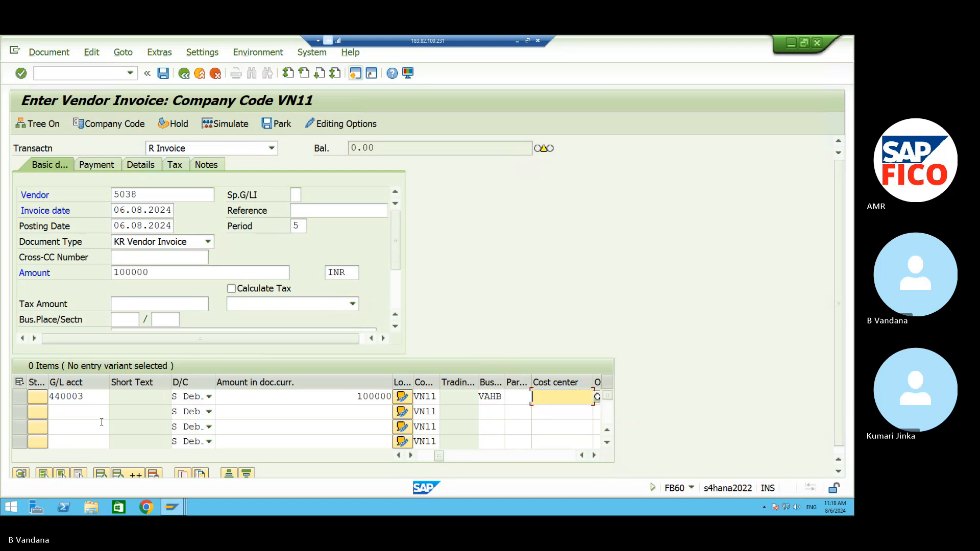
type("VN")
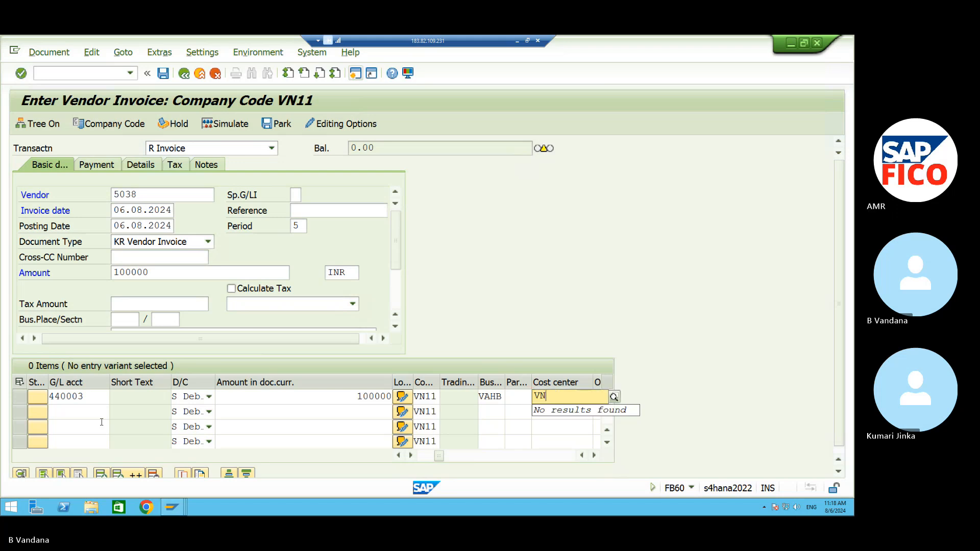
type("FC")
key("Return")
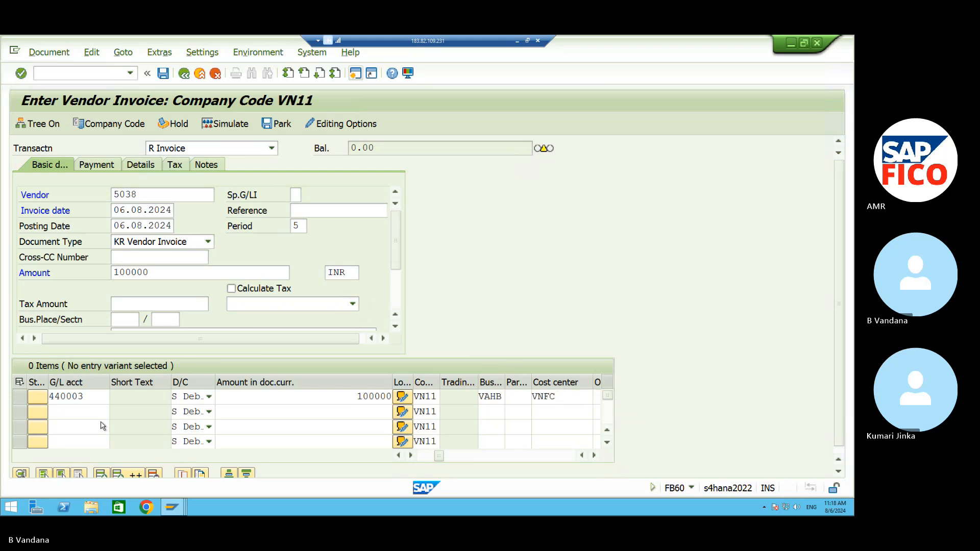
Simulate the invoice and post it as document 6002 in company code VN11.
left_click(225, 124)
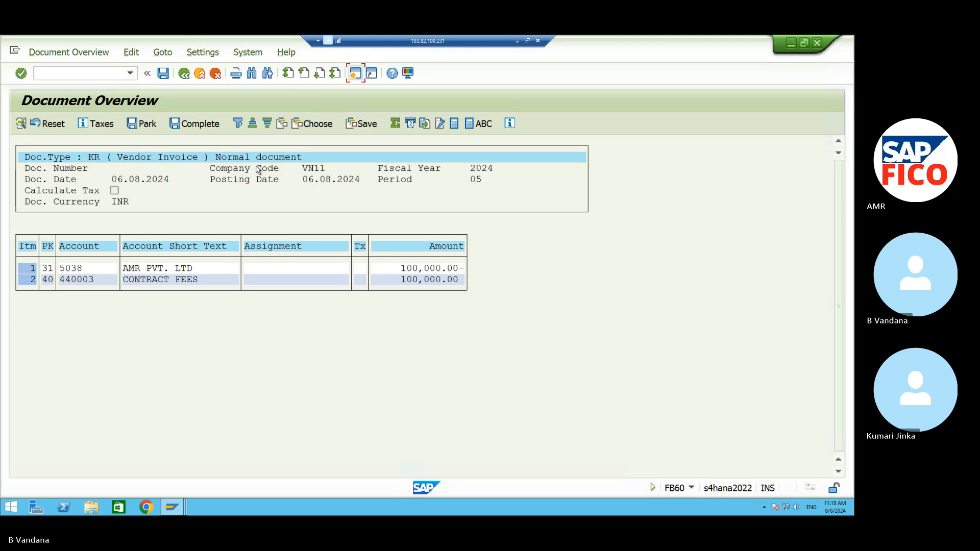
left_click(163, 74)
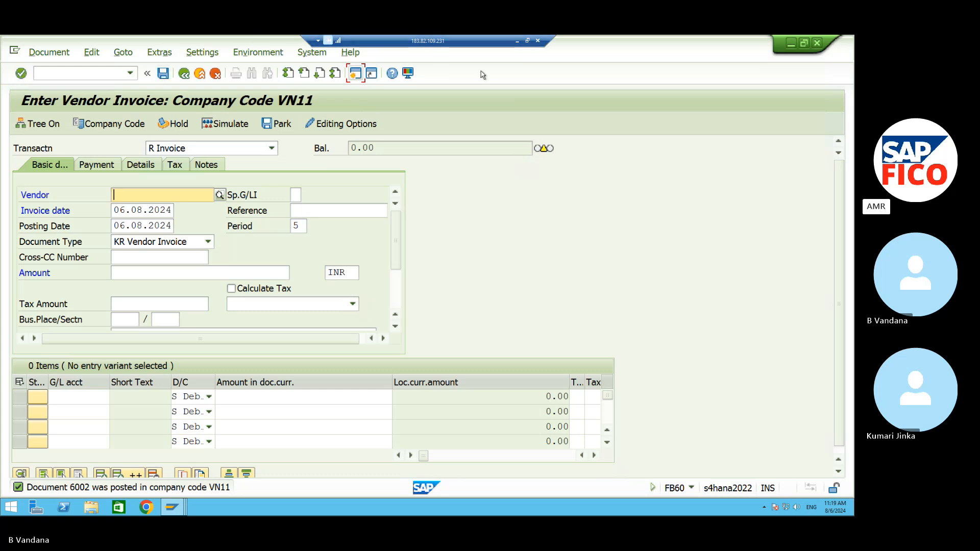
Run FBL1N showing supplier 5038's open item 6002 for 100,000.00- INR, then open a new session.
left_click(118, 73)
type("/N")
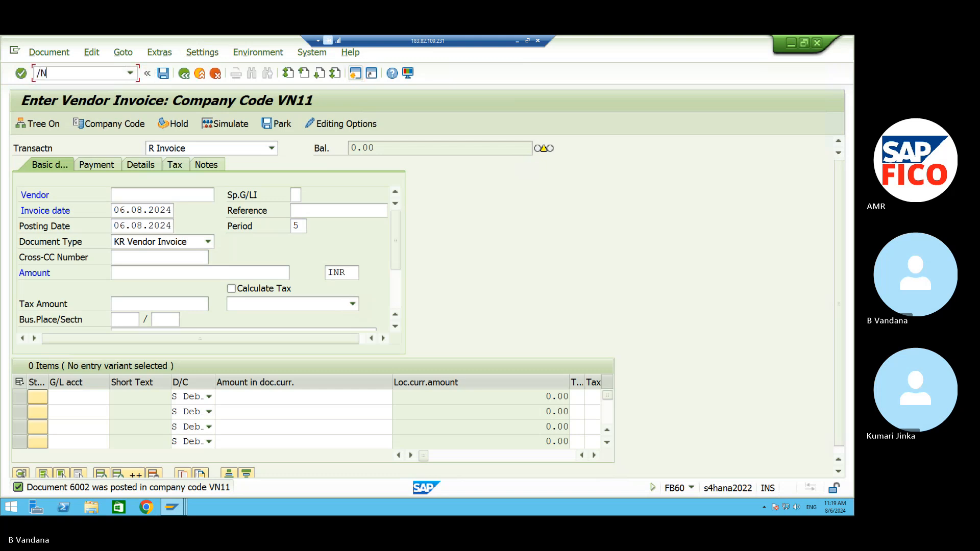
type("FBL1N")
key("Return")
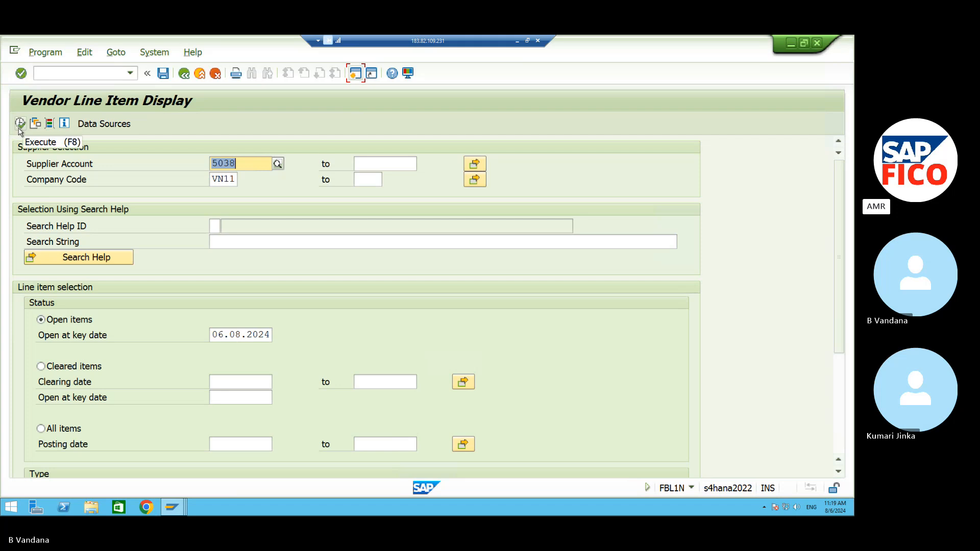
left_click(20, 123)
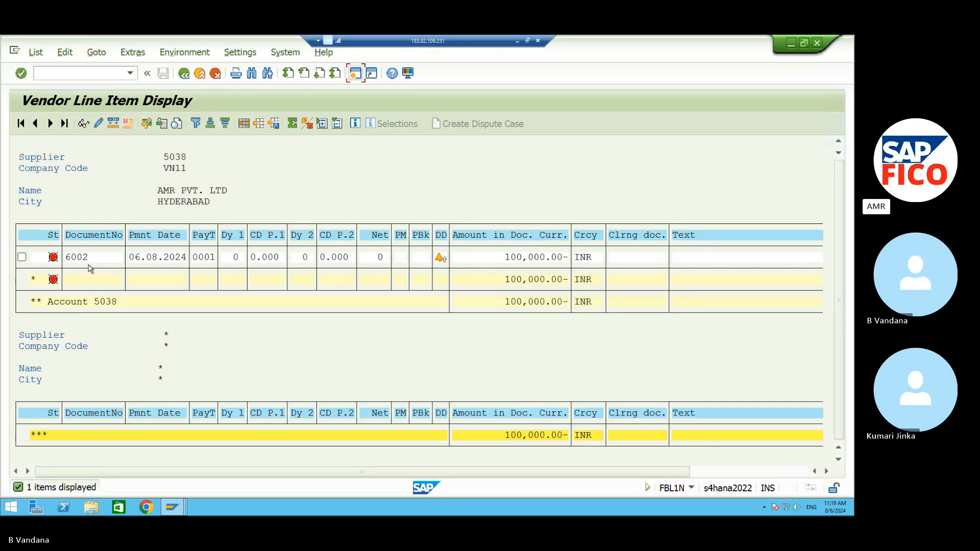
left_click(354, 74)
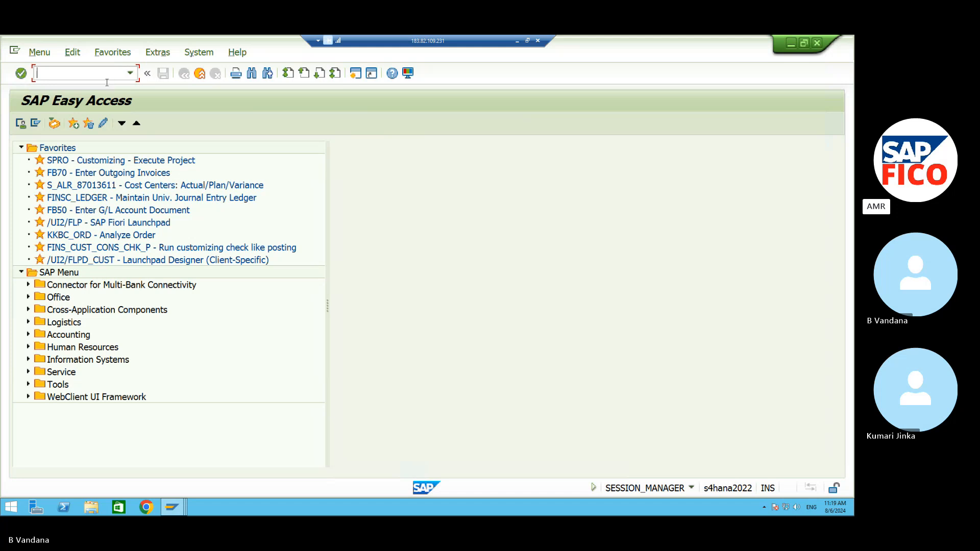
Start F-53 outgoing payment and set the document date to 06.08.2024.
type("/NF")
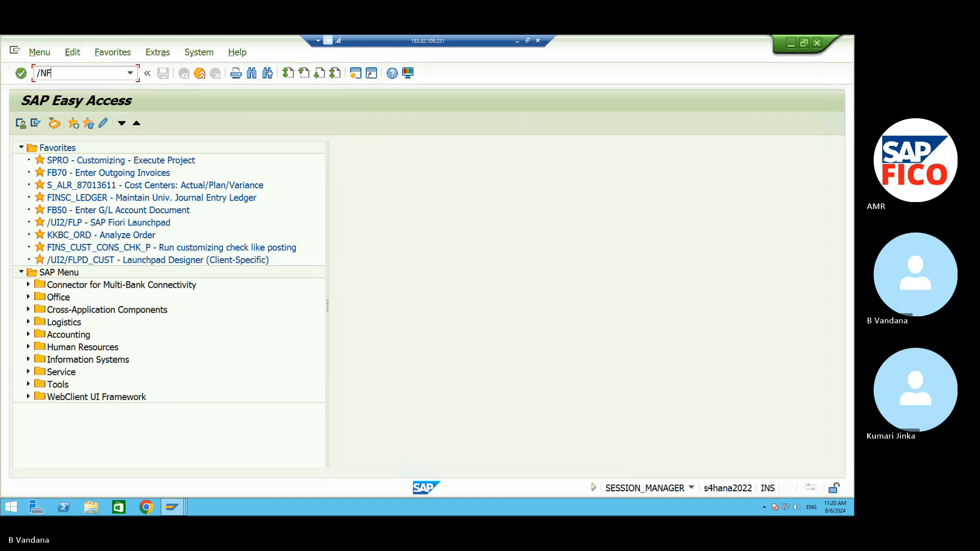
type("-53")
key("Return")
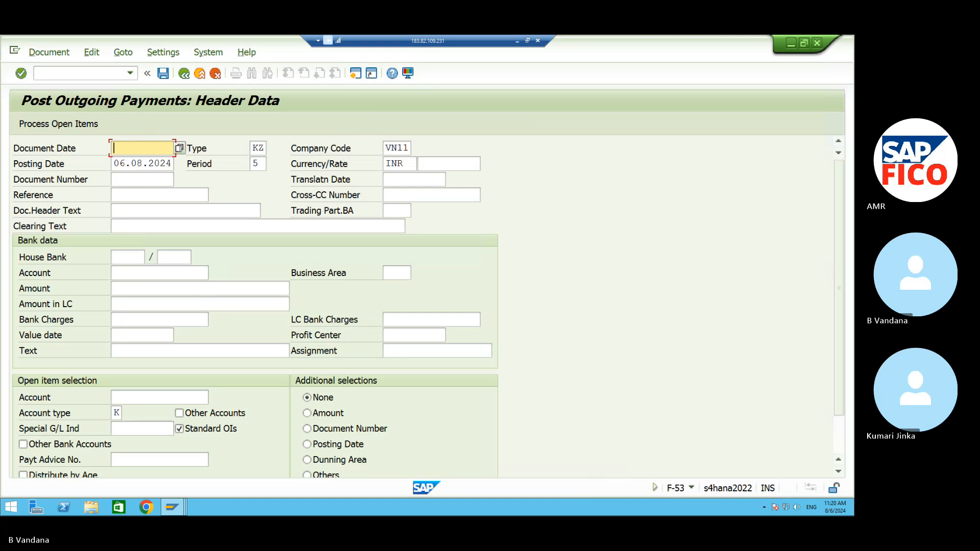
left_click(181, 148)
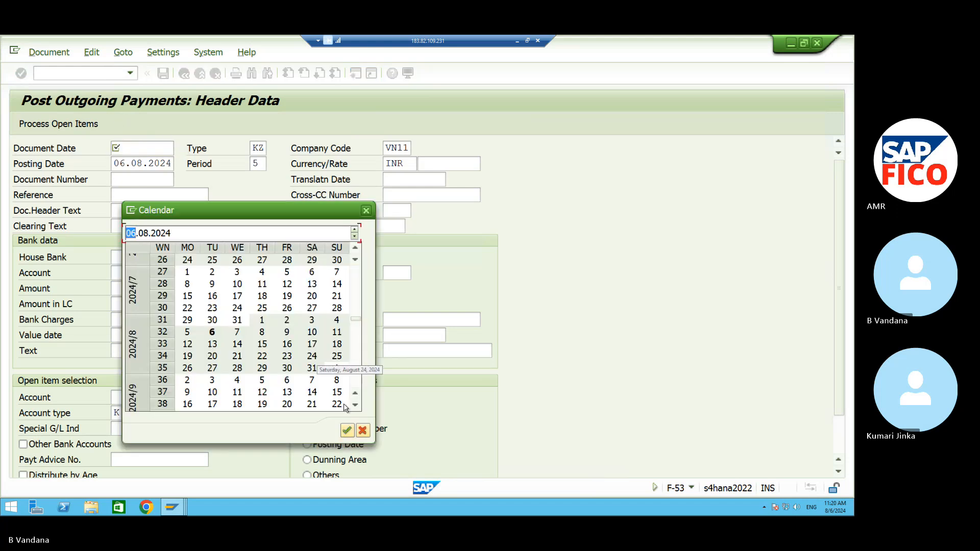
left_click(346, 431)
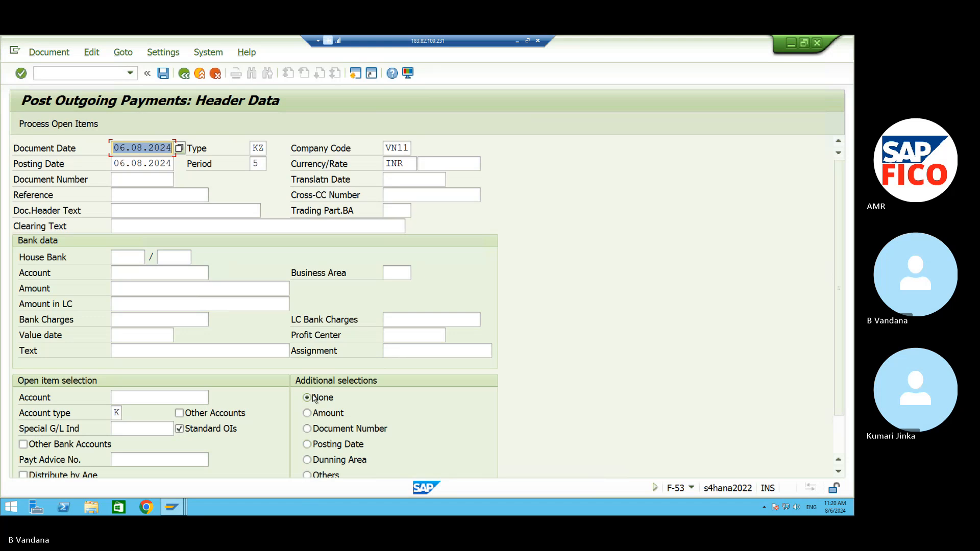
Set the bank account to 220000 CASH A/C and the payment amount to 75000.
left_click(128, 287)
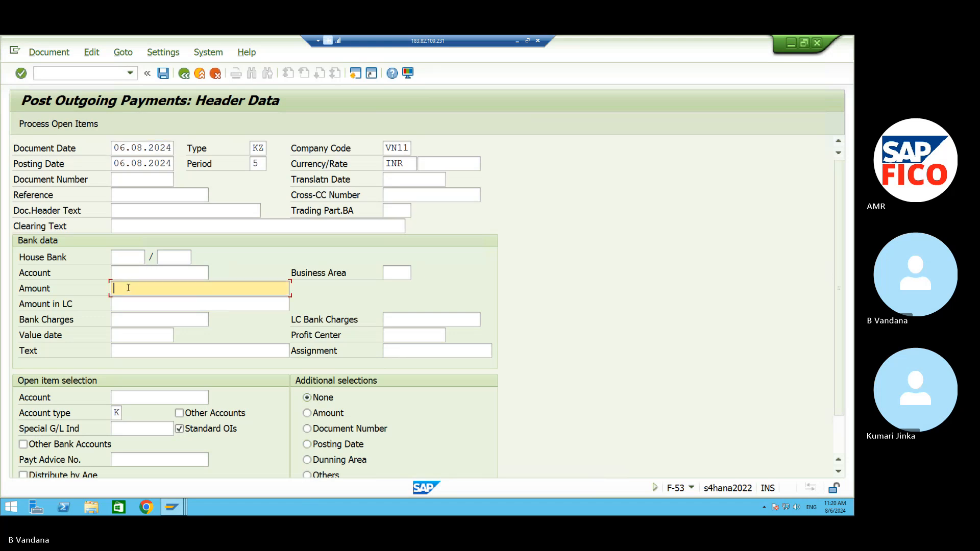
left_click(132, 274)
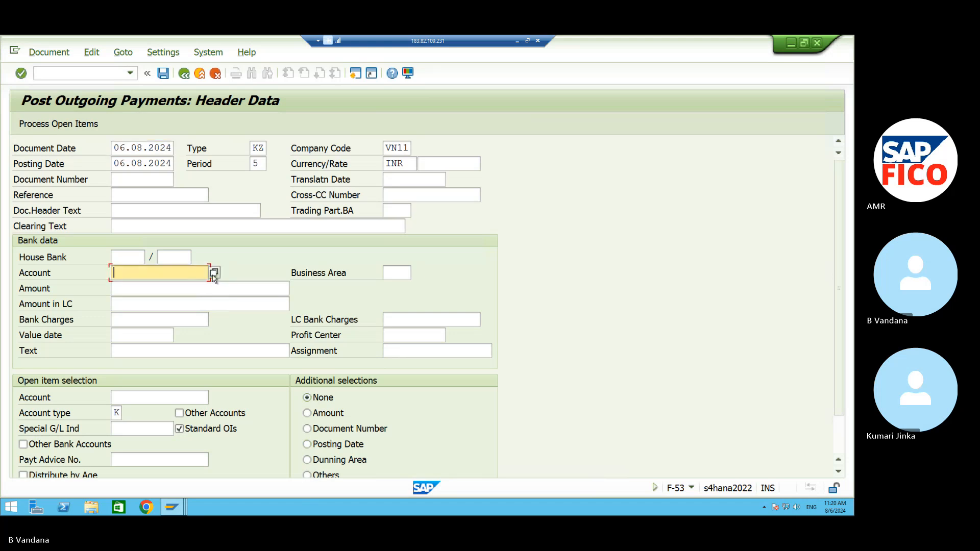
left_click(212, 274)
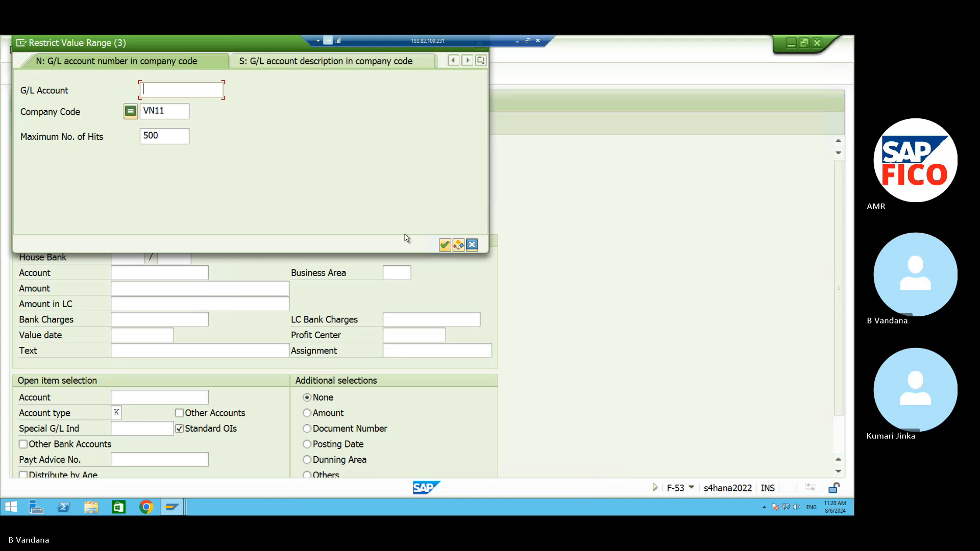
left_click(444, 245)
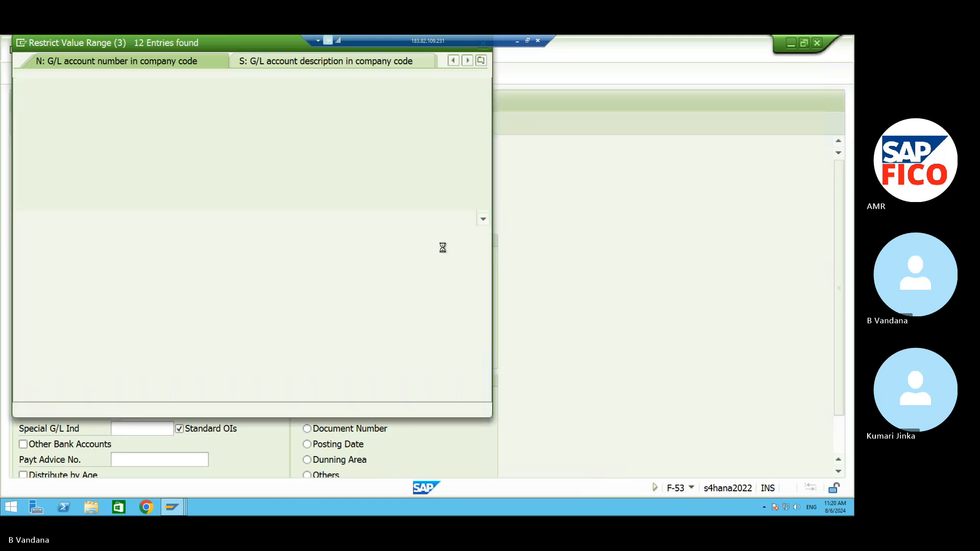
left_click(174, 205)
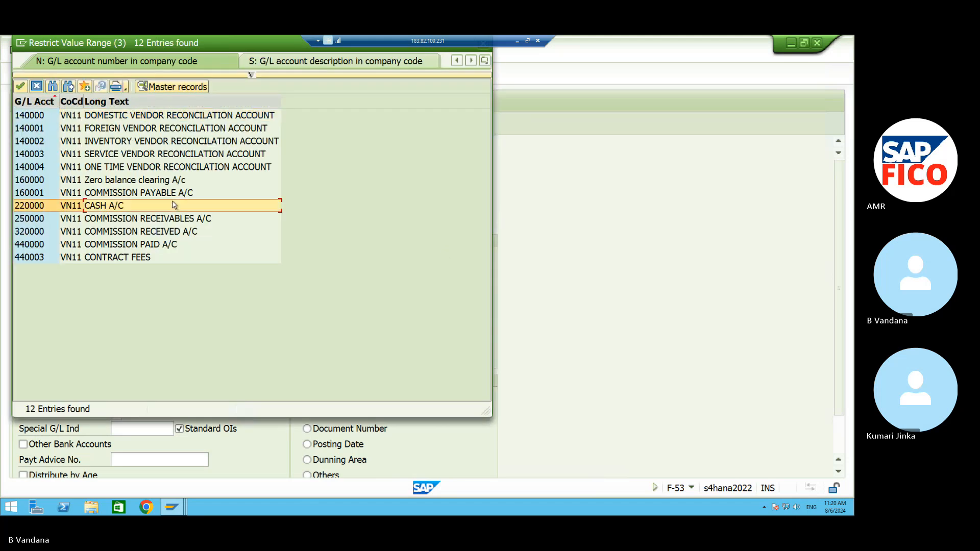
left_click(21, 87)
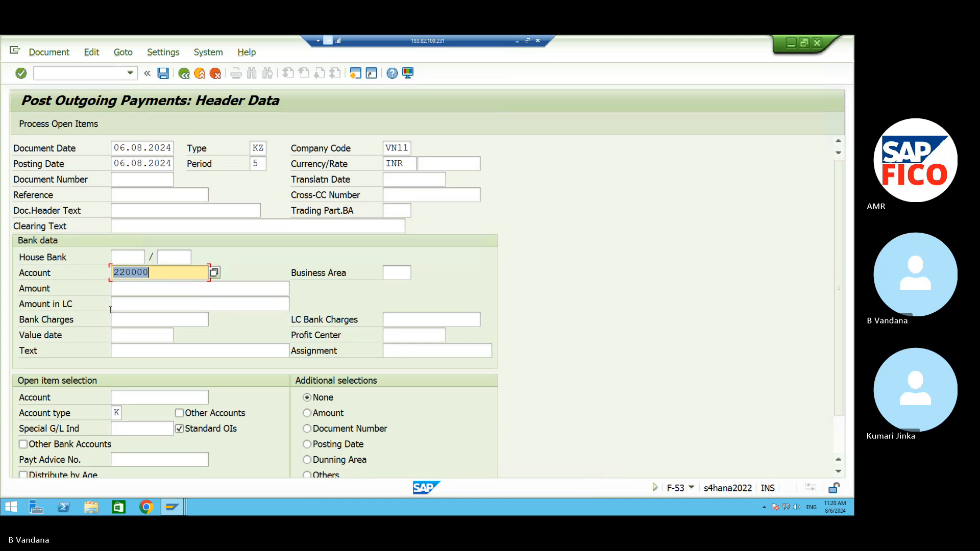
left_click(119, 289)
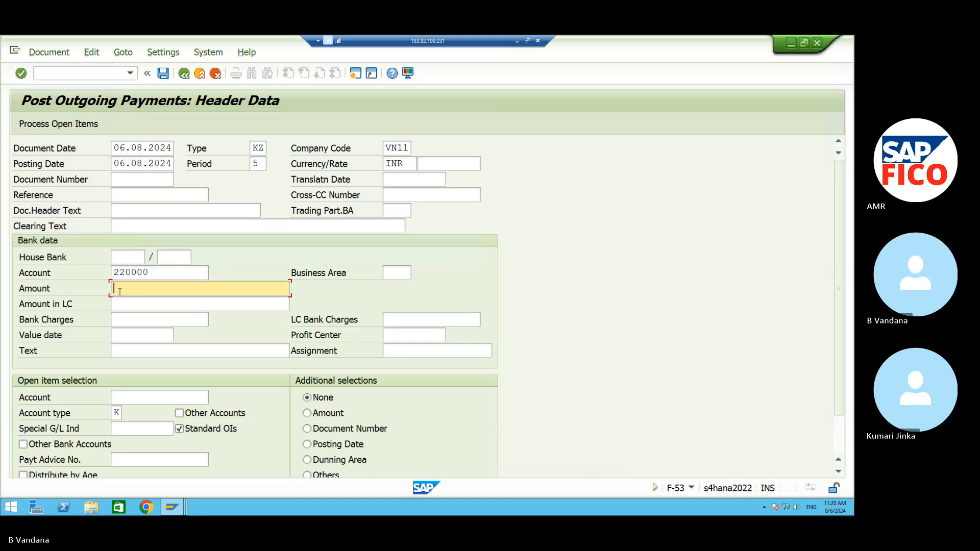
type("75")
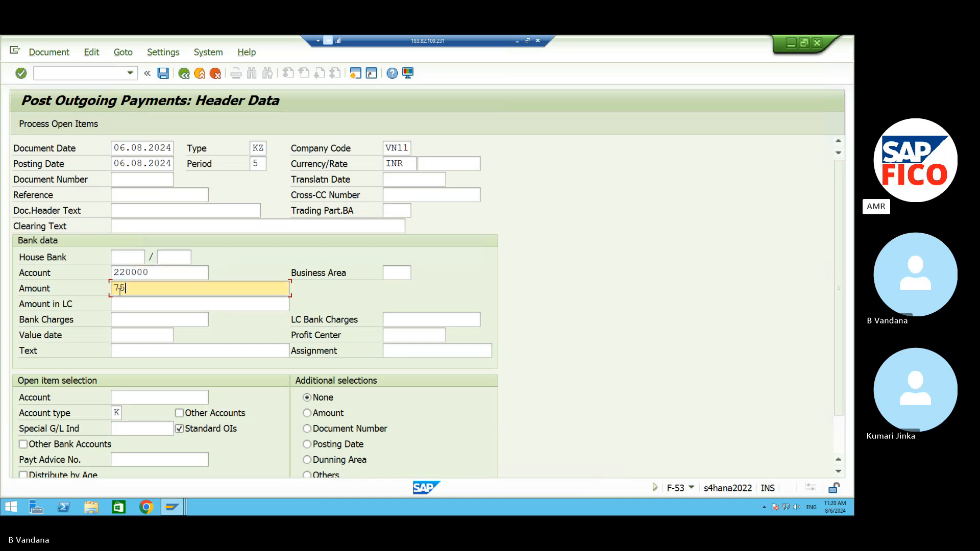
type("000")
left_click(170, 398)
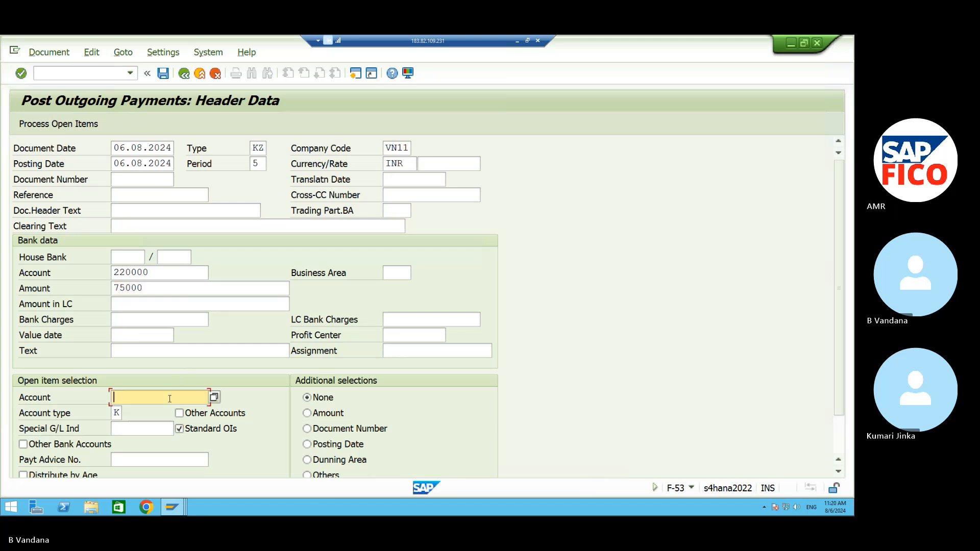
Look up and copy supplier 5038 into the open-item account field.
left_click(214, 397)
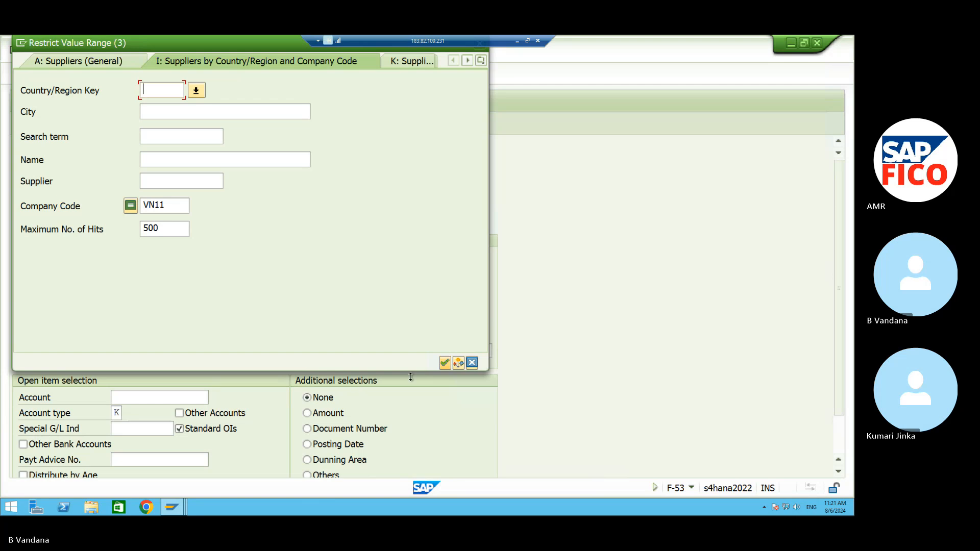
left_click(444, 362)
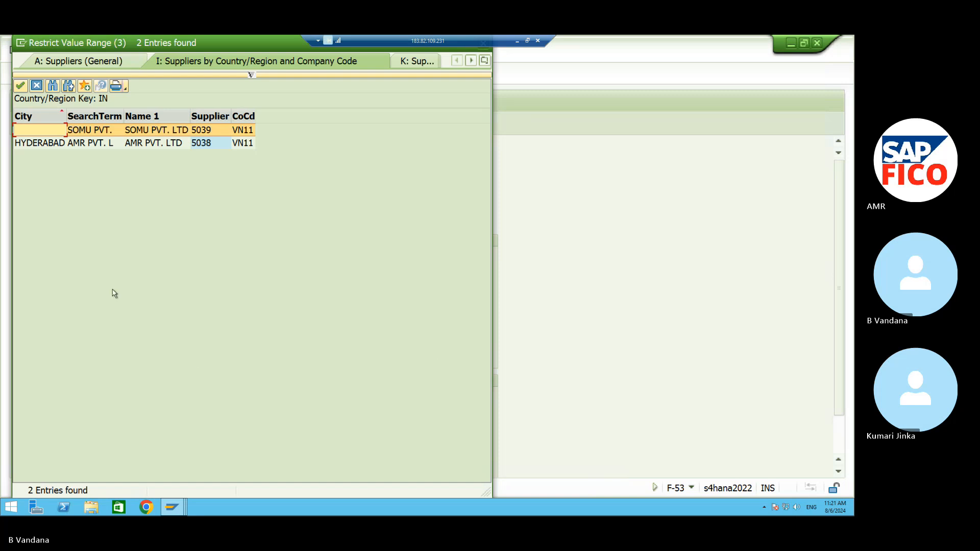
left_click(106, 144)
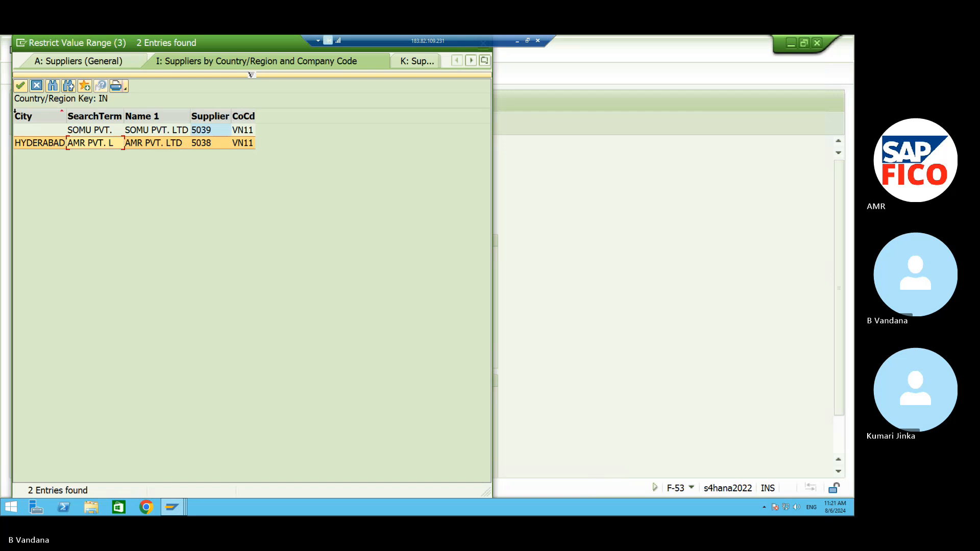
left_click(19, 87)
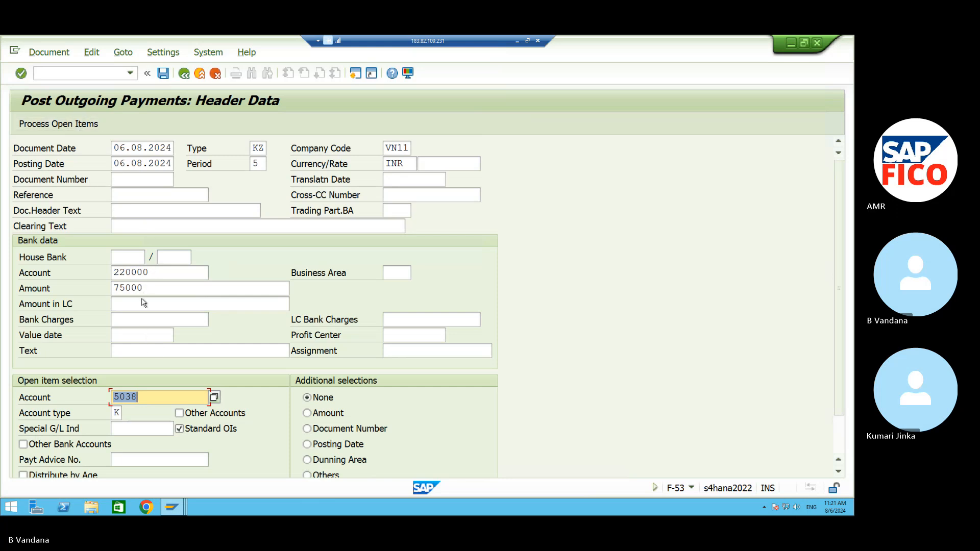
Set business area VAHB and process the supplier's open items.
left_click(392, 273)
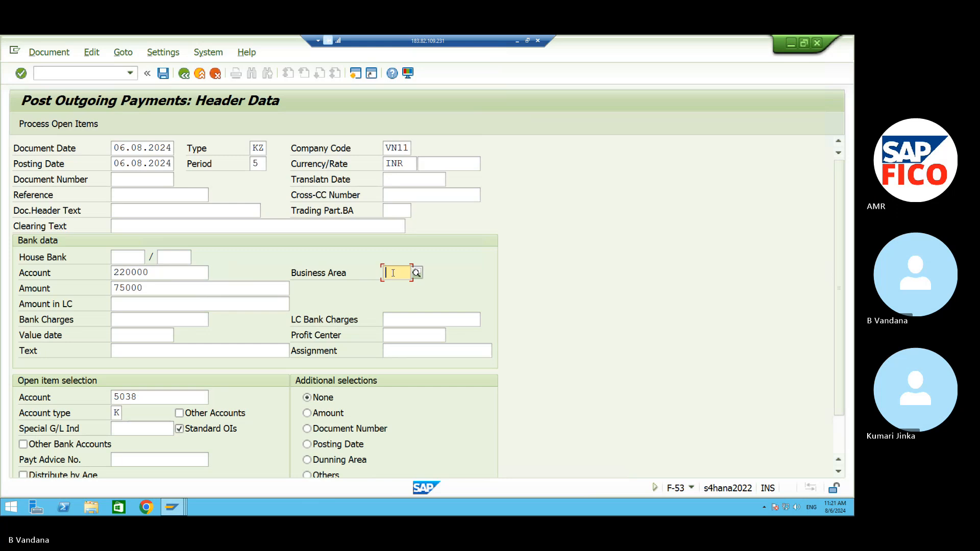
type("VAHB")
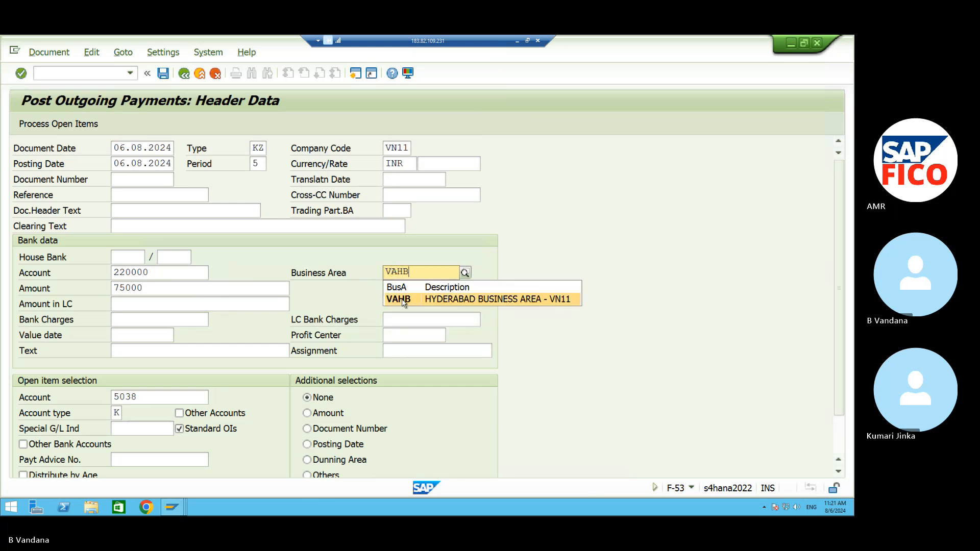
left_click(403, 301)
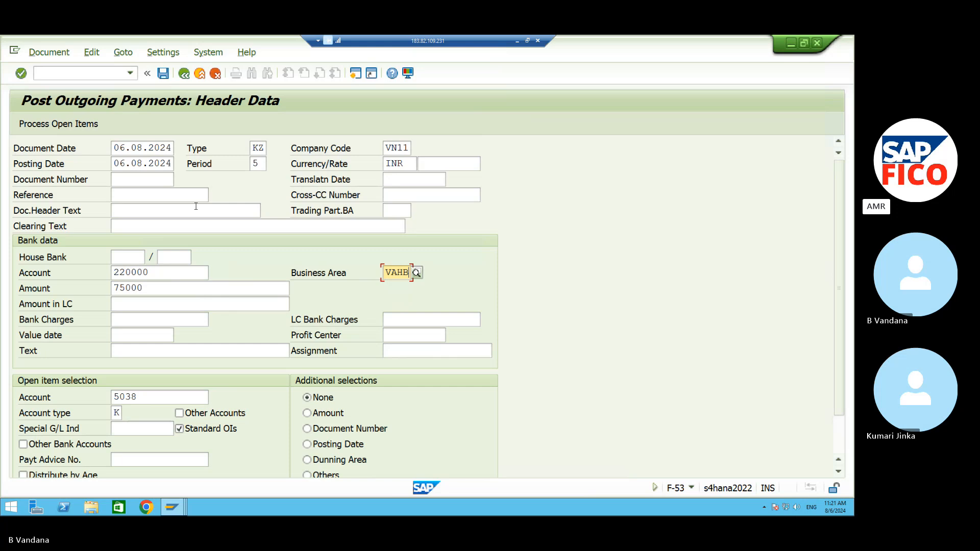
left_click(67, 126)
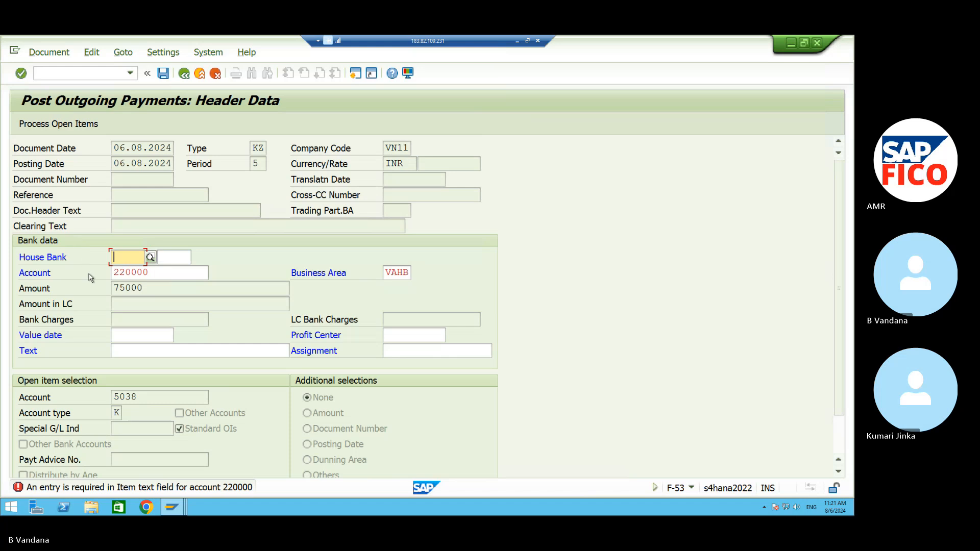
Enter item text TEXT and reprocess open items to show invoice 6002 of 100,000.00.
left_click(125, 350)
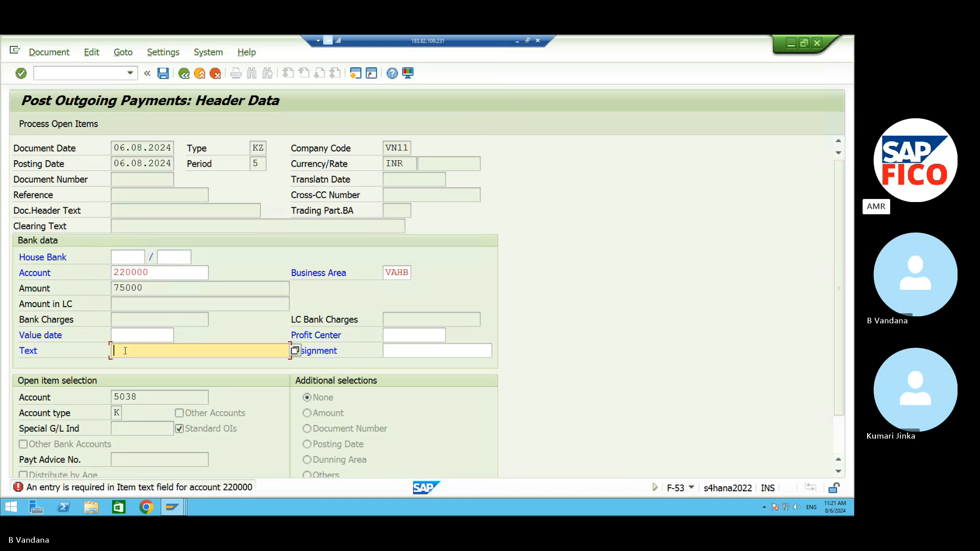
type("TEXT")
left_click(39, 126)
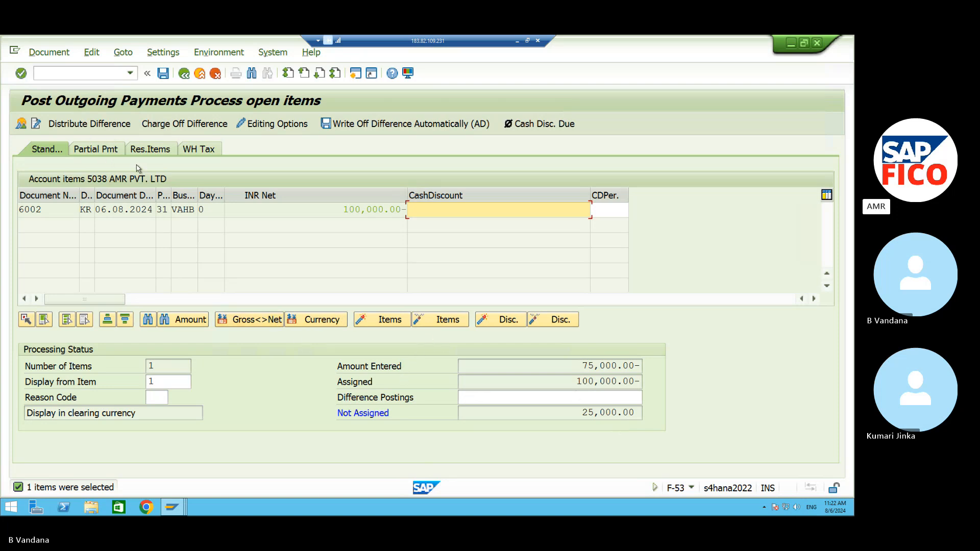
Enter a 75,000 partial payment on invoice 6002, leaving 0.00 unassigned.
left_click(104, 152)
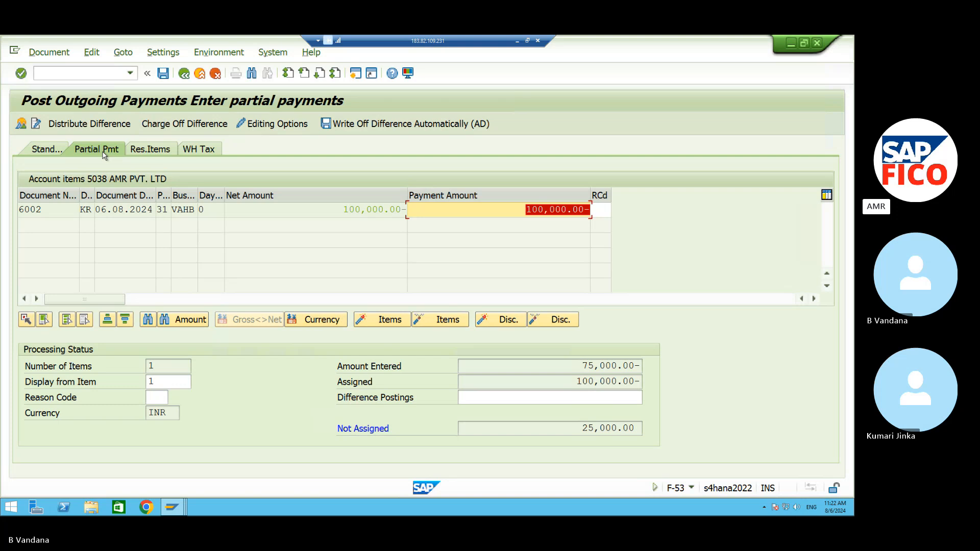
type("75000")
key("Return")
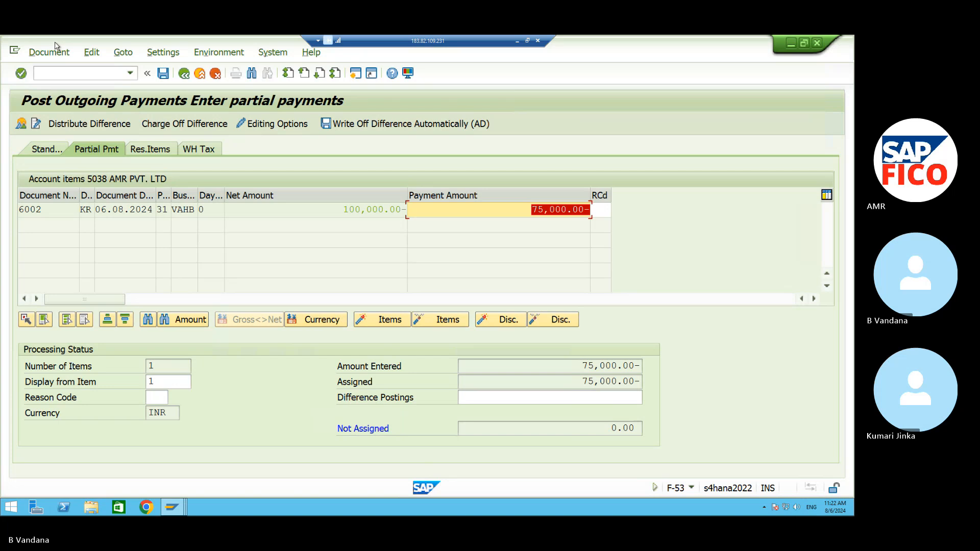
left_click_drag(56, 42, 56, 56)
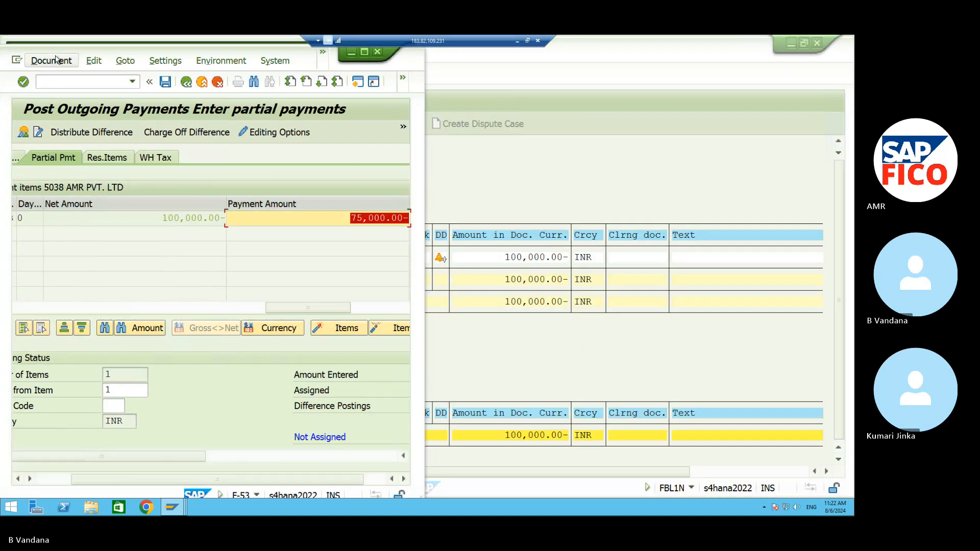
left_click(51, 60)
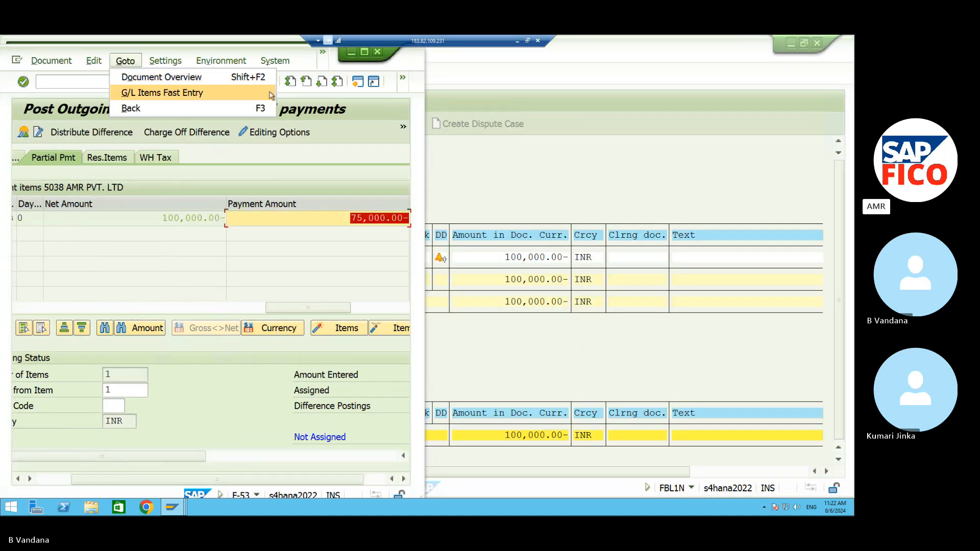
left_click(362, 52)
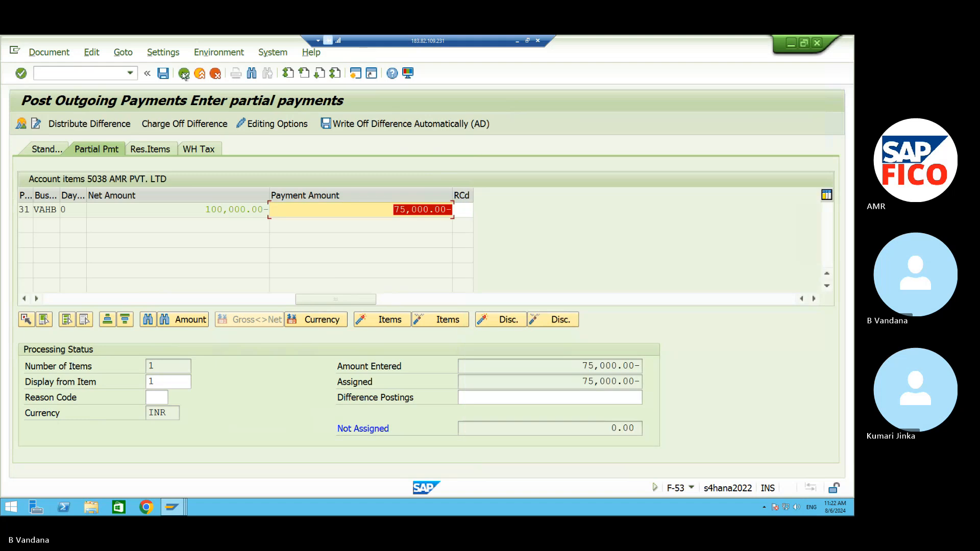
Simulate and post the outgoing partial payment in company code VN11.
left_click(51, 52)
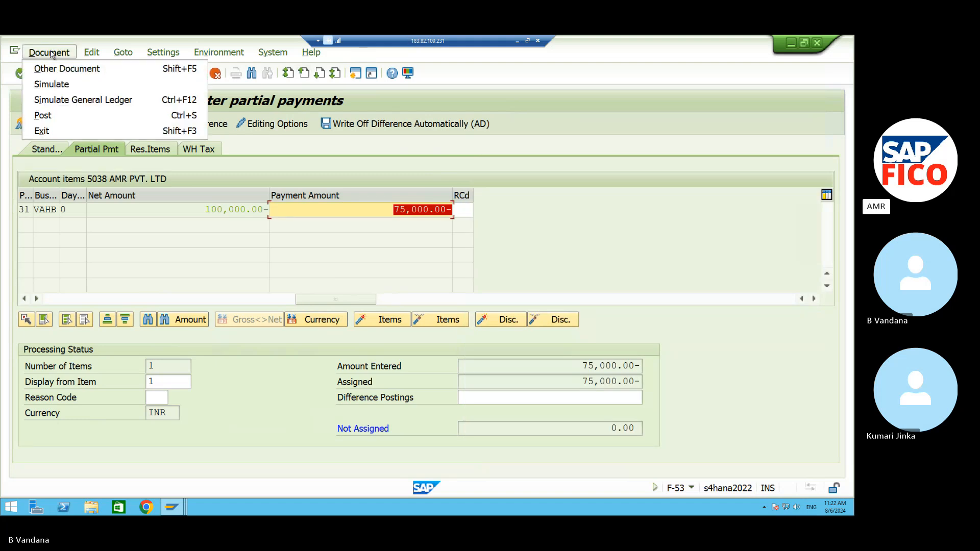
left_click(65, 86)
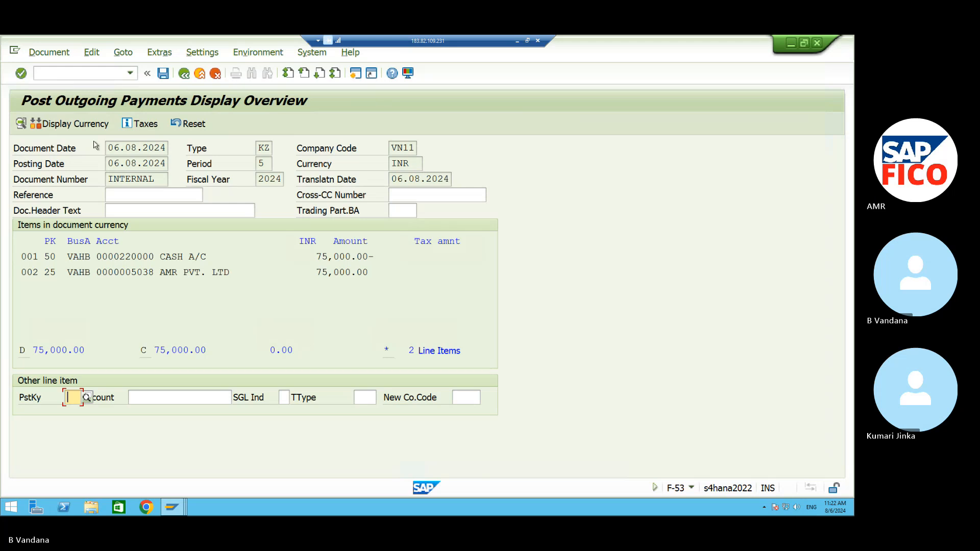
left_click(164, 76)
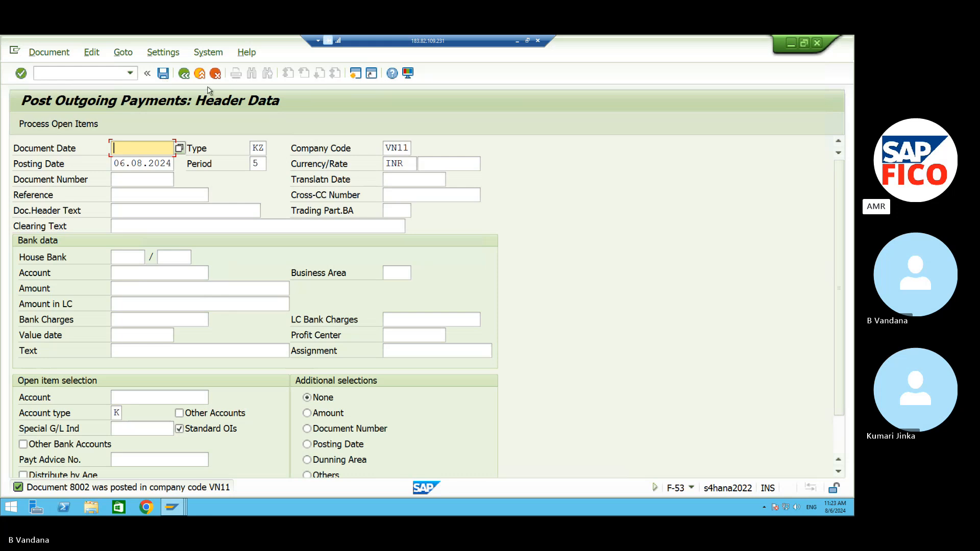
mouse_move(177, 504)
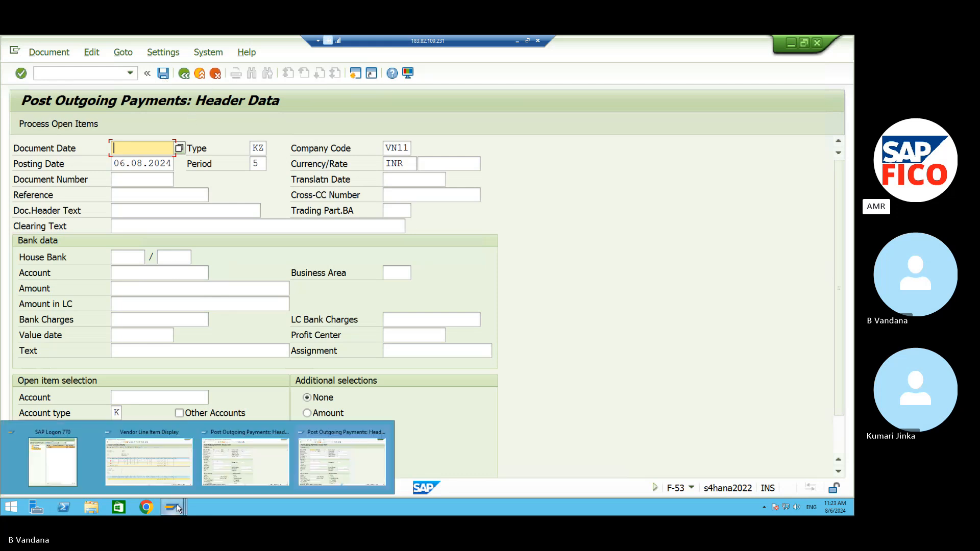
left_click(235, 458)
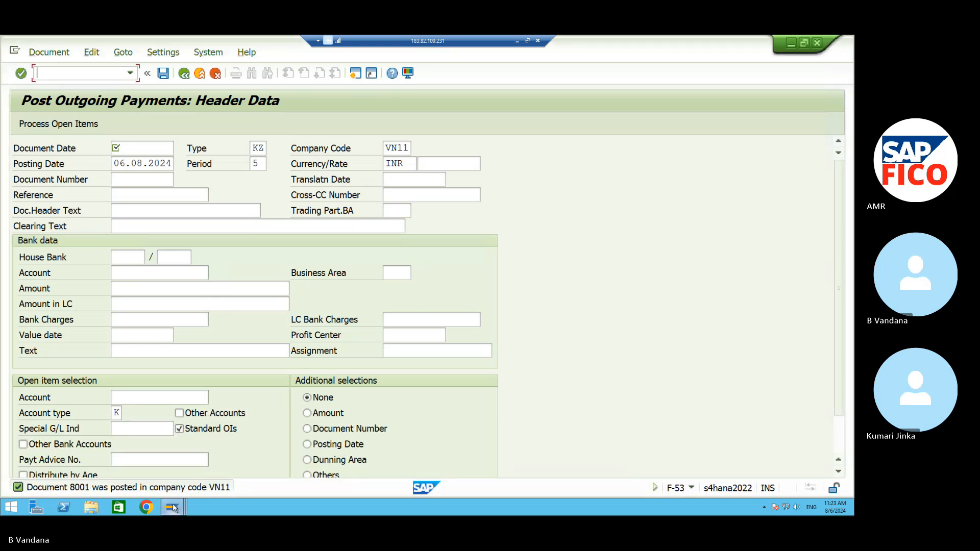
Refresh supplier 5038's vendor line item list to show the new payment document.
mouse_move(173, 506)
left_click(165, 465)
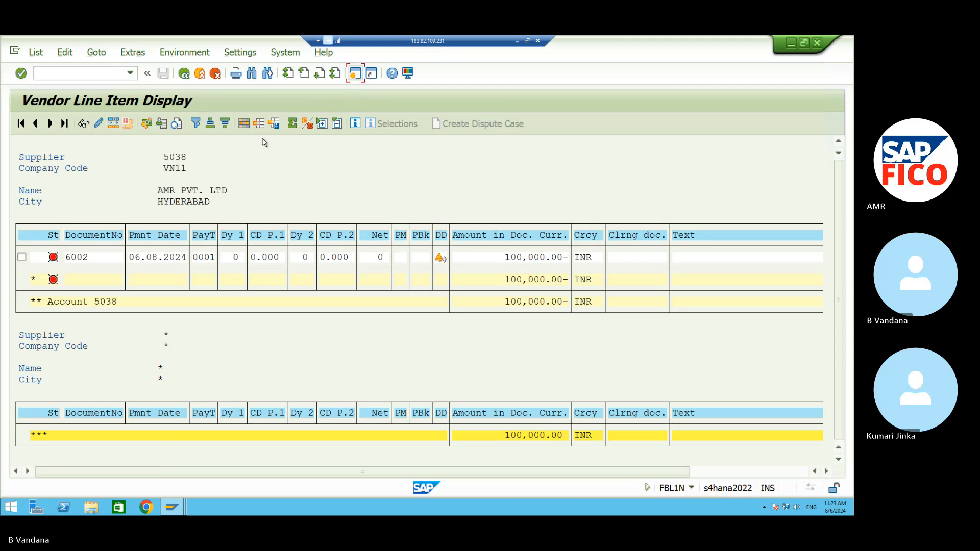
left_click(36, 52)
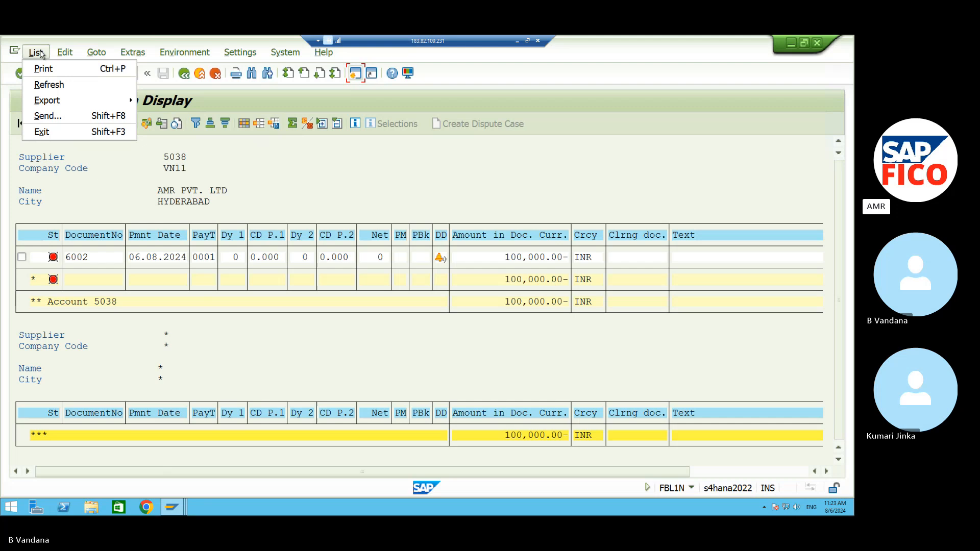
left_click(56, 84)
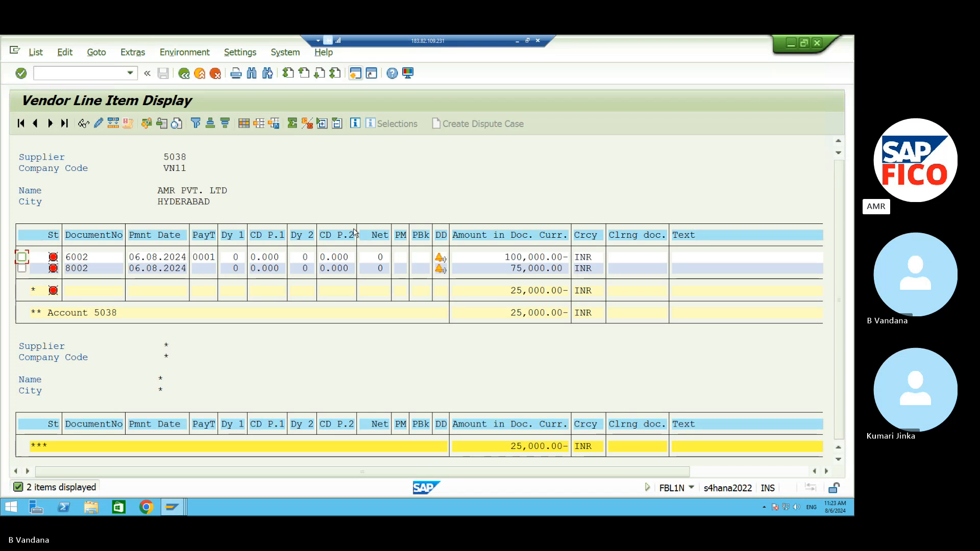
Start the vendor credit memo transaction with /NFB65.
left_click(114, 74)
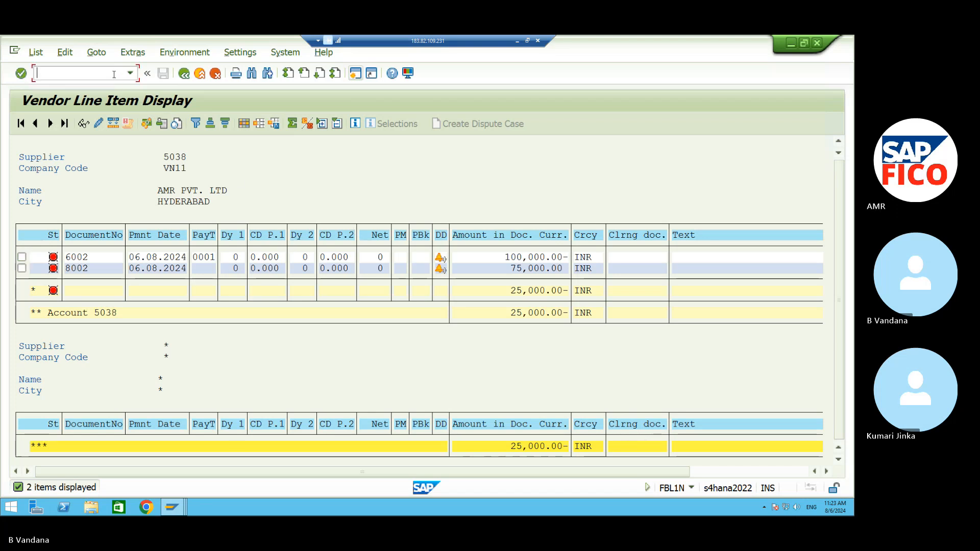
type("/NFB65")
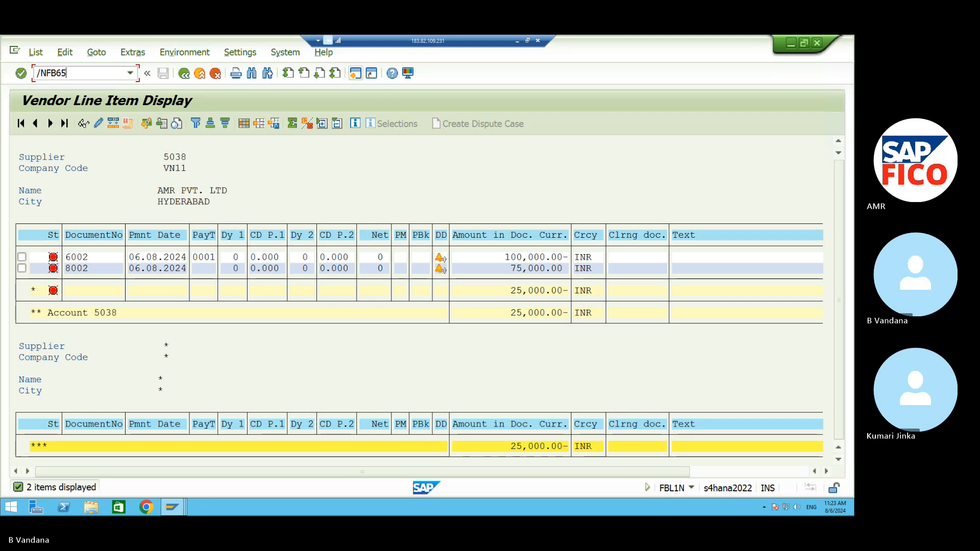
key("Return")
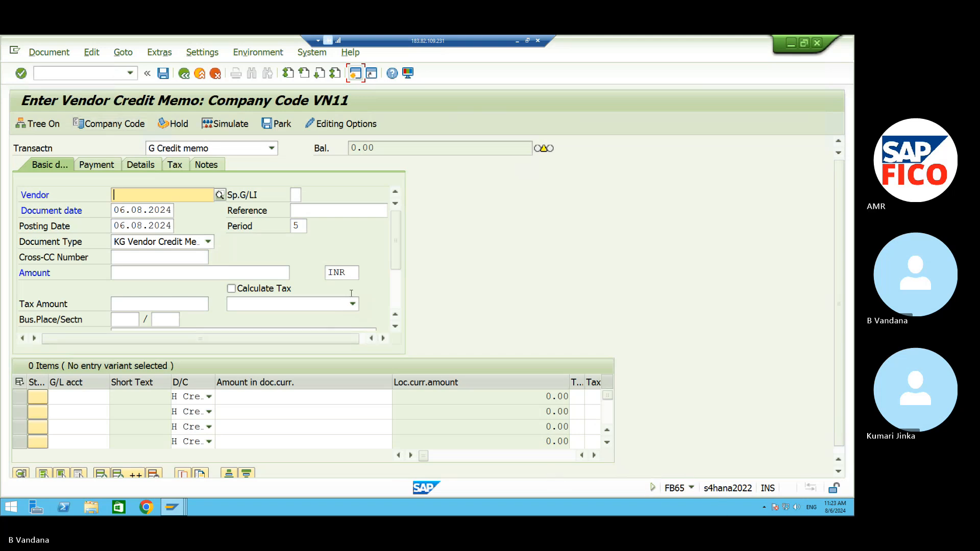
Set the credit memo vendor to supplier 5038 and amount to 25000 INR.
left_click(220, 195)
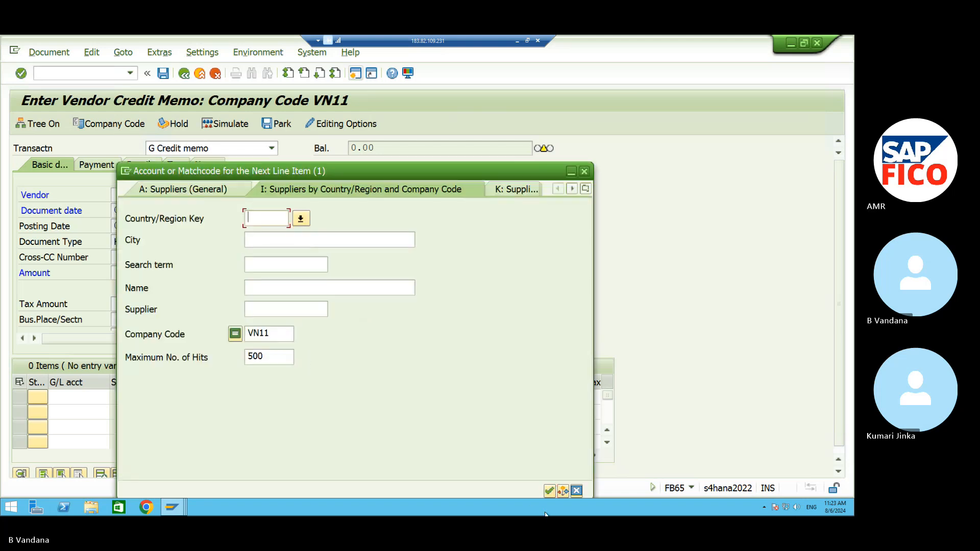
left_click(550, 491)
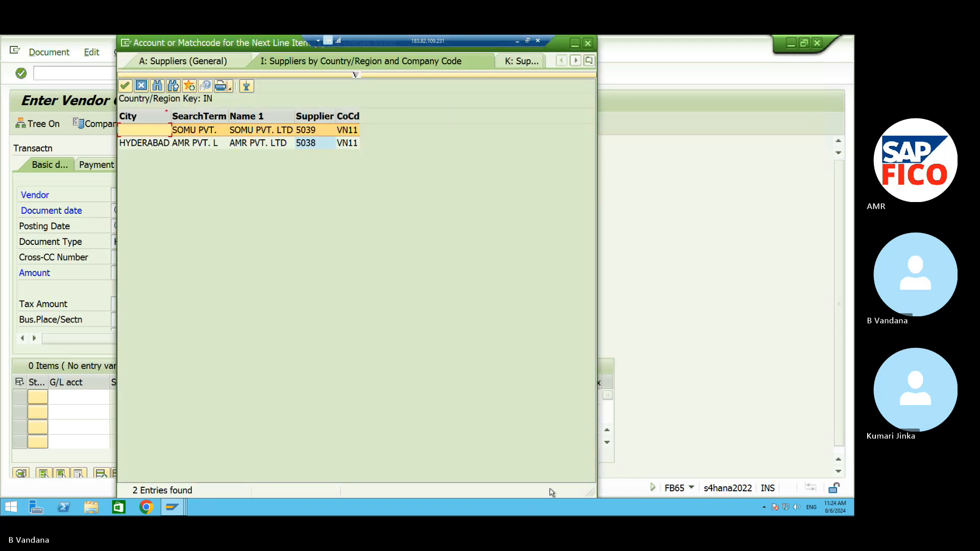
left_click(236, 140)
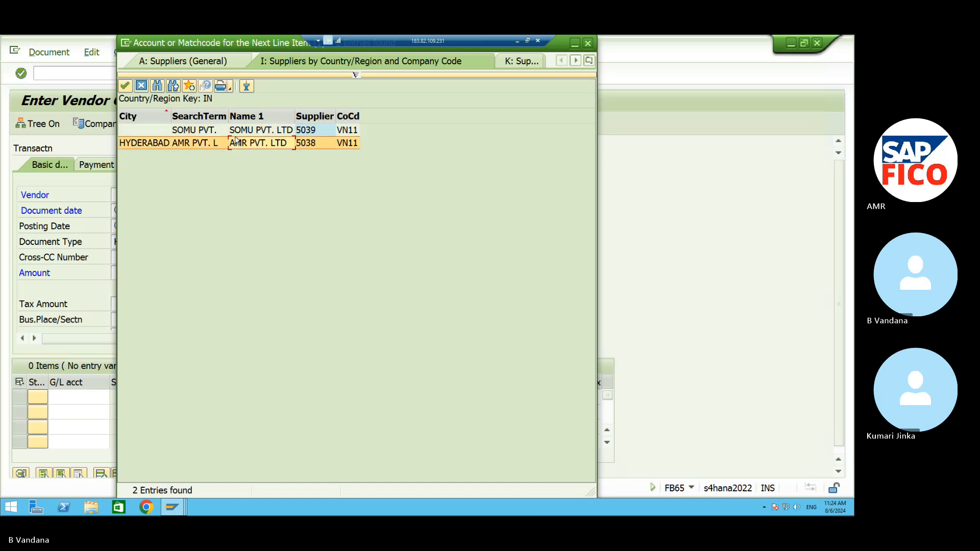
left_click(125, 86)
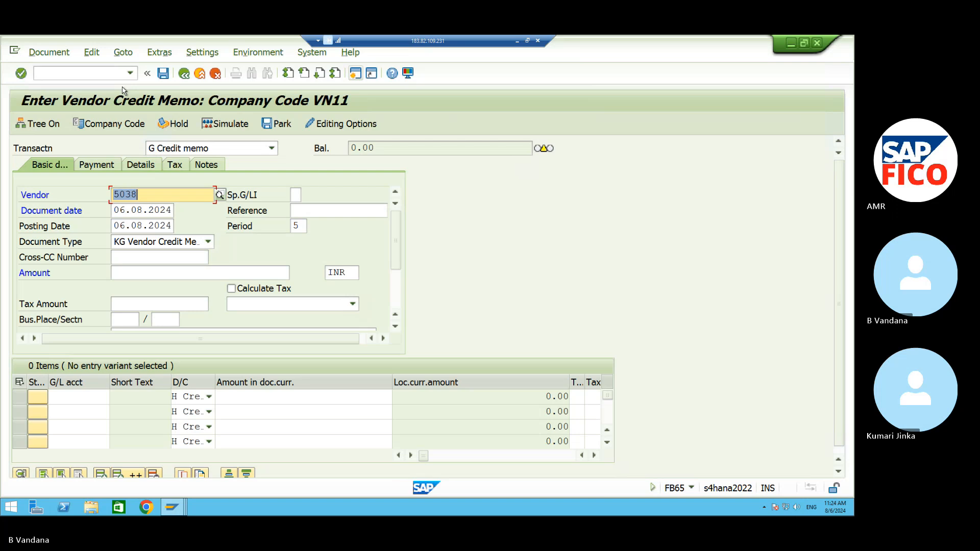
left_click(164, 272)
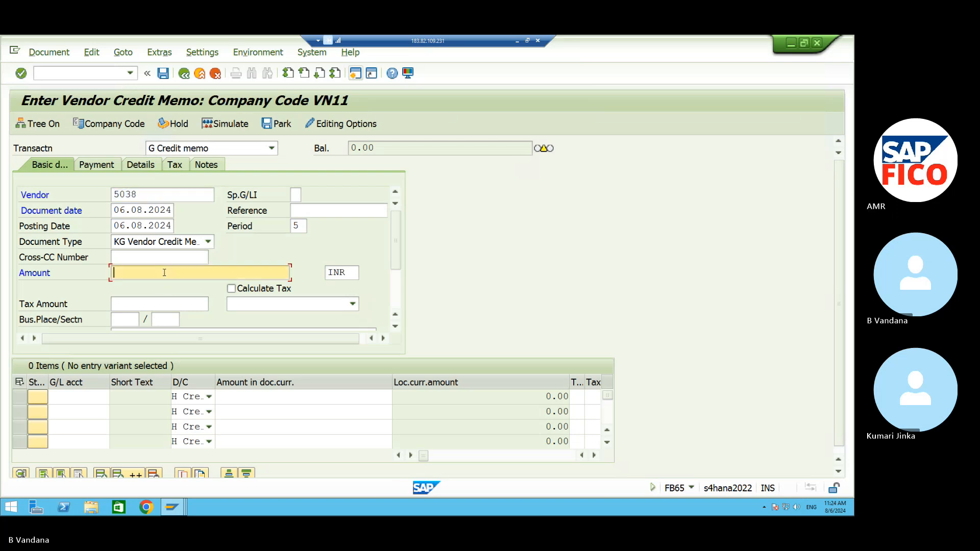
type("25000")
Choose G/L account 440003 Contract Fees for the first item line.
left_click(96, 398)
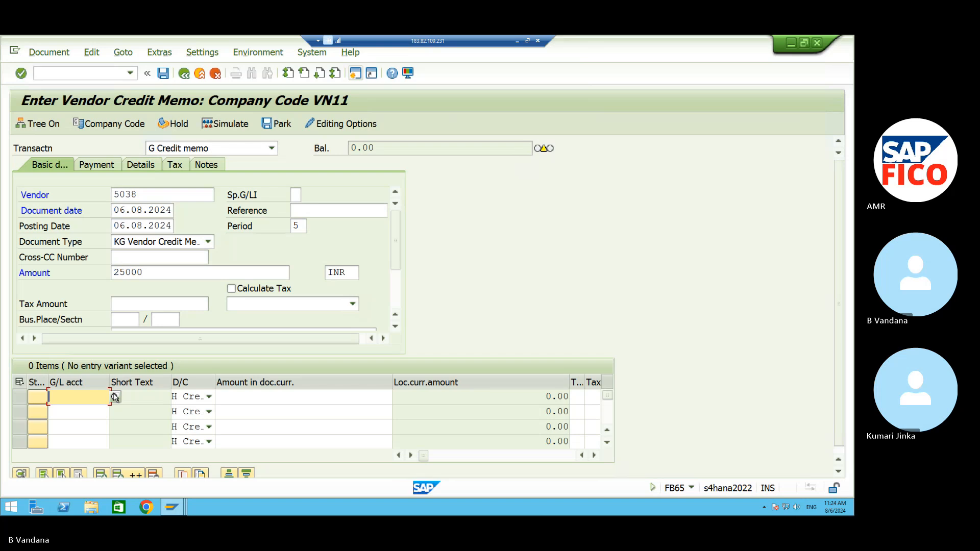
left_click(114, 397)
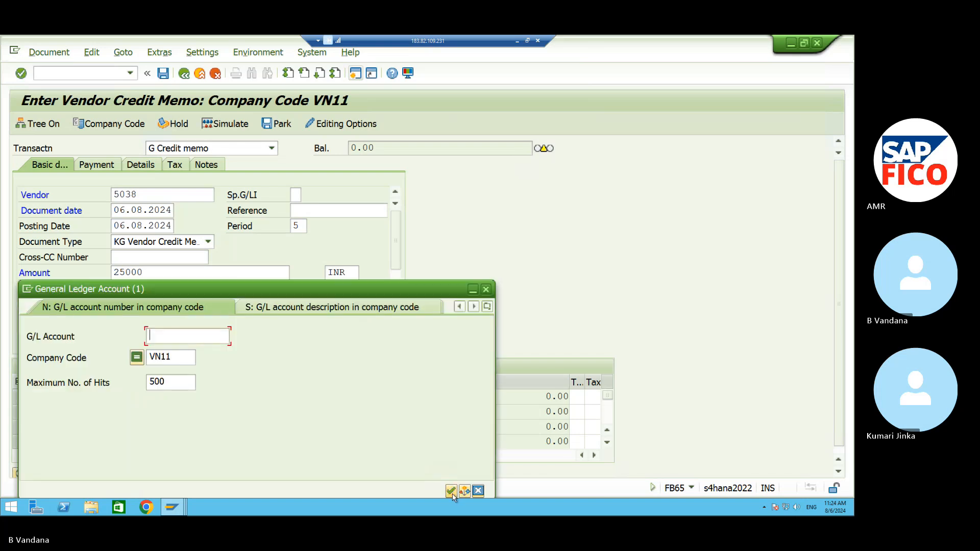
left_click(451, 491)
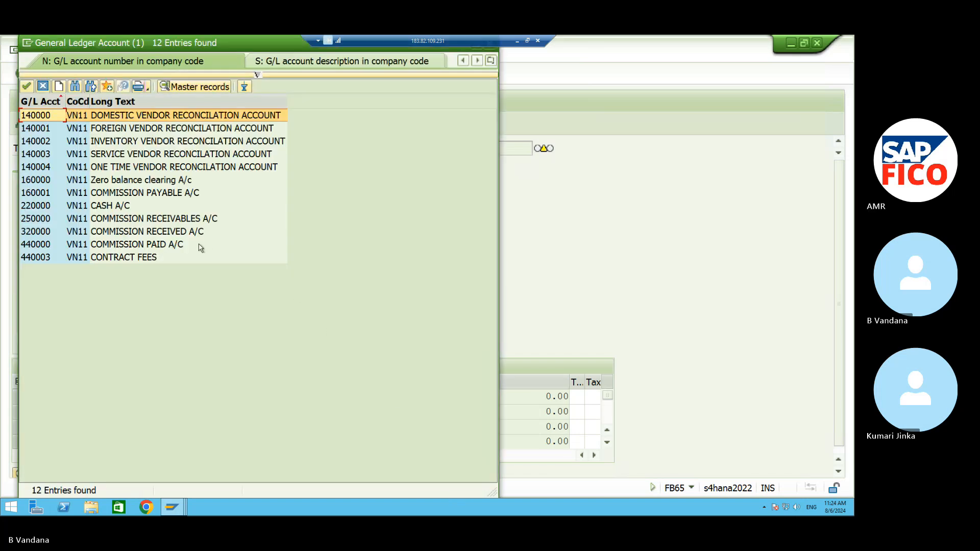
left_click(164, 257)
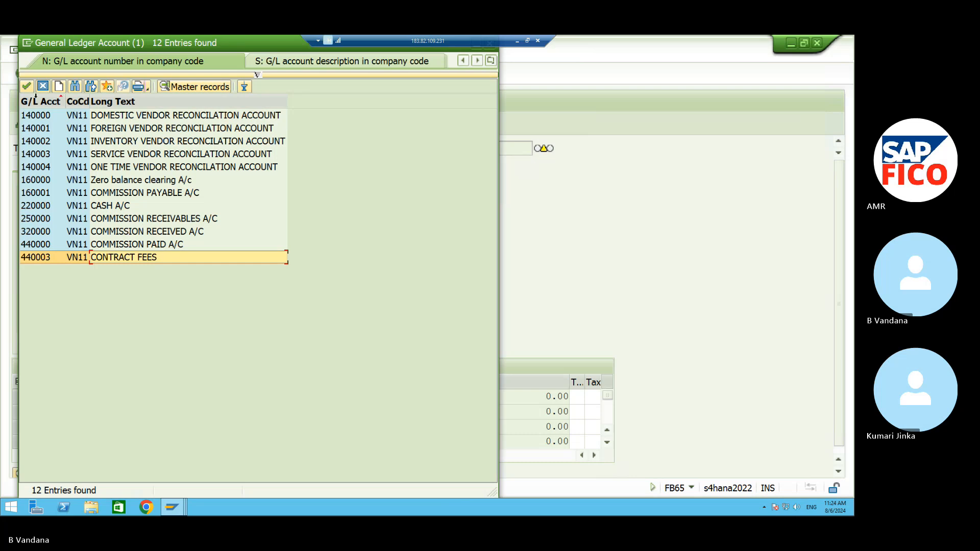
left_click(26, 86)
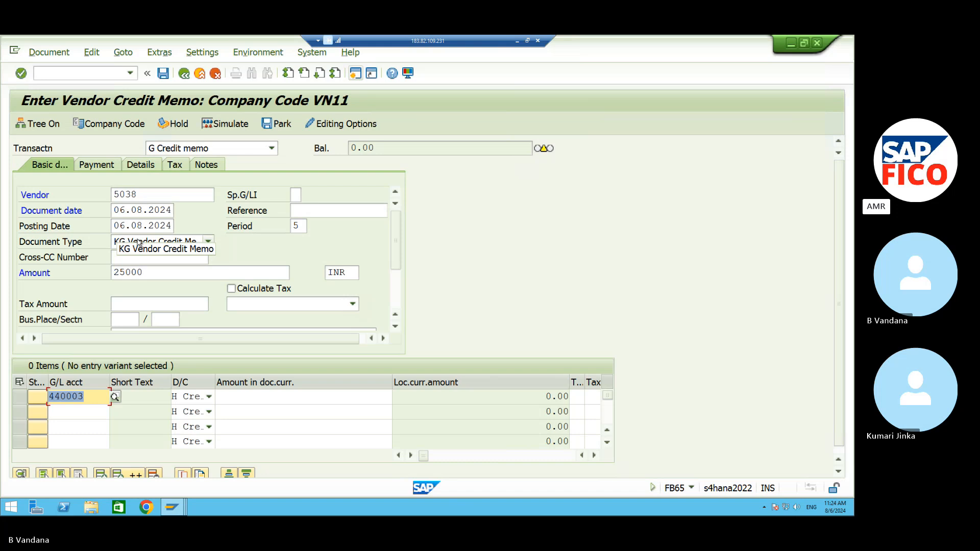
Enter the first item's document-currency amount and item text TEXT.
left_click(284, 402)
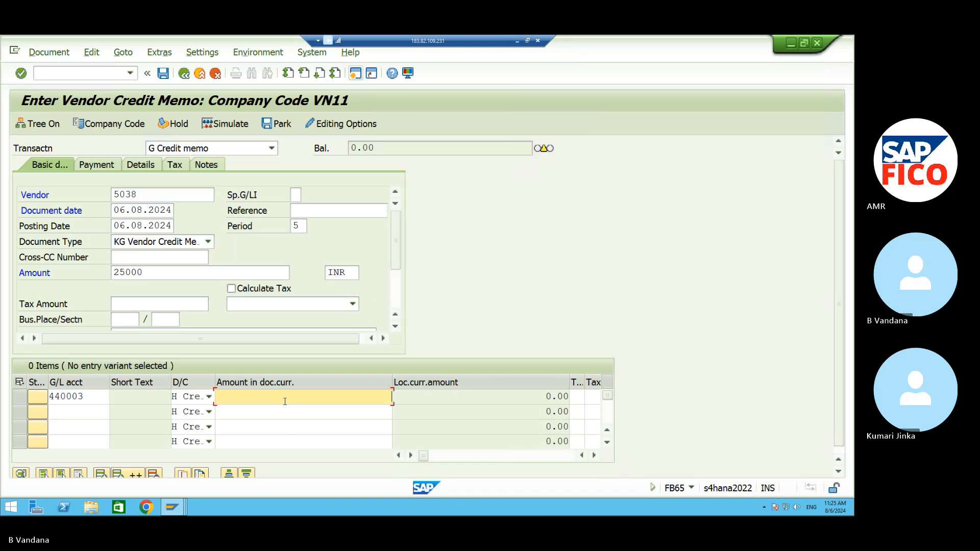
type("22")
key("BackSpace")
type("5000")
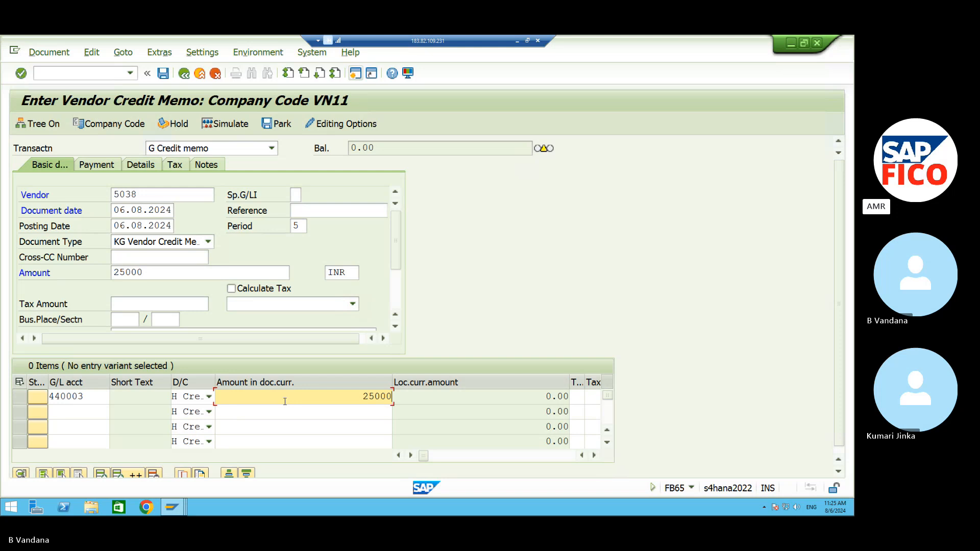
left_click(411, 455)
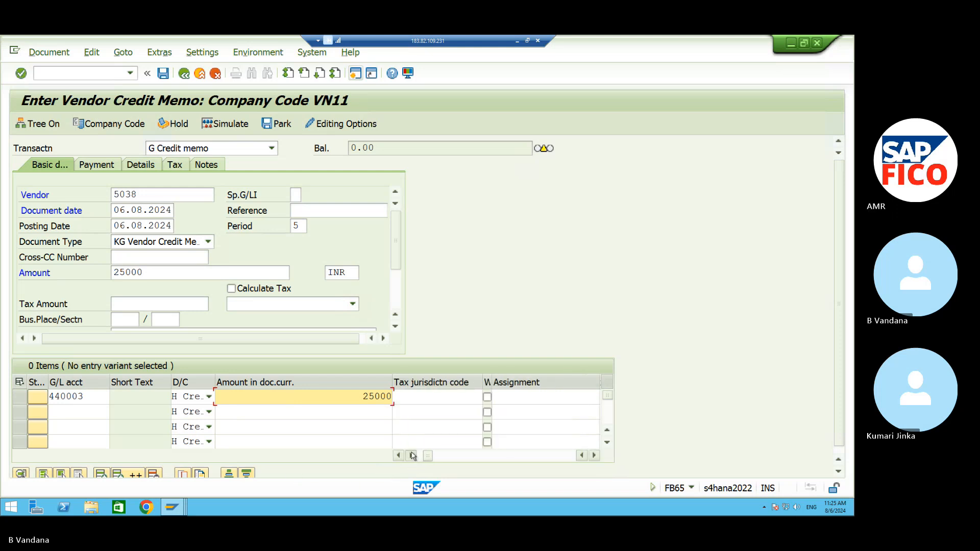
left_click(410, 456)
left_click(411, 455)
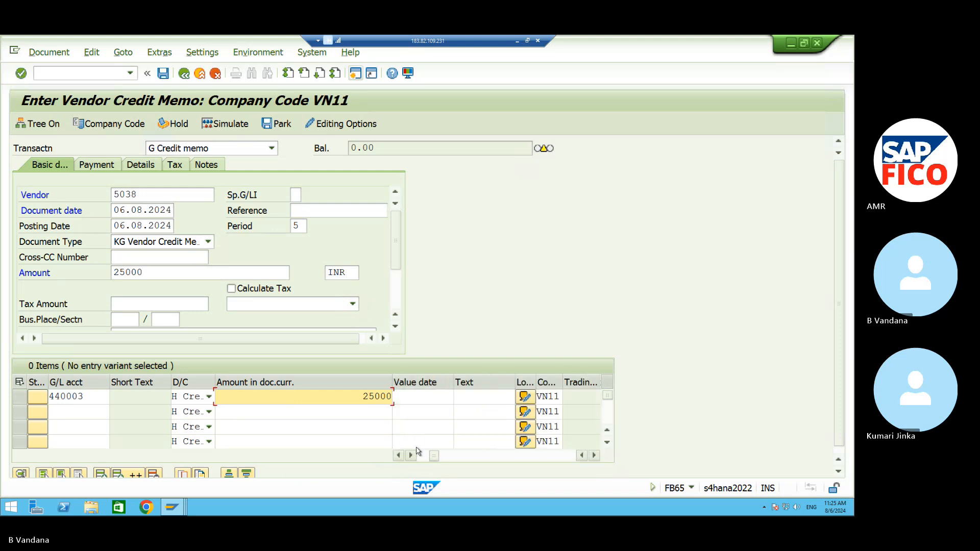
left_click(468, 399)
type("TEXT")
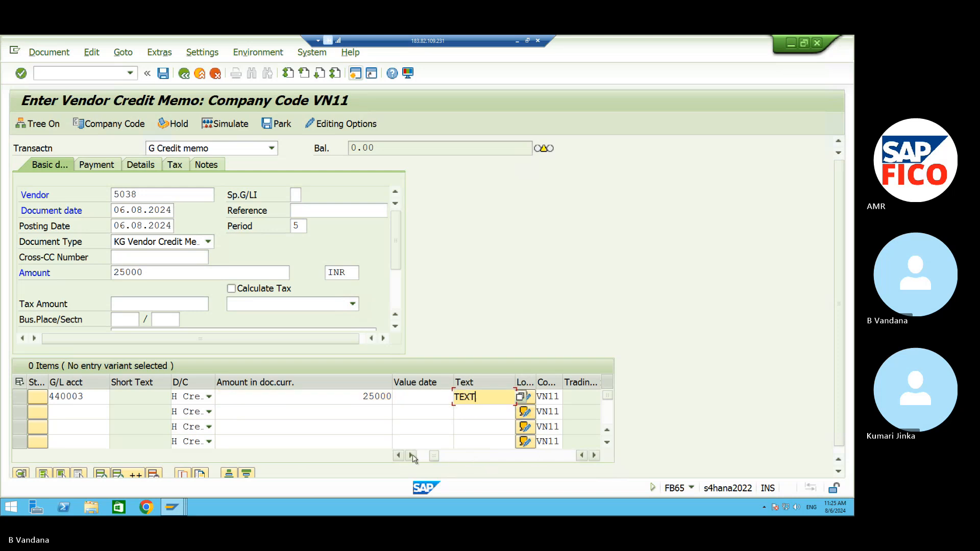
Set business area VAHB and cost center VNFC on the item, then validate the line.
left_click(411, 455)
left_click(412, 455)
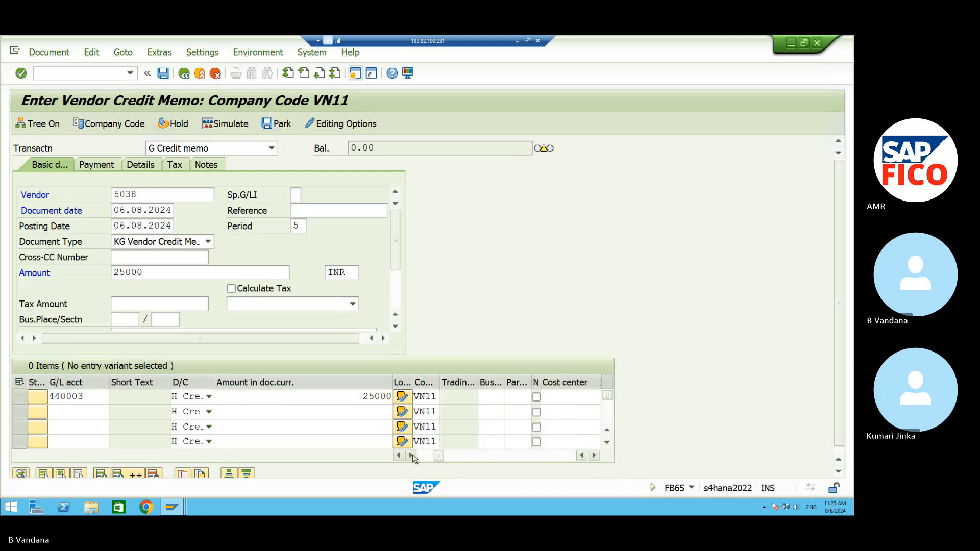
left_click(493, 396)
type("VAHB")
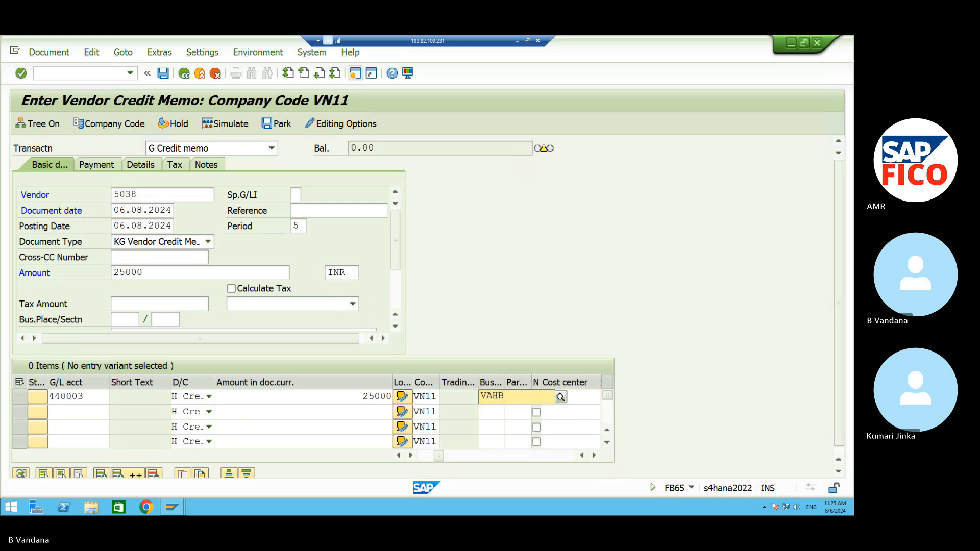
left_click(500, 429)
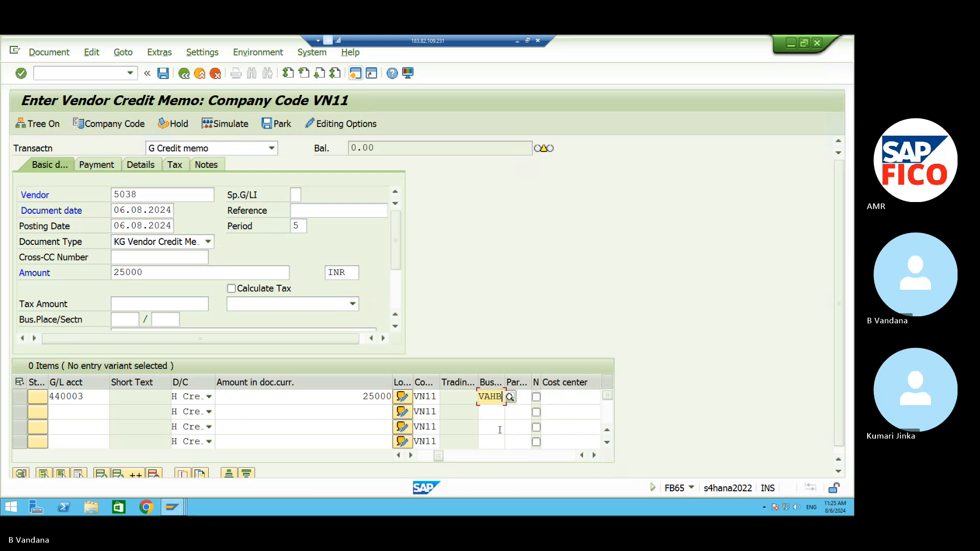
left_click(558, 396)
type("VN")
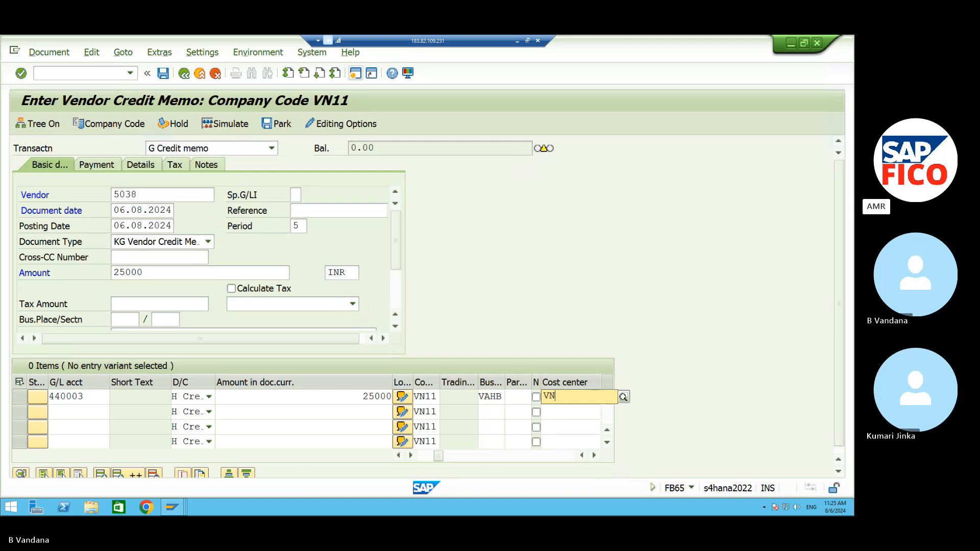
type("FC")
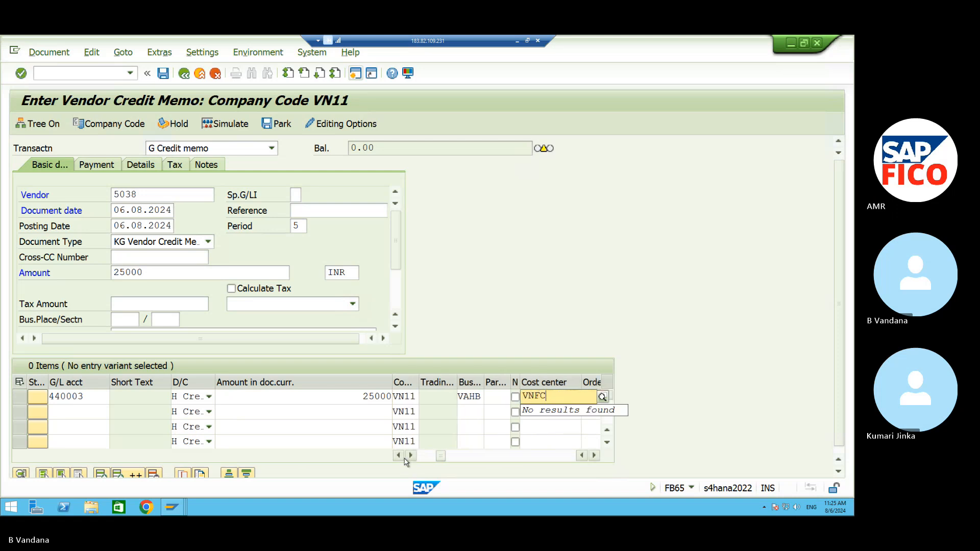
left_click(398, 455)
left_click(398, 455)
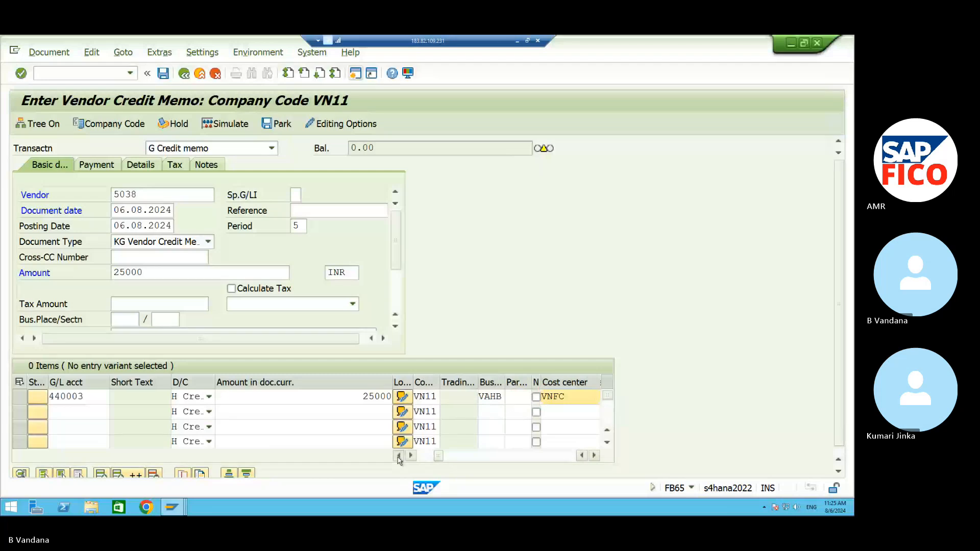
key("Return")
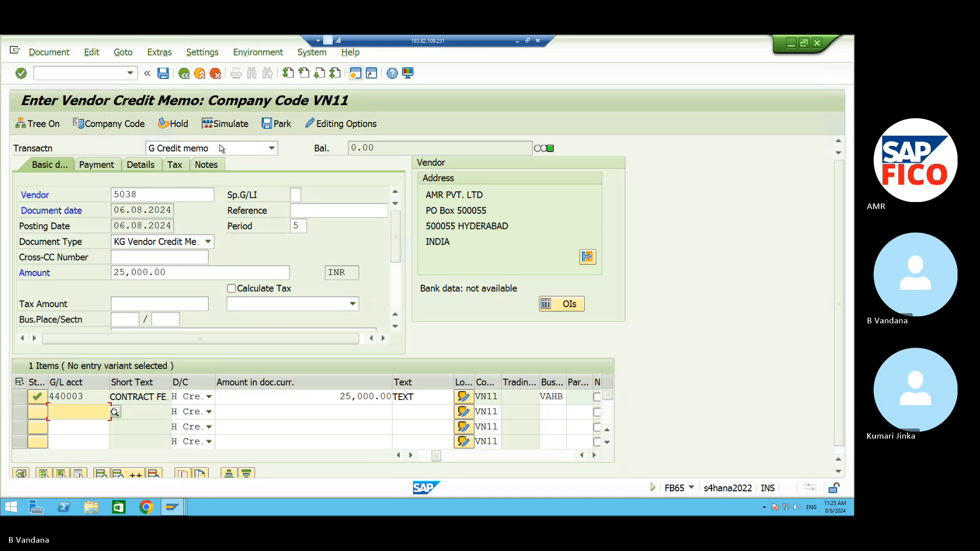
Simulate and post the credit memo as document 7001 in VN11.
left_click(230, 123)
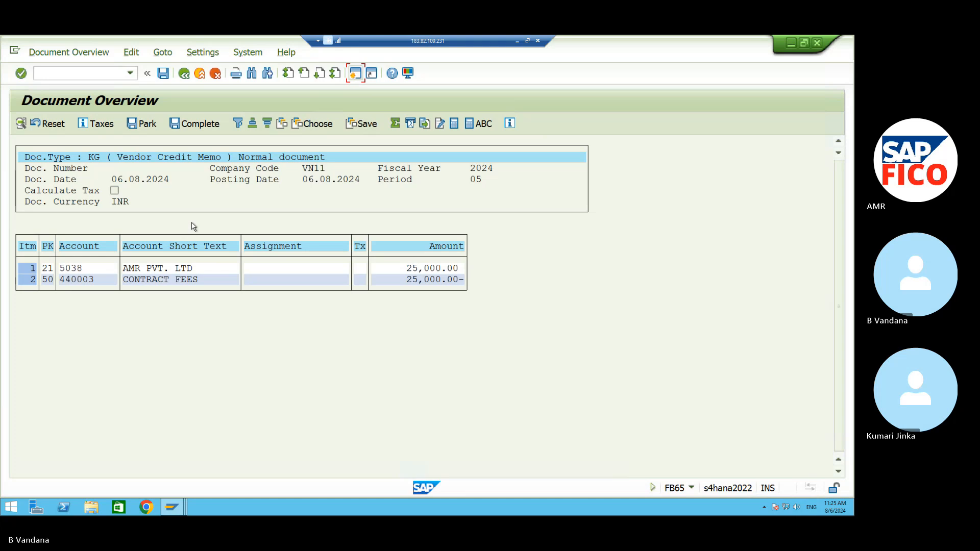
left_click(163, 73)
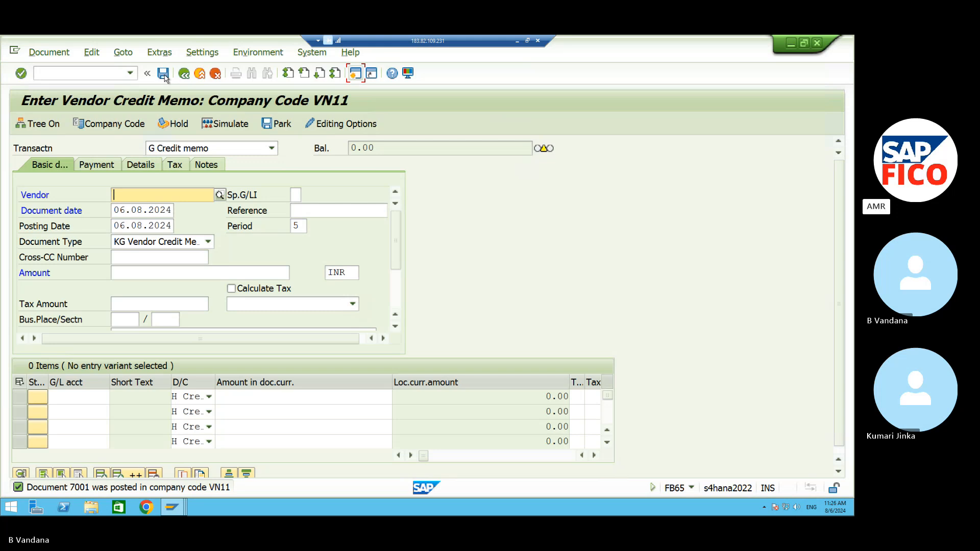
left_click(172, 512)
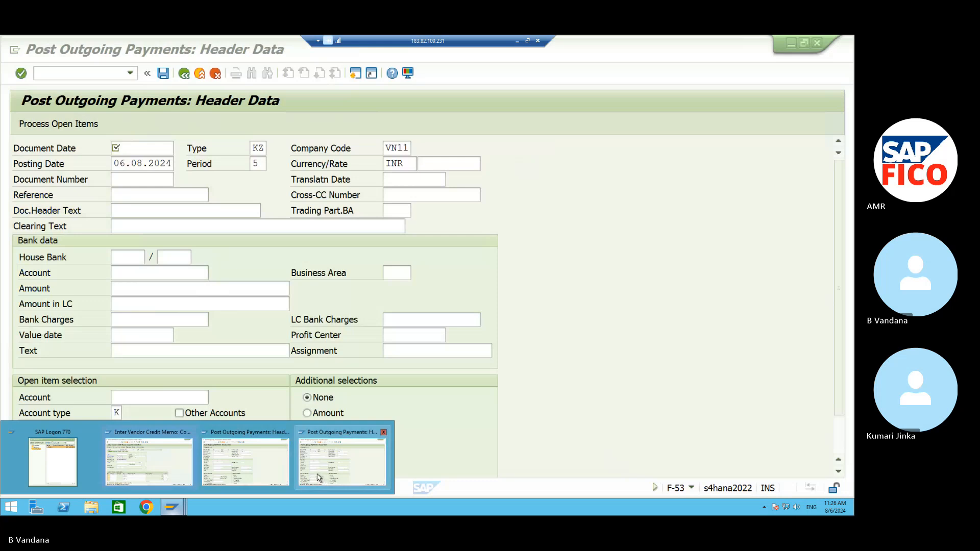
List all line items for supplier 5038 via /NFBL1N, then minimize SAP to the notes.
left_click(109, 73)
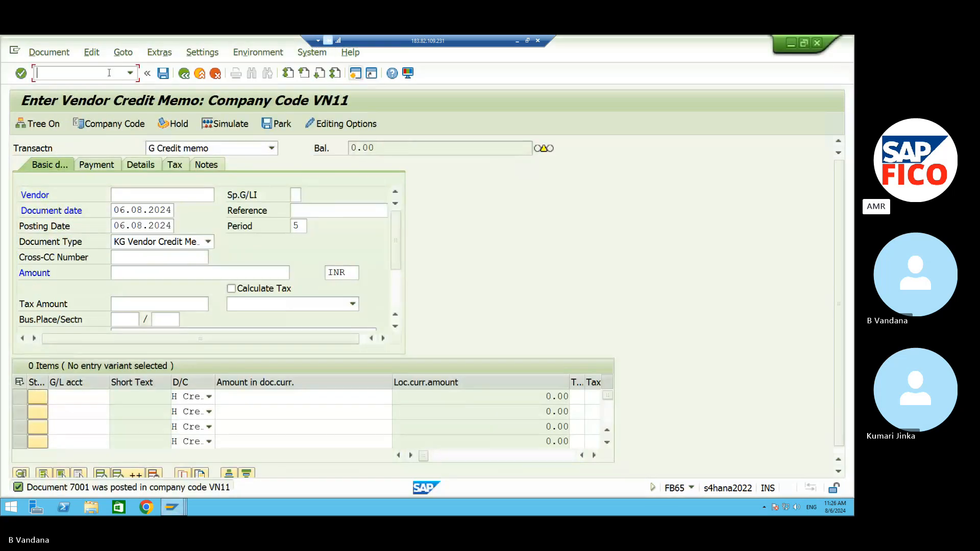
type("/NFB")
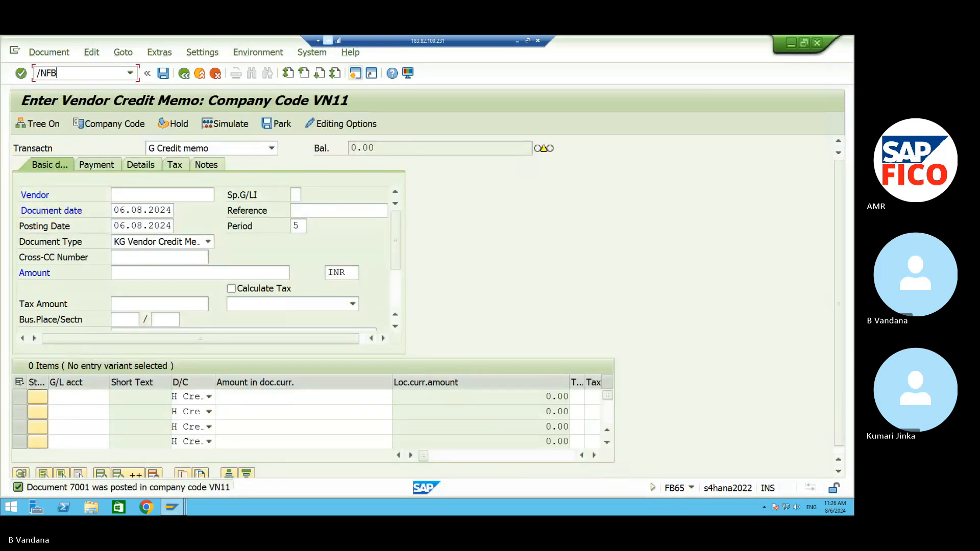
type("L1N")
key("Return")
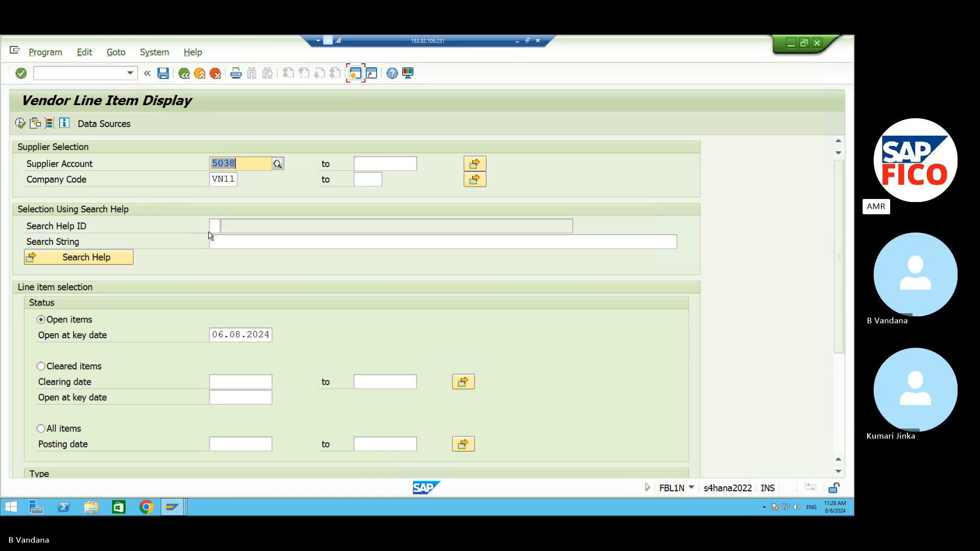
left_click(44, 430)
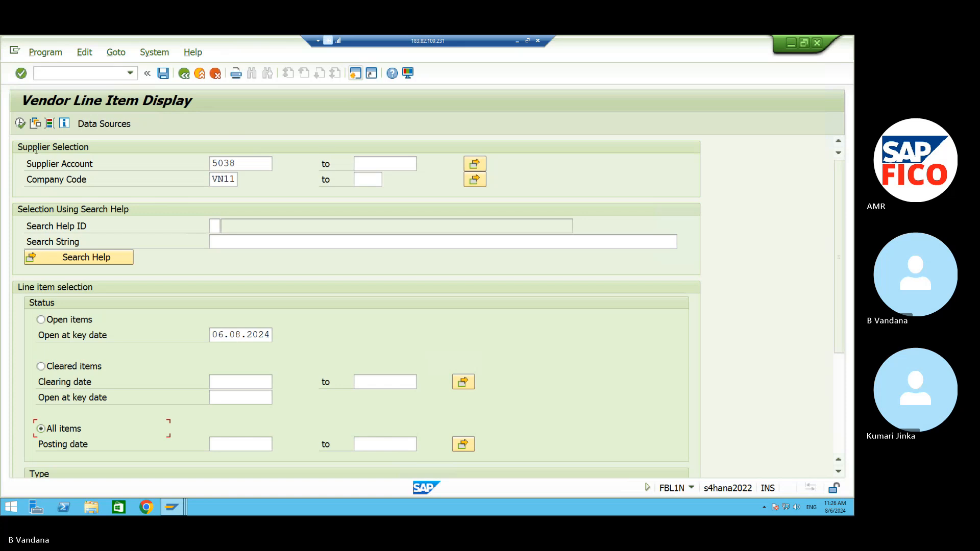
left_click(20, 124)
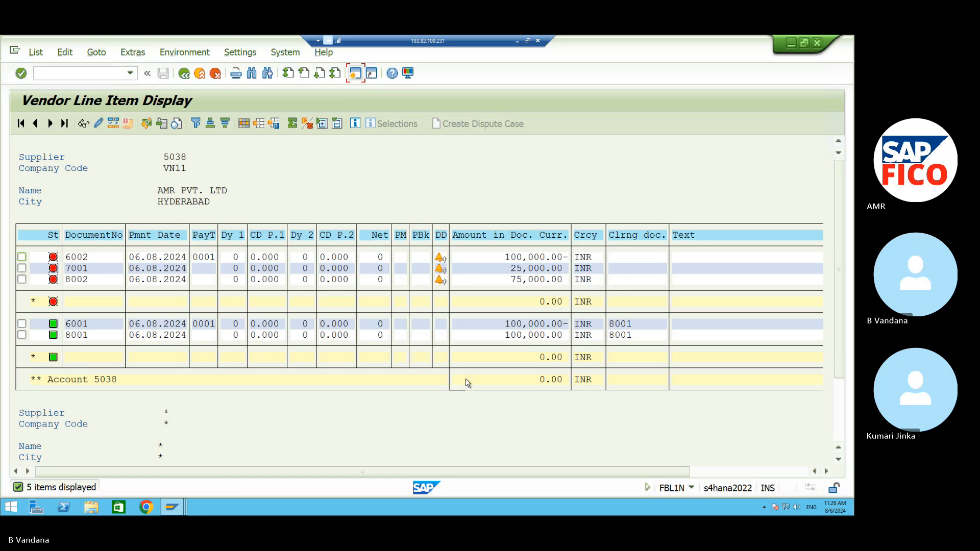
left_click(518, 42)
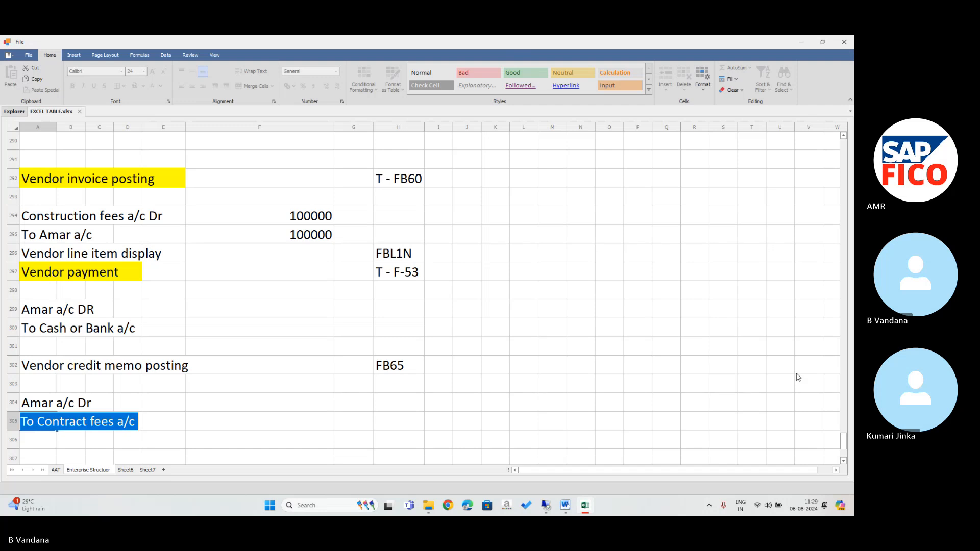
Delete the stray yellow band F308:I308, shifting cells left.
key("Down")
key("Down")
key("Down")
key("Down")
key("Down")
key("Down")
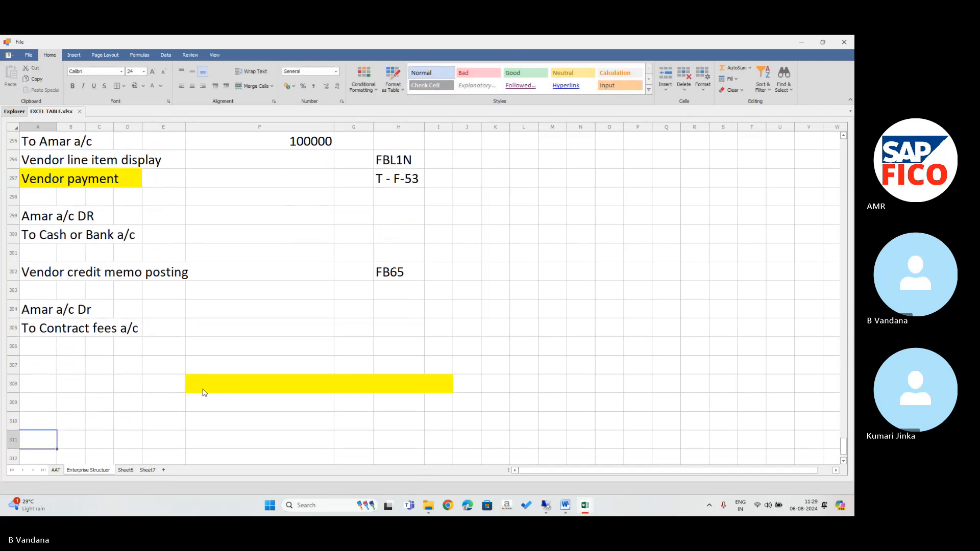
left_click_drag(203, 389, 432, 396)
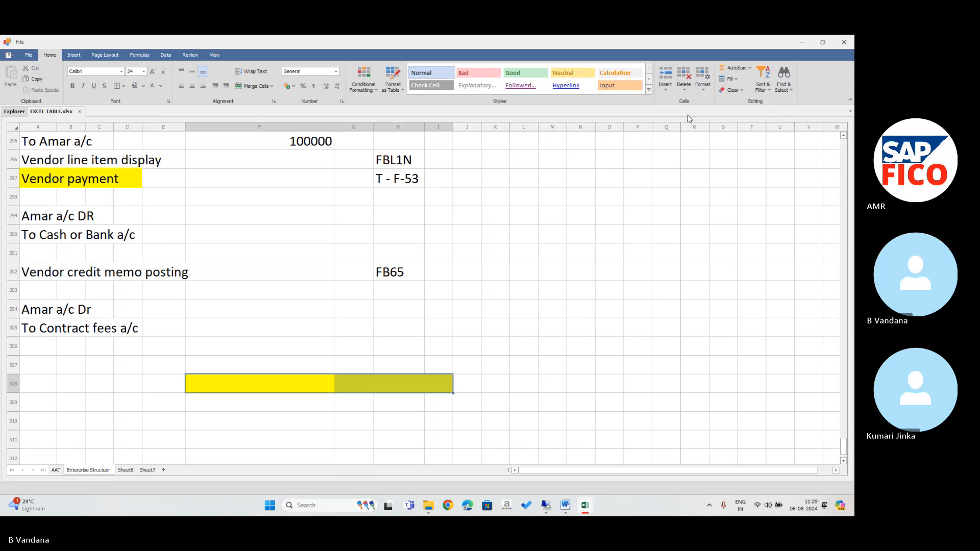
left_click(684, 77)
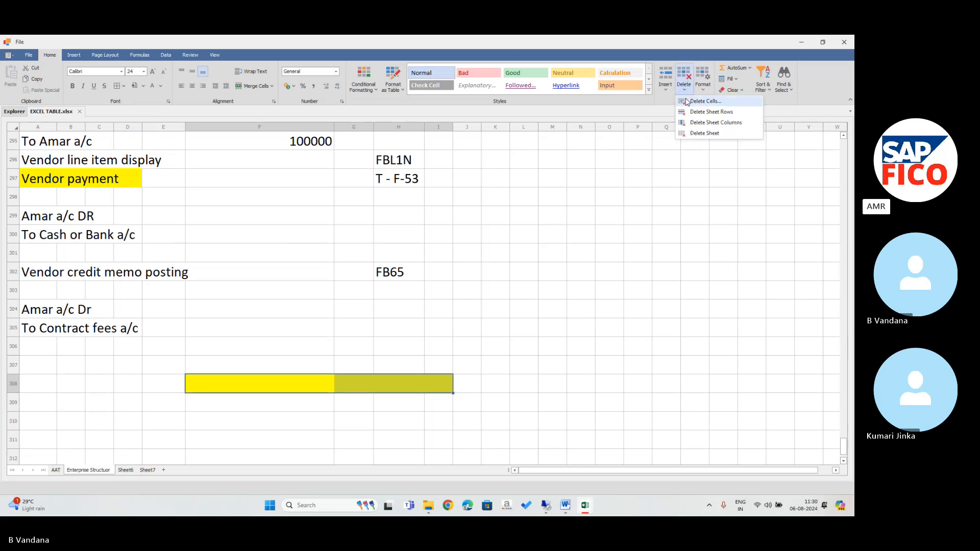
left_click(703, 101)
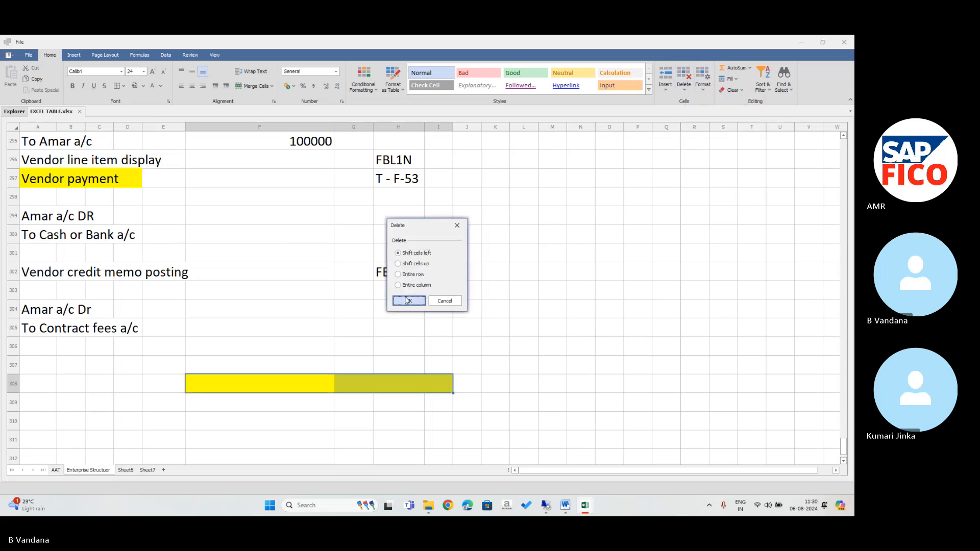
left_click(408, 301)
Give the Vendor credit memo posting heading in A302:E302 a yellow fill.
left_click(47, 365)
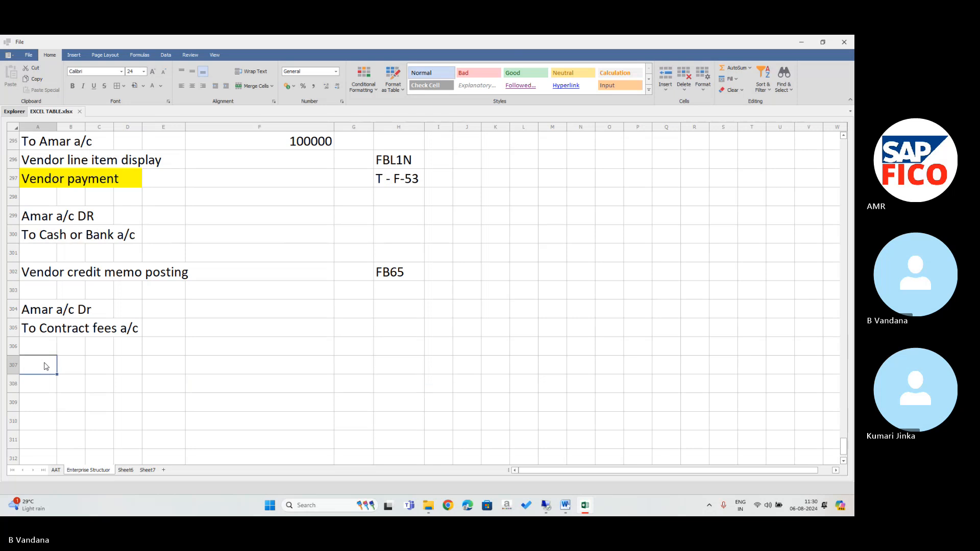
left_click_drag(29, 276, 185, 275)
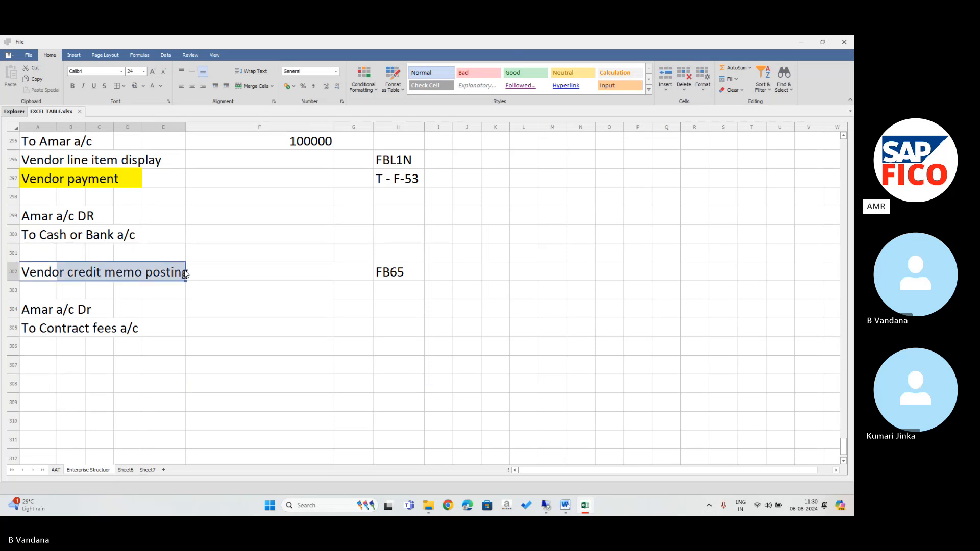
left_click(135, 85)
left_click(36, 370)
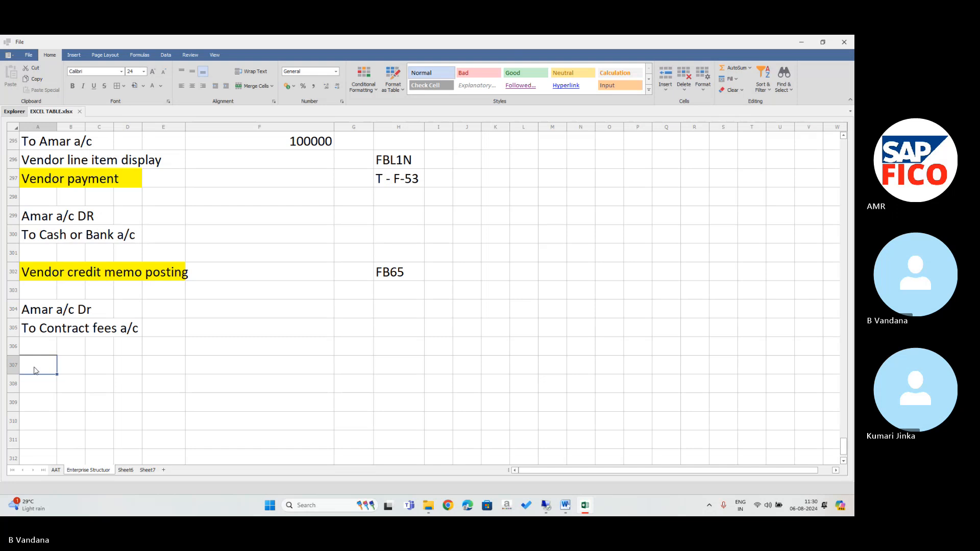
Start a 'Vendor invoi' label in row 307 and note 'single screen' in E297 beside Vendor payment.
type("V")
key("BackSpace")
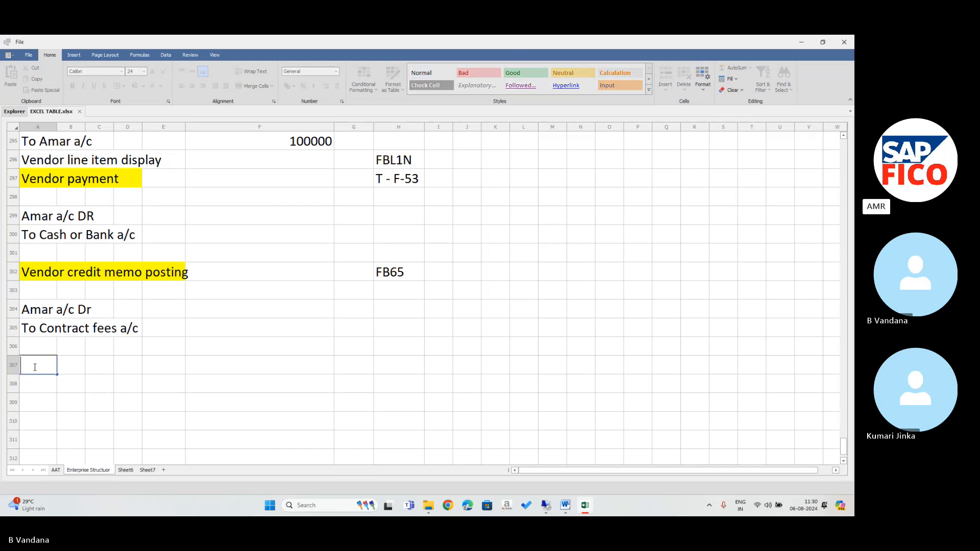
type("Vendor invoi")
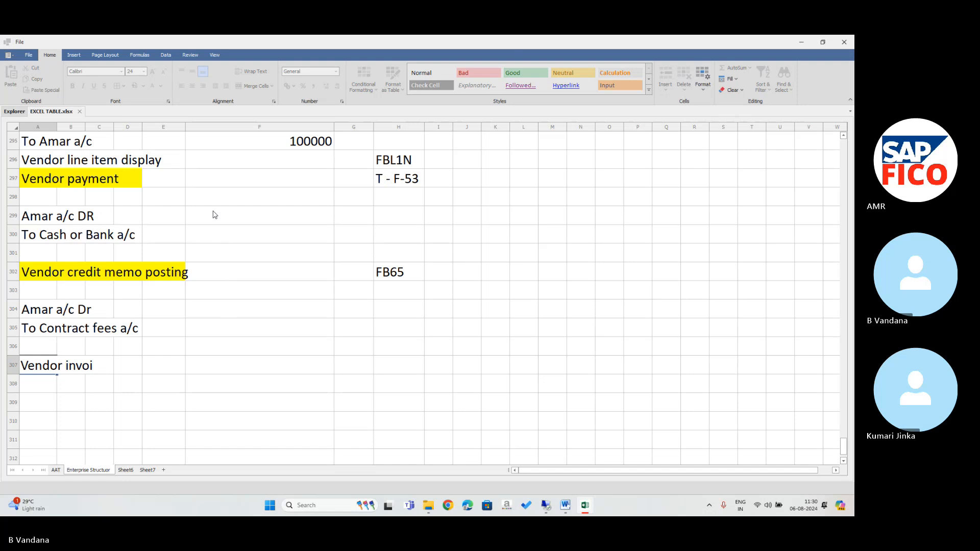
key("BackSpace")
key("BackSpace")
key("BackSpace")
key("BackSpace")
key("BackSpace")
key("BackSpace")
key("BackSpace")
key("BackSpace")
key("BackSpace")
key("BackSpace")
key("BackSpace")
key("BackSpace")
left_click(165, 182)
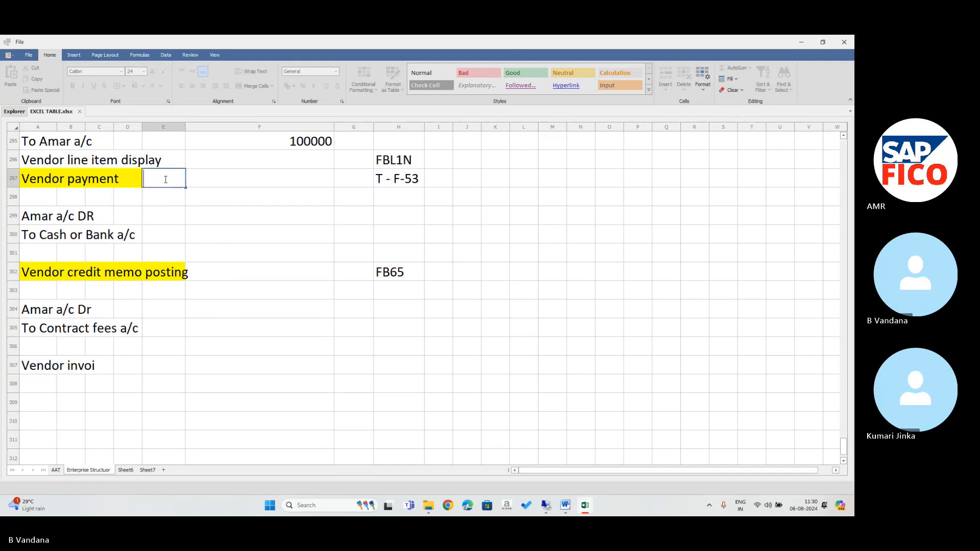
type("single screen")
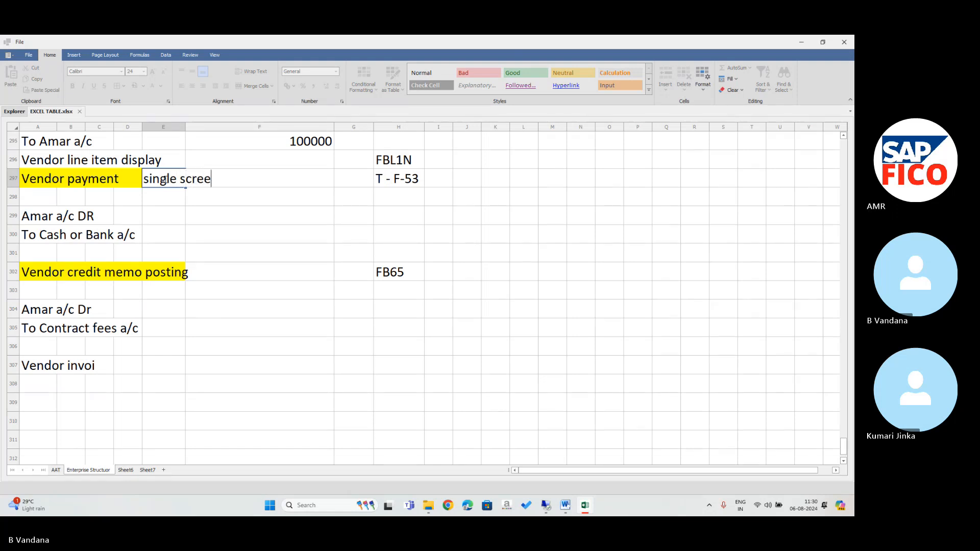
Extend the row 307 label in C307 with 'ce'.
double_click(99, 367)
type("ce")
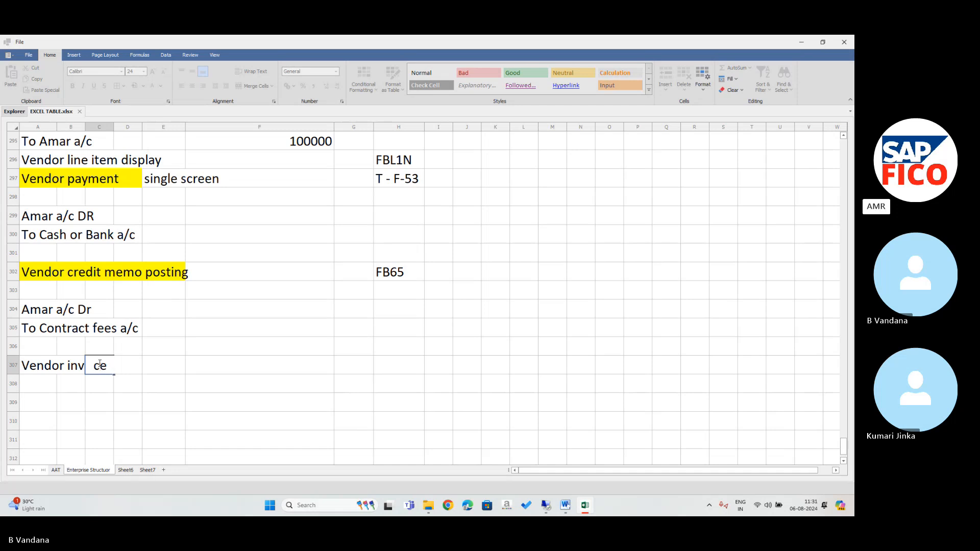
left_click(167, 379)
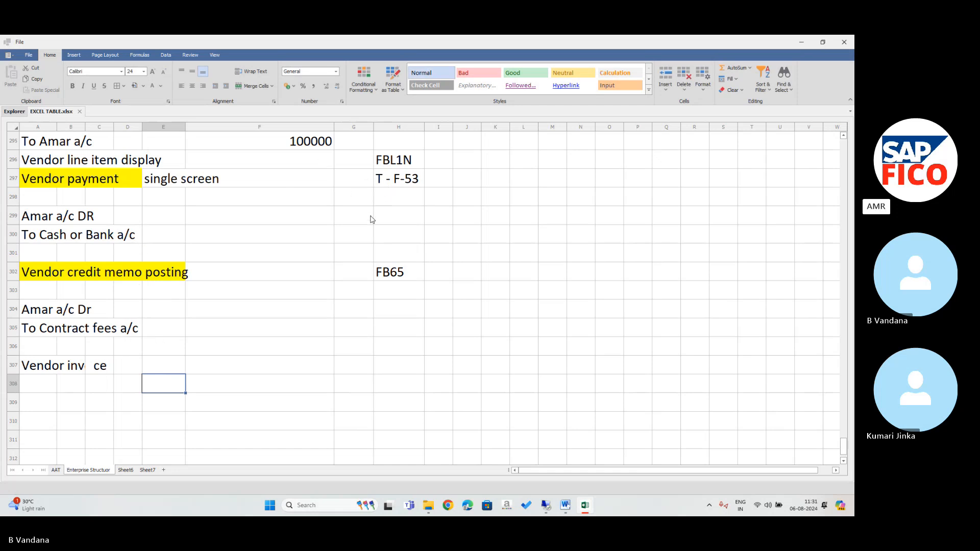
Enter SINGLE SCREEN in F292 beside Vendor invoice posting.
left_click(215, 270)
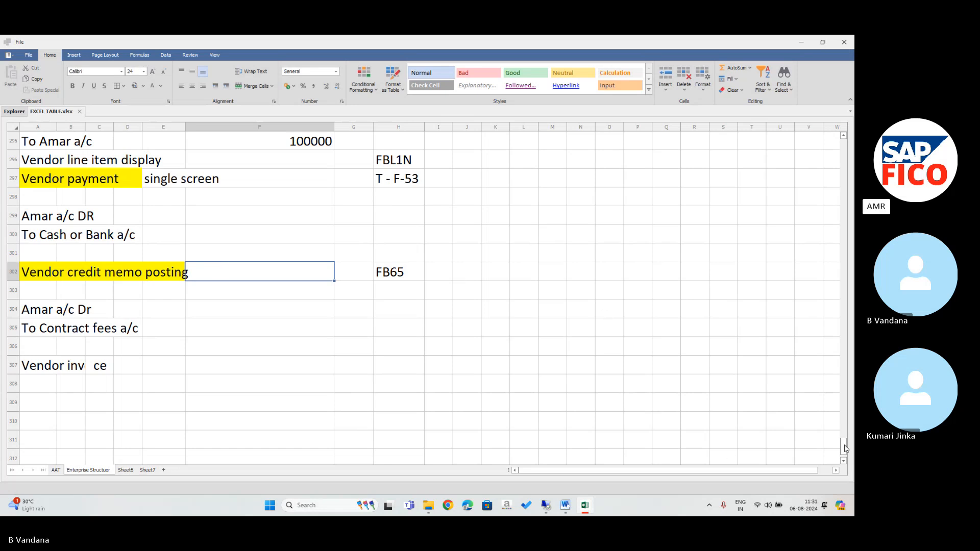
scroll(844, 449, "up", 3)
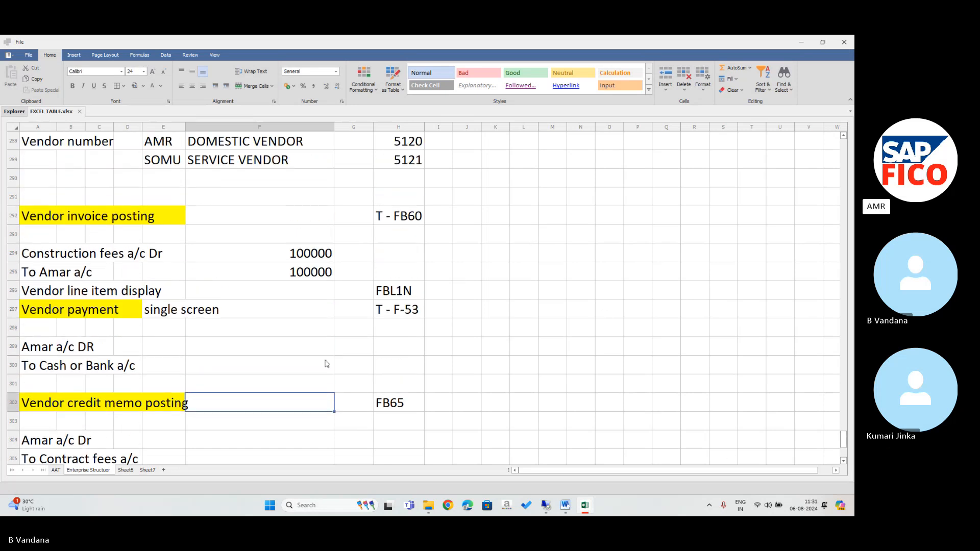
left_click(210, 221)
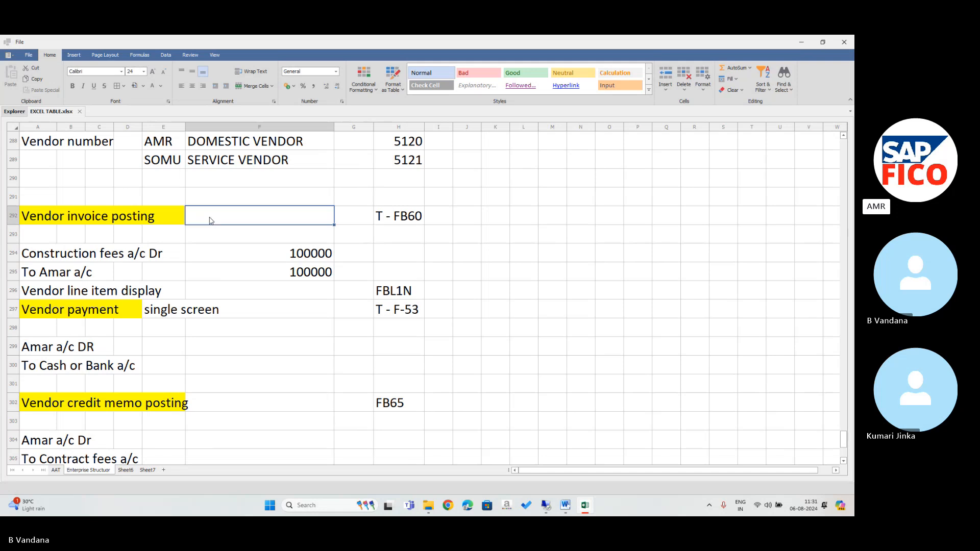
type("SINGL")
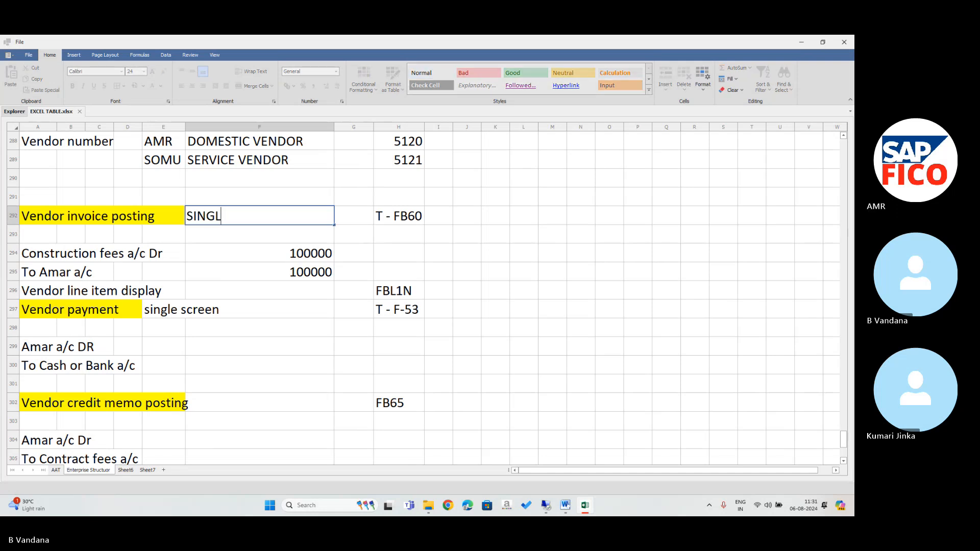
type("E SCREEN")
Clear the single screen note from E297:F297 and move down the sheet.
left_click(181, 312)
left_click_drag(181, 312, 206, 309)
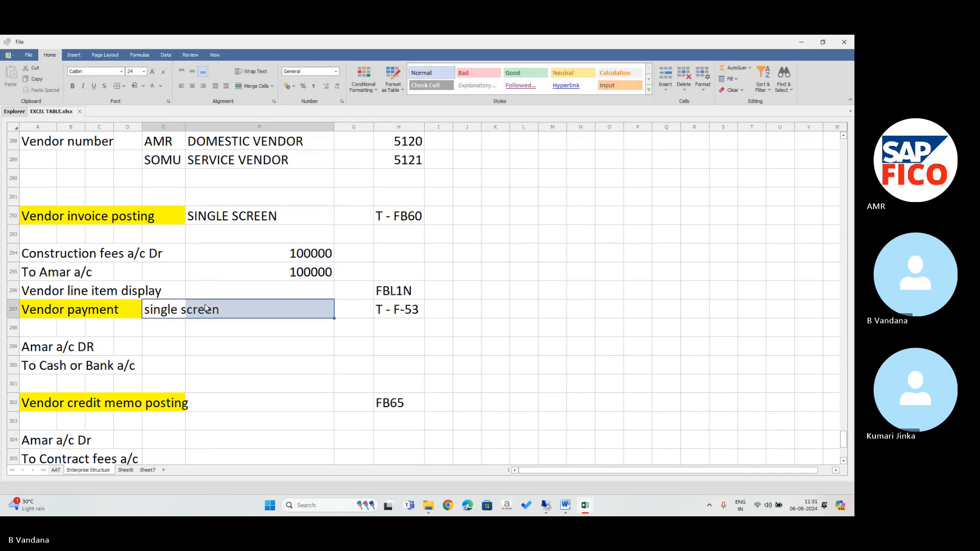
key("Delete")
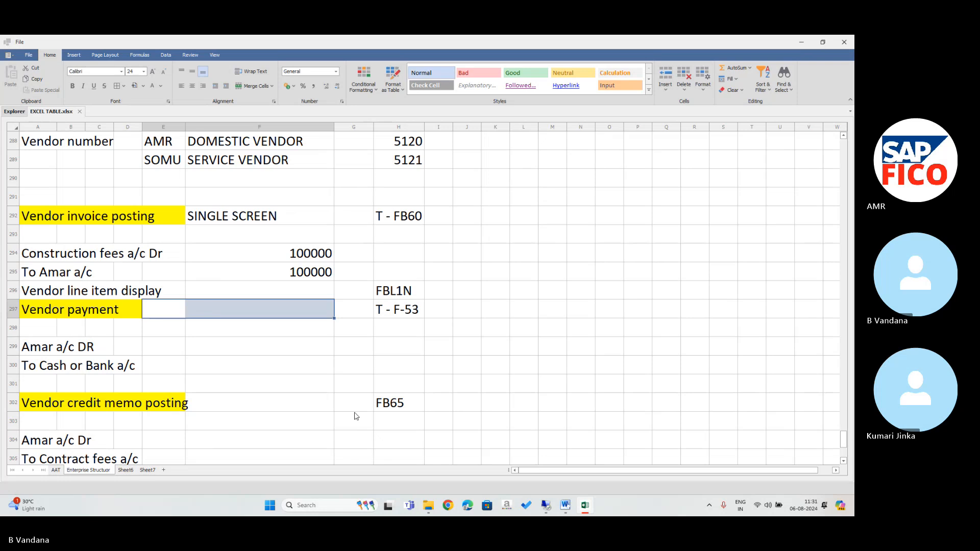
key("Down")
key("Down")
key("Down")
key("Down")
key("Down")
key("Down")
key("Down")
key("Down")
key("Down")
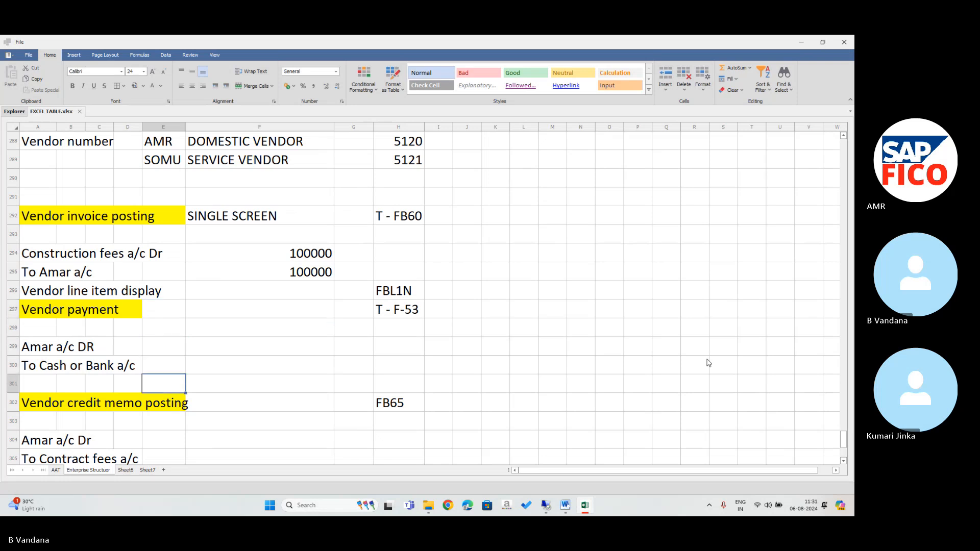
key("Down")
key("Down")
key("Down")
key("Down")
key("Down")
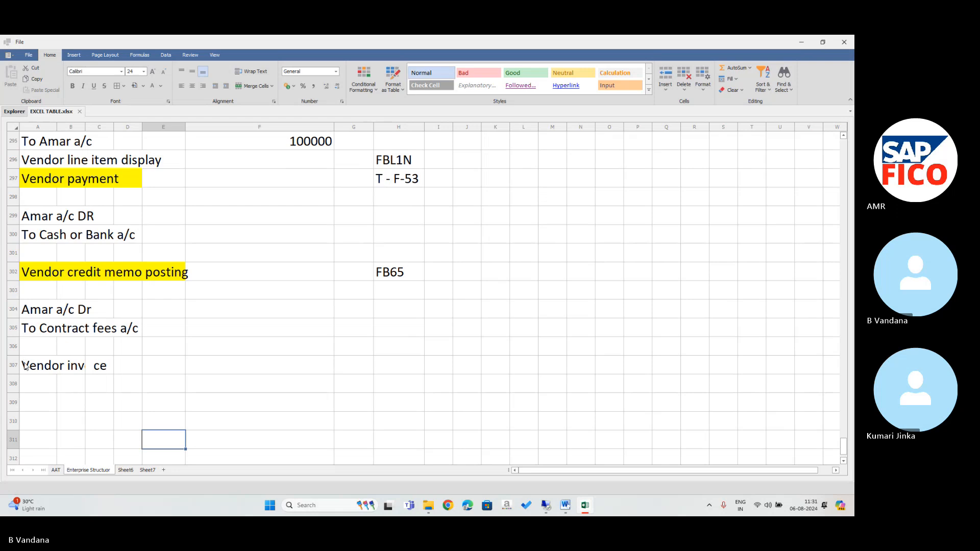
Replace the row 307 text with 'Vendor invoice posting DOUBLE SCREEN' in A307.
left_click_drag(26, 367, 130, 375)
key("Delete")
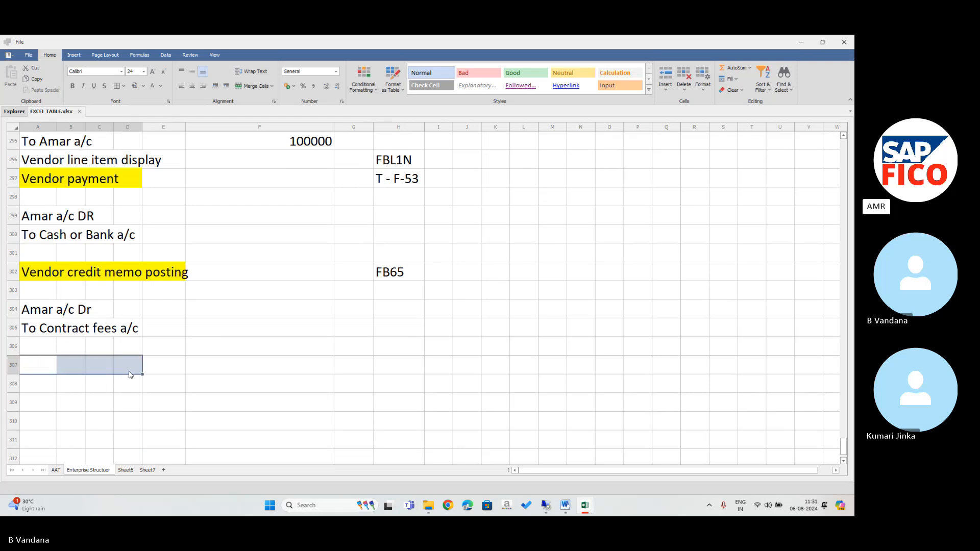
left_click(32, 373)
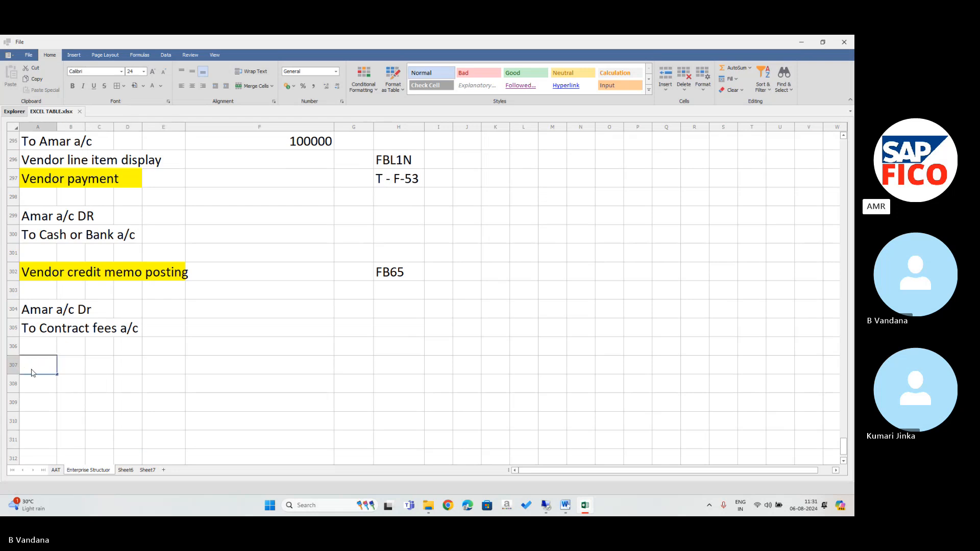
type("V")
key("BackSpace")
type("V")
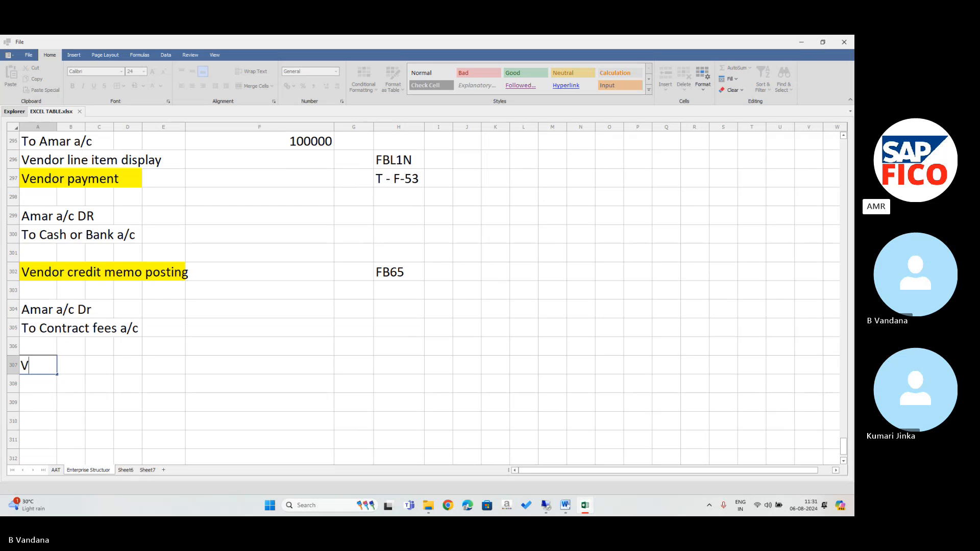
type("endor i")
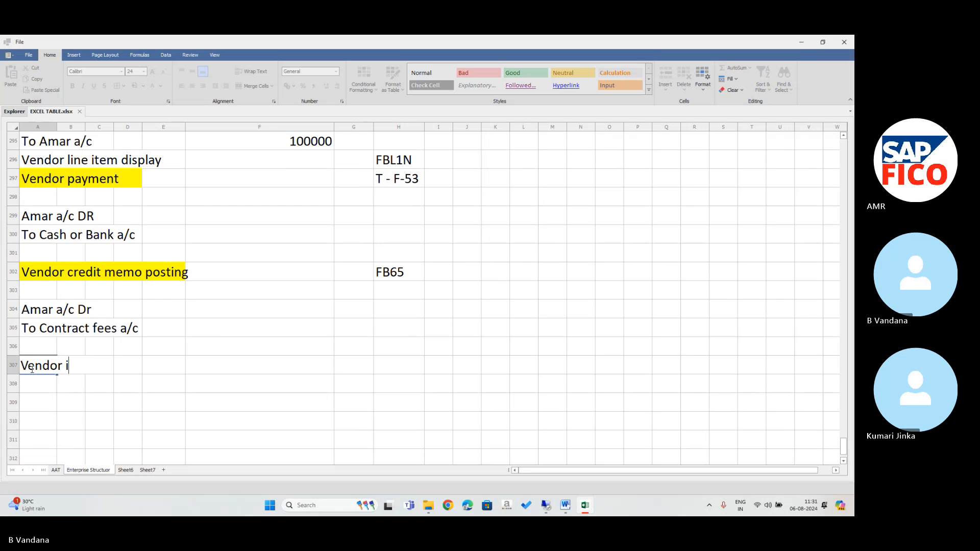
type("nvoice pos")
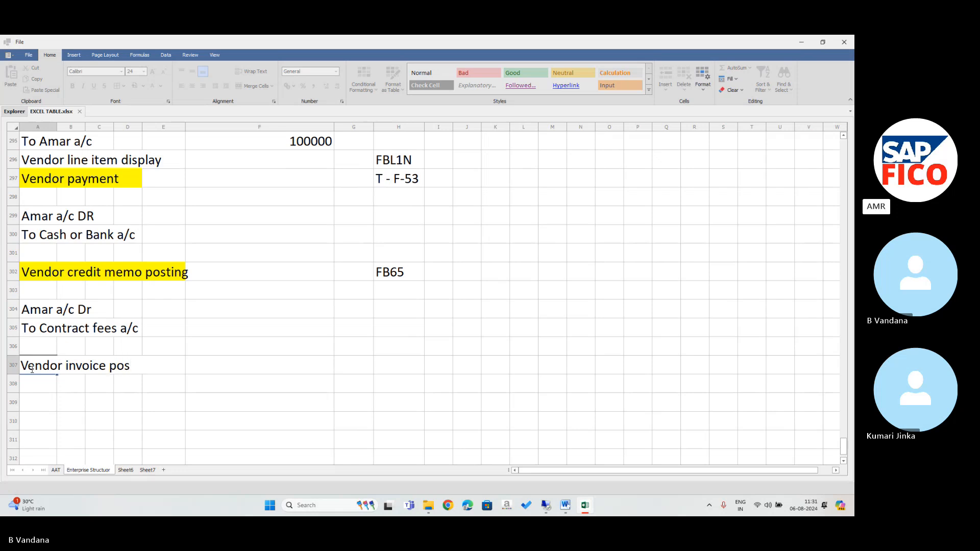
type("ting ")
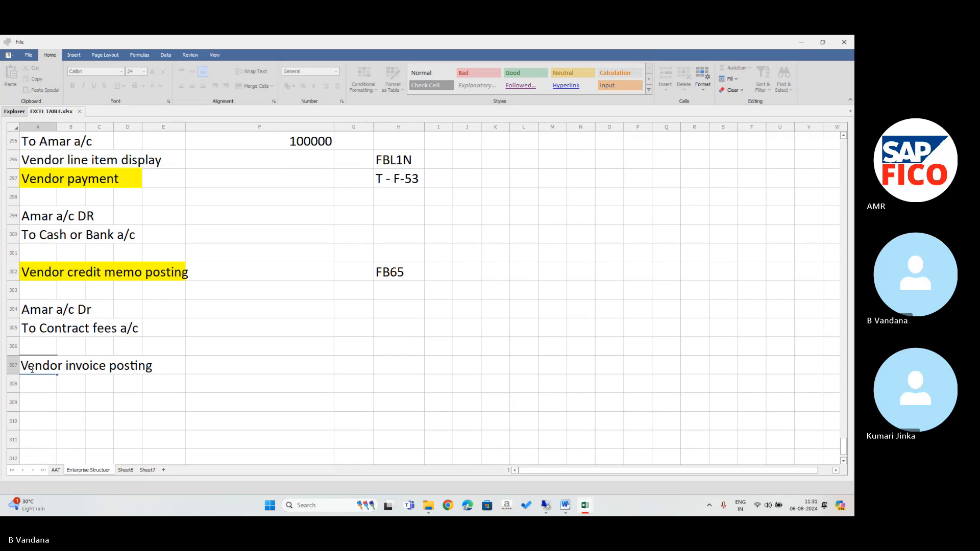
type("DOUBLE SCR")
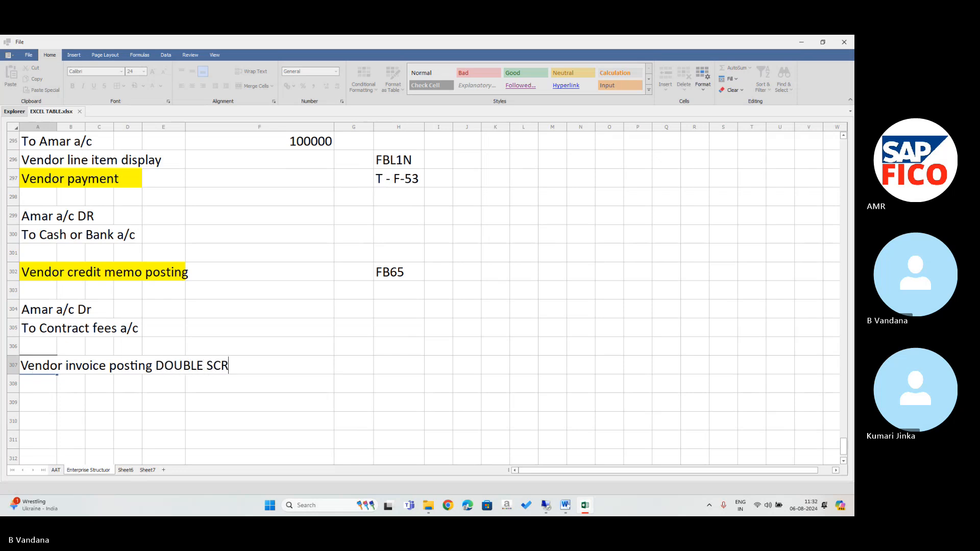
type("EEN")
Highlight the DOUBLE SCREEN heading across A307:F307 with yellow fill.
left_click(28, 366)
left_click_drag(28, 366, 236, 366)
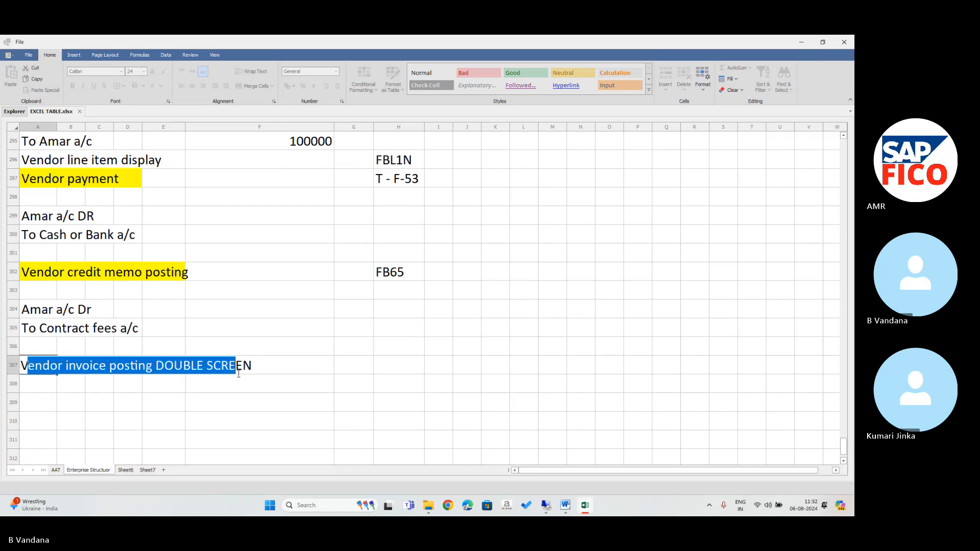
left_click(235, 365)
left_click_drag(28, 365, 251, 384)
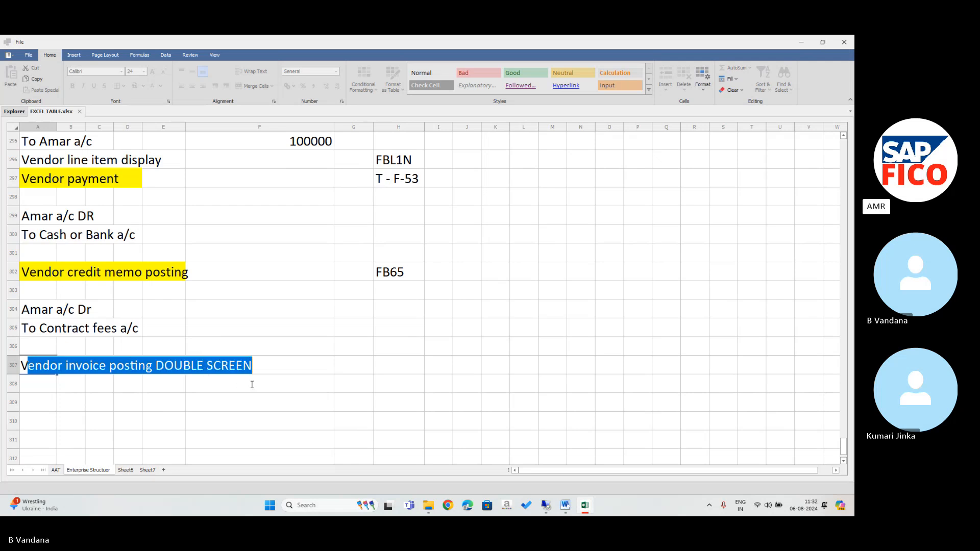
left_click(198, 385)
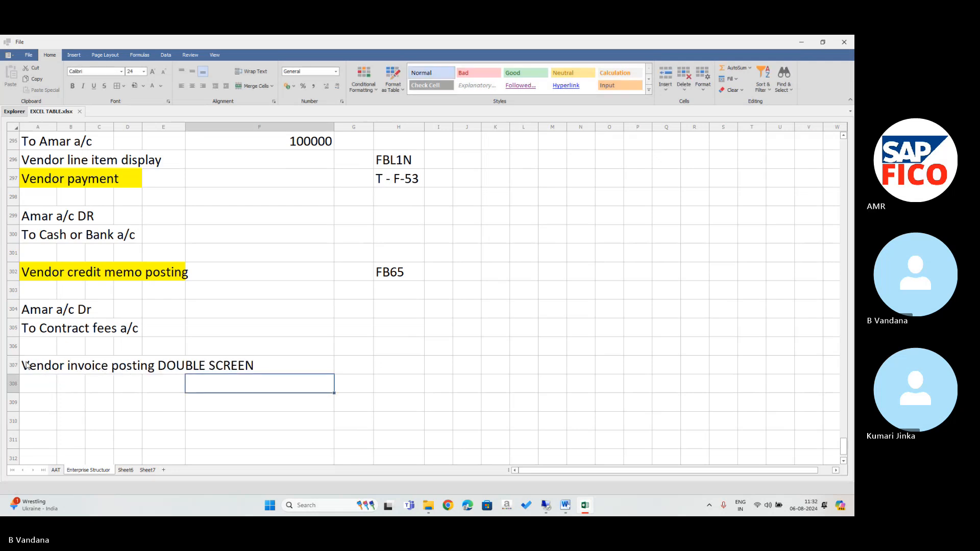
left_click_drag(37, 369, 312, 366)
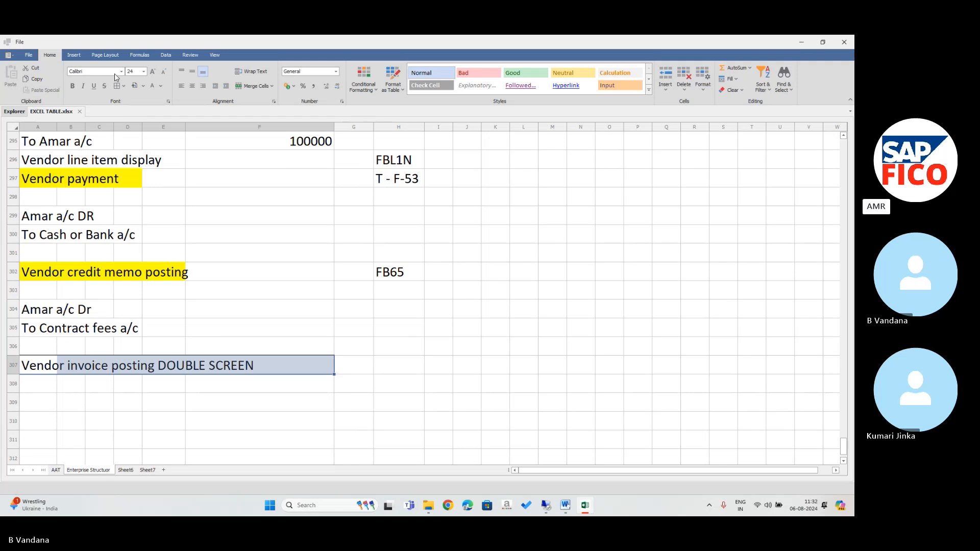
left_click(136, 85)
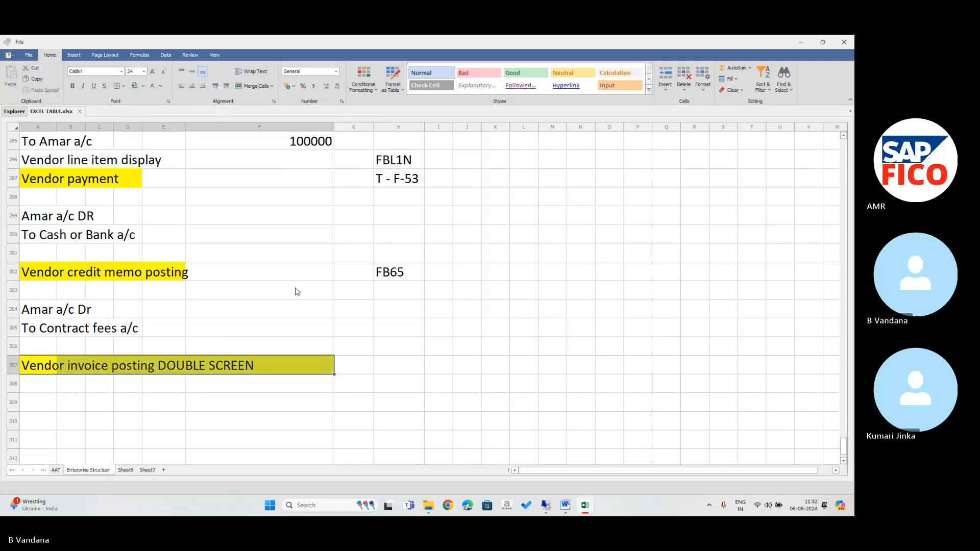
left_click(388, 366)
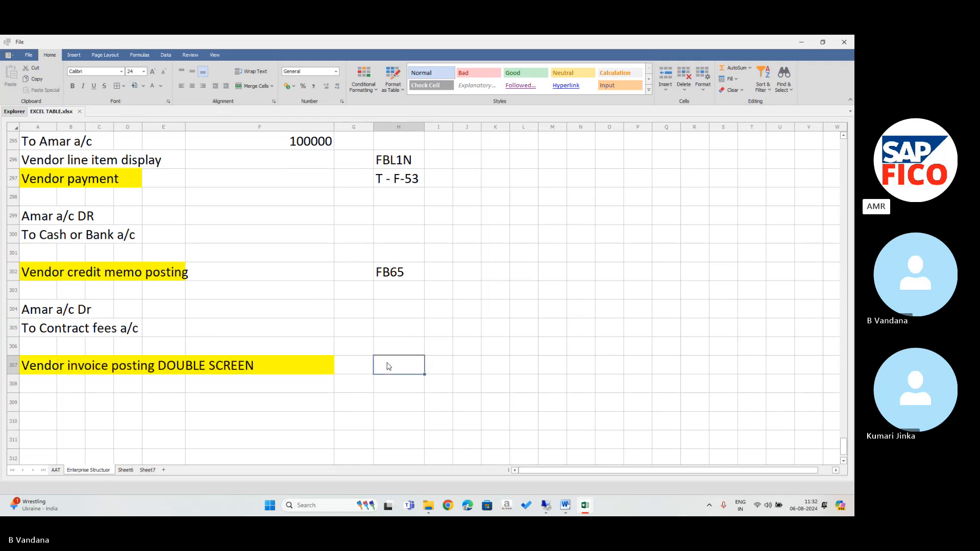
Enter transaction code F-43 in H307 beside the heading.
type("F-")
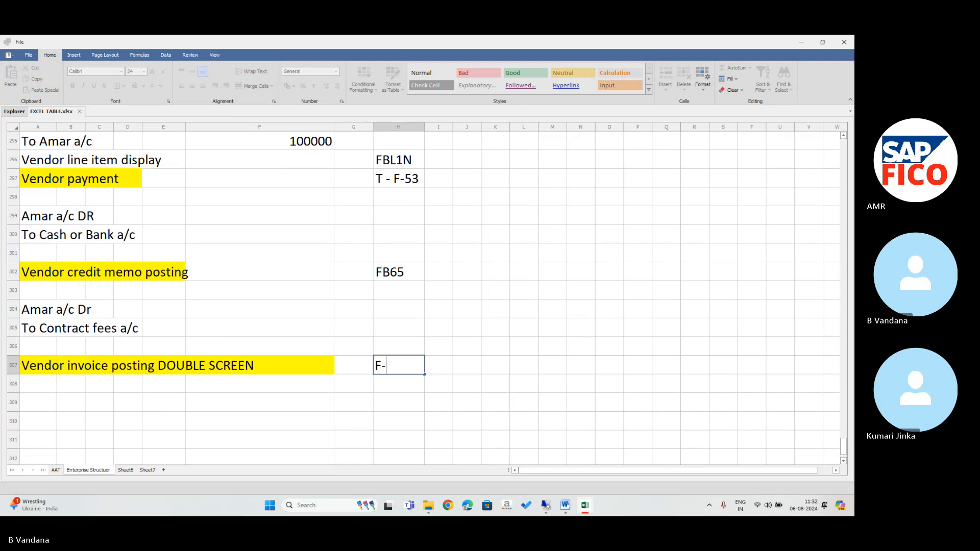
type("43")
key("Return")
key("Return")
key("Return")
key("Return")
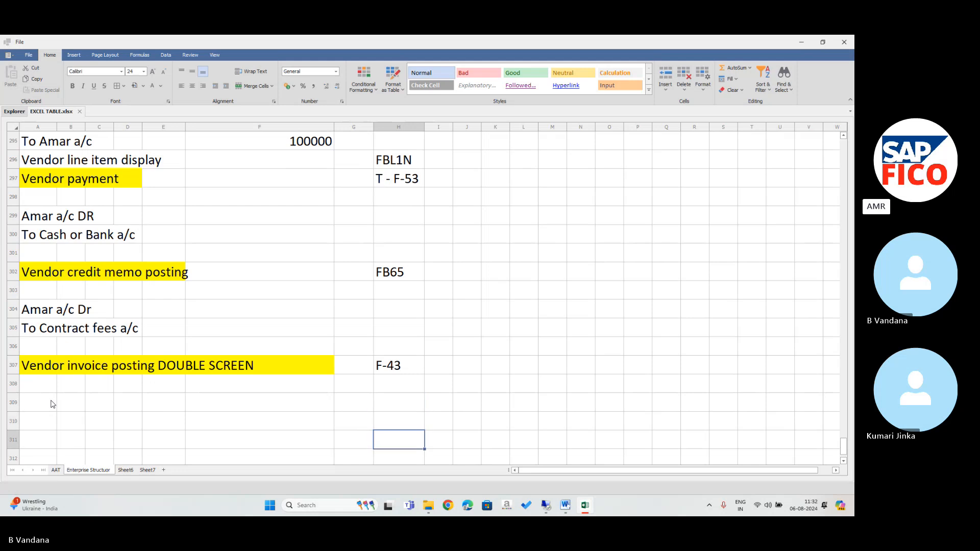
key("Return")
key("Return")
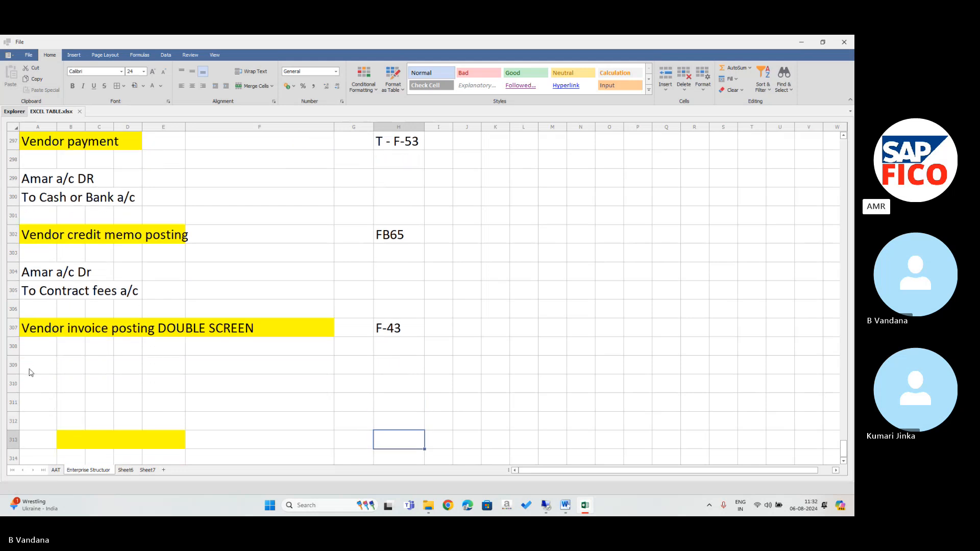
Write the entry lines 'Contrct fees a/c Dr' in A309 and 'To AMR a/c' in A310.
left_click(32, 372)
double_click(31, 372)
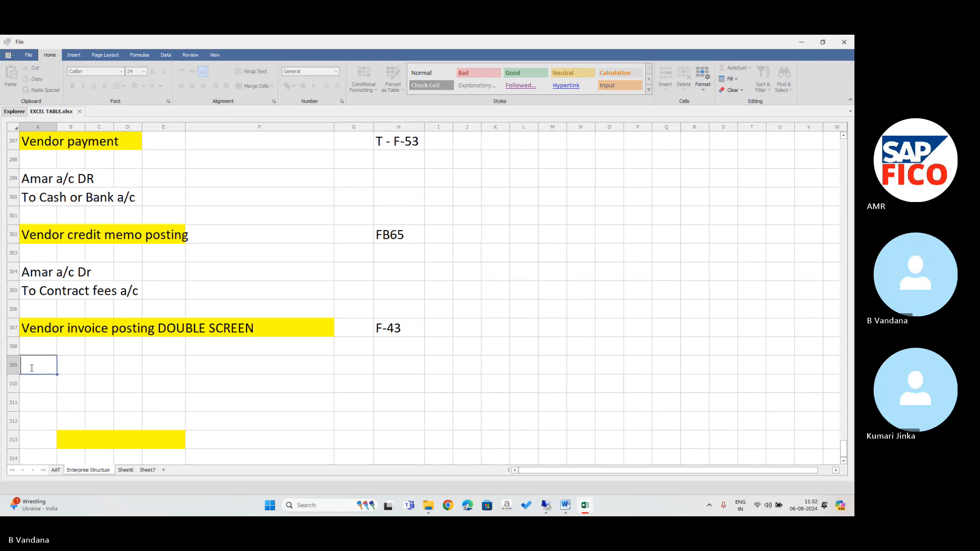
type("Contrct fees a/")
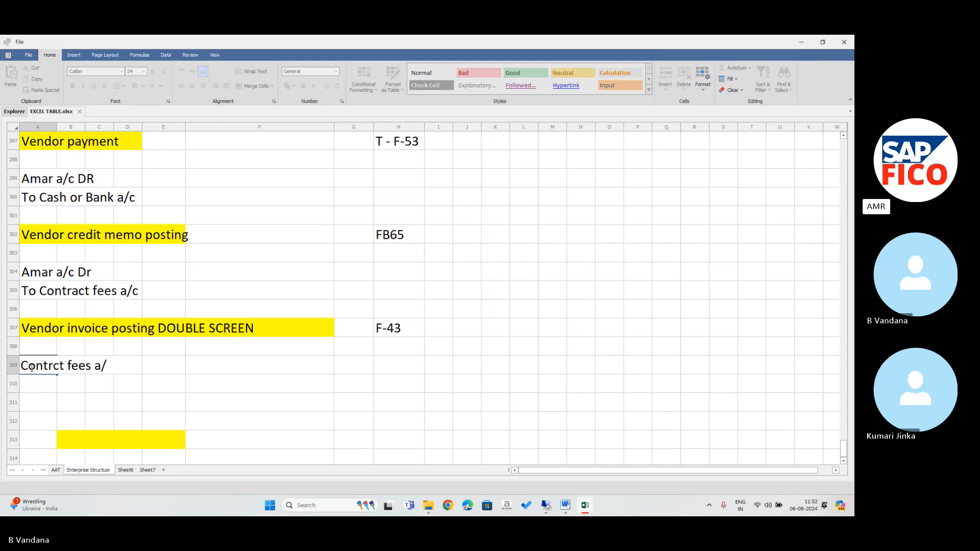
type("c Dr")
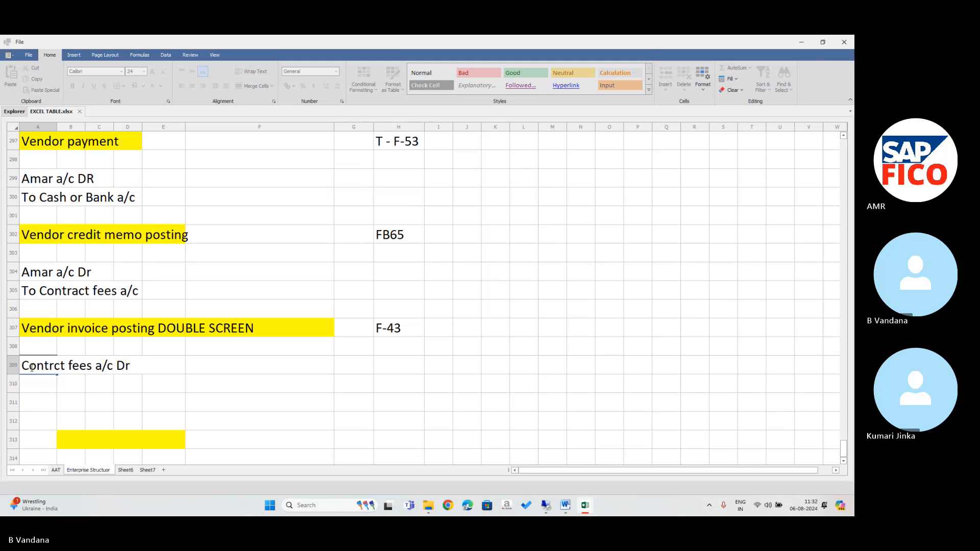
key("Return")
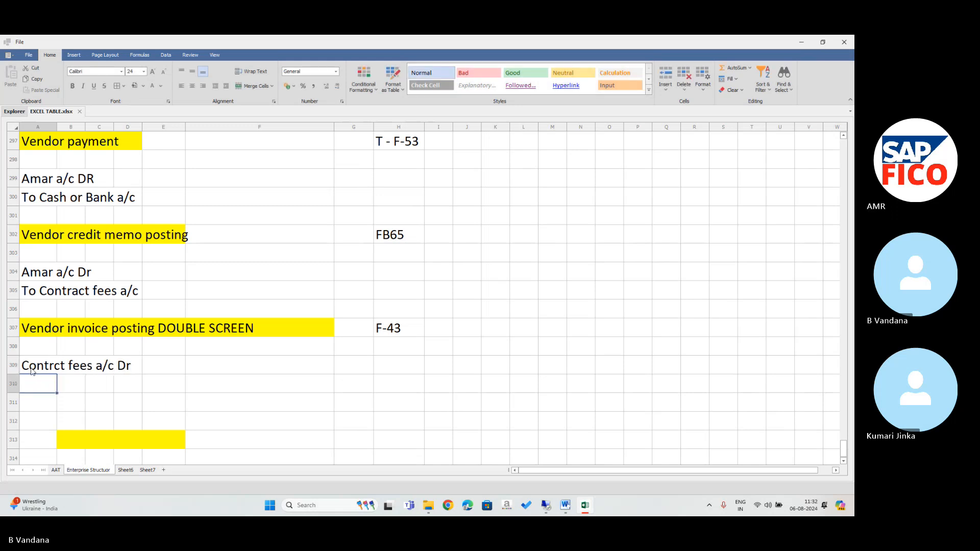
type("To ")
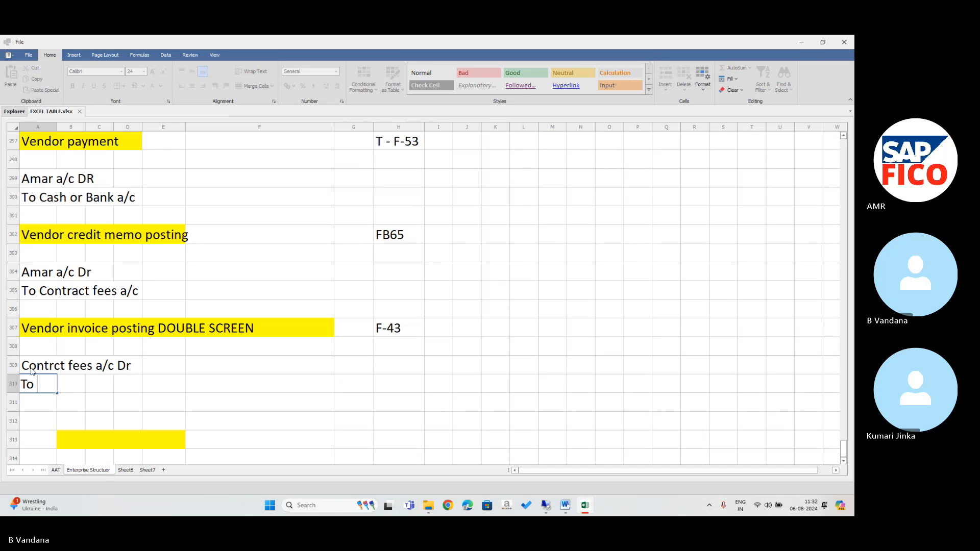
type("Somy")
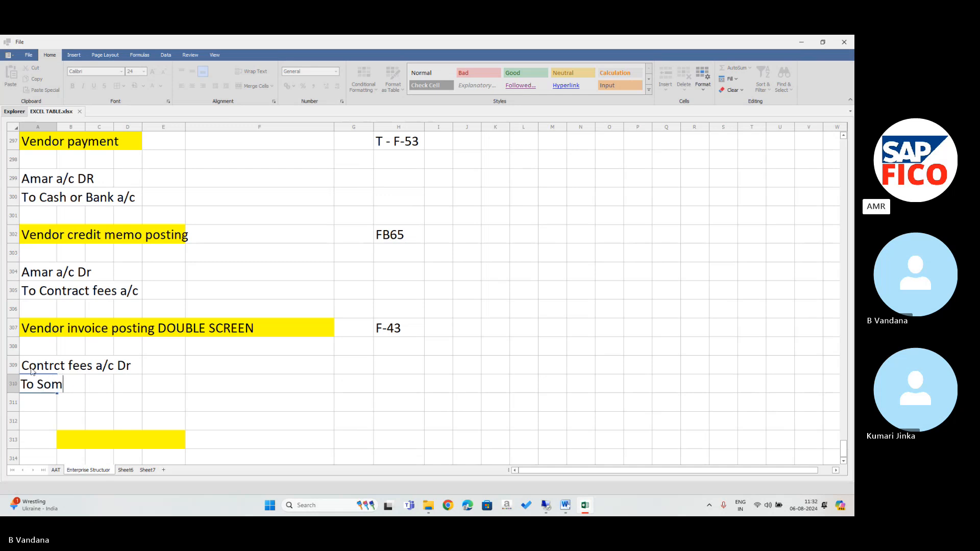
key("BackSpace")
key("BackSpace")
key("BackSpace")
key("BackSpace")
type("a")
key("BackSpace")
type("AMR a/c")
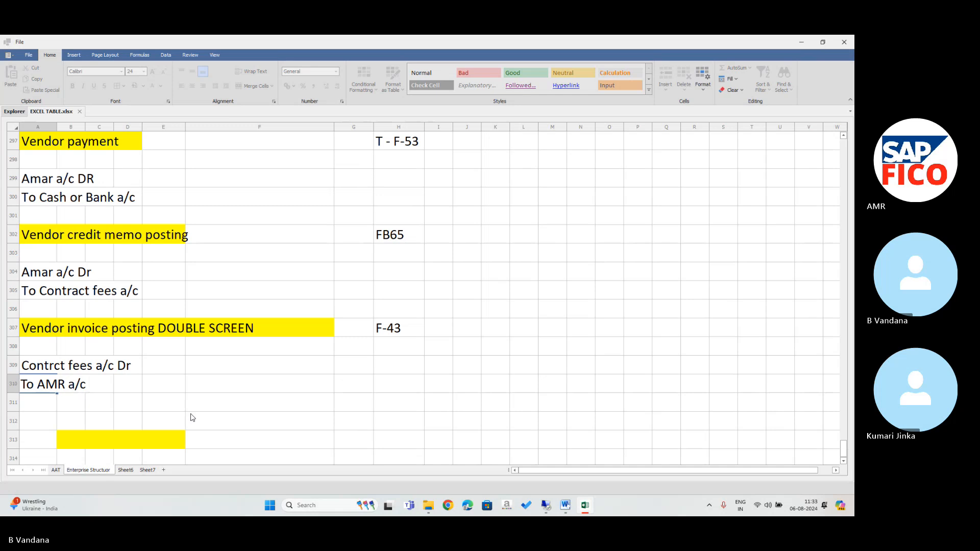
Enter 100000 as the amount for both lines in F309 and F310.
left_click(289, 372)
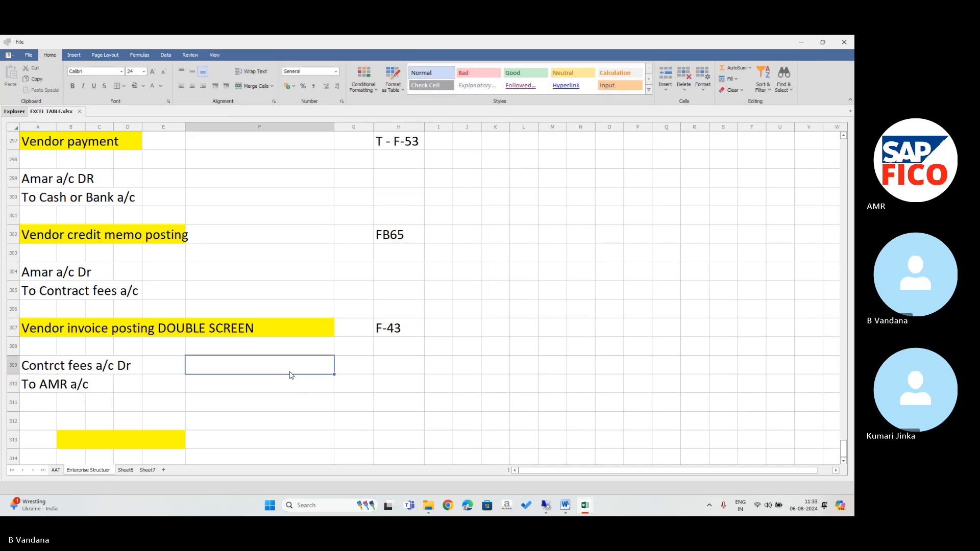
type("100000")
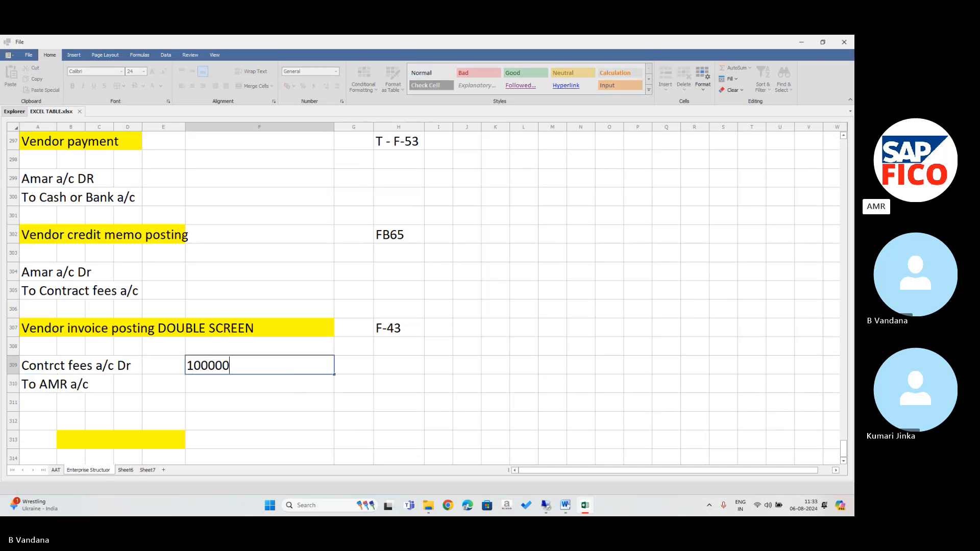
key("Return")
type("100000")
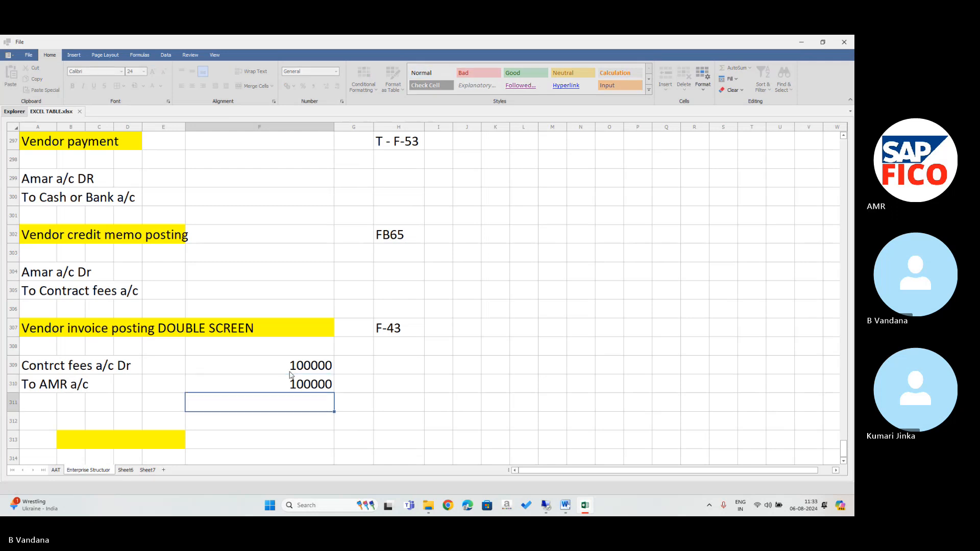
key("Return")
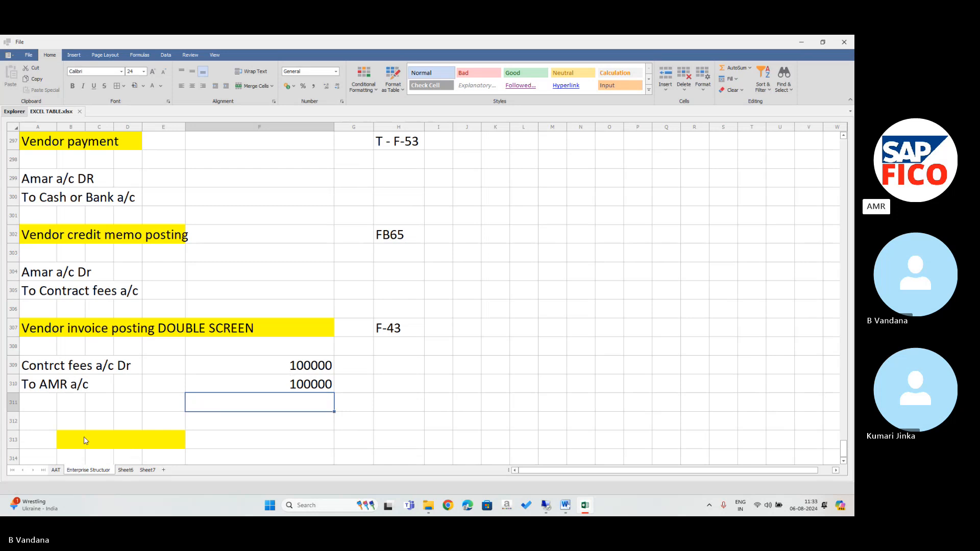
Delete the stray yellow cells B313:E313, shifting cells left.
left_click_drag(85, 439, 179, 443)
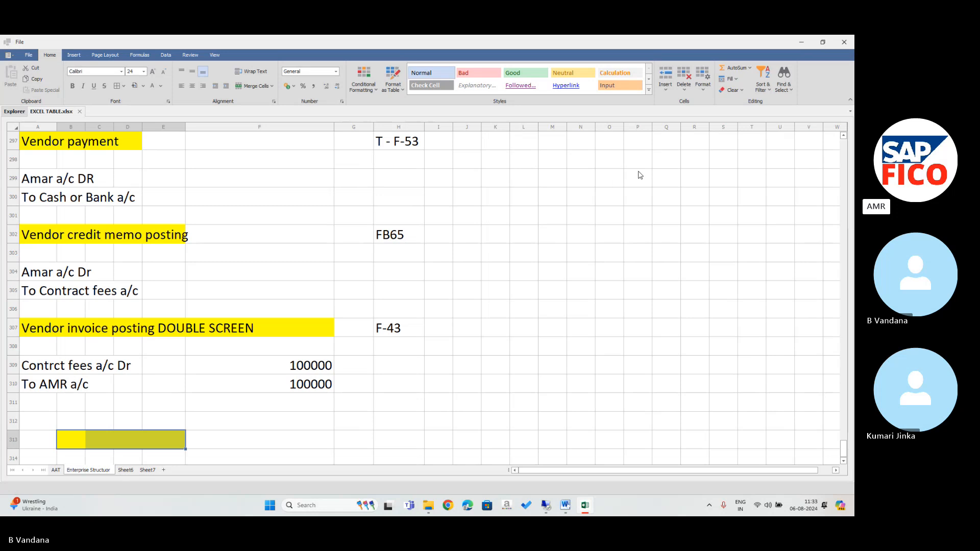
left_click(683, 88)
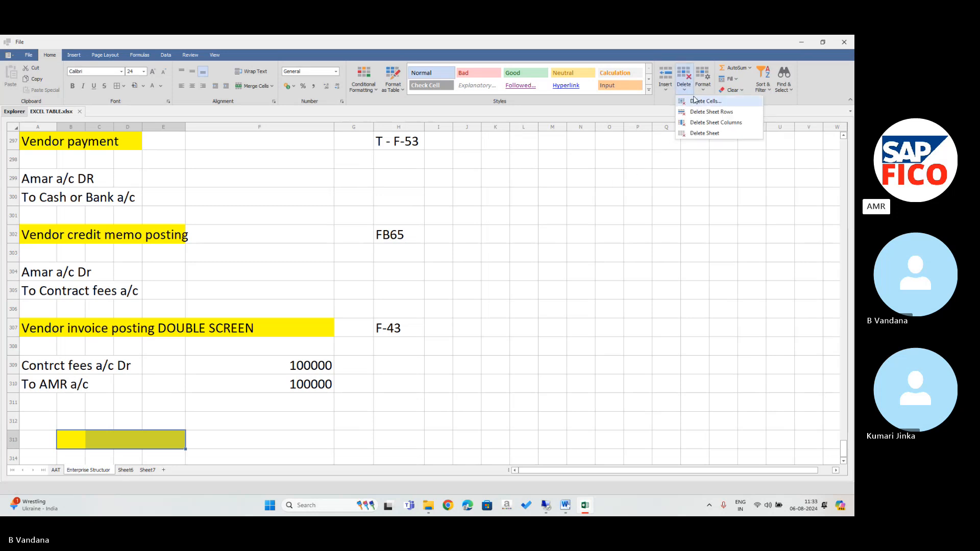
left_click(694, 100)
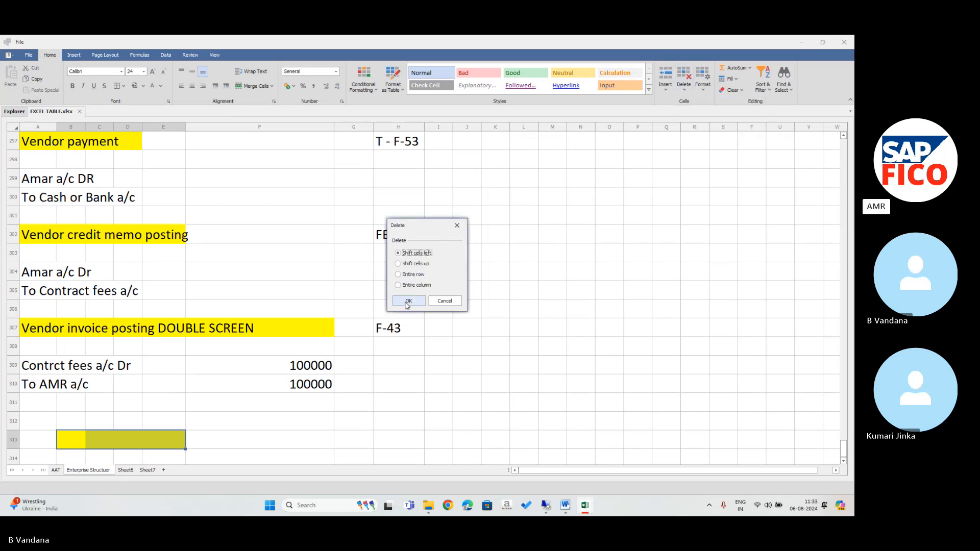
left_click(408, 301)
left_click(46, 421)
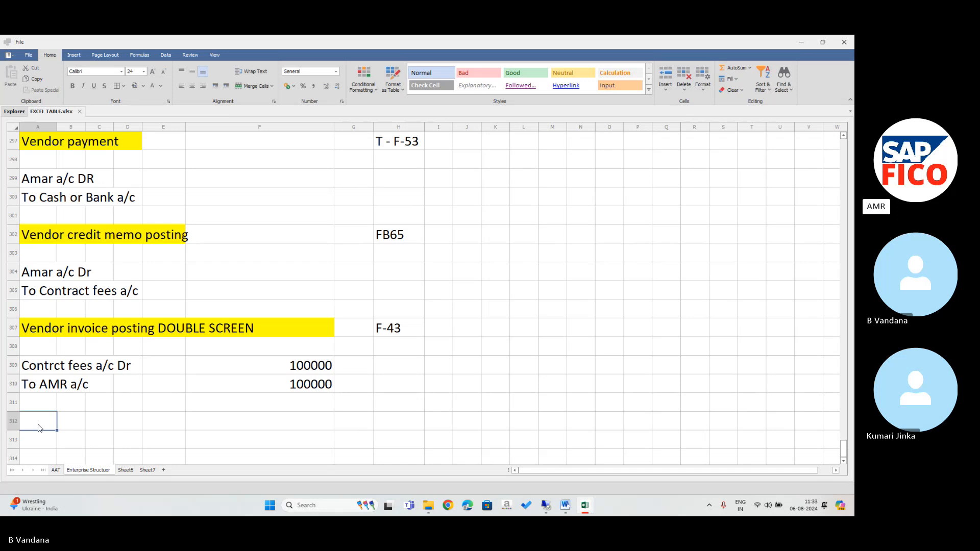
Add a yellow 'Vendor outgoing payment' heading in A312 with code F-53 in H312.
type("Ve")
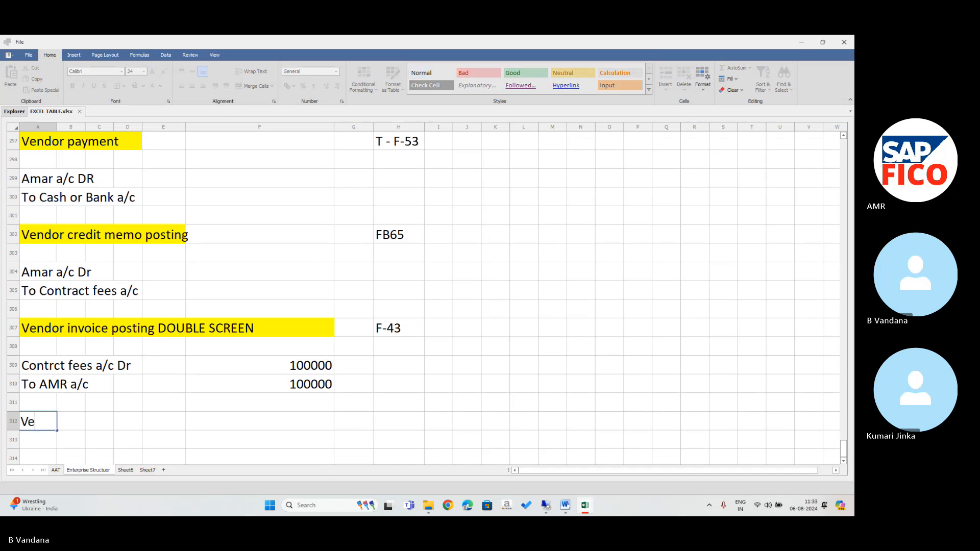
type("ndor outgoing ")
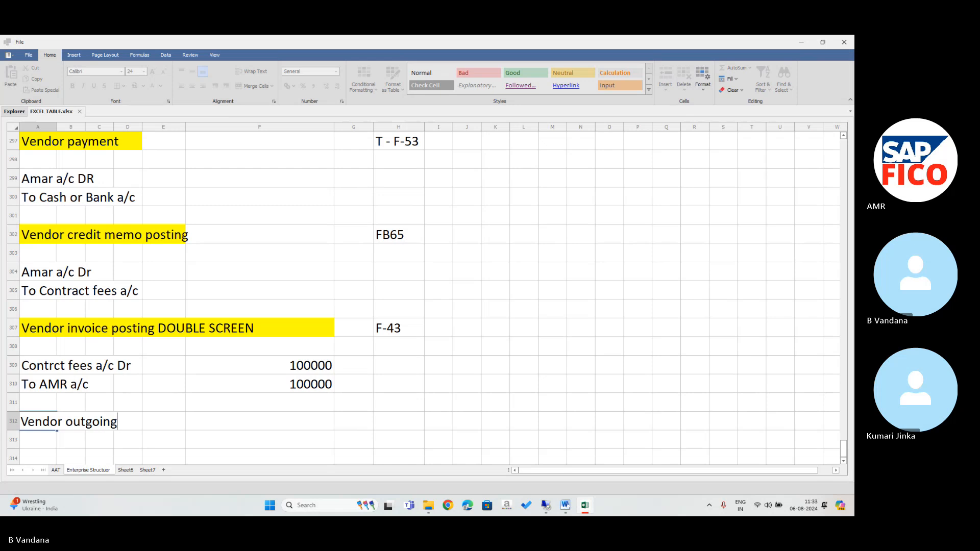
type("payment")
left_click(398, 425)
type("F")
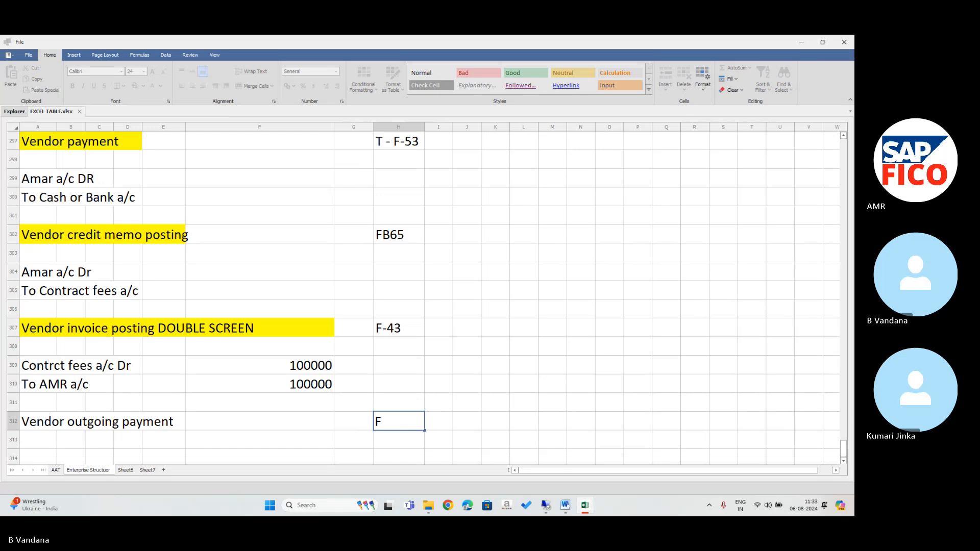
type("-53")
key("Return")
key("Return")
key("Return")
key("Return")
key("Return")
key("Return")
key("Return")
key("Return")
key("Return")
key("Return")
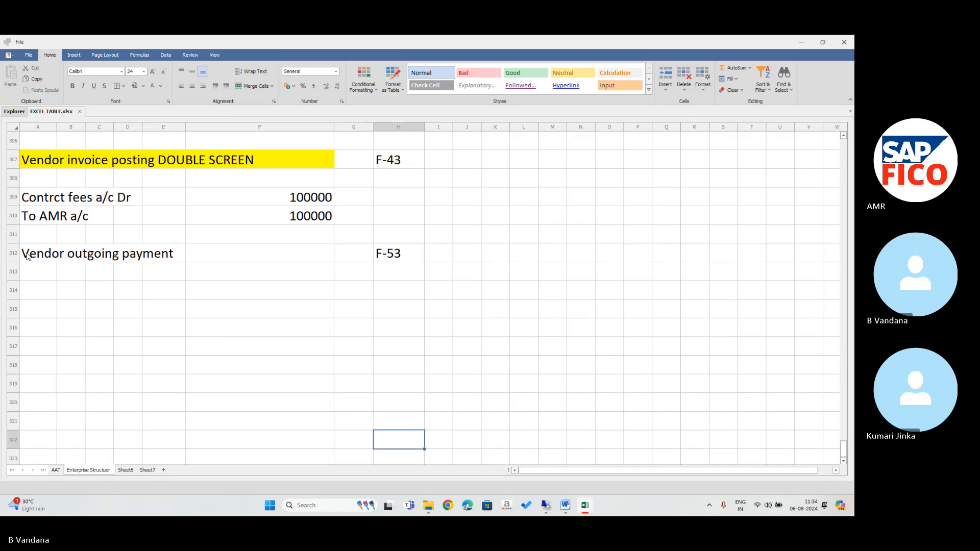
left_click_drag(27, 255, 160, 262)
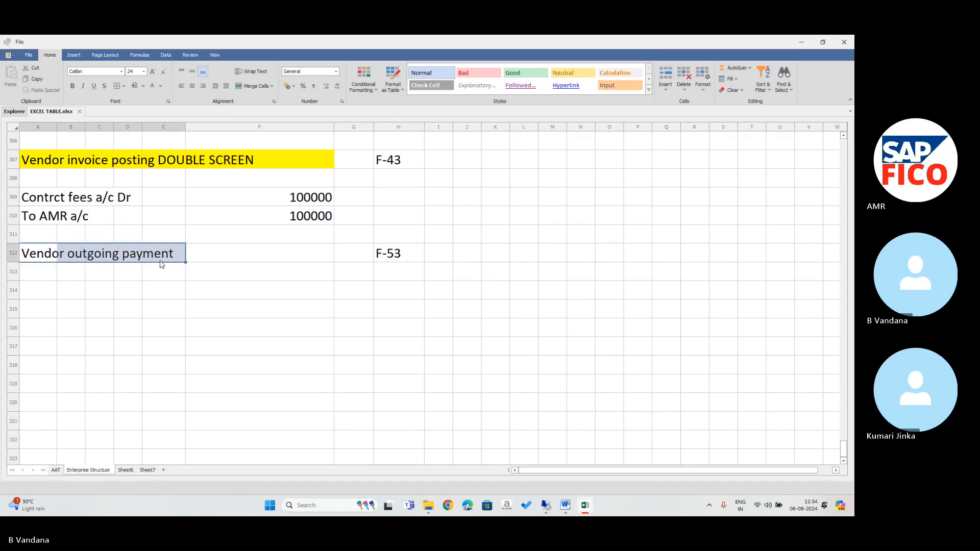
left_click(135, 87)
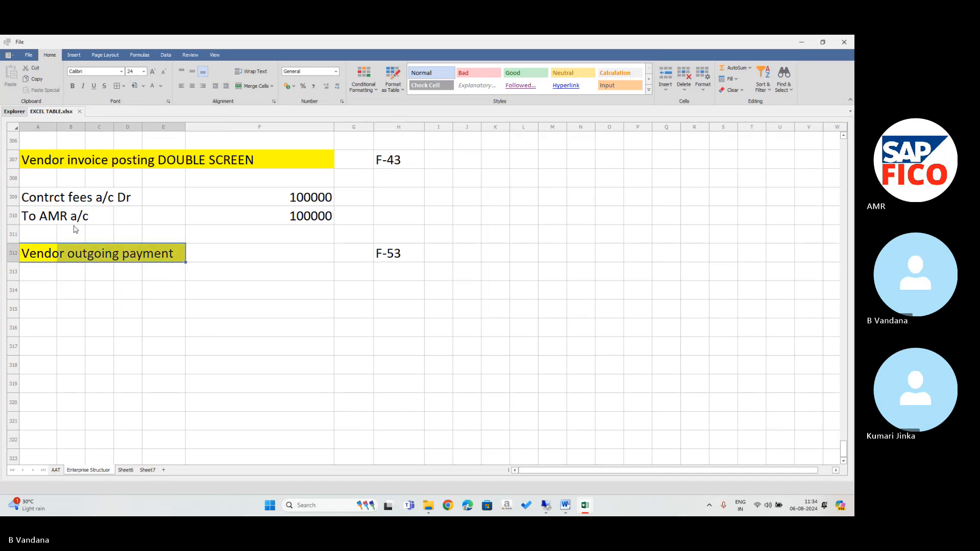
left_click(36, 288)
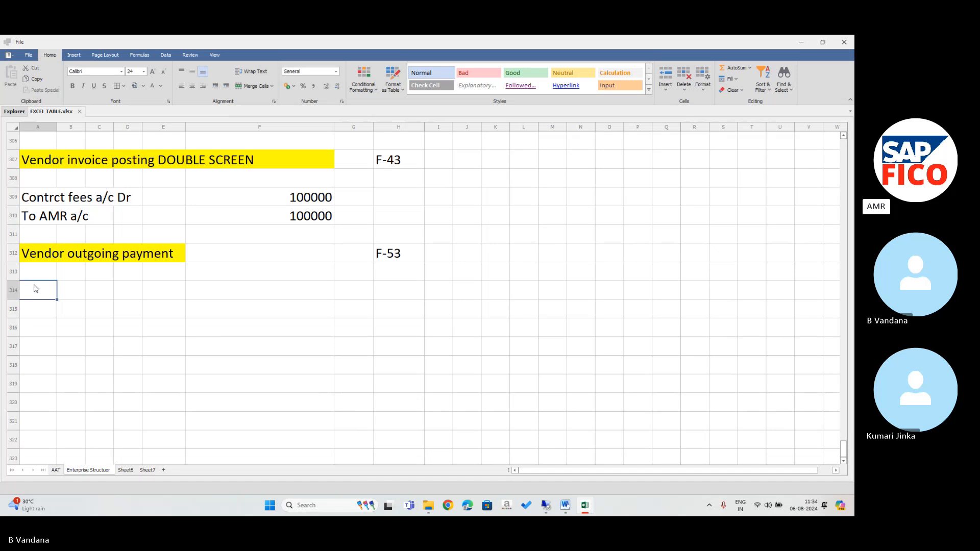
Write the entry lines 'AMR A/C Dr' in A314 and 'To Cash a/c' in A315.
type("A")
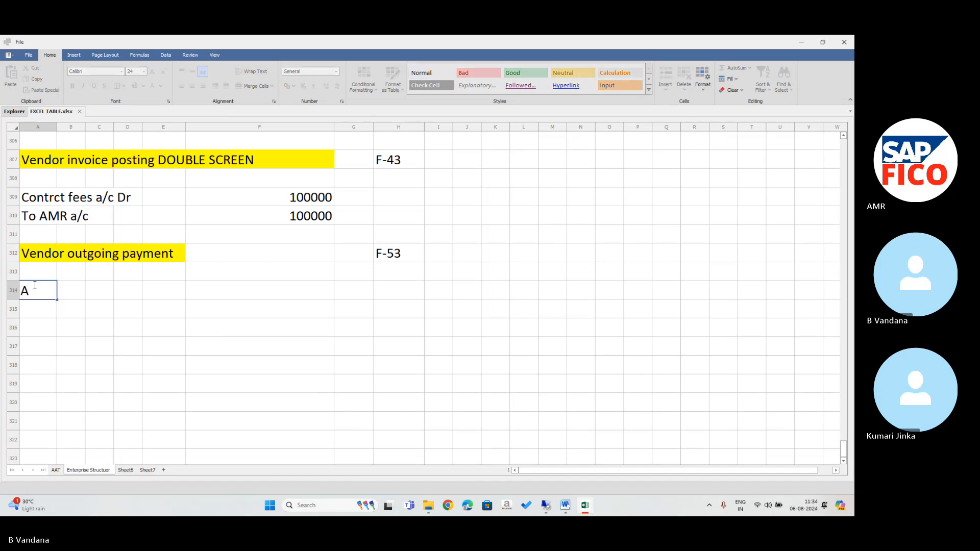
type("MR A/C d")
key("BackSpace")
type("Dr")
key("Return")
type("T")
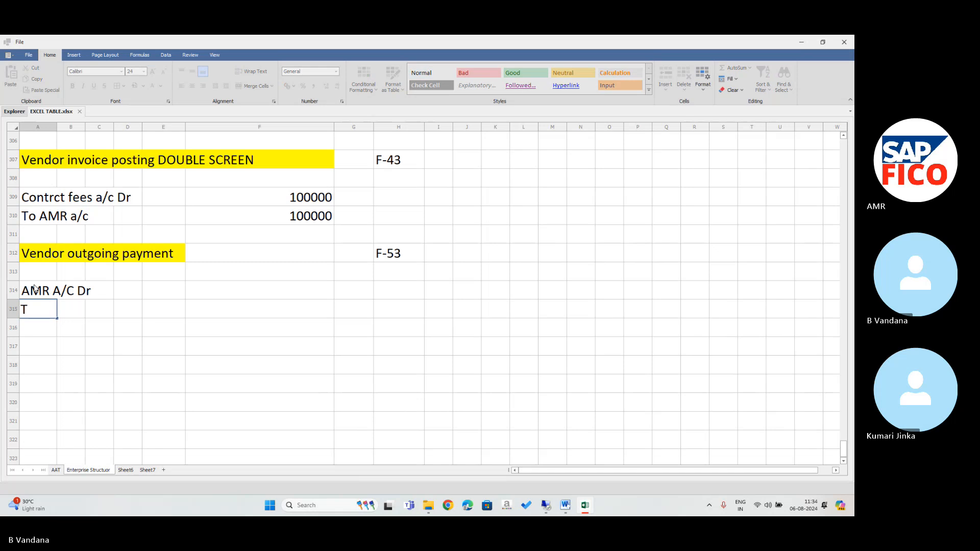
type("o Cash a/c")
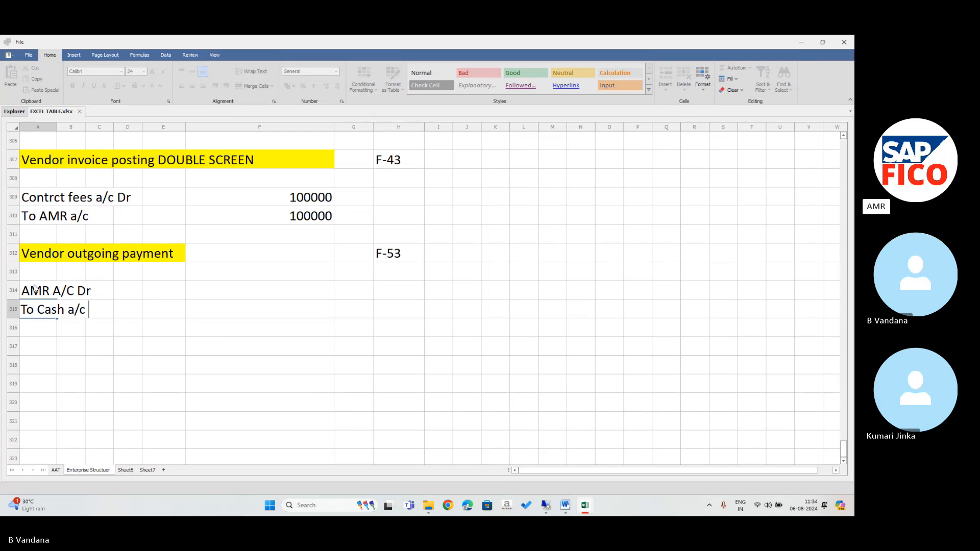
left_click(378, 297)
Enter 100000 for both payment lines in F314 and F315.
left_click(290, 293)
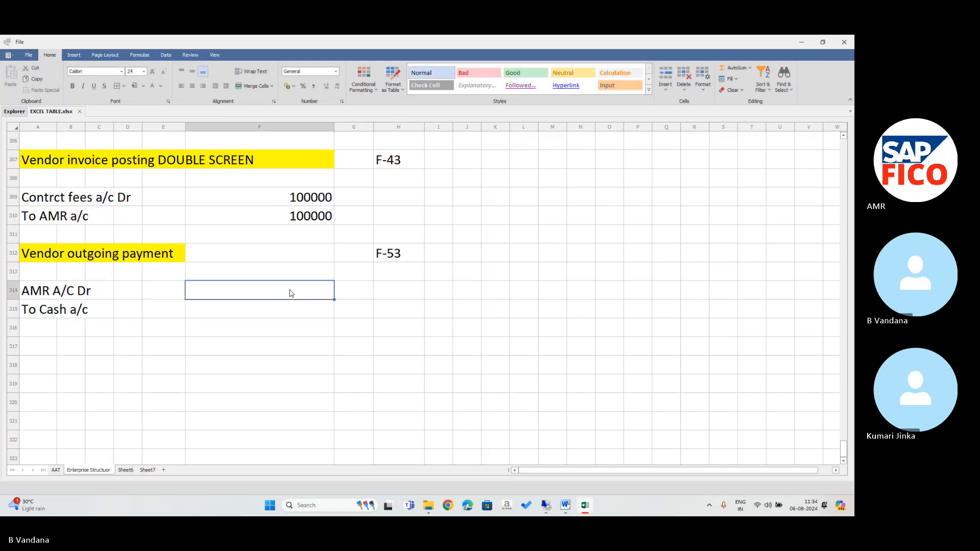
type("100000")
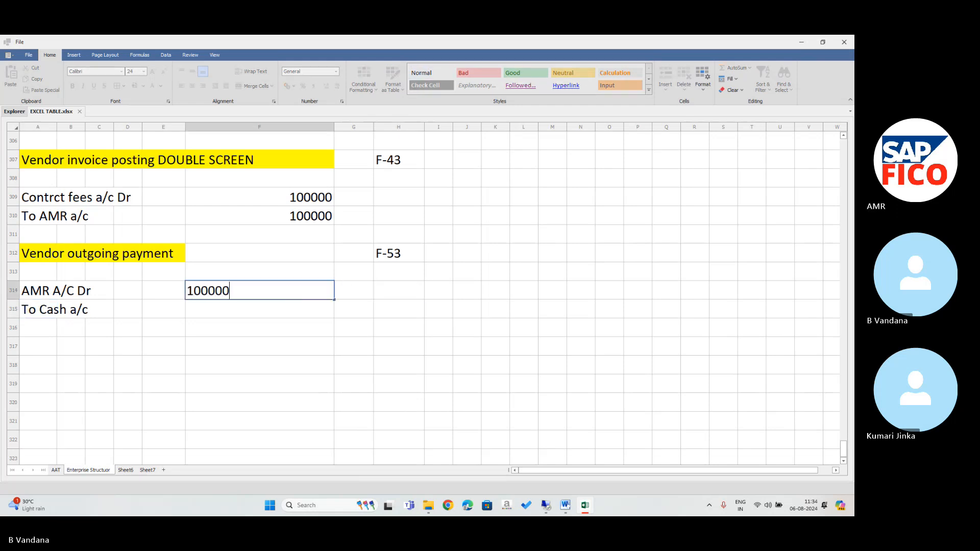
key("Return")
type("100000")
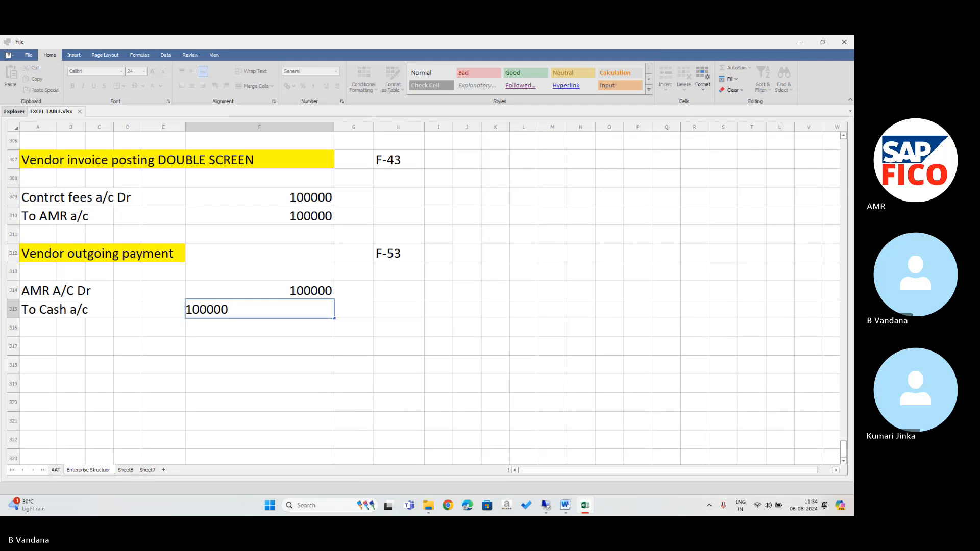
key("Return")
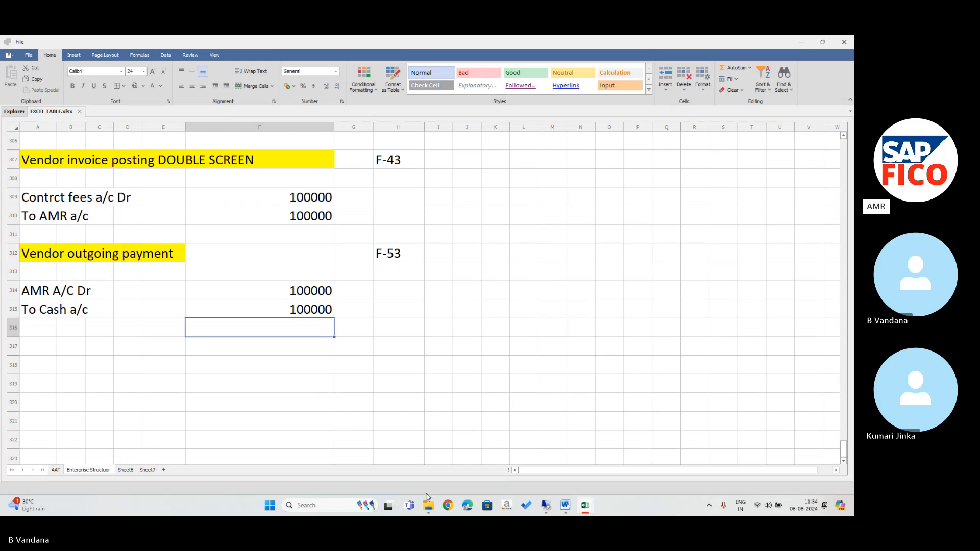
mouse_move(543, 510)
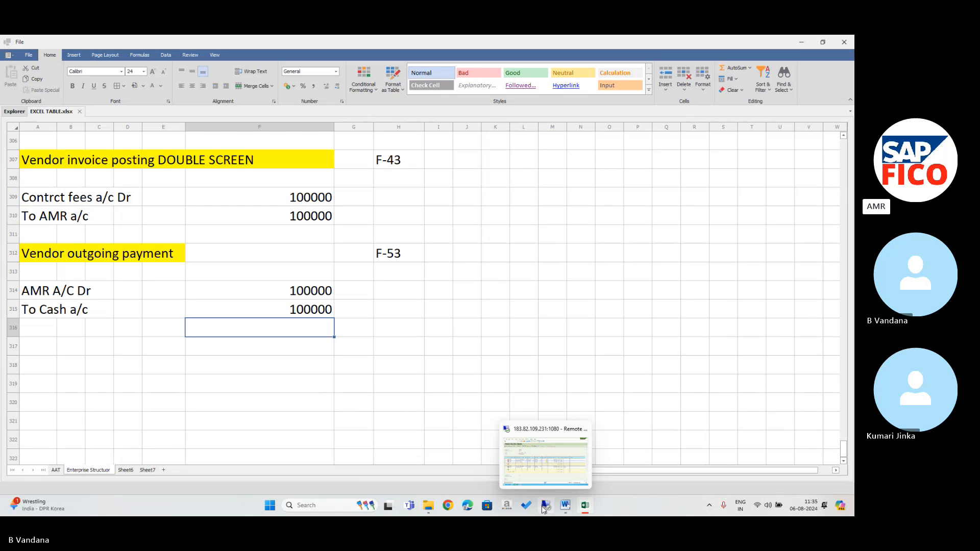
In SAP, return to Easy Access with /n and launch F-43 Invoice - General.
left_click(541, 506)
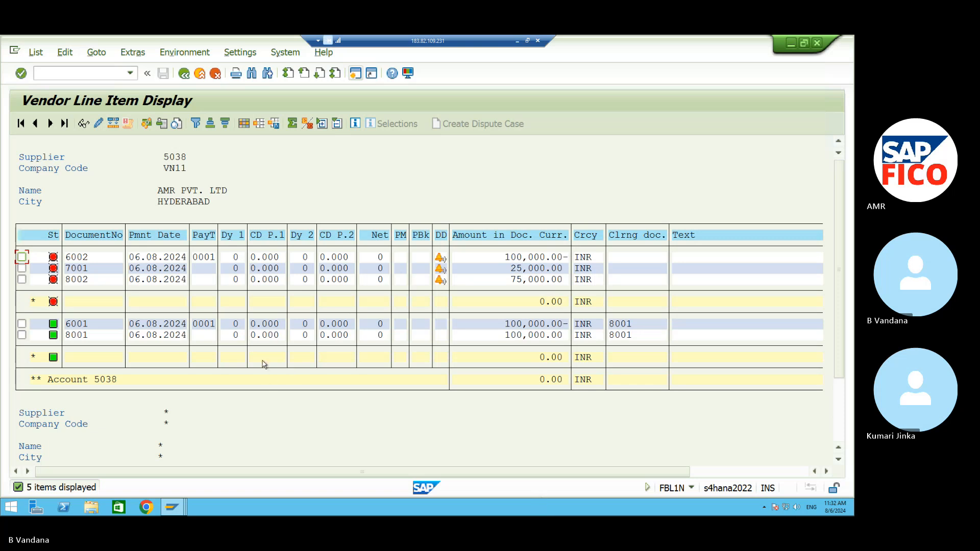
left_click(104, 74)
type("/n")
key("Return")
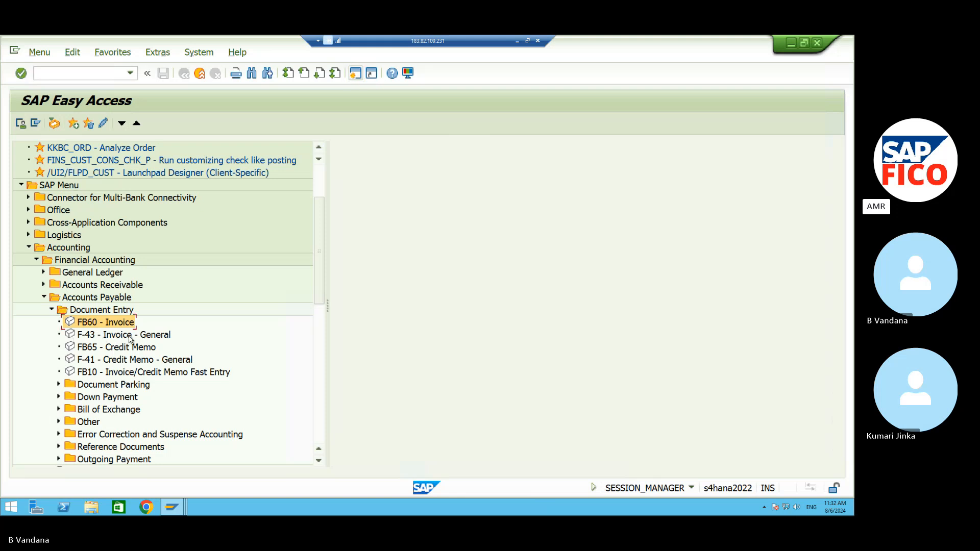
left_click(107, 335)
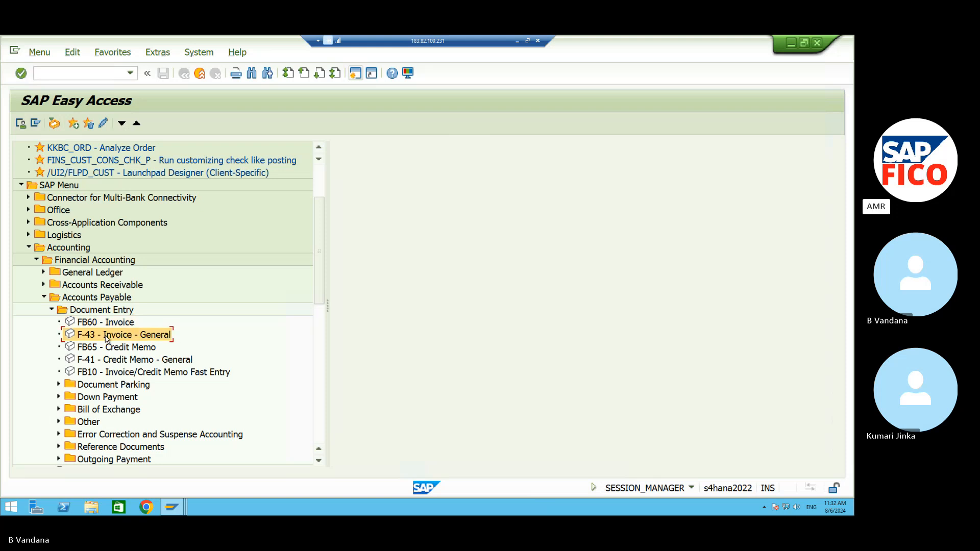
double_click(107, 337)
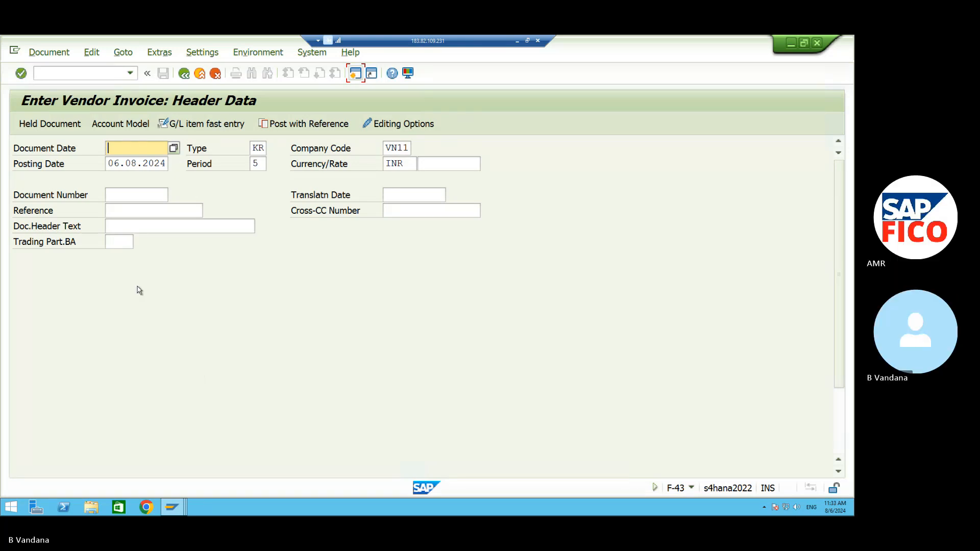
Set the Document Date to 06.08.2024 via the calendar and check posting key 31.
left_click(168, 154)
left_click(173, 148)
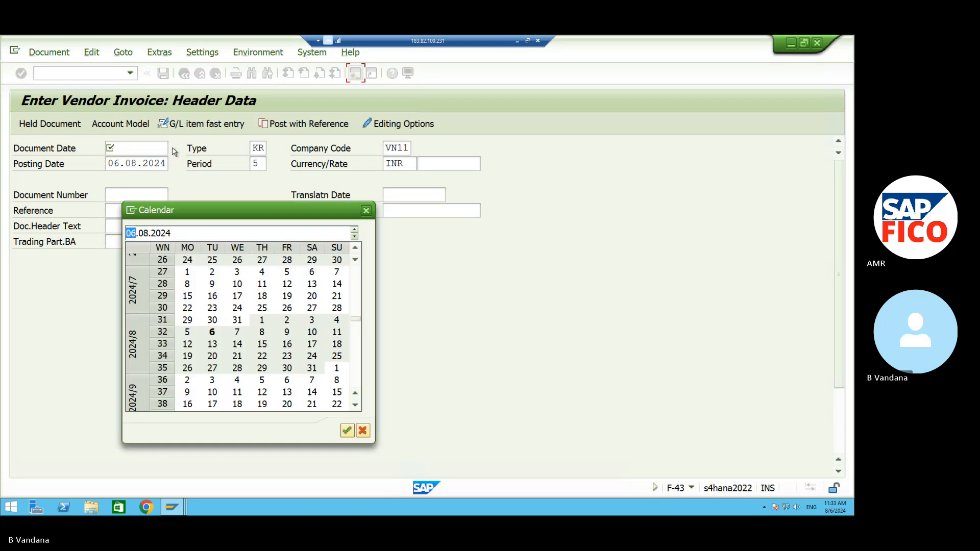
left_click(347, 430)
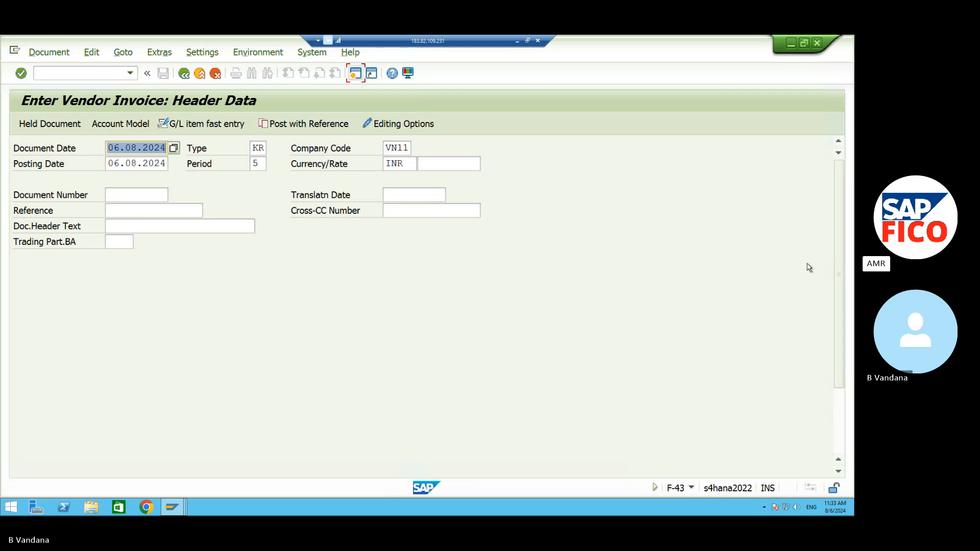
left_click_drag(844, 254, 844, 383)
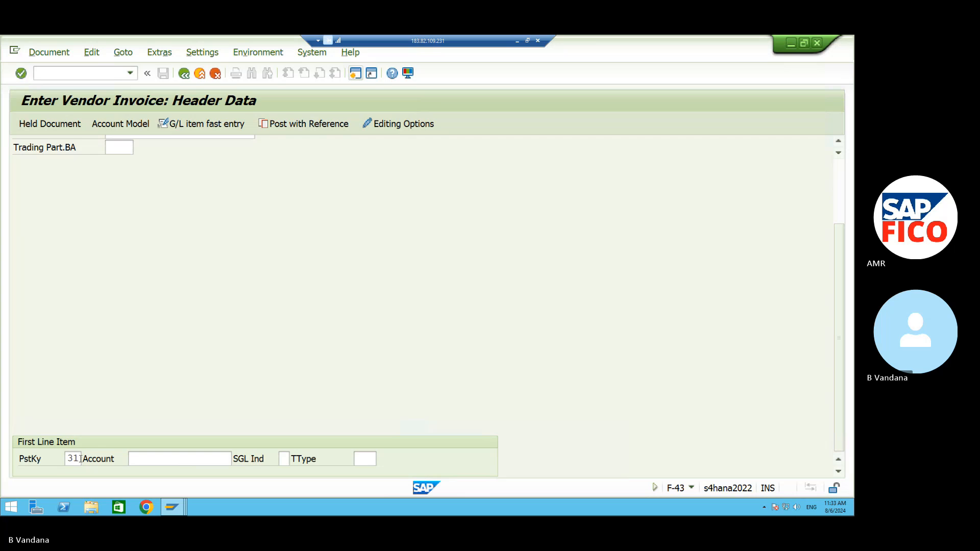
left_click(80, 459)
Search VN11 suppliers for the first line's account and pick AMR PVT. LTD.
left_click(208, 456)
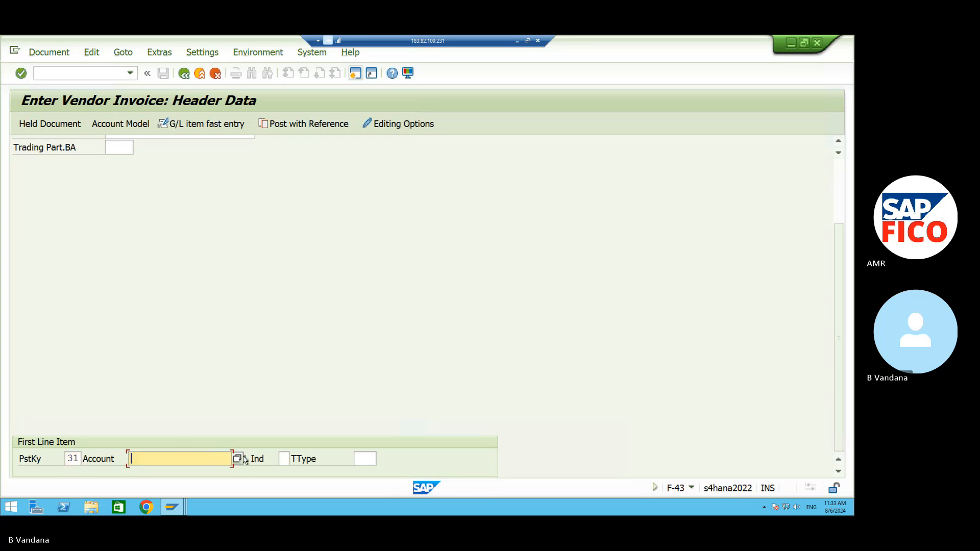
left_click(236, 458)
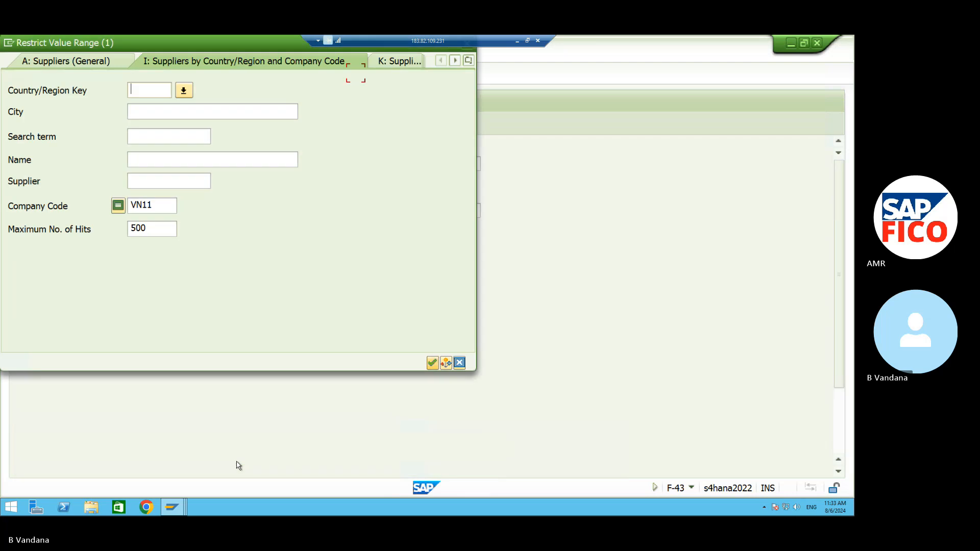
left_click(432, 362)
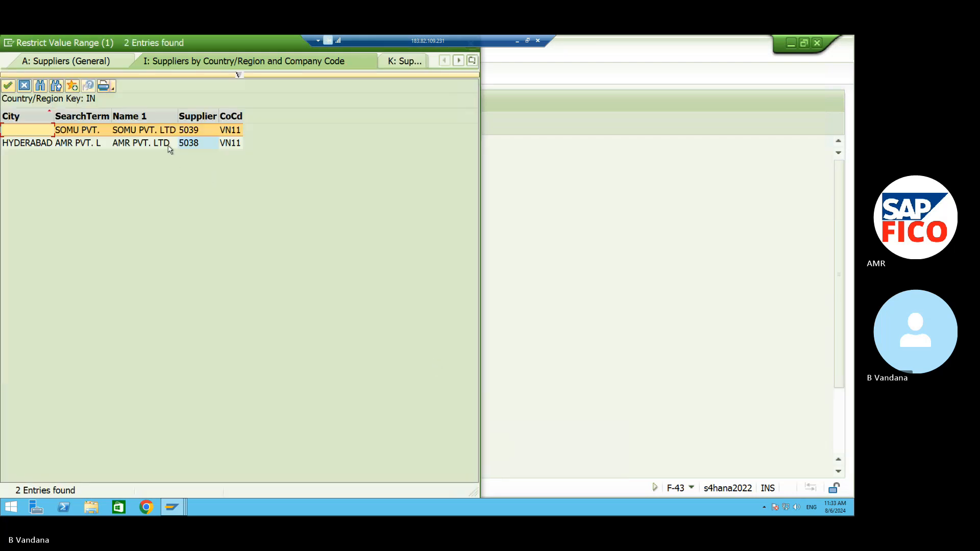
left_click(169, 144)
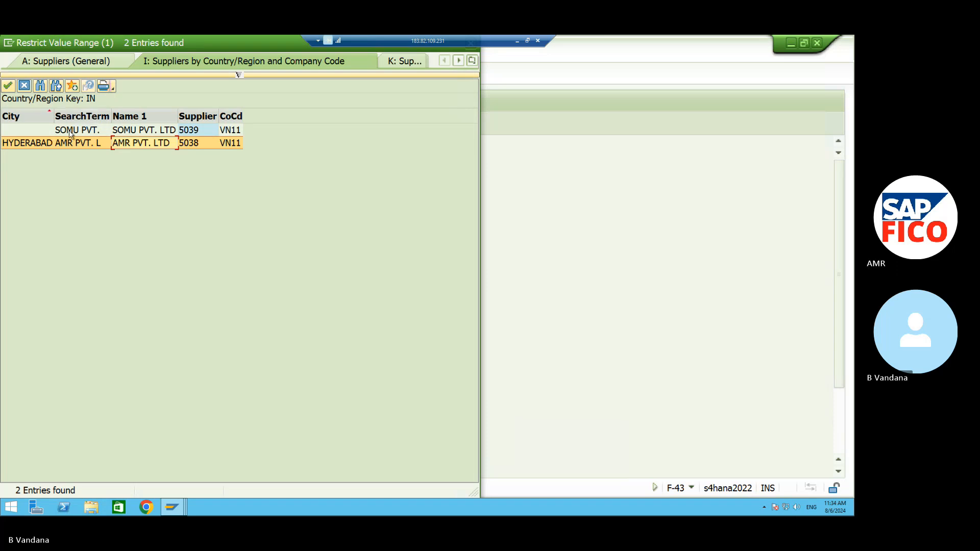
Enter supplier 5038 (AMR PVT. LTD.), found through a VN11 search, as the first line's account.
left_click(23, 86)
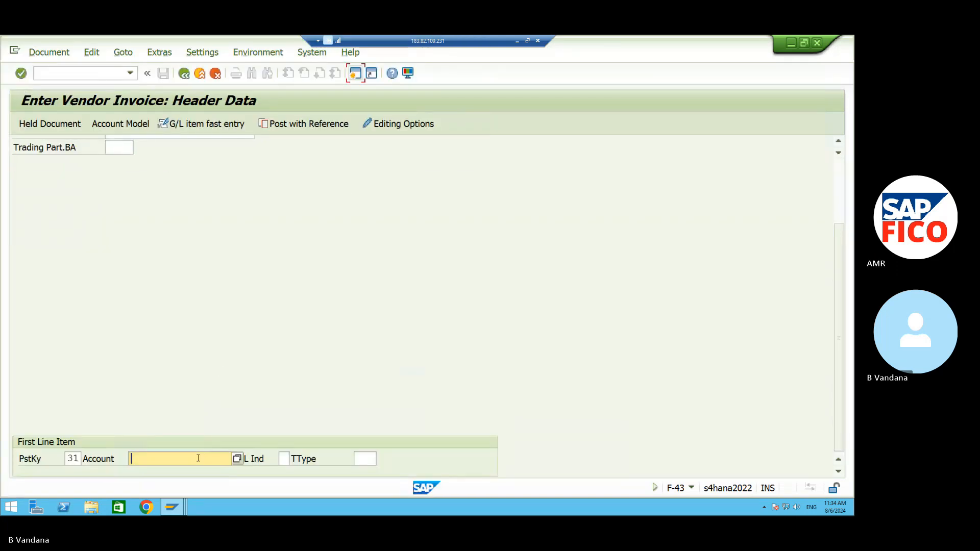
left_click(198, 457)
left_click(235, 457)
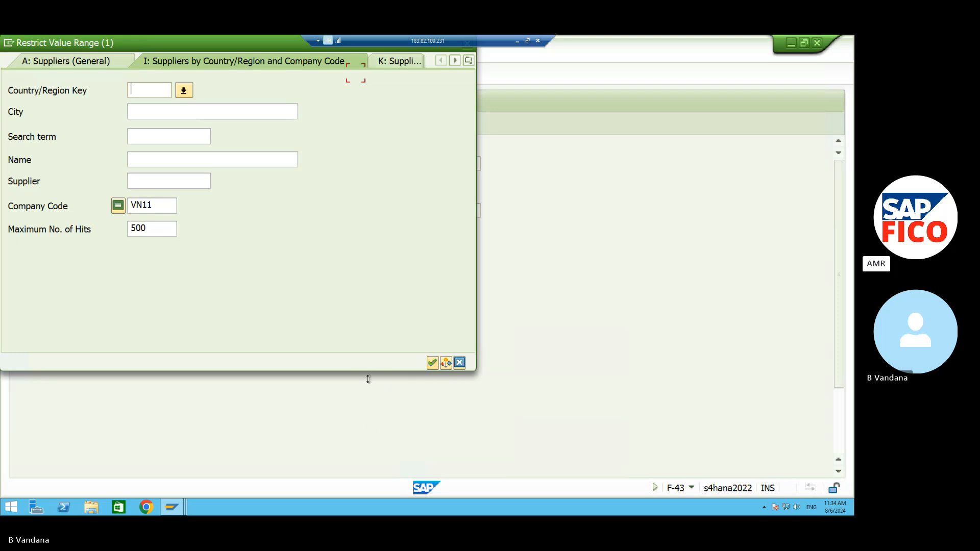
left_click(431, 363)
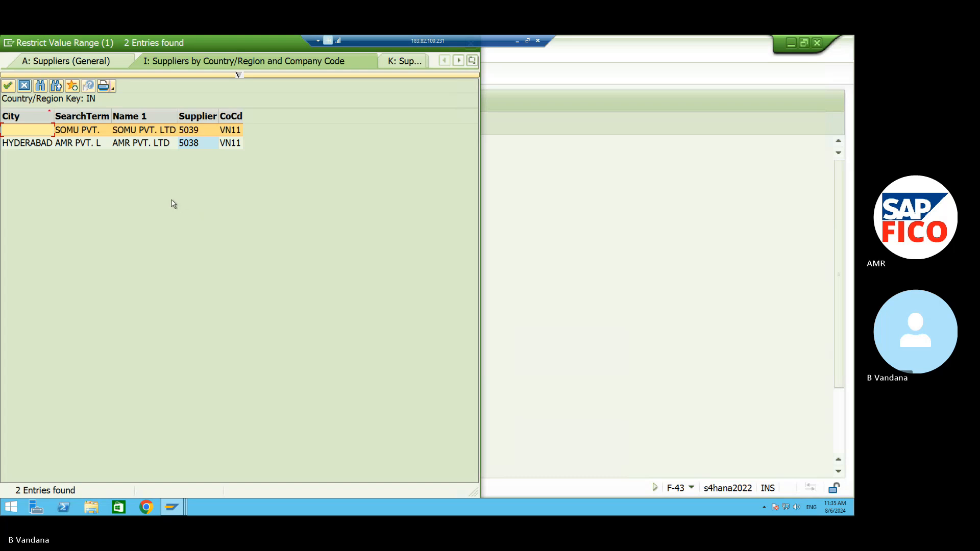
left_click(116, 147)
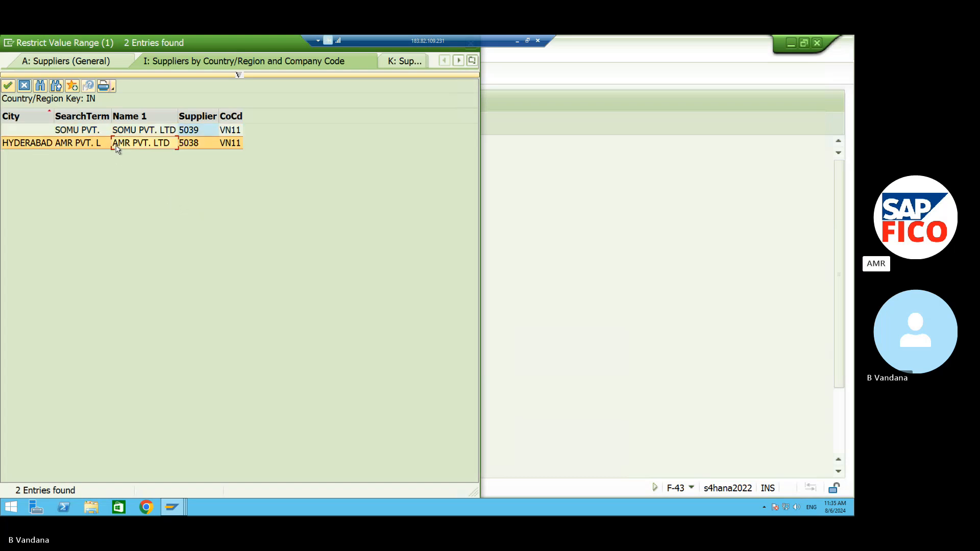
left_click(8, 86)
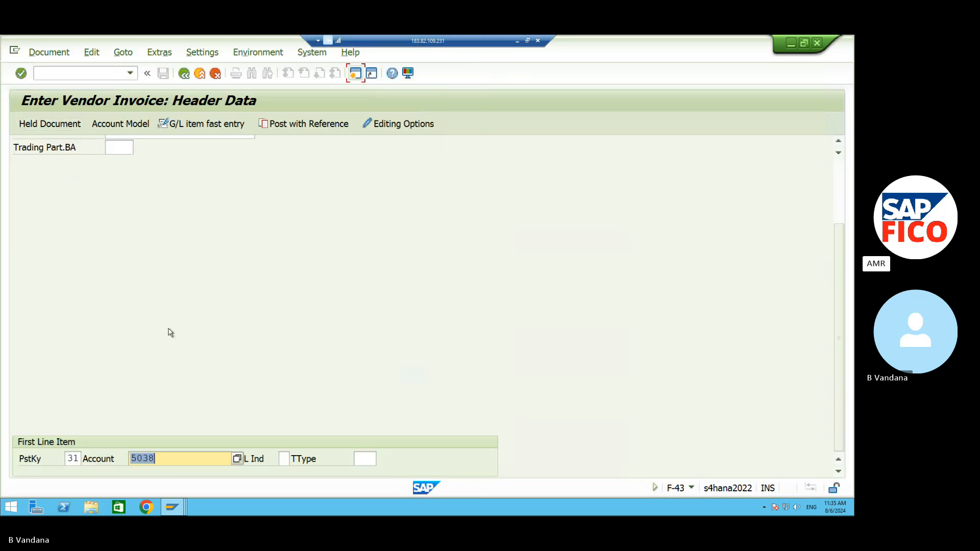
Give the vendor item amount 100000 and text TEXT, and enter posting key 40 for the next line.
key("Return")
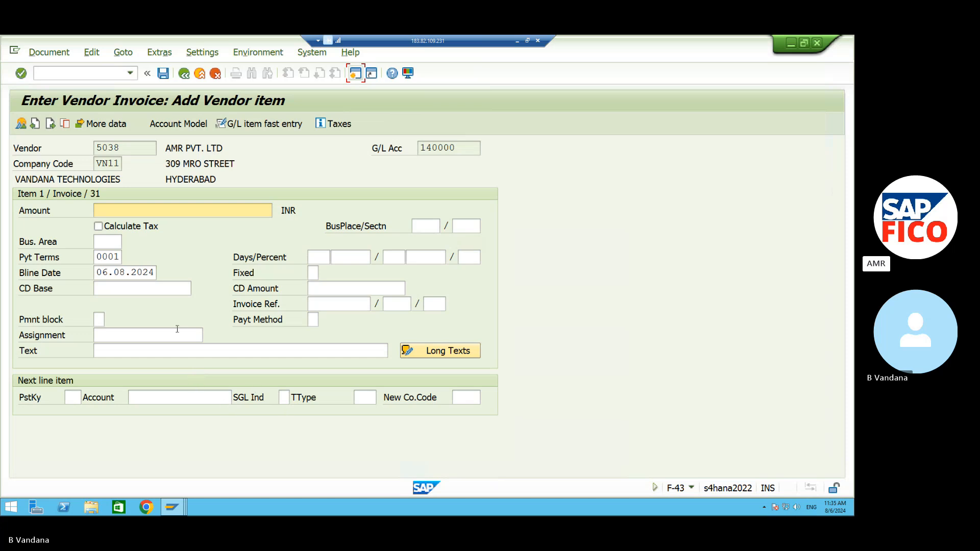
left_click(154, 210)
type("100000")
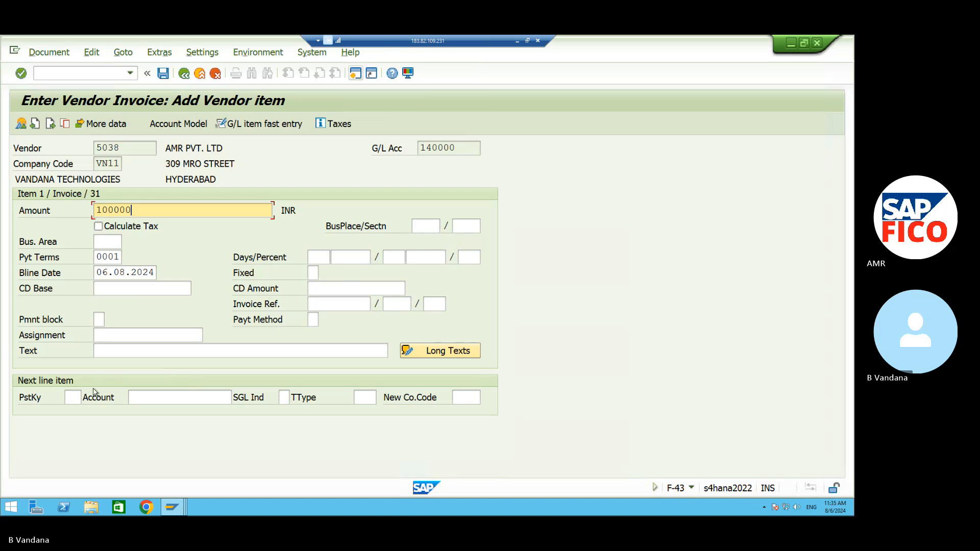
left_click(103, 353)
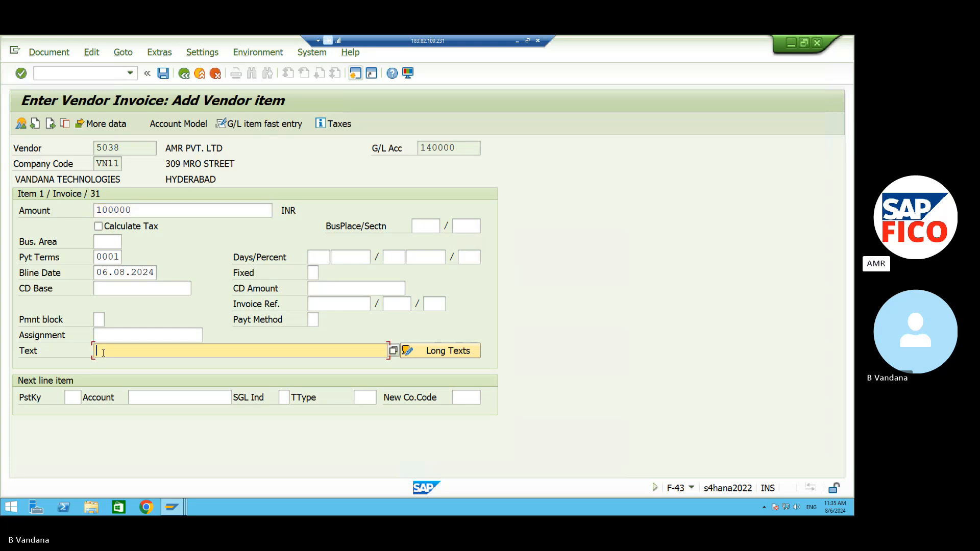
left_click(77, 396)
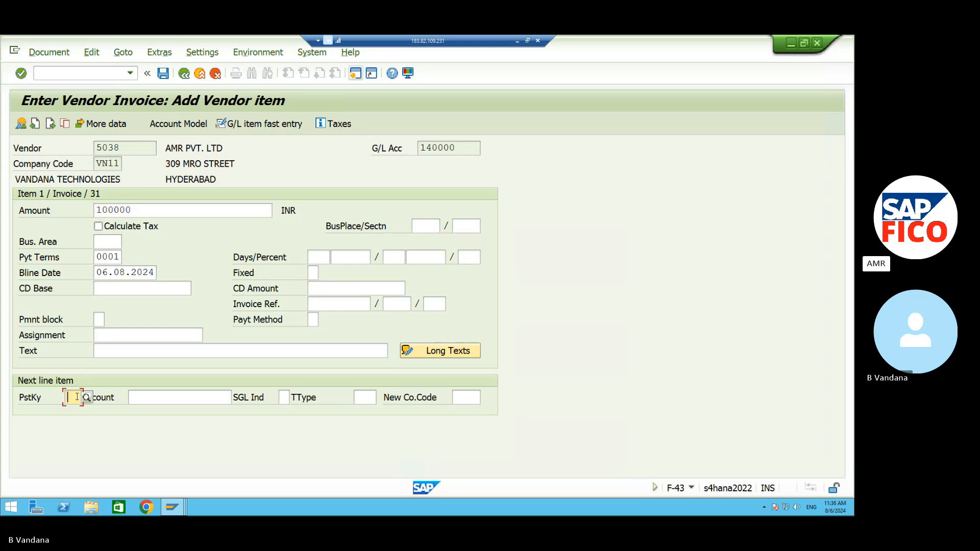
type("40")
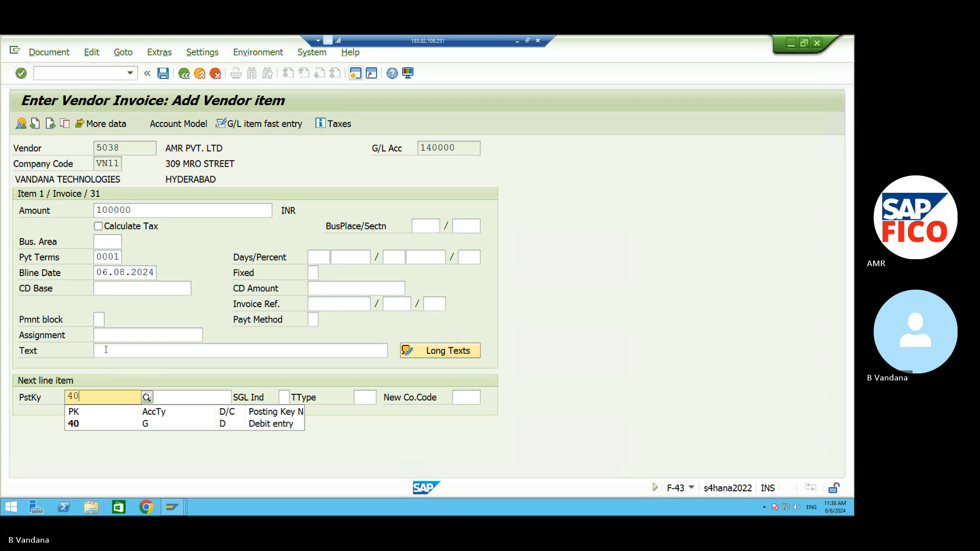
left_click(105, 350)
type("text")
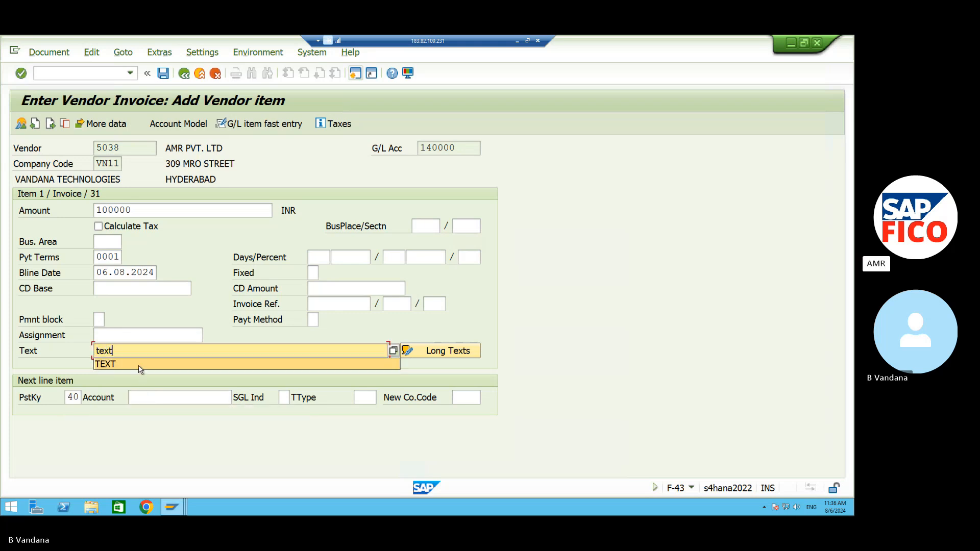
left_click(141, 364)
left_click(197, 397)
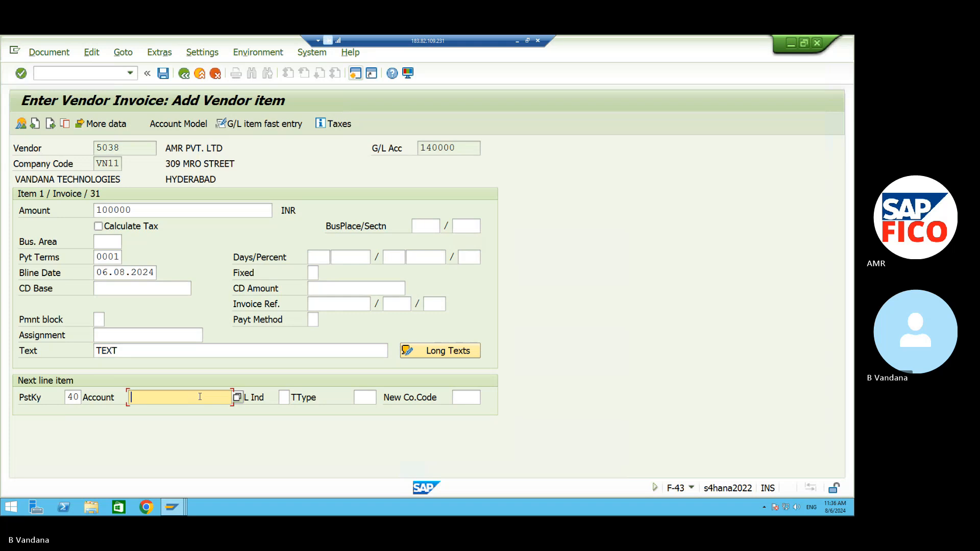
Choose G/L account 440003 CONTRACT FEES for the debit line and continue to its item screen.
left_click(237, 397)
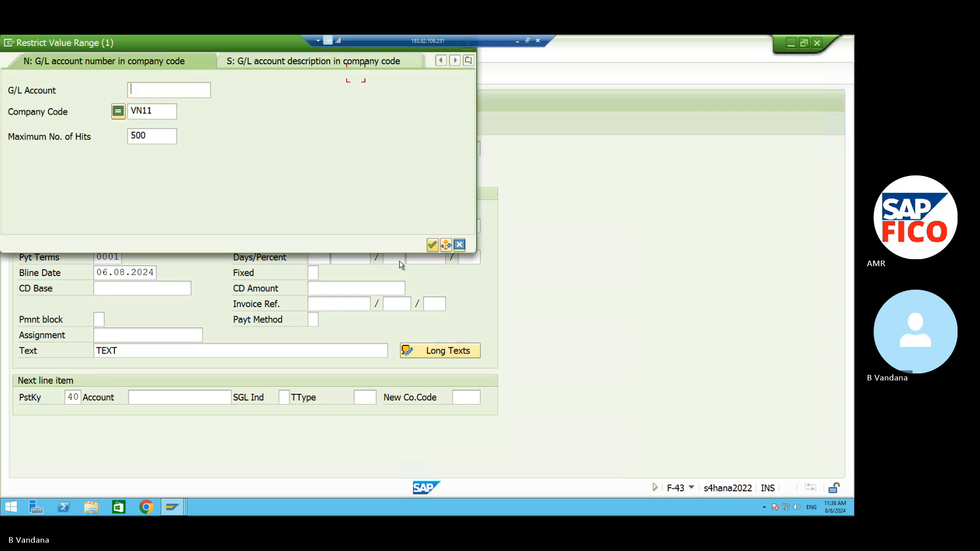
left_click(432, 245)
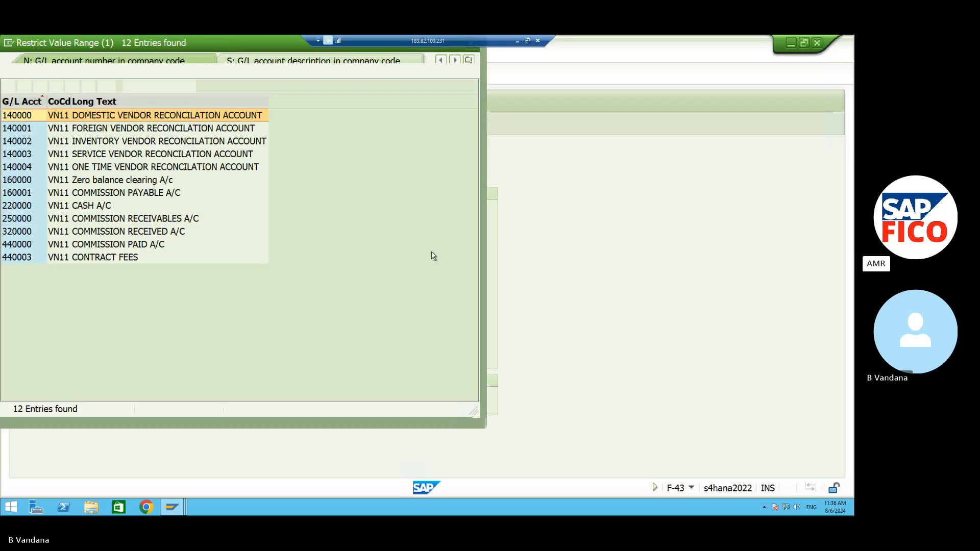
left_click(188, 257)
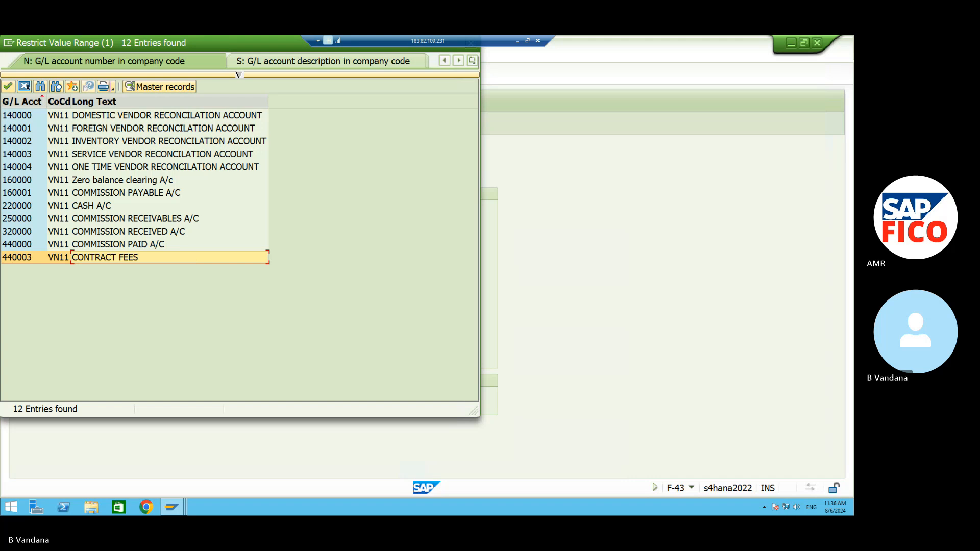
left_click(8, 86)
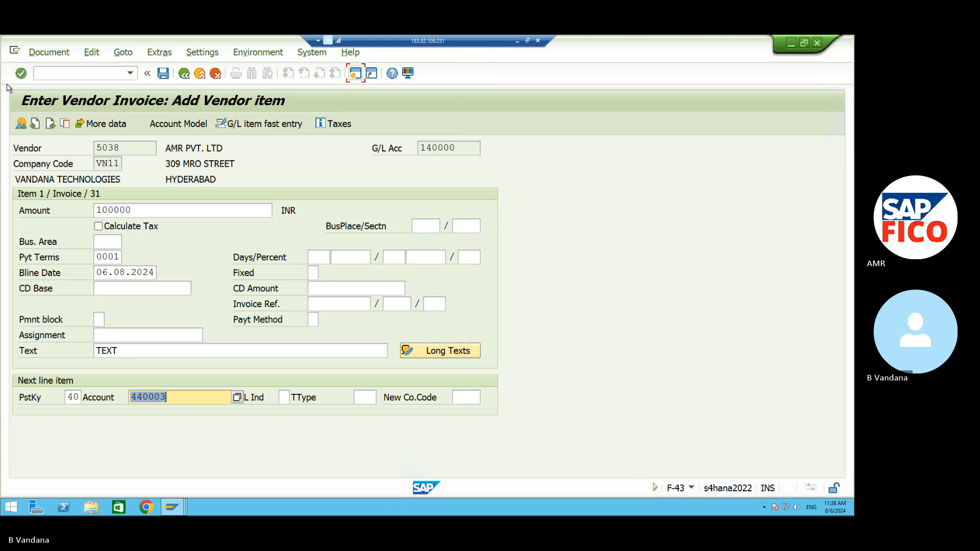
key("Return")
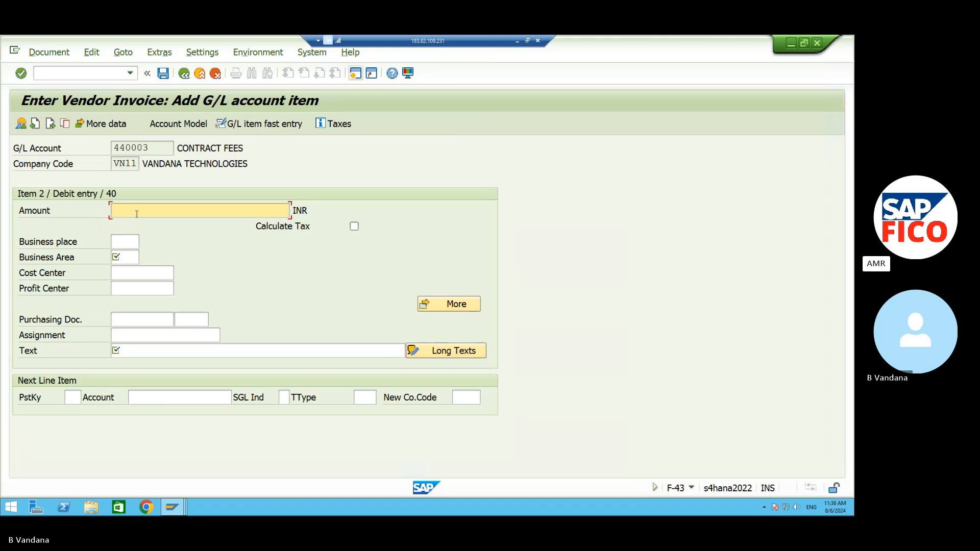
Set the debit item's amount to * for automatic balancing and its business area to VAHB.
type("1")
key("BackSpace")
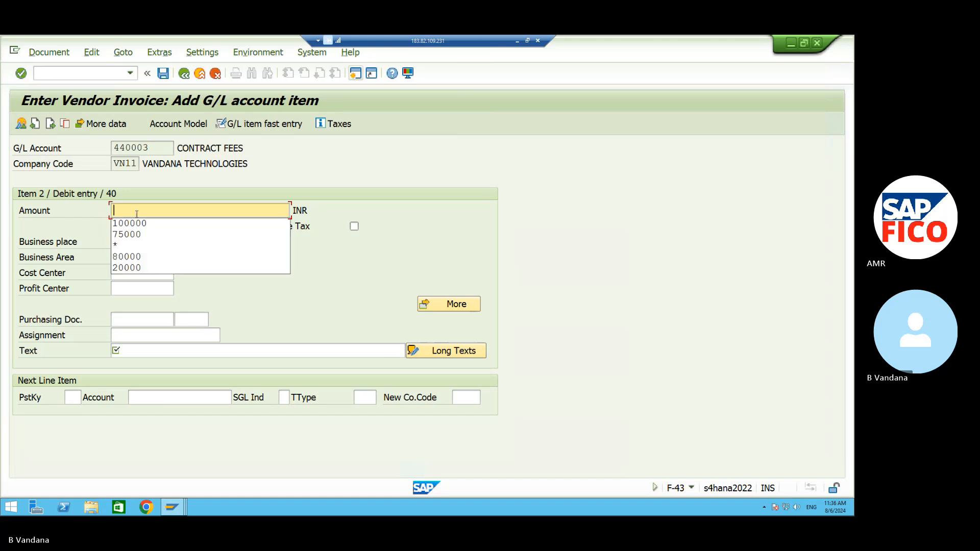
left_click(123, 244)
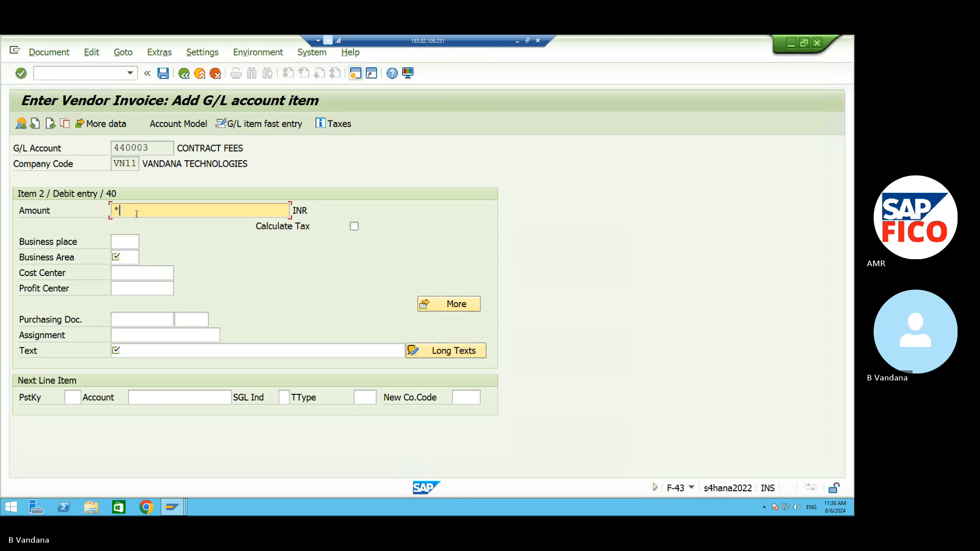
left_click(123, 243)
left_click(126, 259)
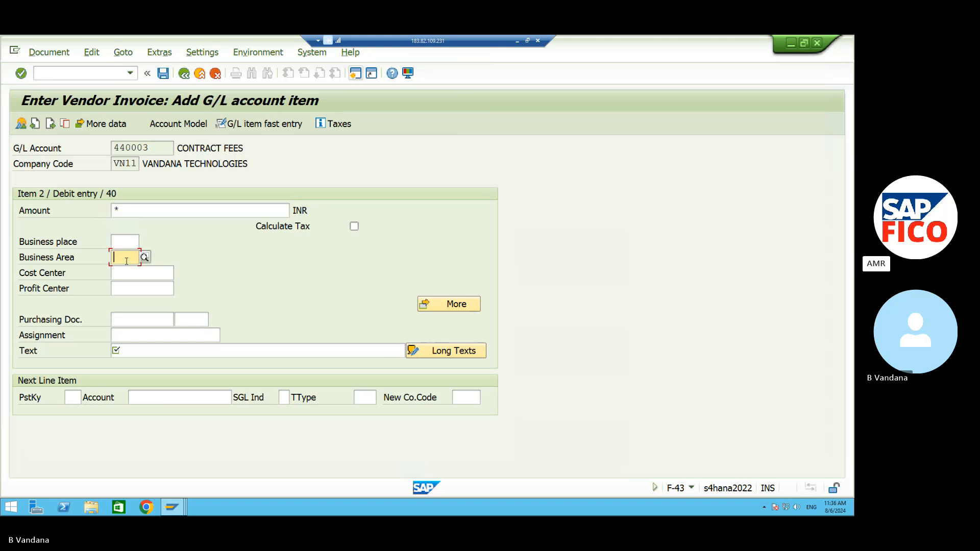
type("VAHB")
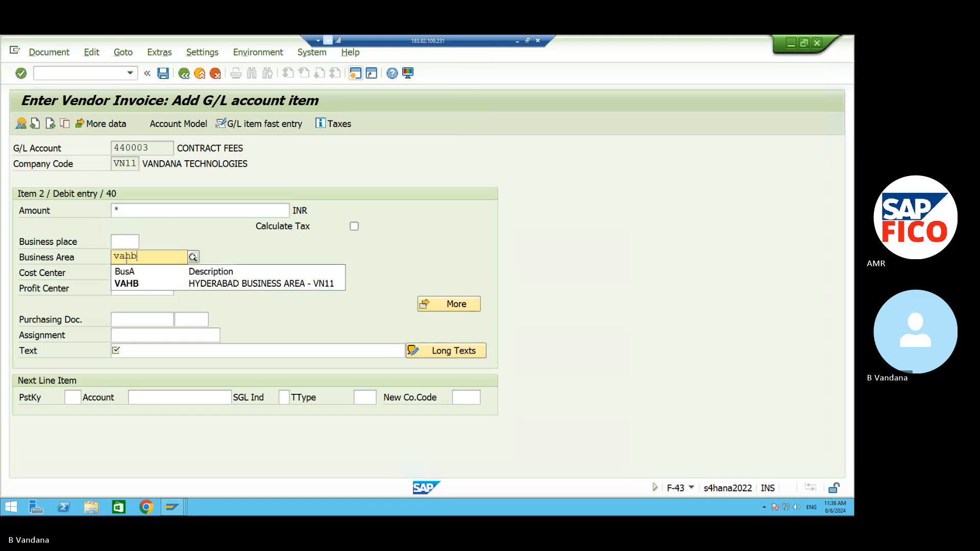
key("BackSpace")
key("BackSpace")
key("BackSpace")
key("BackSpace")
type("V")
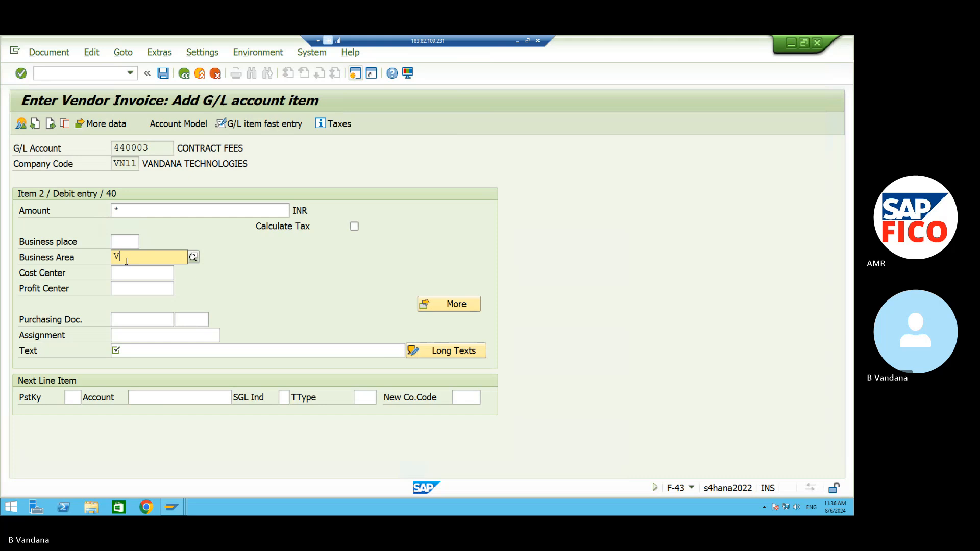
type("AHB")
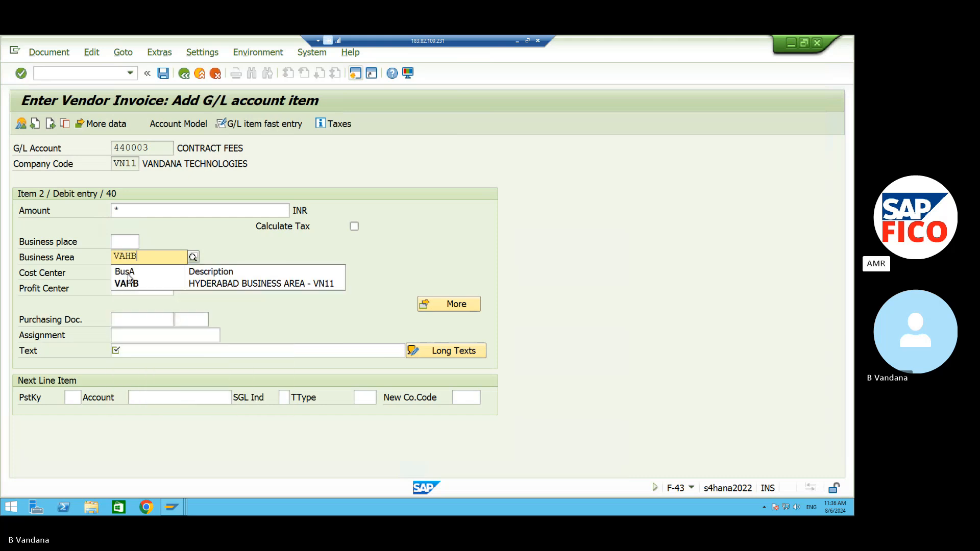
left_click(128, 284)
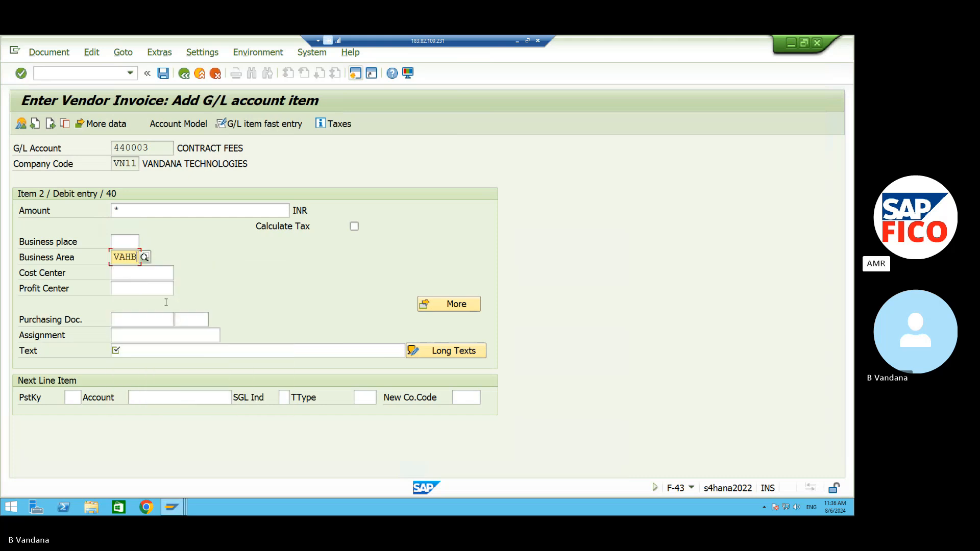
Add cost center VNFC and item text '+' to the debit item, then validate it.
left_click(144, 273)
type("V")
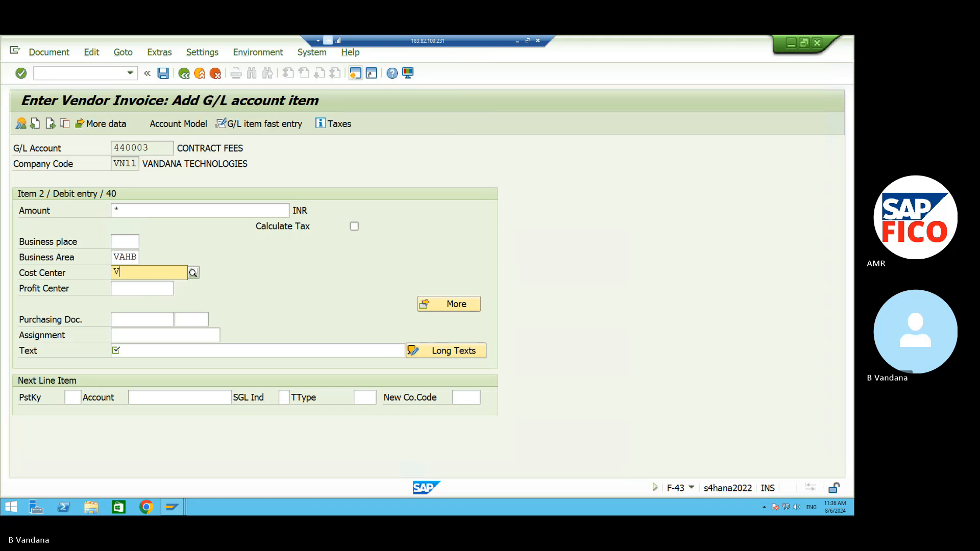
type("NFC")
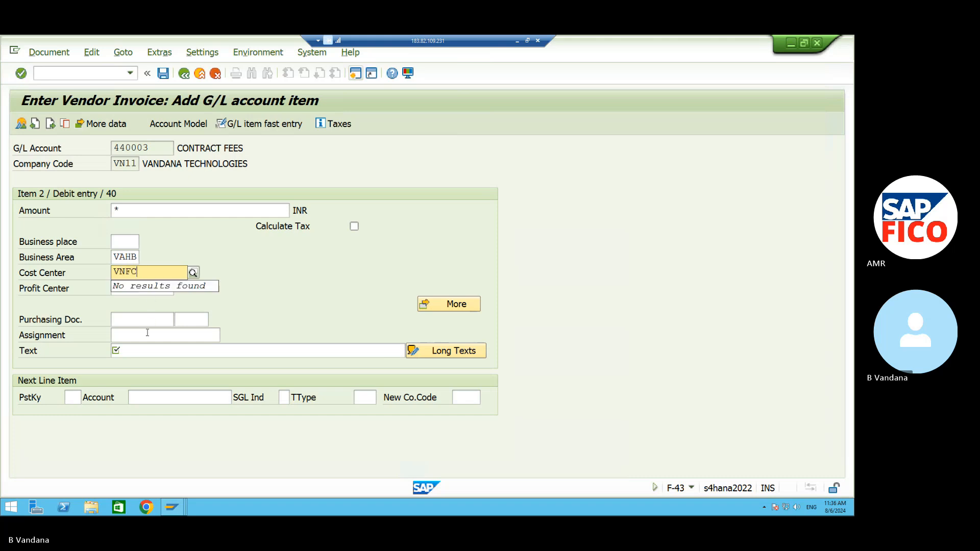
left_click(145, 350)
type("+")
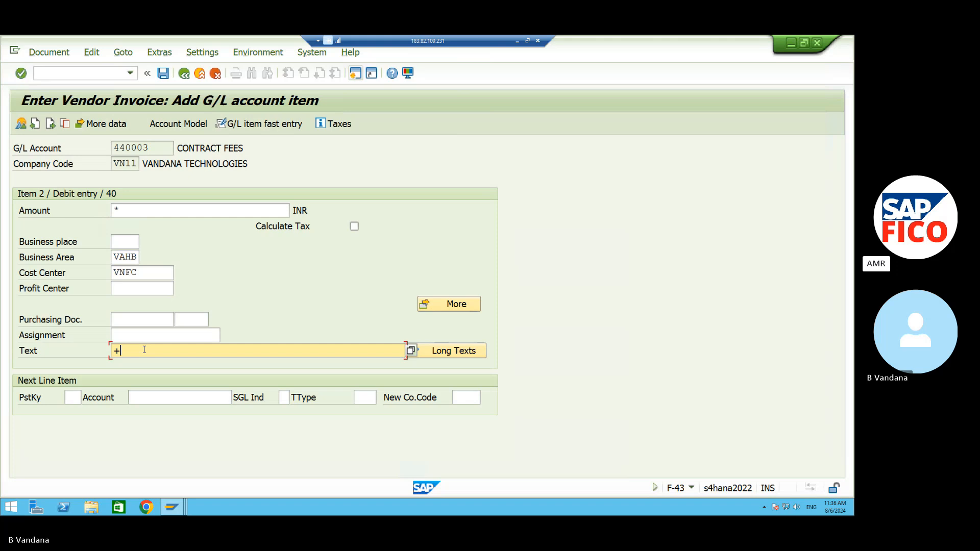
key("Return")
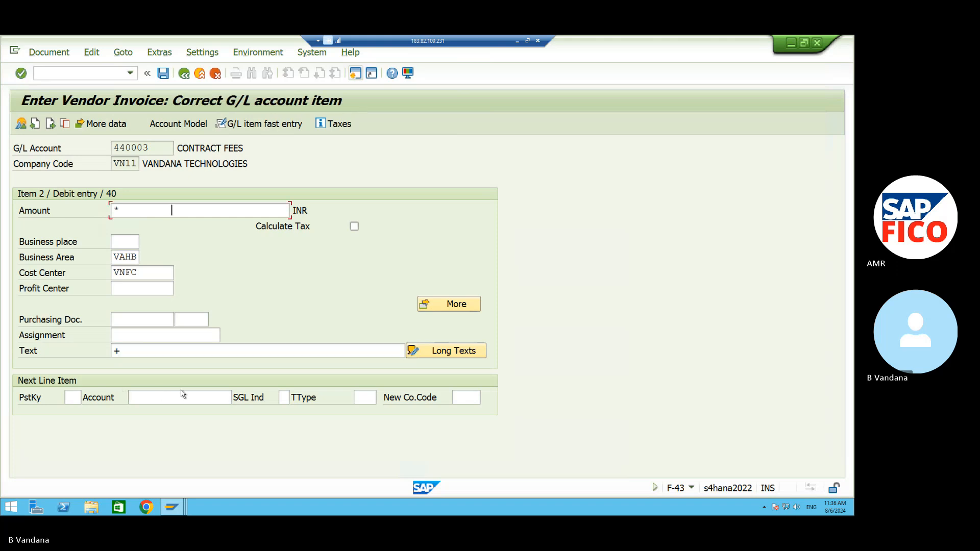
left_click(77, 396)
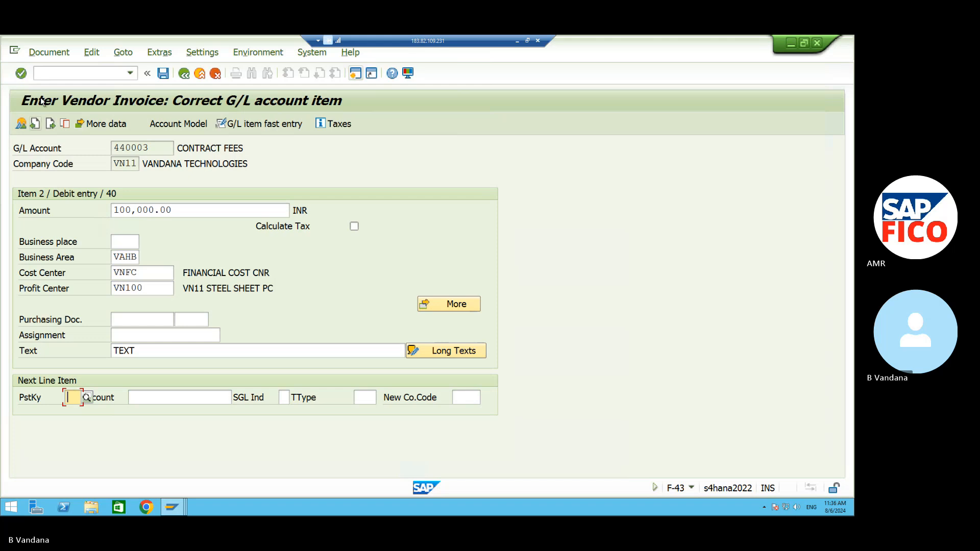
left_click(44, 53)
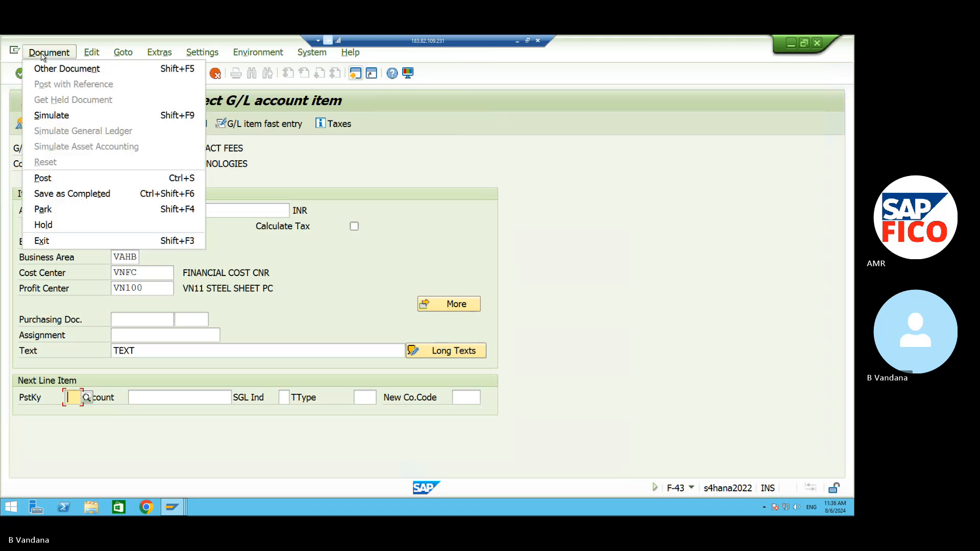
Simulate the vendor invoice, then post it as document 6003.
left_click(53, 116)
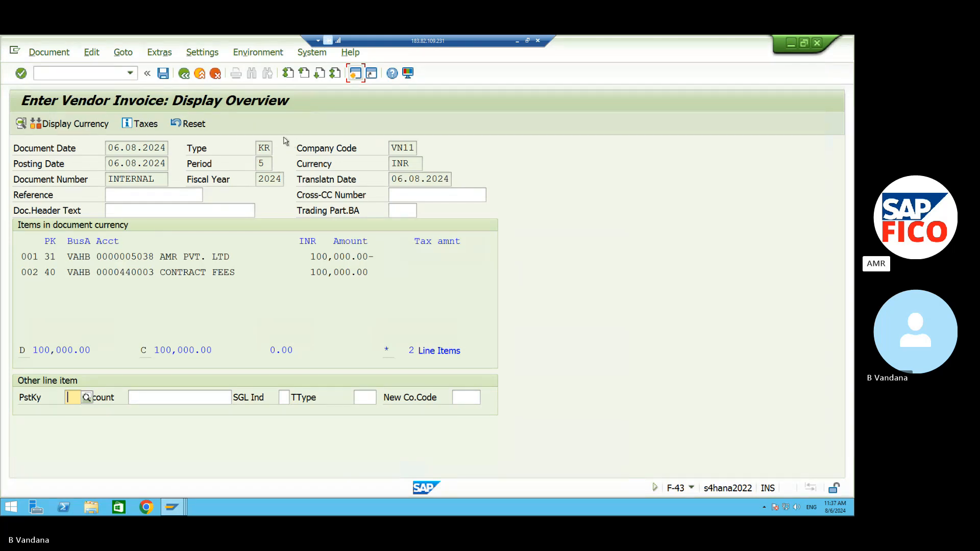
left_click(164, 74)
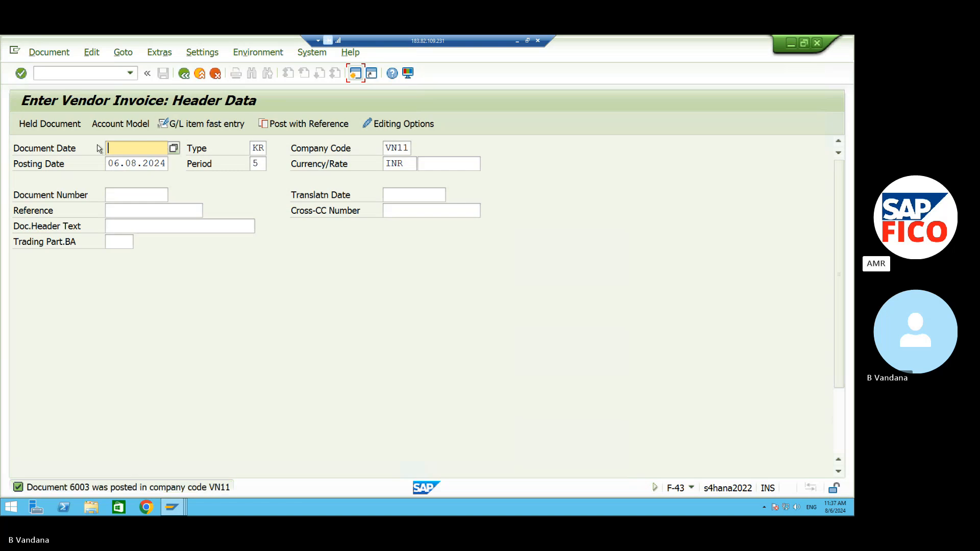
List supplier 5038's open items in FBL1N, then start F-53 in a new session.
left_click(77, 73)
type("/")
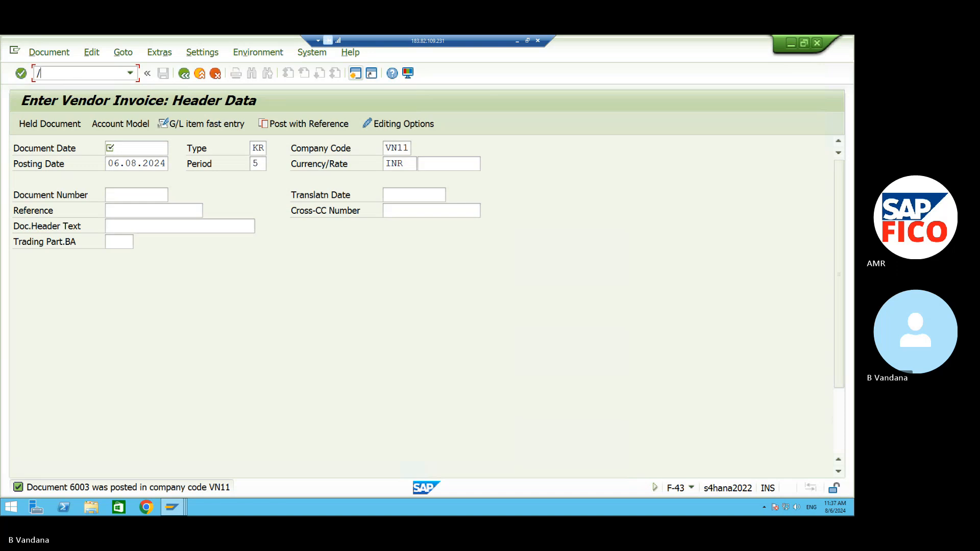
type("NFBL1N")
key("Return")
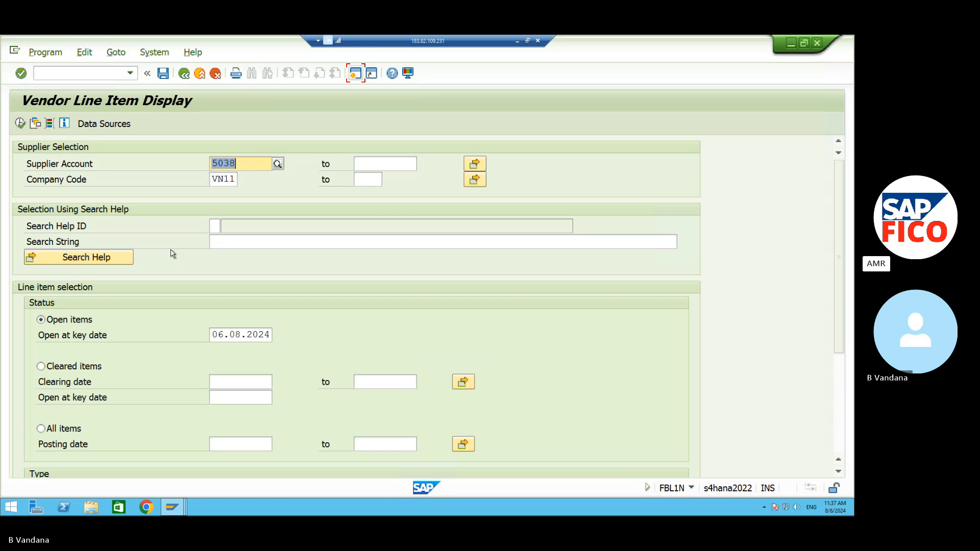
left_click(19, 123)
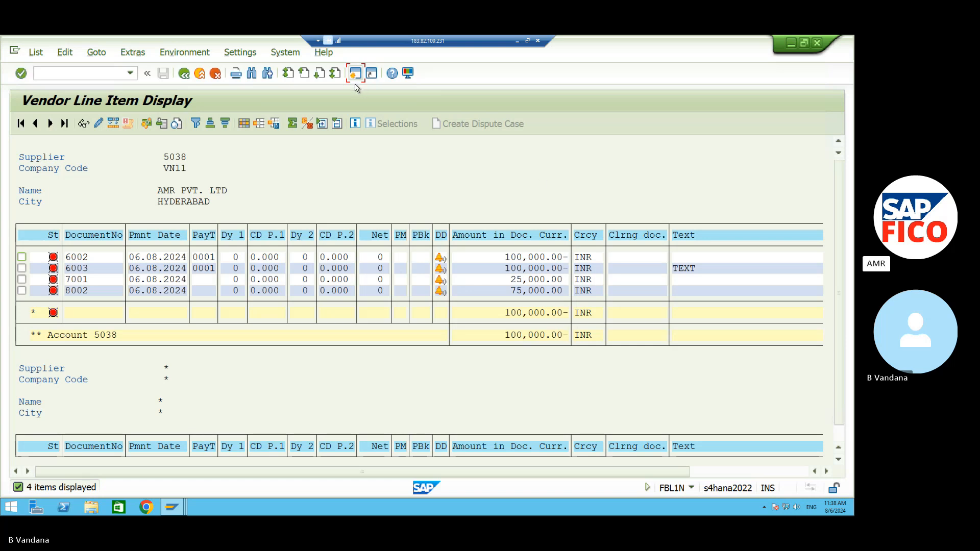
left_click(355, 74)
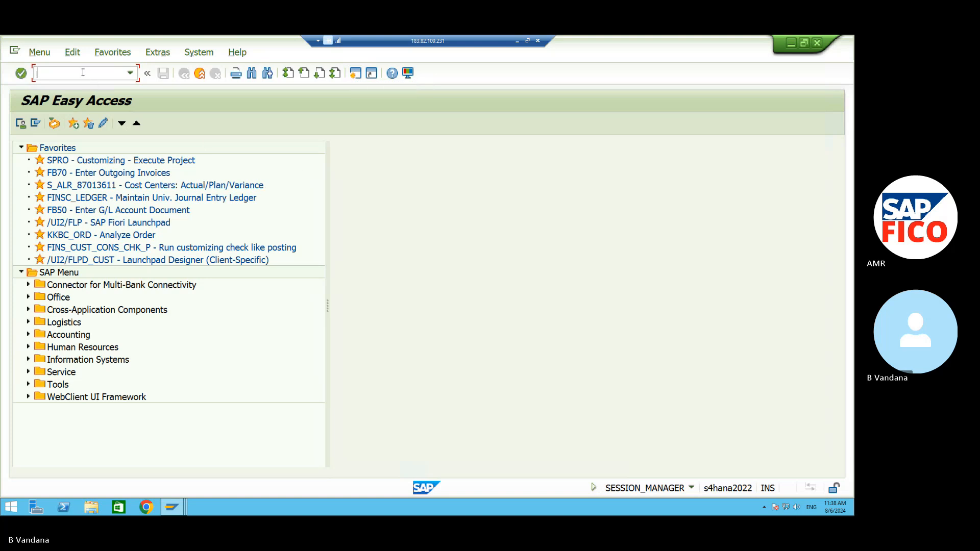
type("/NF-53")
Open Post Outgoing Payments and set the document date to 06.08.2024.
key("Return")
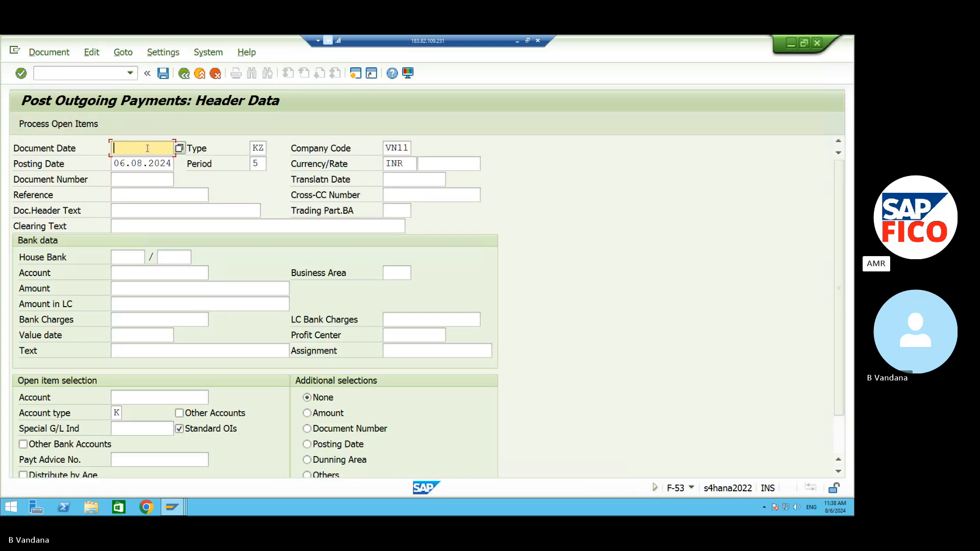
left_click(179, 148)
left_click(346, 431)
Set the payment's bank account to 220000 CASH A/C and its amount to 100000.
left_click(160, 290)
left_click(158, 272)
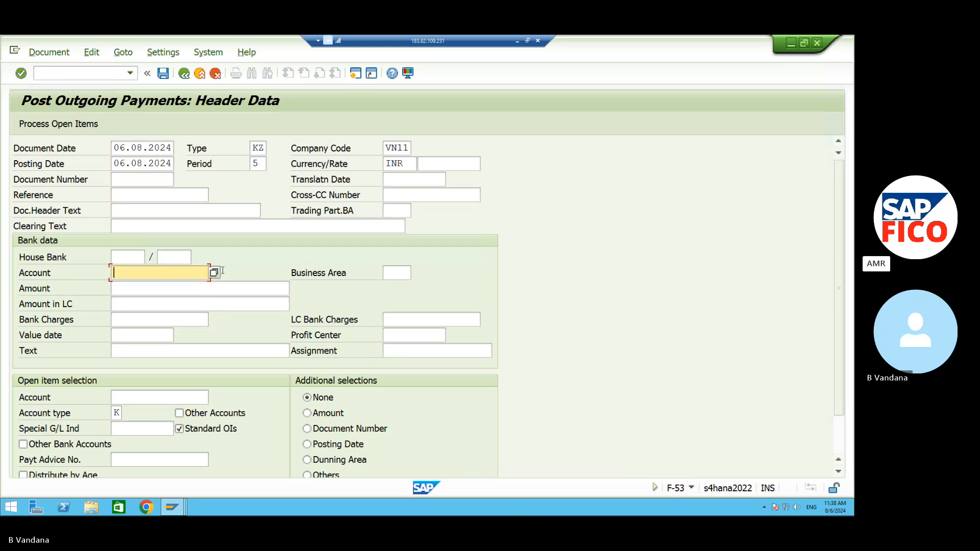
left_click(214, 273)
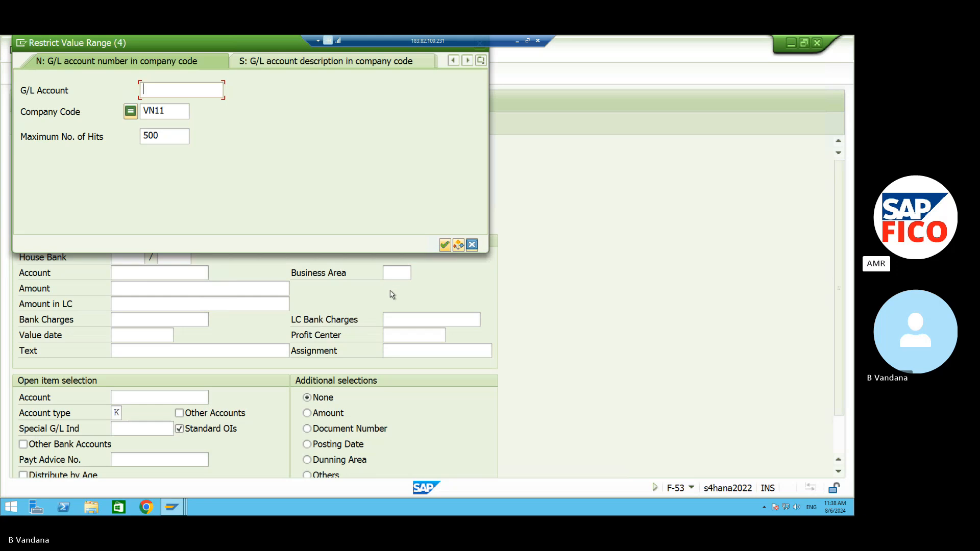
left_click(445, 245)
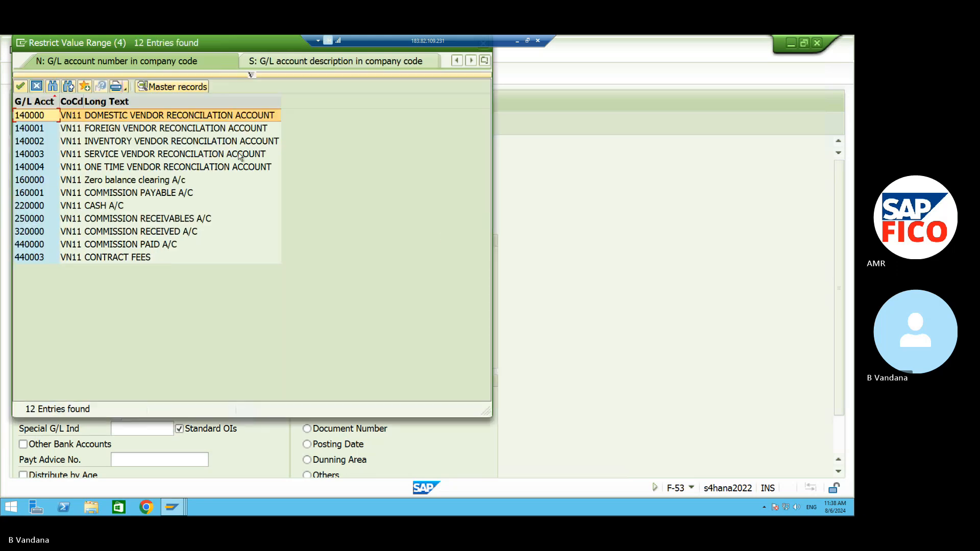
left_click(133, 206)
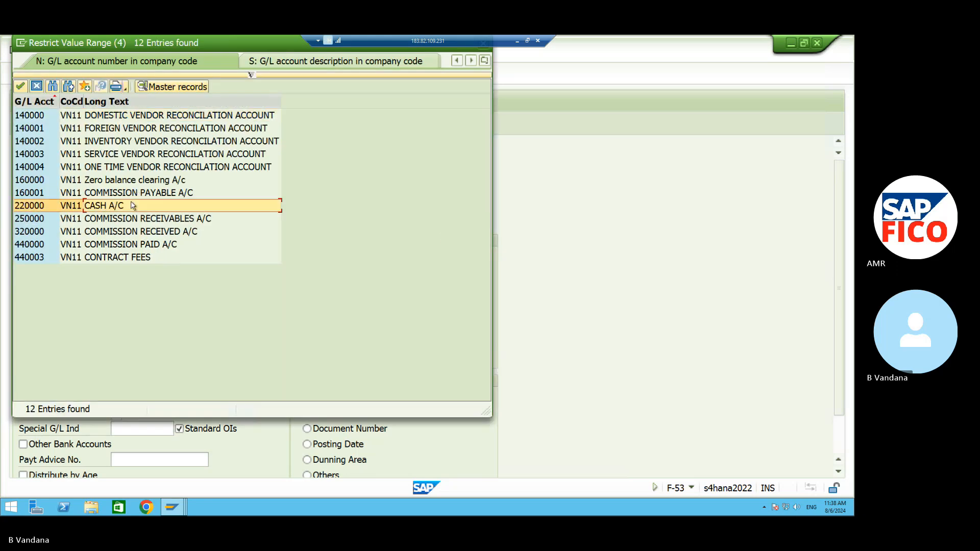
left_click(21, 87)
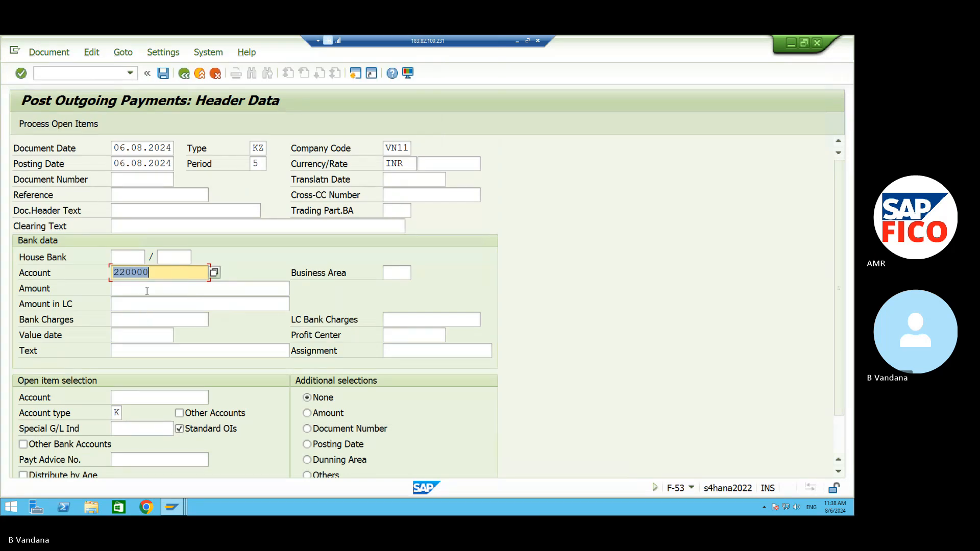
left_click(147, 289)
type("1")
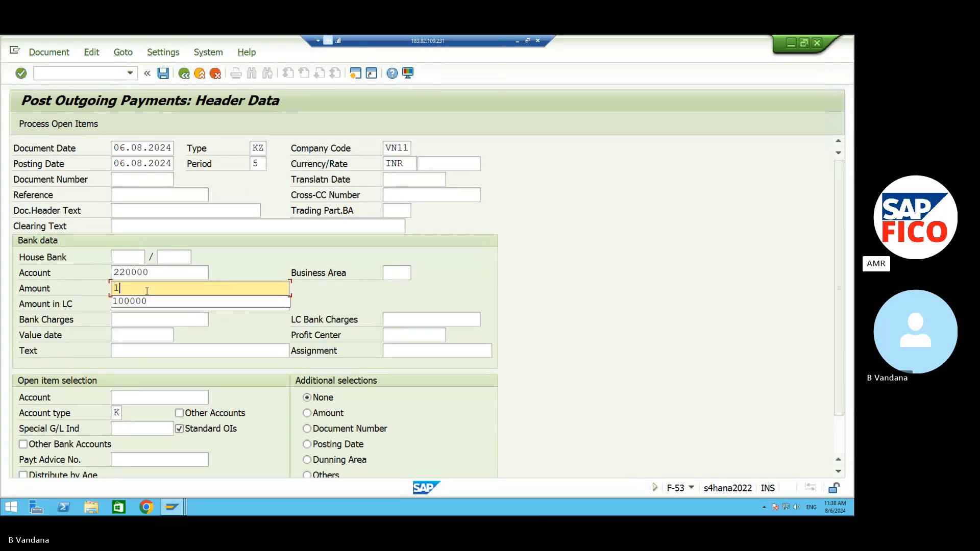
type("00000")
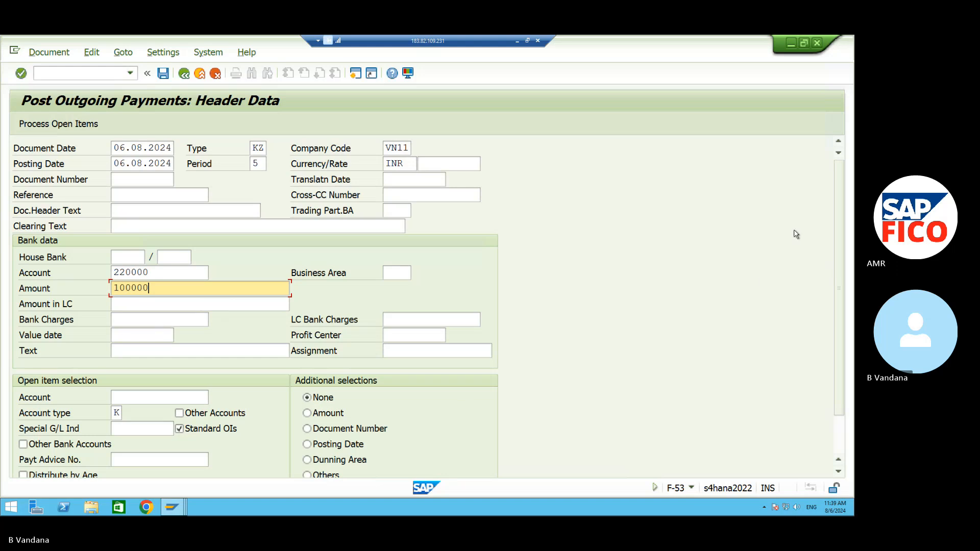
scroll(840, 215, "down", 1)
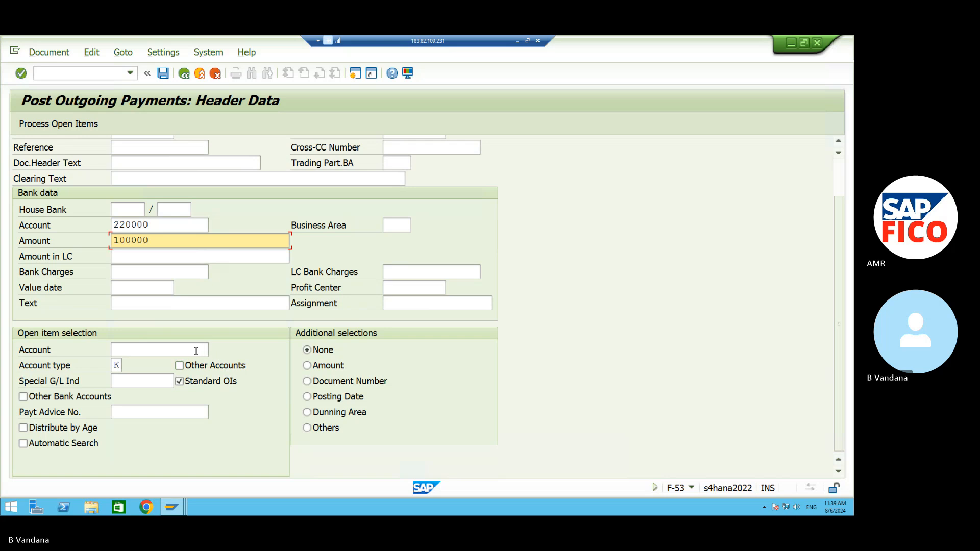
Select supplier 5038 as the account for open-item clearing.
left_click(212, 350)
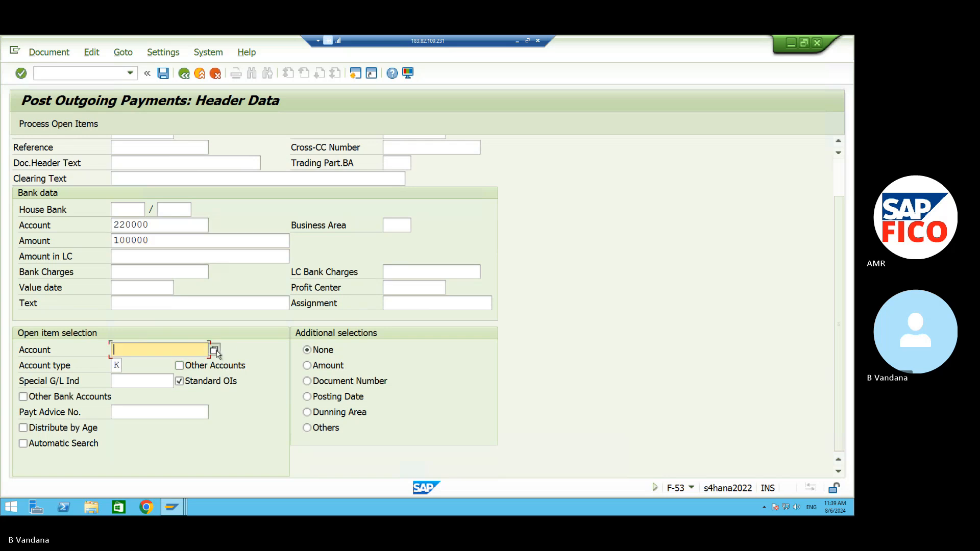
left_click(214, 351)
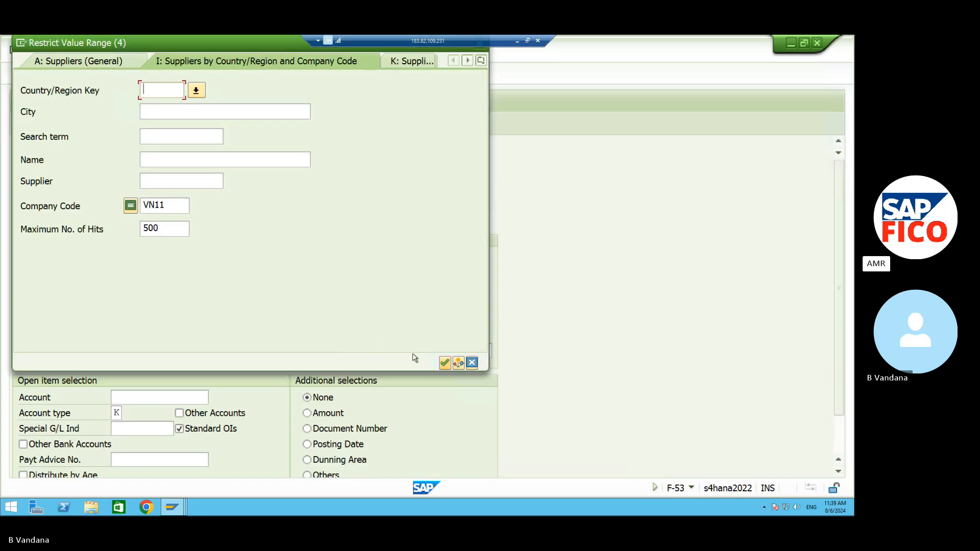
left_click(445, 364)
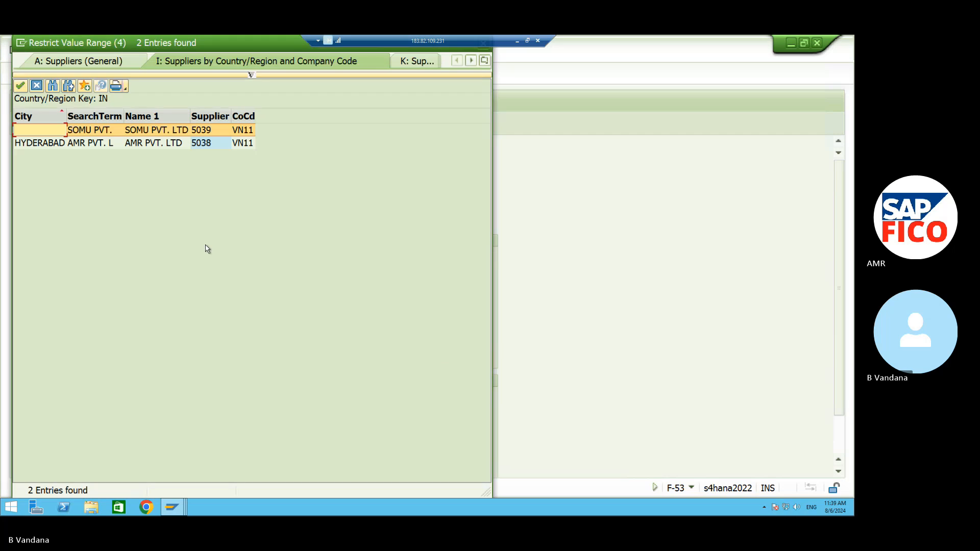
left_click(118, 147)
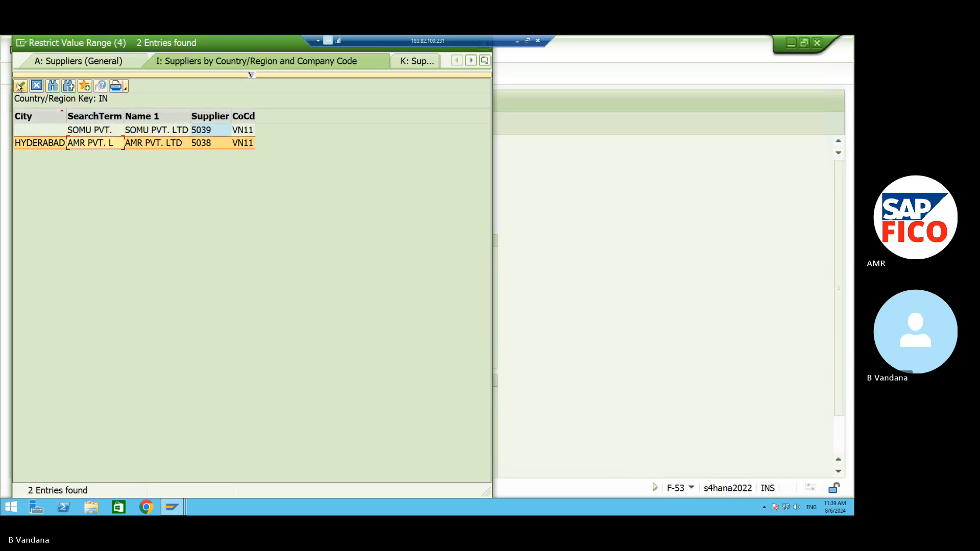
left_click(19, 85)
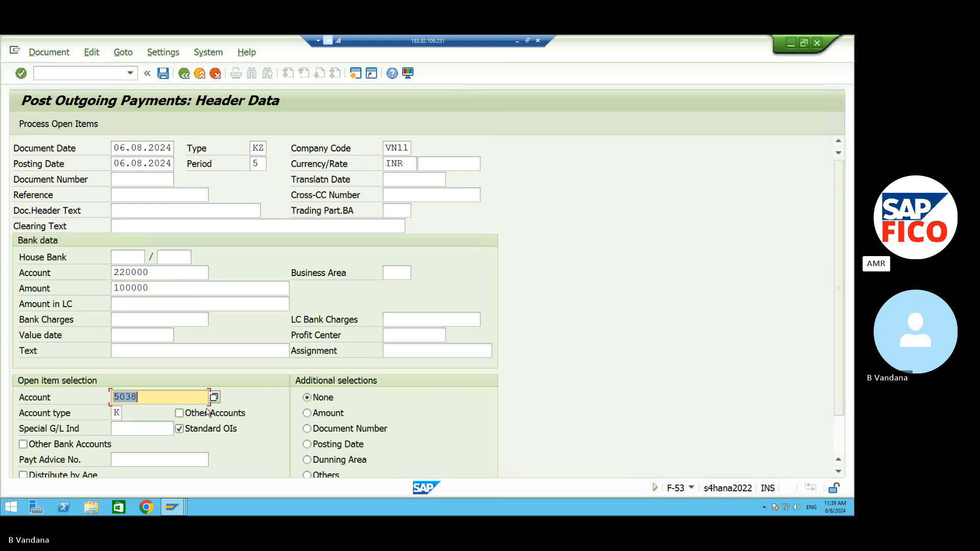
Enter payment text TEXT and business area VAHB, then list the supplier's open items.
left_click(138, 353)
type("TEXT")
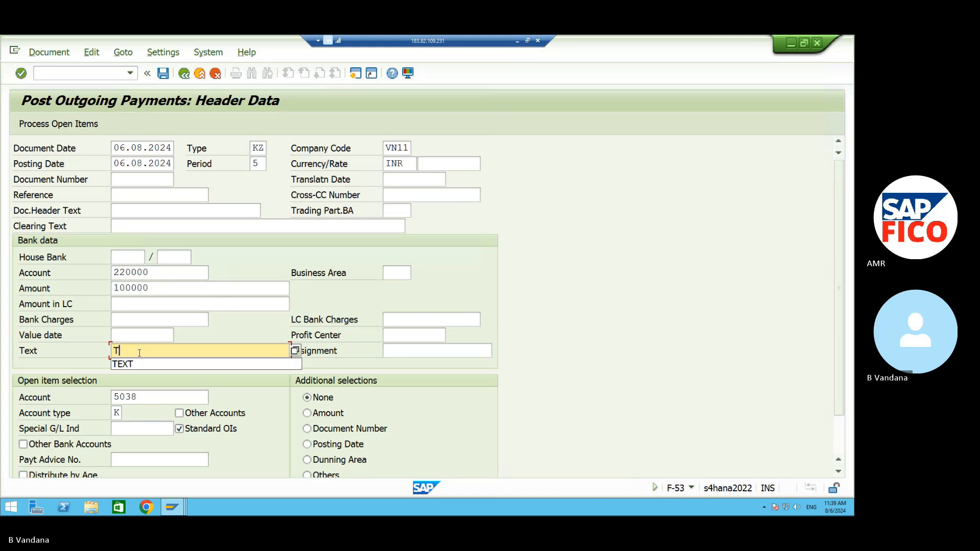
left_click(403, 272)
type("VAHB")
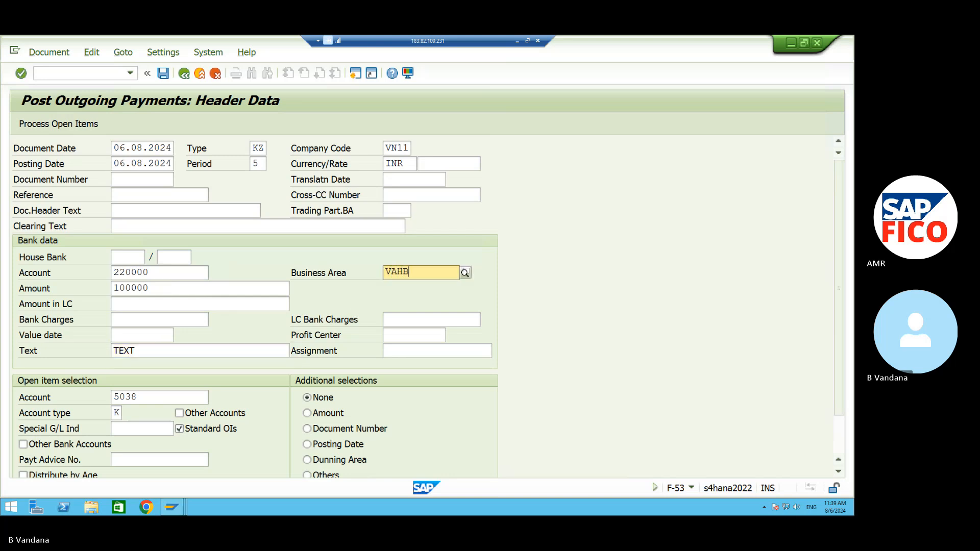
left_click(35, 125)
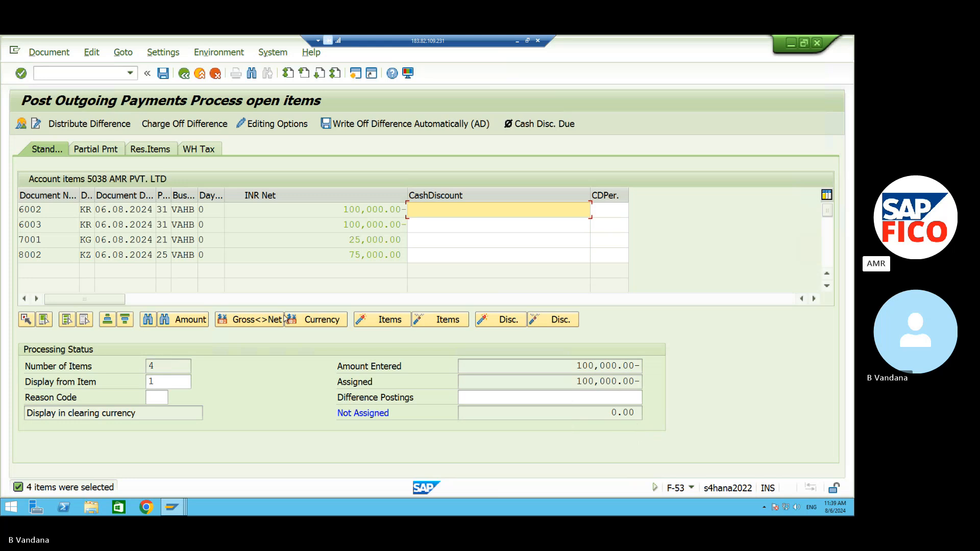
Simulate the payment to preview the 100,000.00 cash credit and vendor debit.
left_click(32, 52)
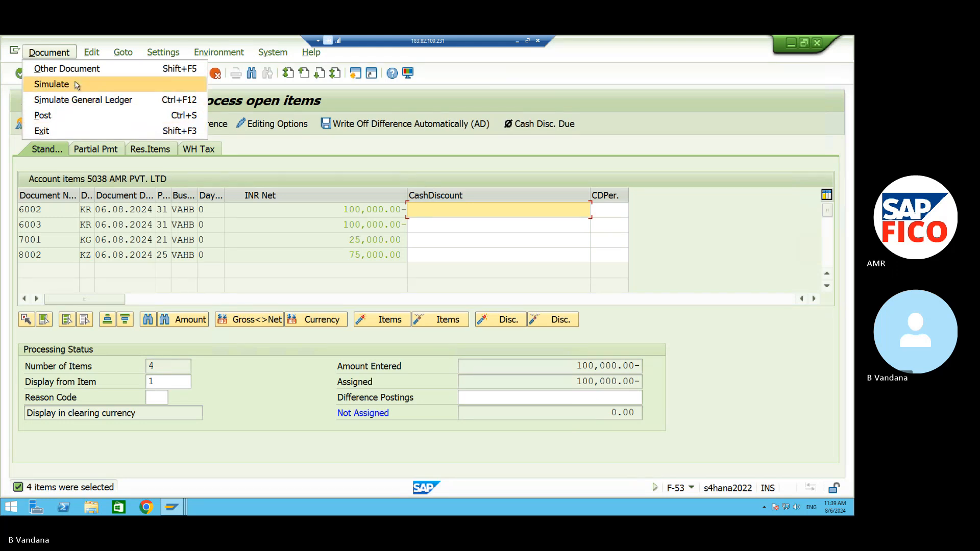
left_click(52, 84)
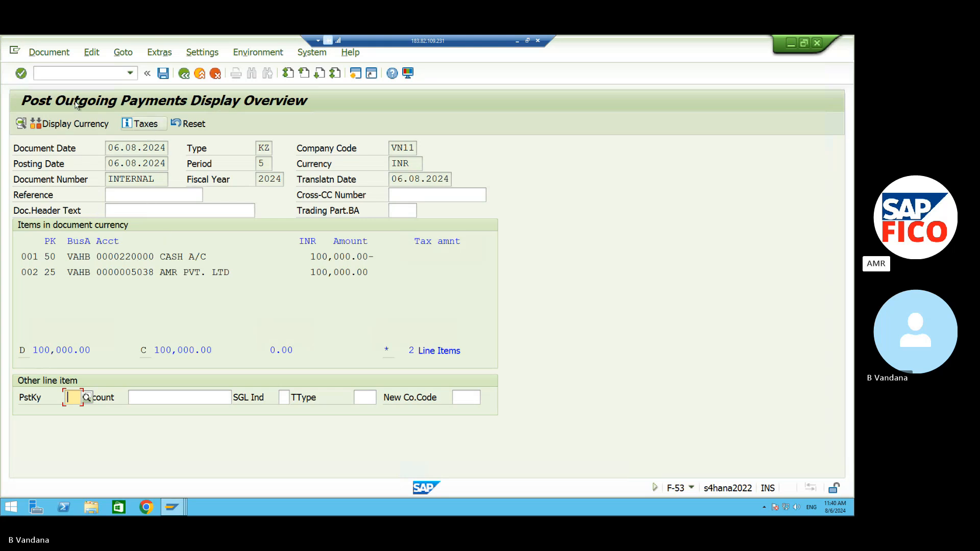
Post the outgoing payment as document 8003.
left_click(58, 51)
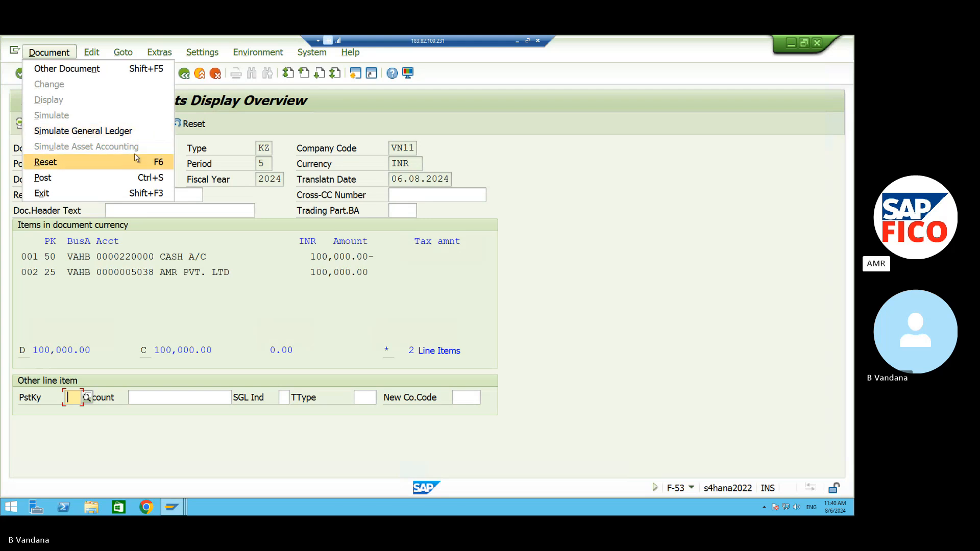
left_click(504, 158)
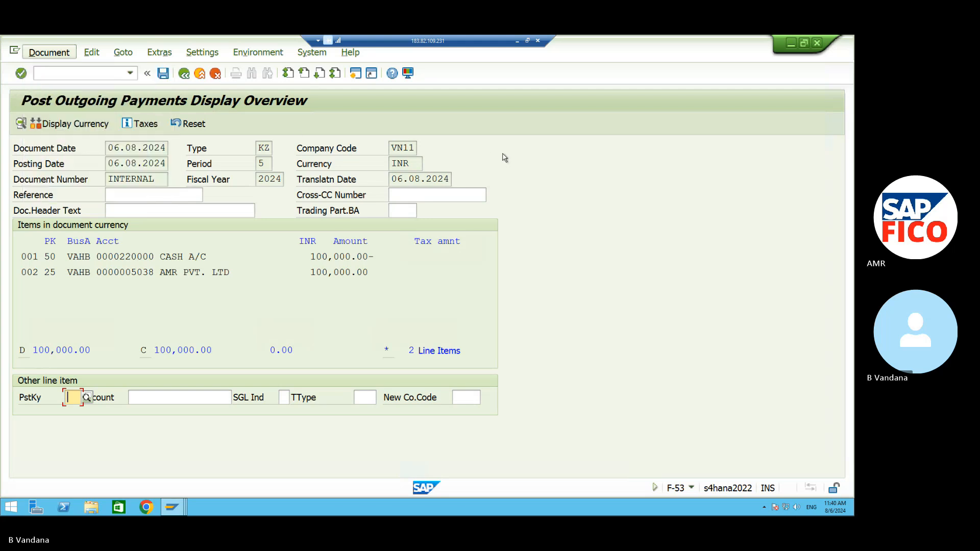
left_click(163, 74)
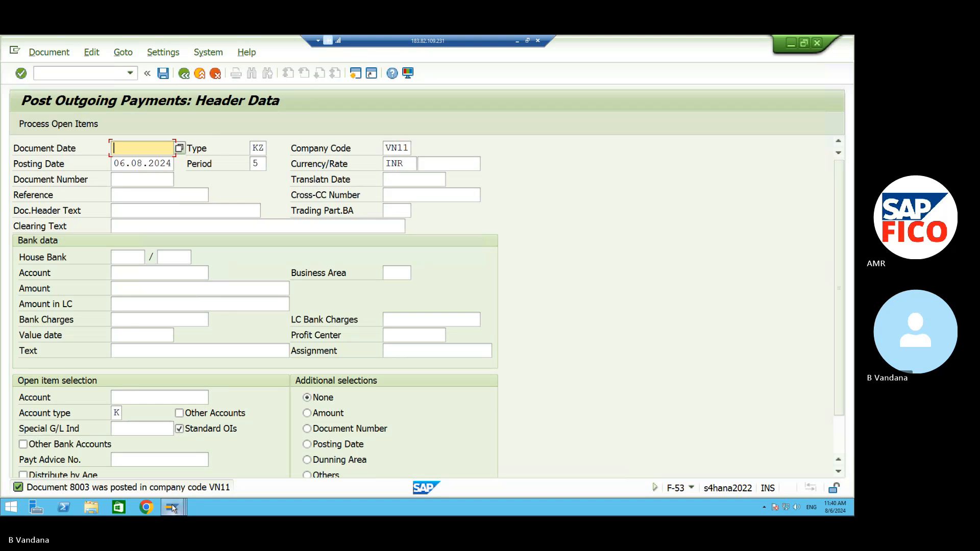
Switch from the payment session to the FBL1N vendor line item report session.
mouse_move(172, 506)
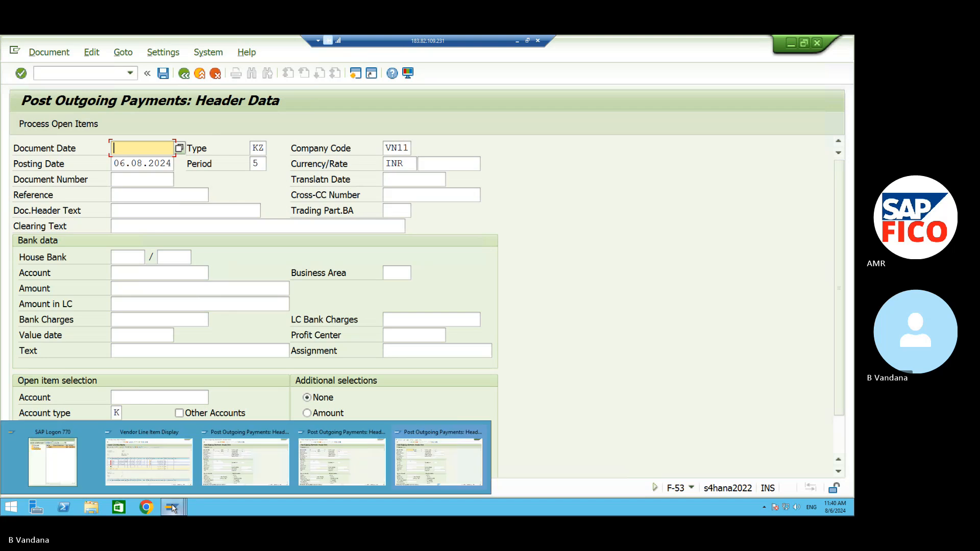
left_click(349, 475)
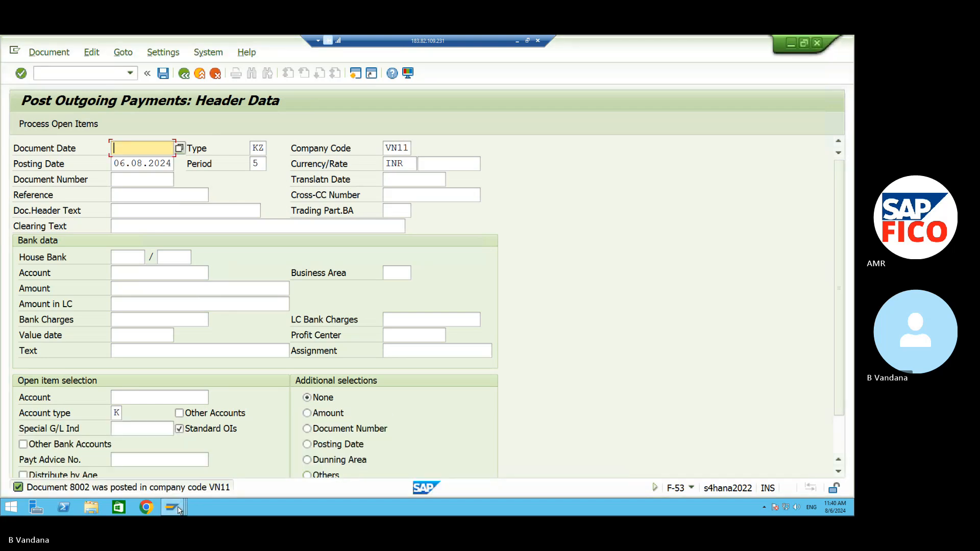
mouse_move(172, 507)
left_click(231, 469)
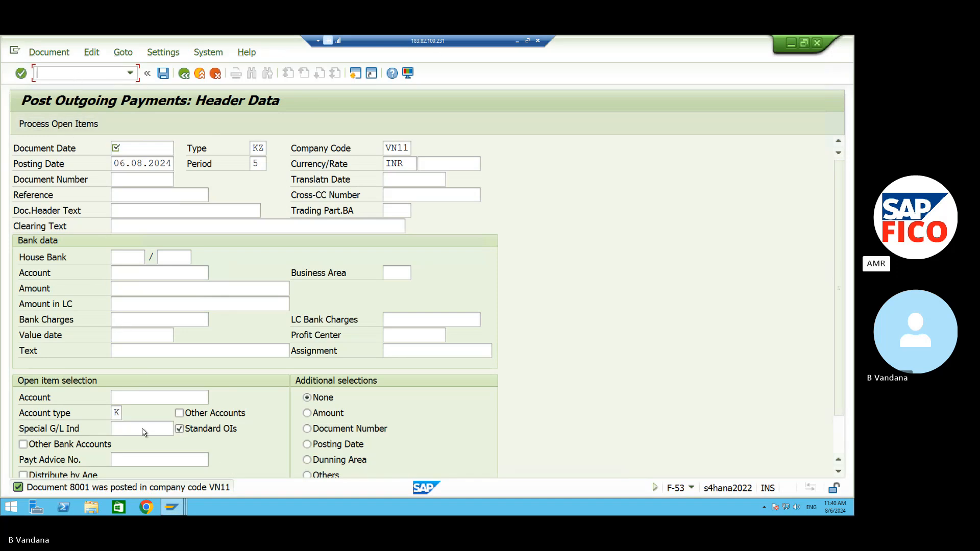
left_click(171, 505)
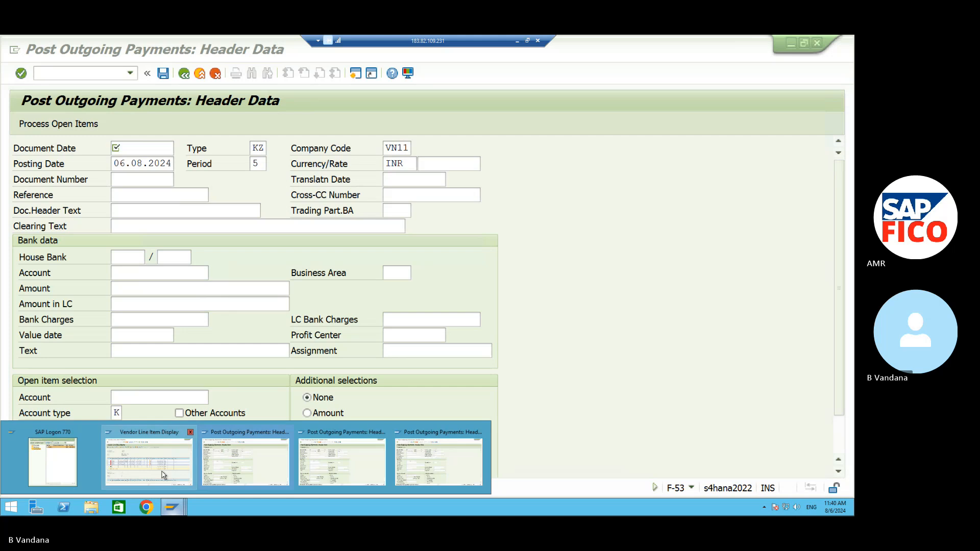
left_click(165, 483)
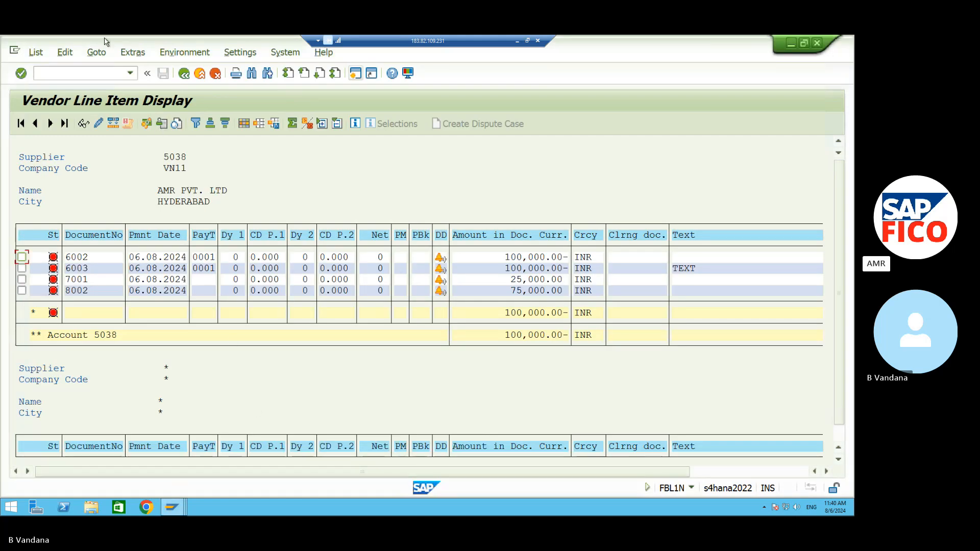
Rerun FBL1N for vendor 5038's cleared items, showing clearing documents 8001 and 8003, then minimize SAP.
left_click(35, 52)
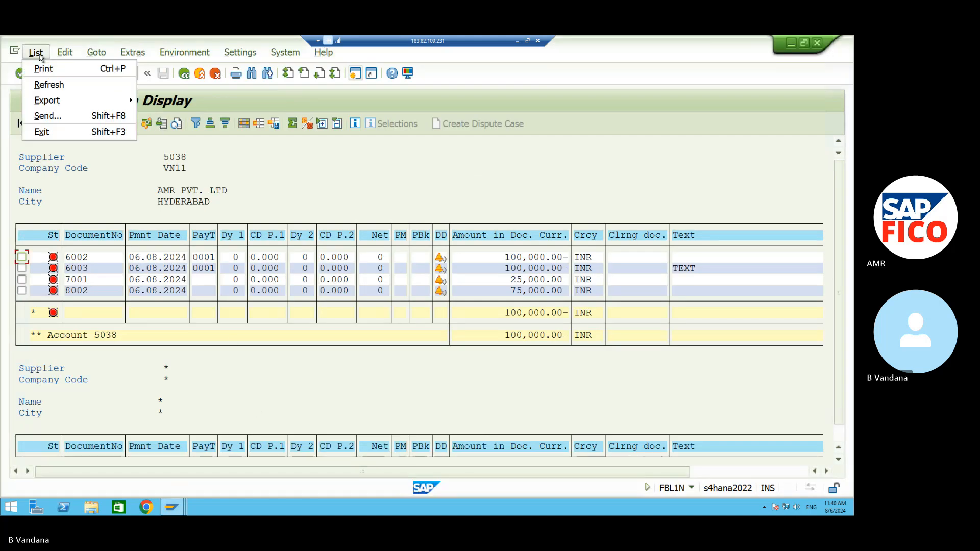
left_click(47, 87)
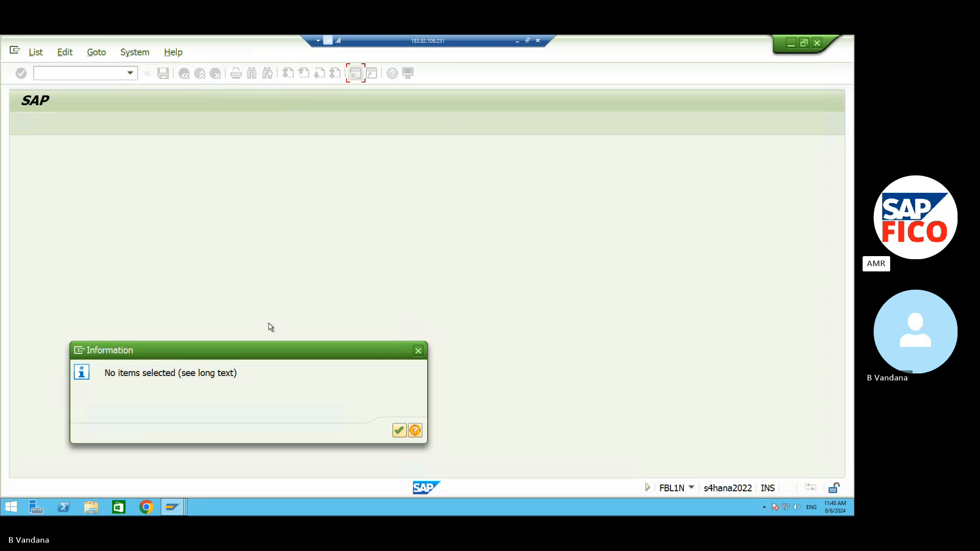
left_click(399, 430)
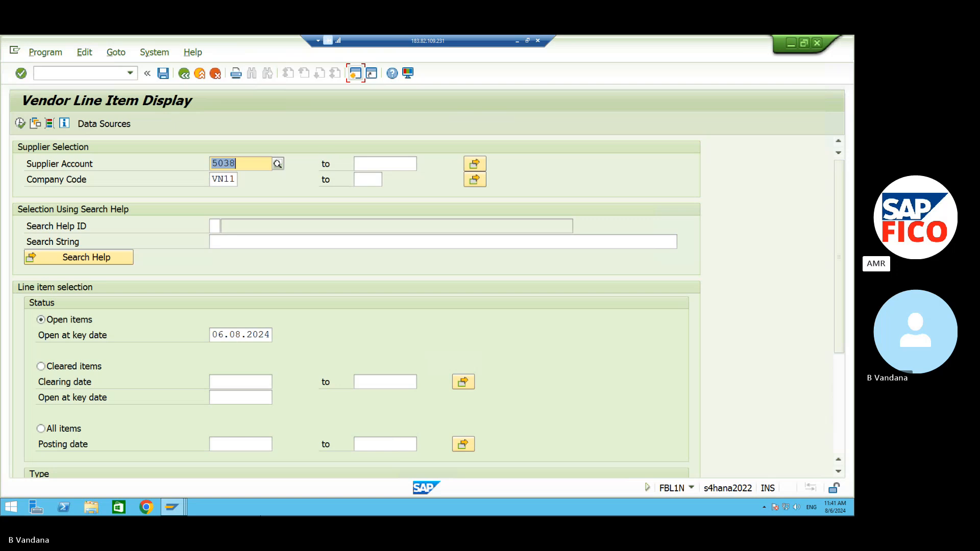
left_click(41, 367)
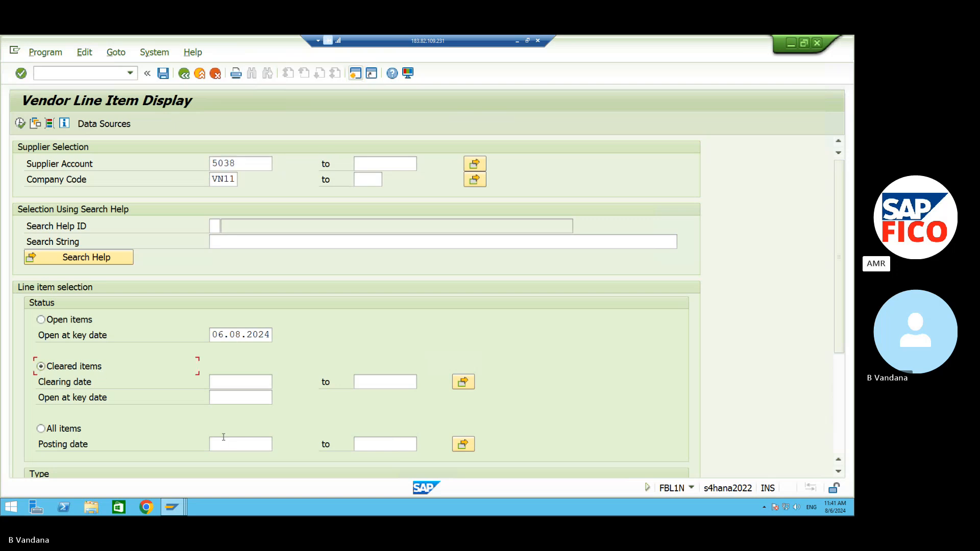
left_click(20, 123)
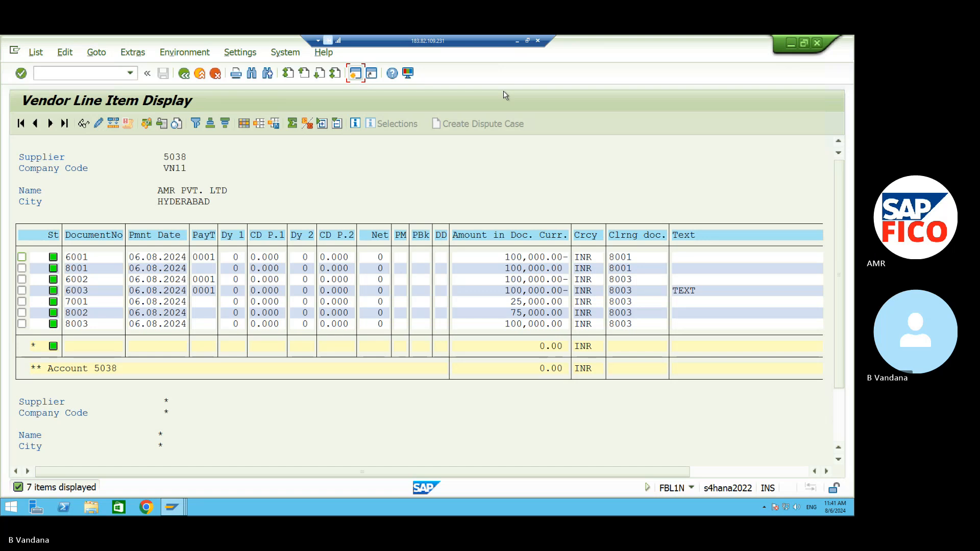
left_click(517, 40)
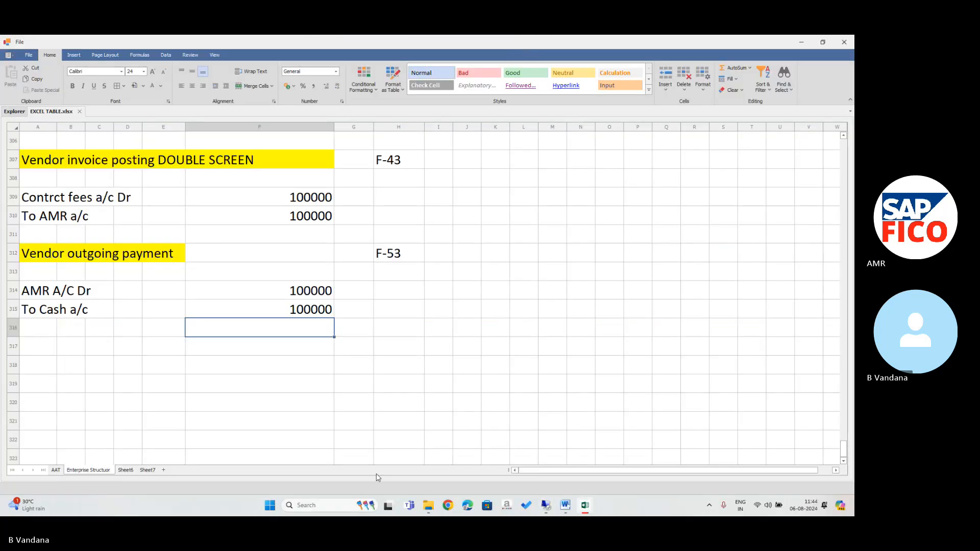
left_click(269, 506)
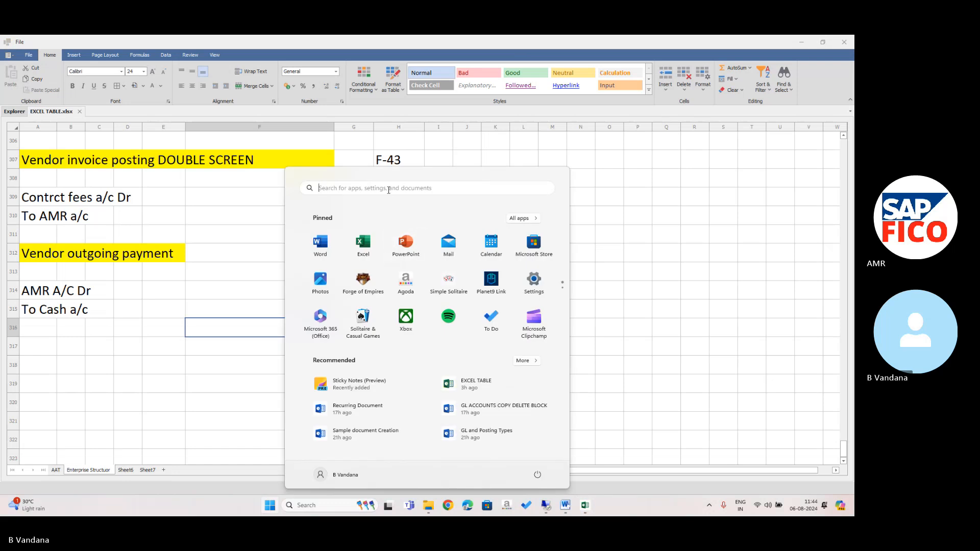
type("Sk")
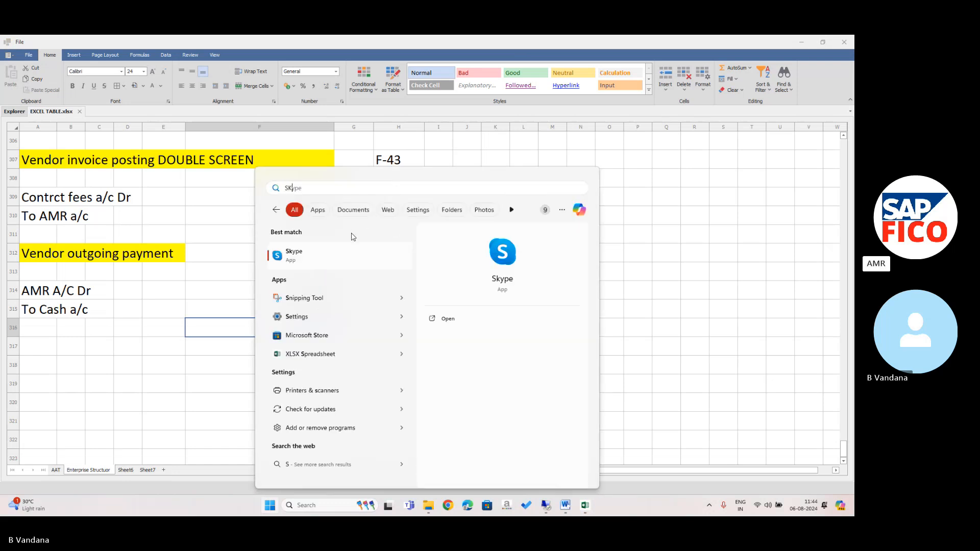
left_click(447, 318)
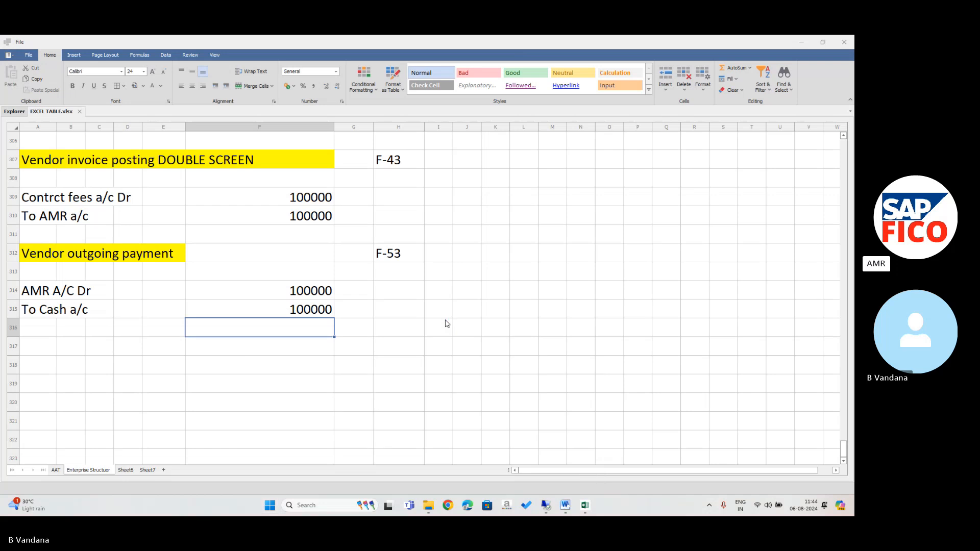